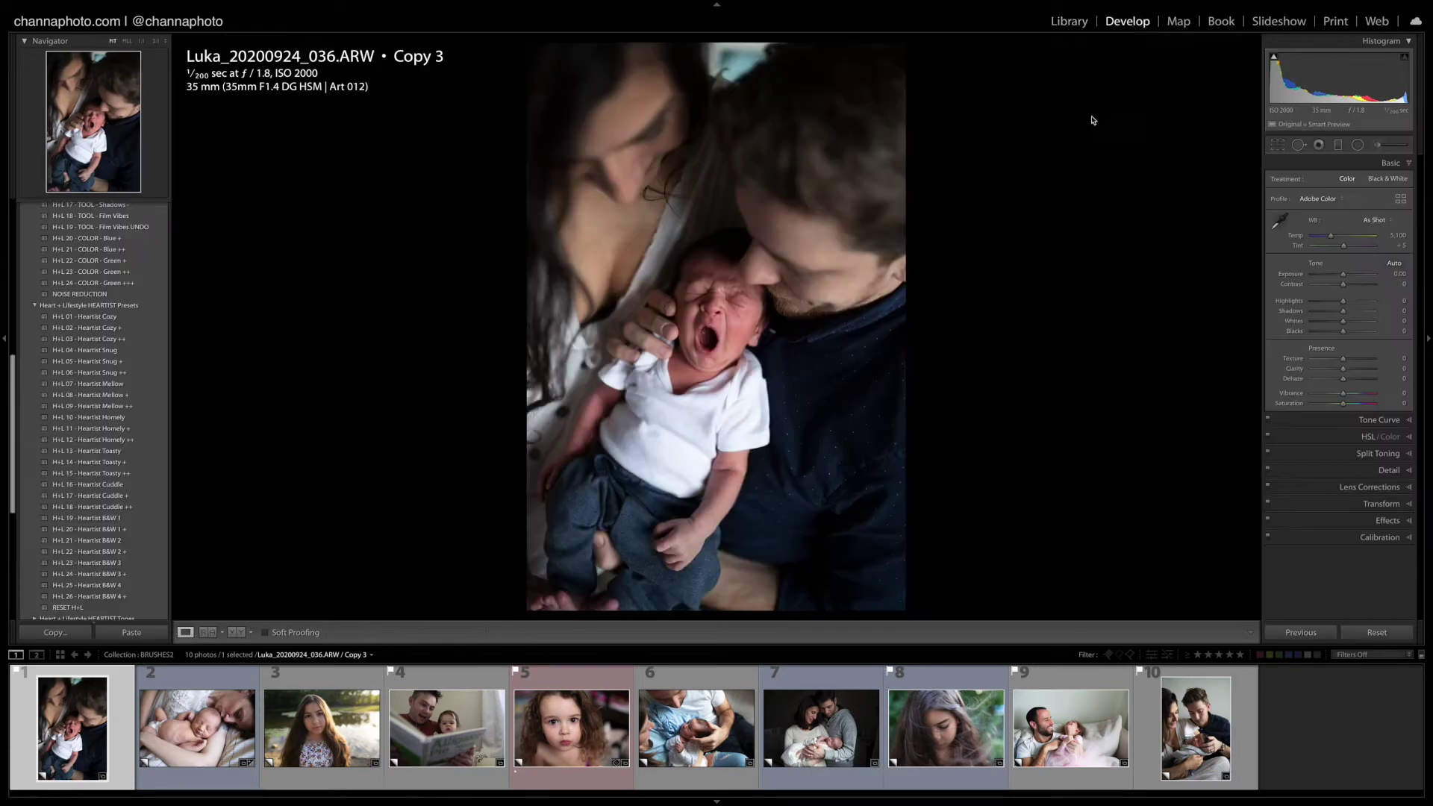
Step: Activate the Adjustment Brush and review its list of H+L brush effect presets
left_click(1378, 146)
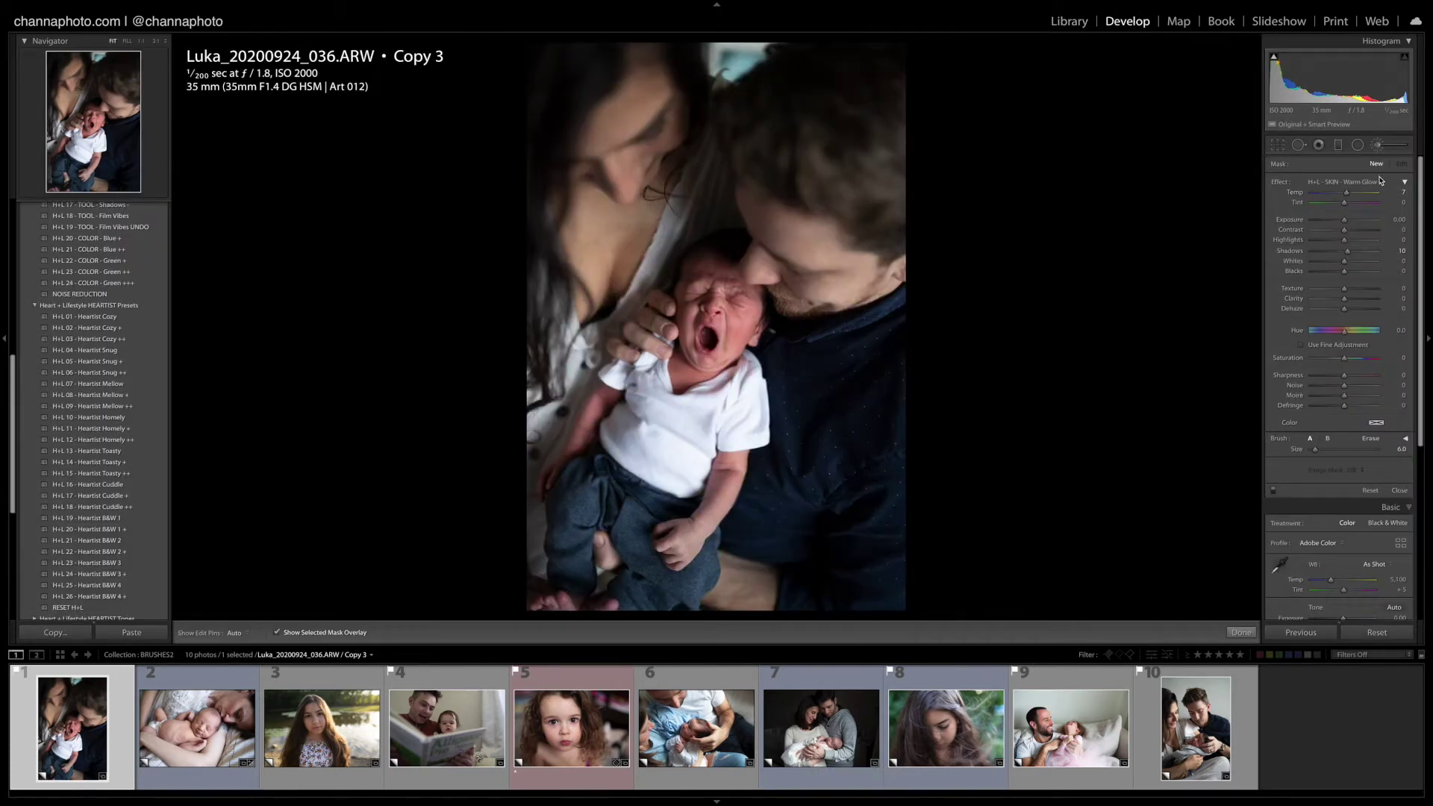
left_click(1380, 179)
left_click(1364, 188)
left_click(1383, 187)
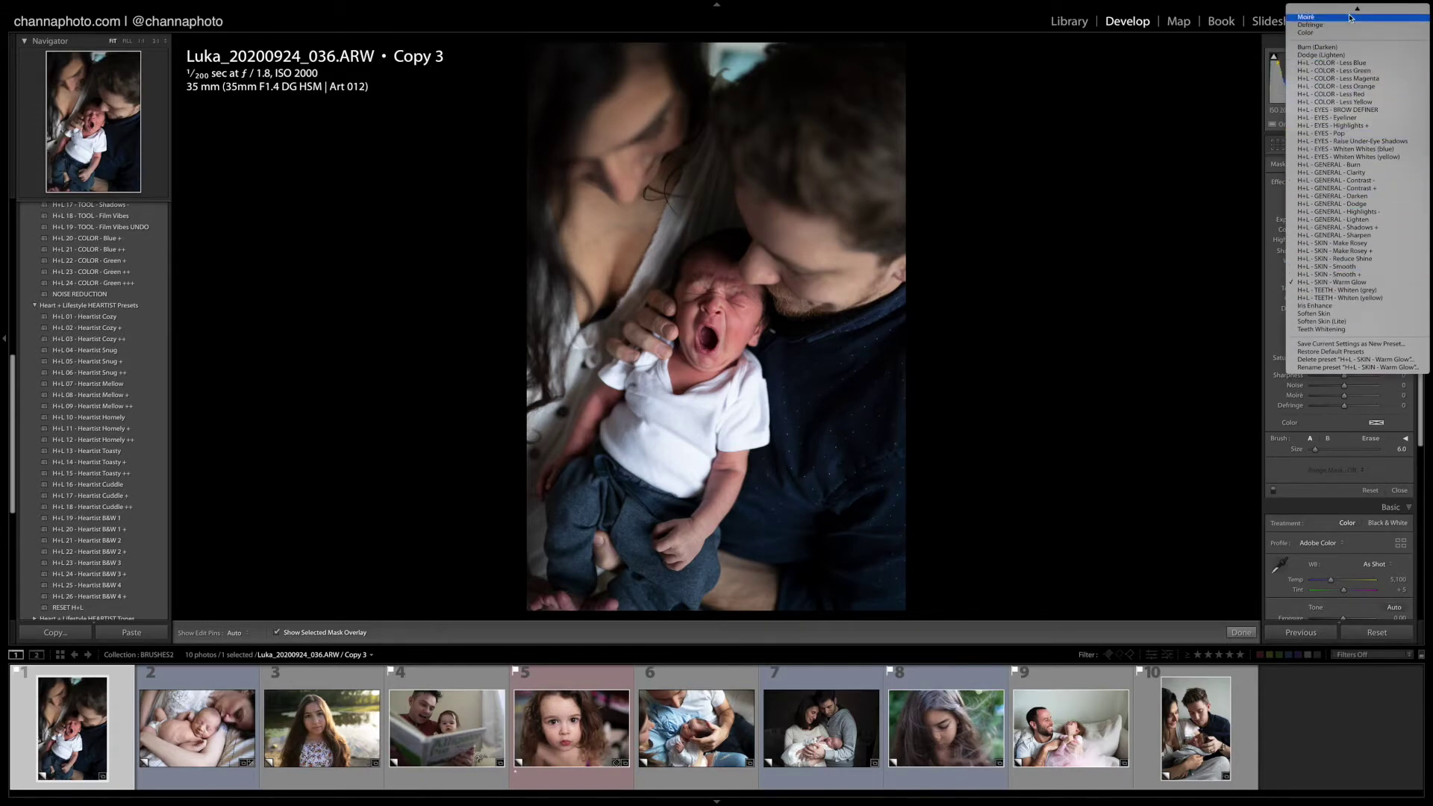
left_click(1202, 238)
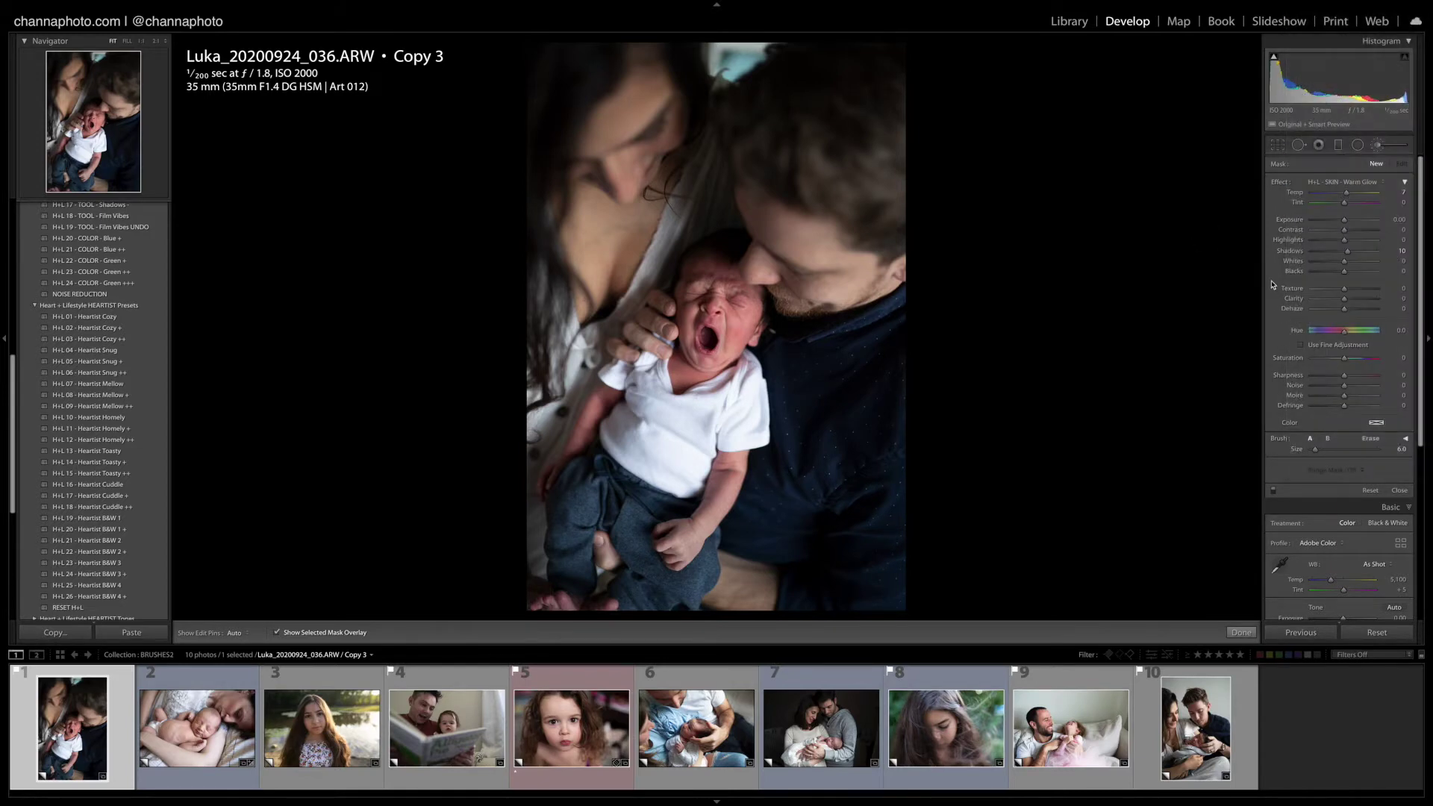
Step: Apply the H+L 01 - Minimal ONE preset to the family photo and finish brush mode
left_click_drag(16, 394, 23, 507)
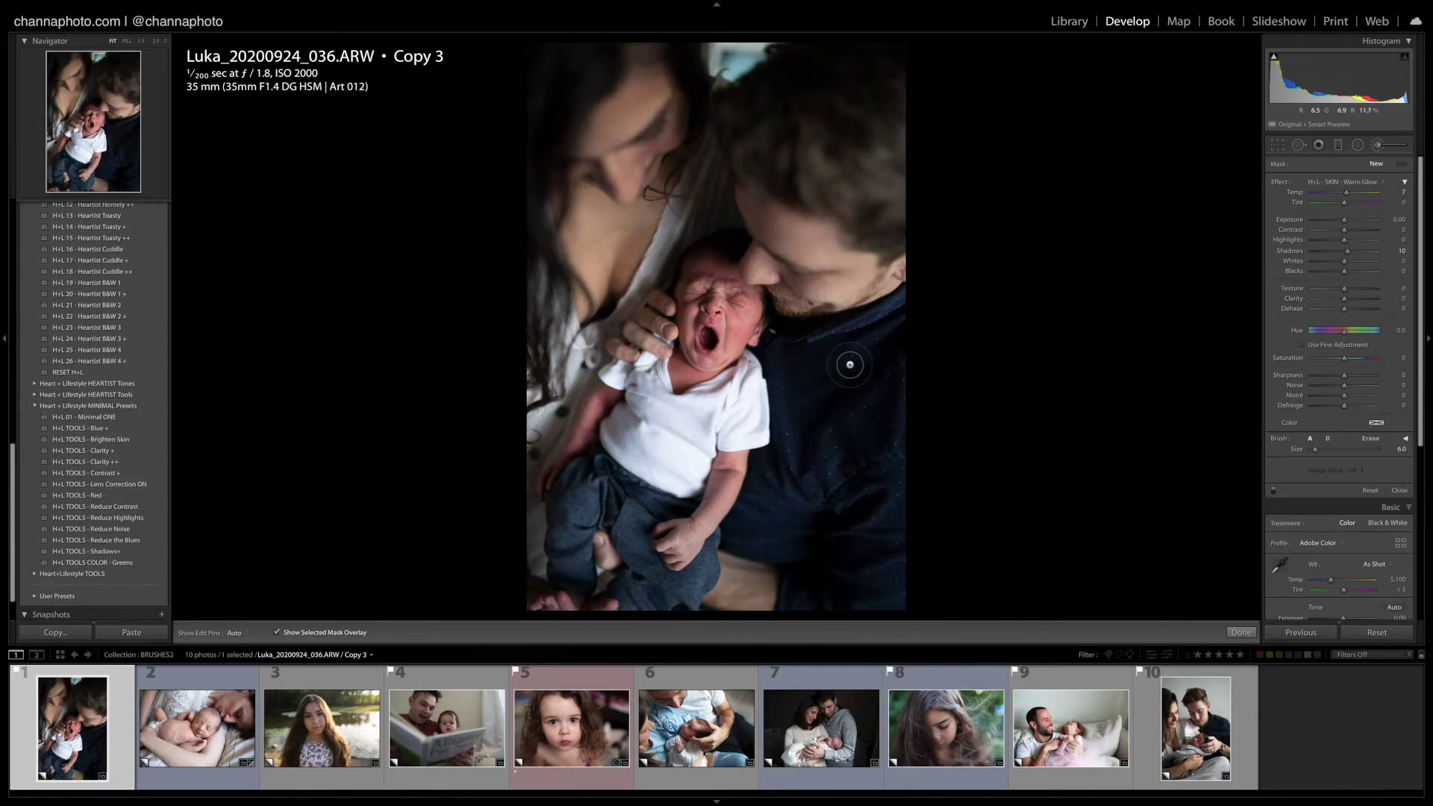
left_click(104, 418)
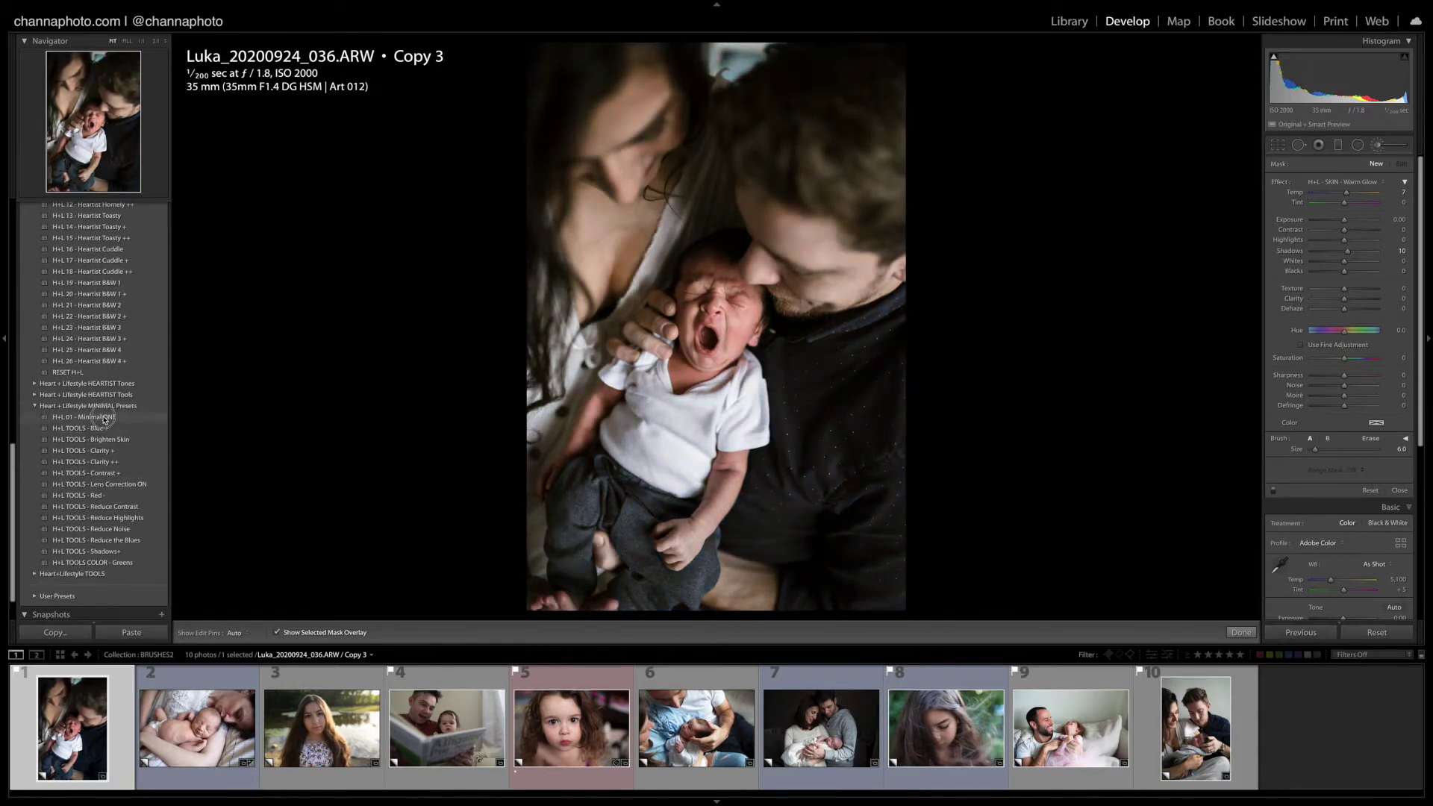
left_click(104, 419)
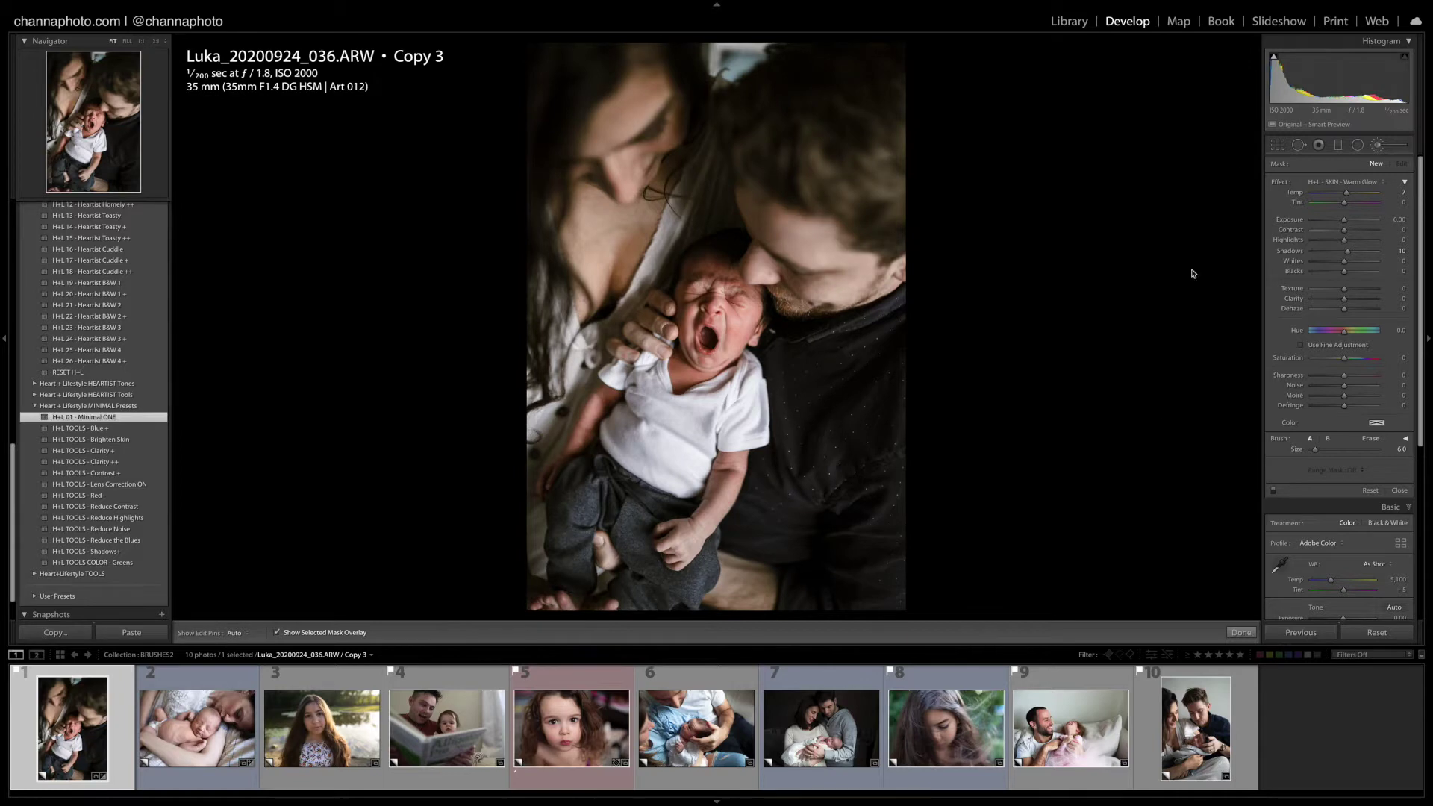
left_click(1241, 632)
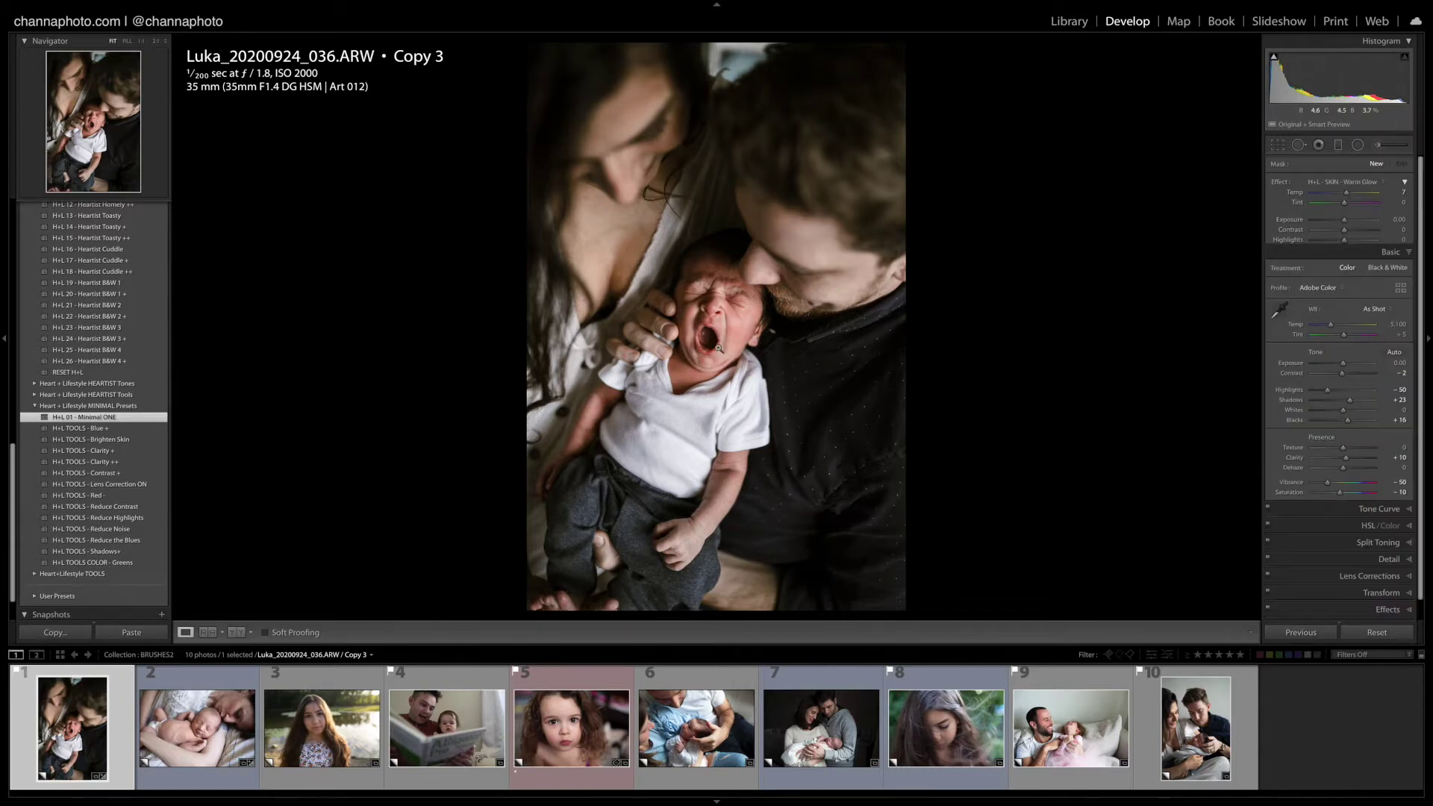
Step: Heal the small blemishes on the newborn's cheek beside the mouth with the Spot Removal tool
left_click(725, 336)
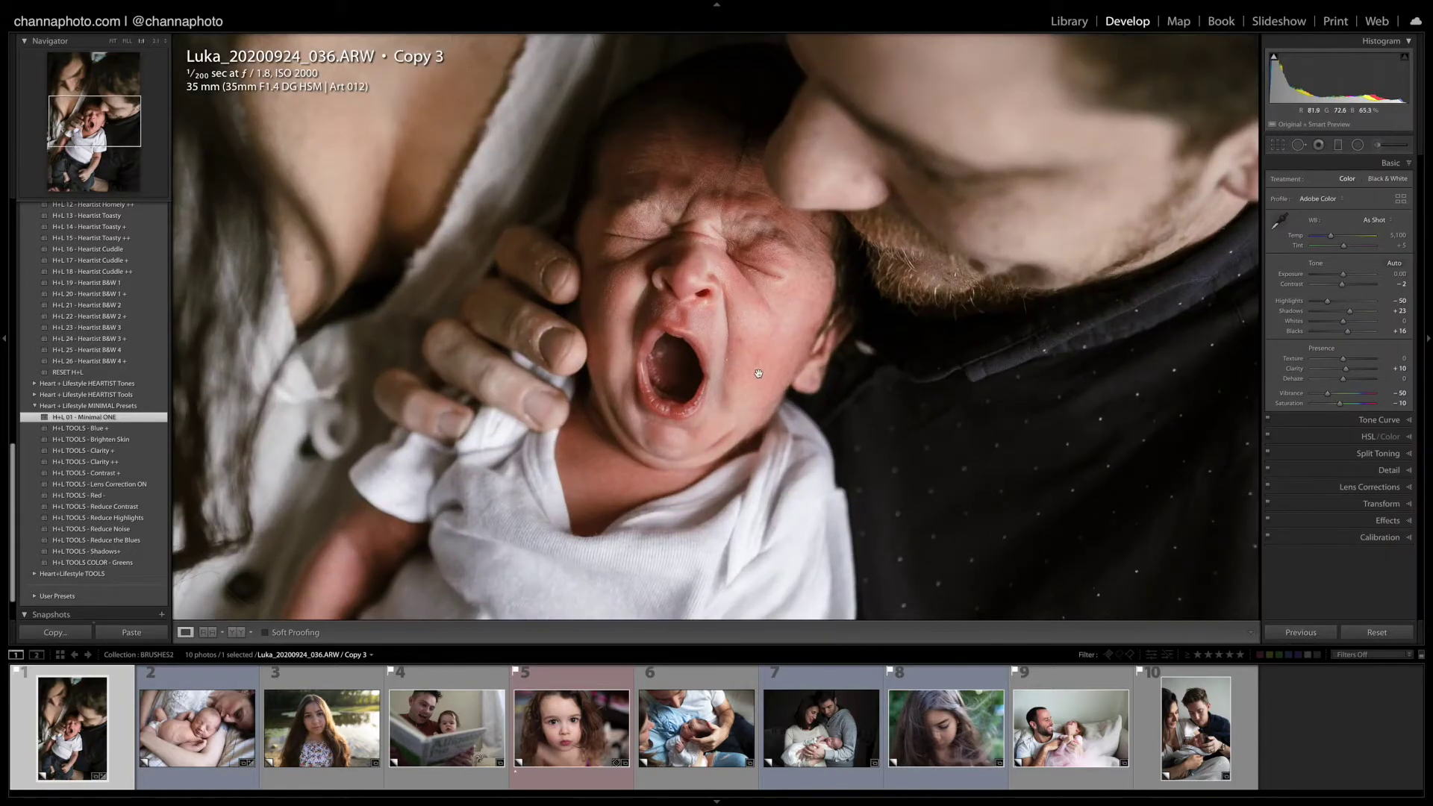
left_click(1299, 145)
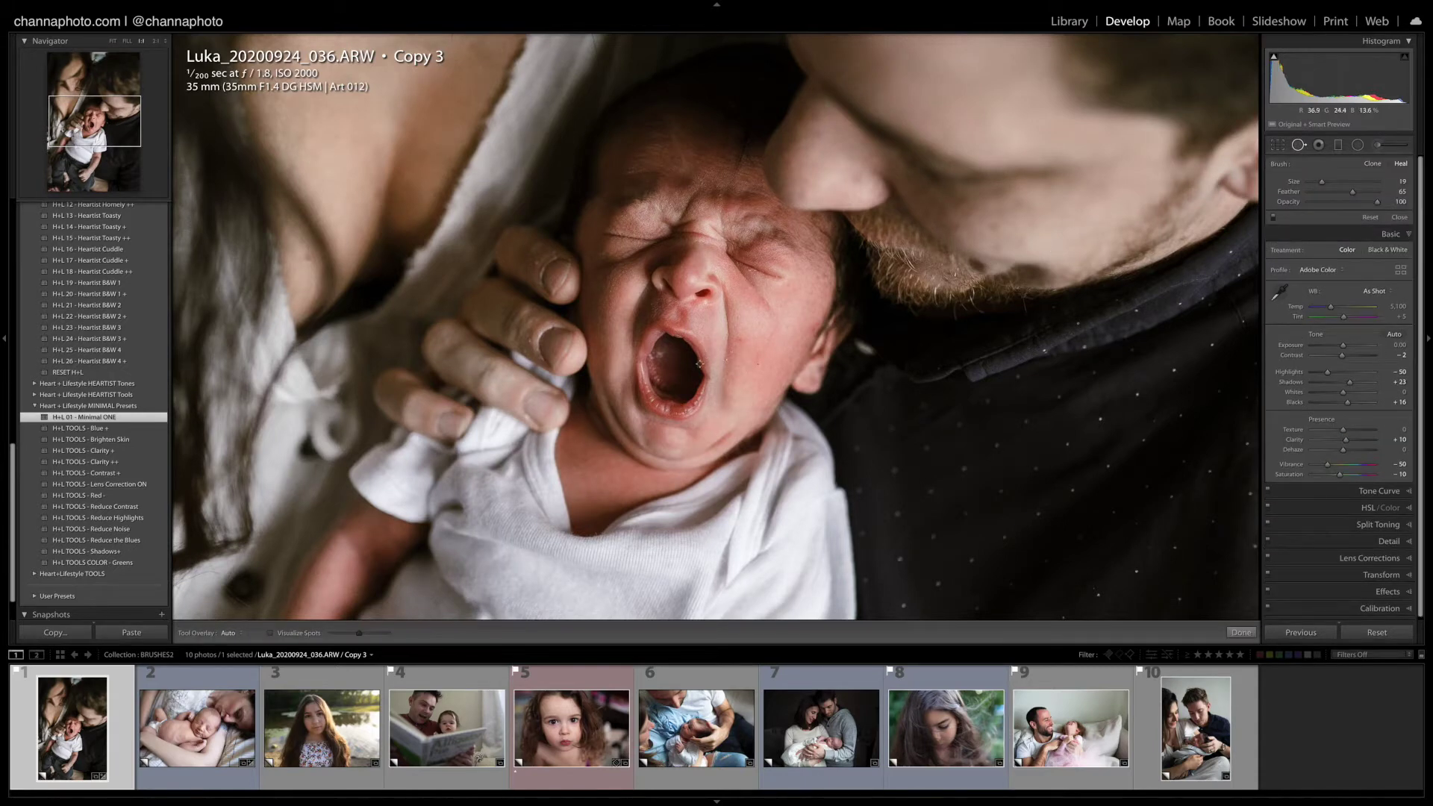
left_click(739, 341)
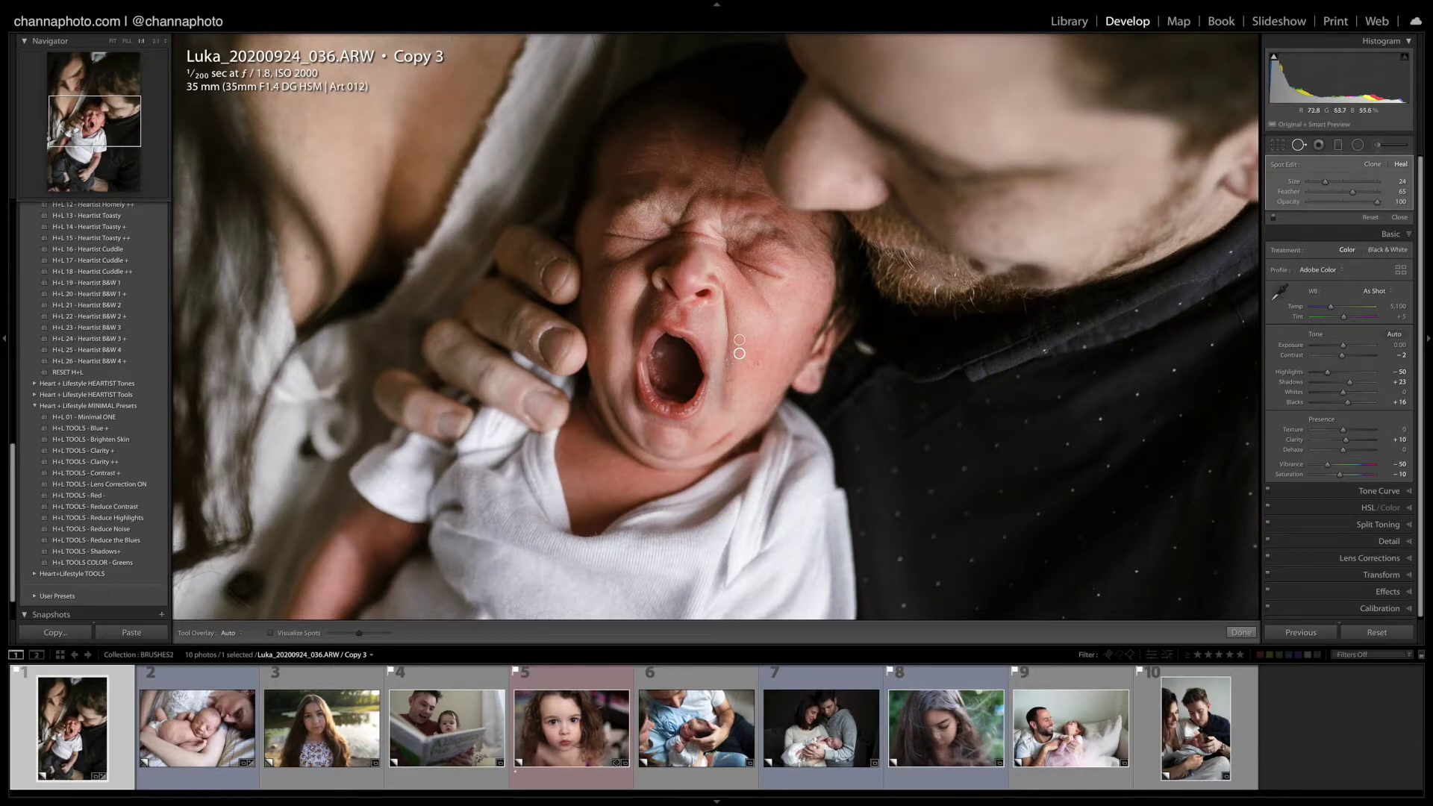
left_click(726, 361)
left_click_drag(725, 371, 756, 362)
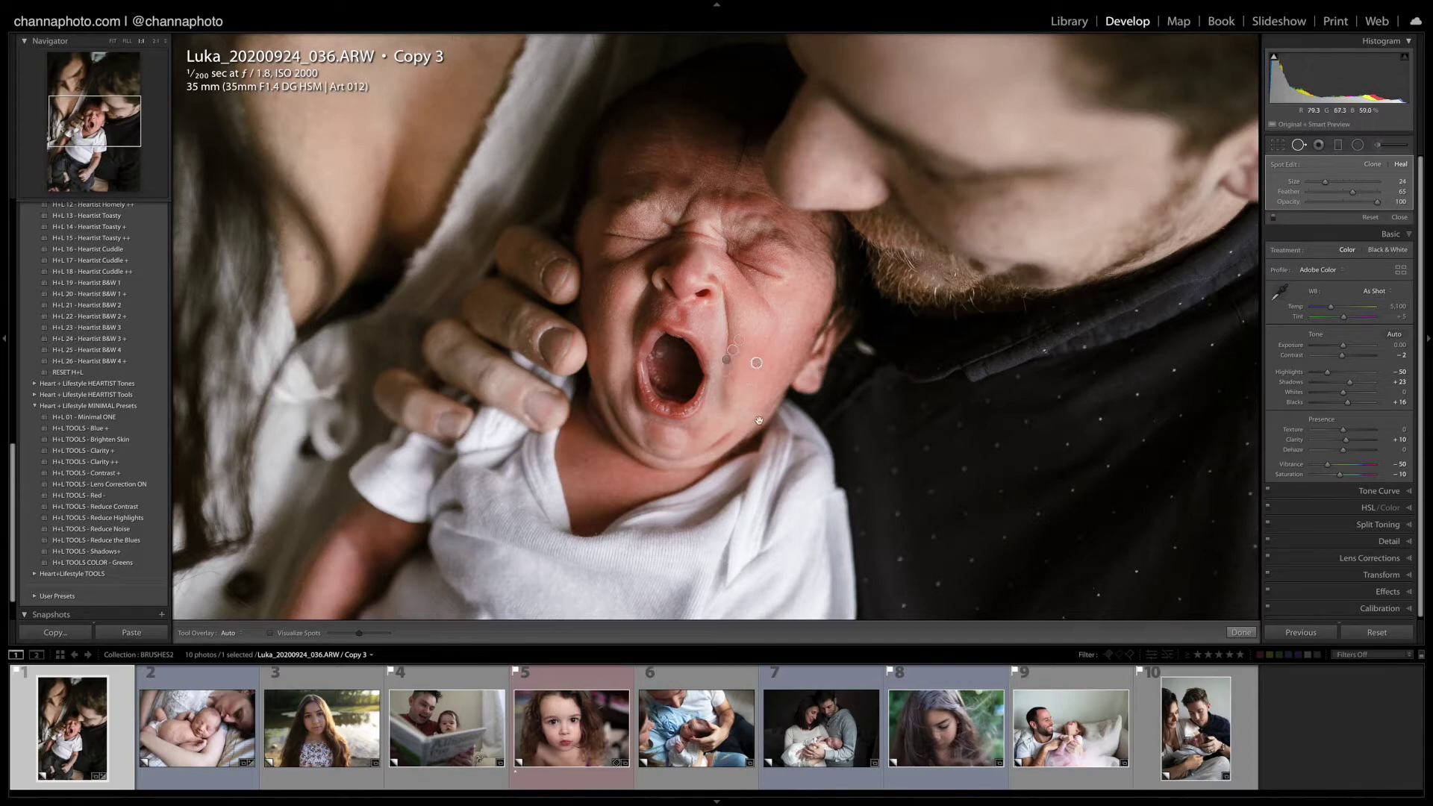
left_click(1241, 632)
left_click(688, 474)
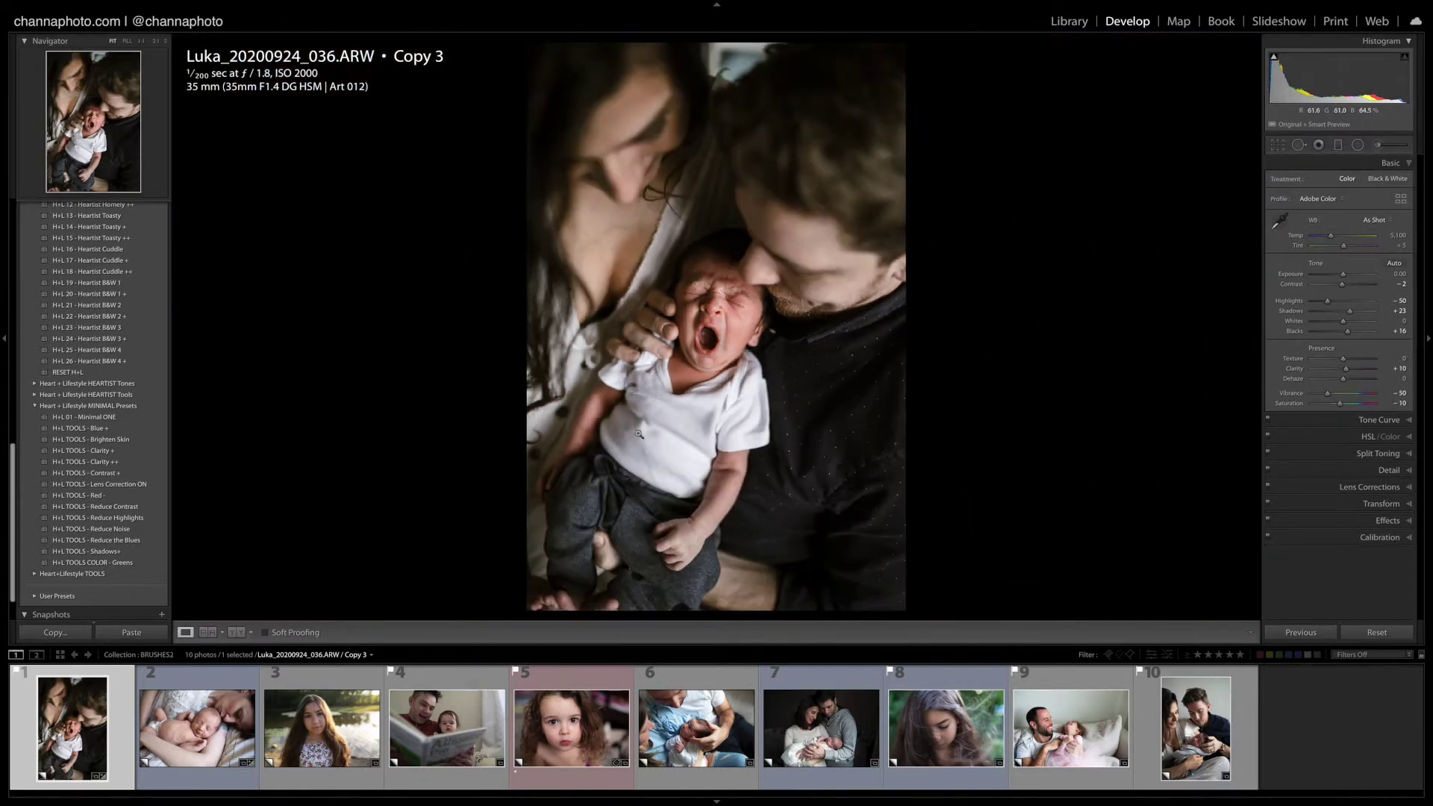
Step: Brush the H+L - COLOR - Less Red effect over the newborn's face and neck at brush size 13
left_click(629, 458)
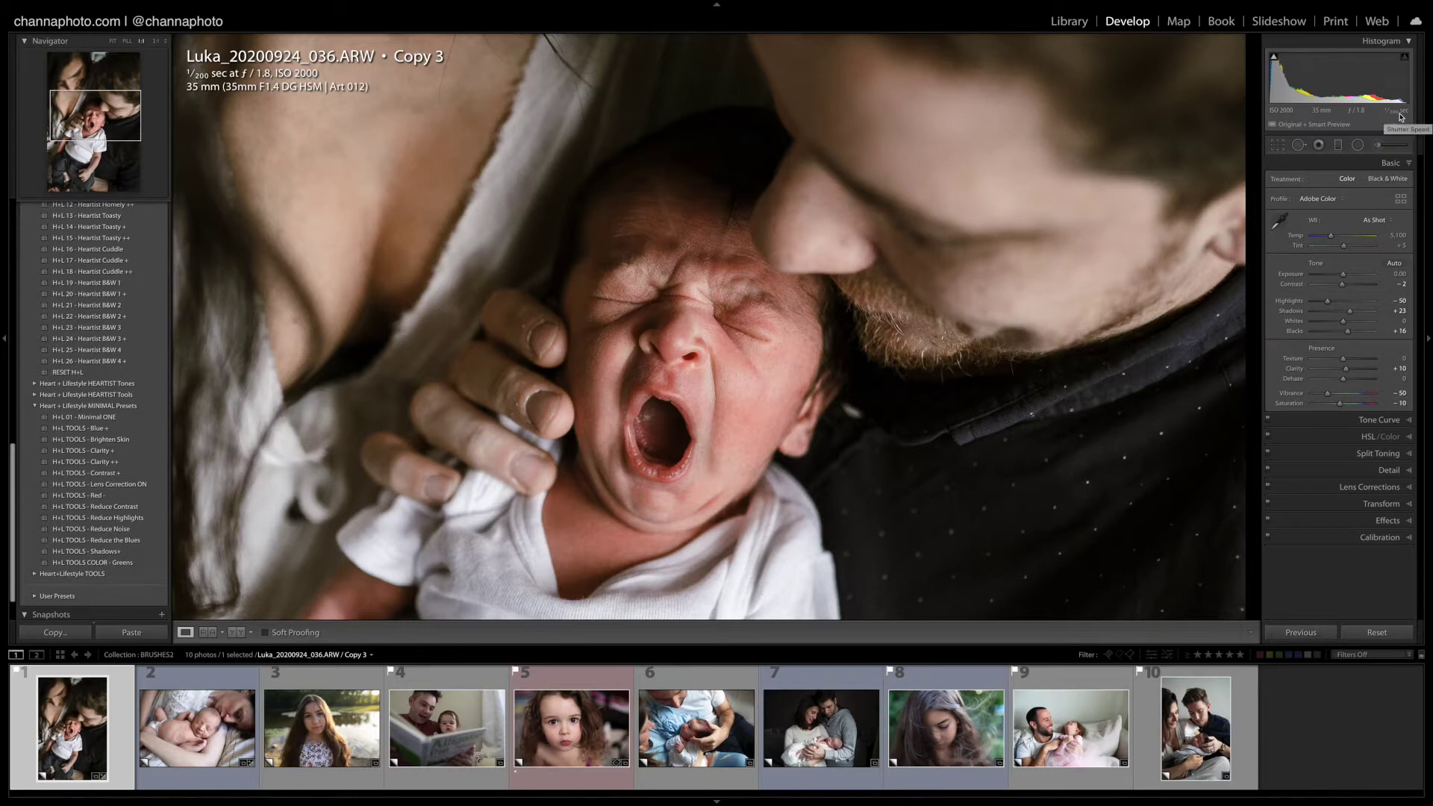
left_click(1378, 146)
left_click(1364, 181)
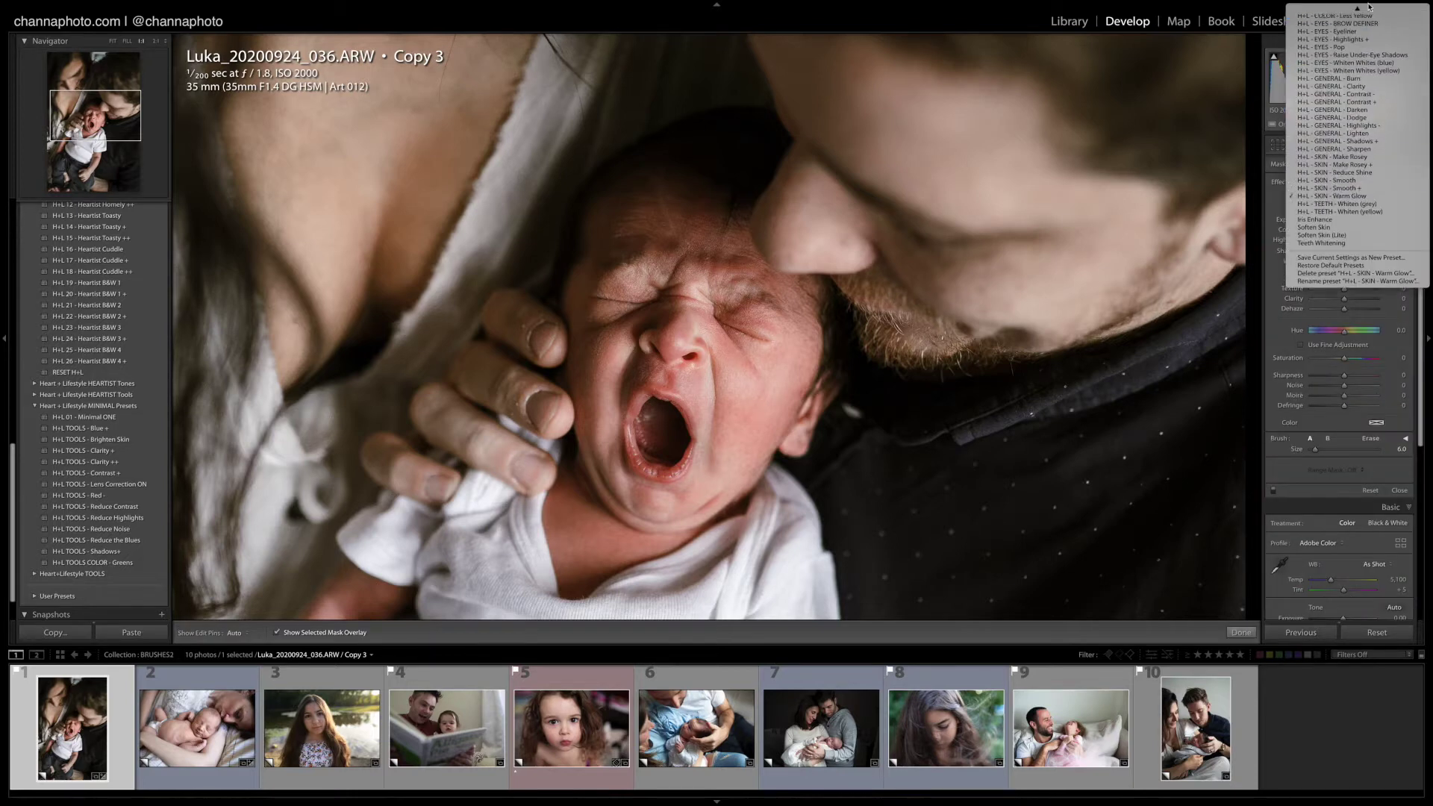
left_click(1336, 94)
key("h")
scroll(660, 220, "up", 3)
mouse_move(666, 208)
left_mouse_down()
mouse_move(629, 259)
mouse_move(694, 261)
mouse_move(758, 317)
left_mouse_up()
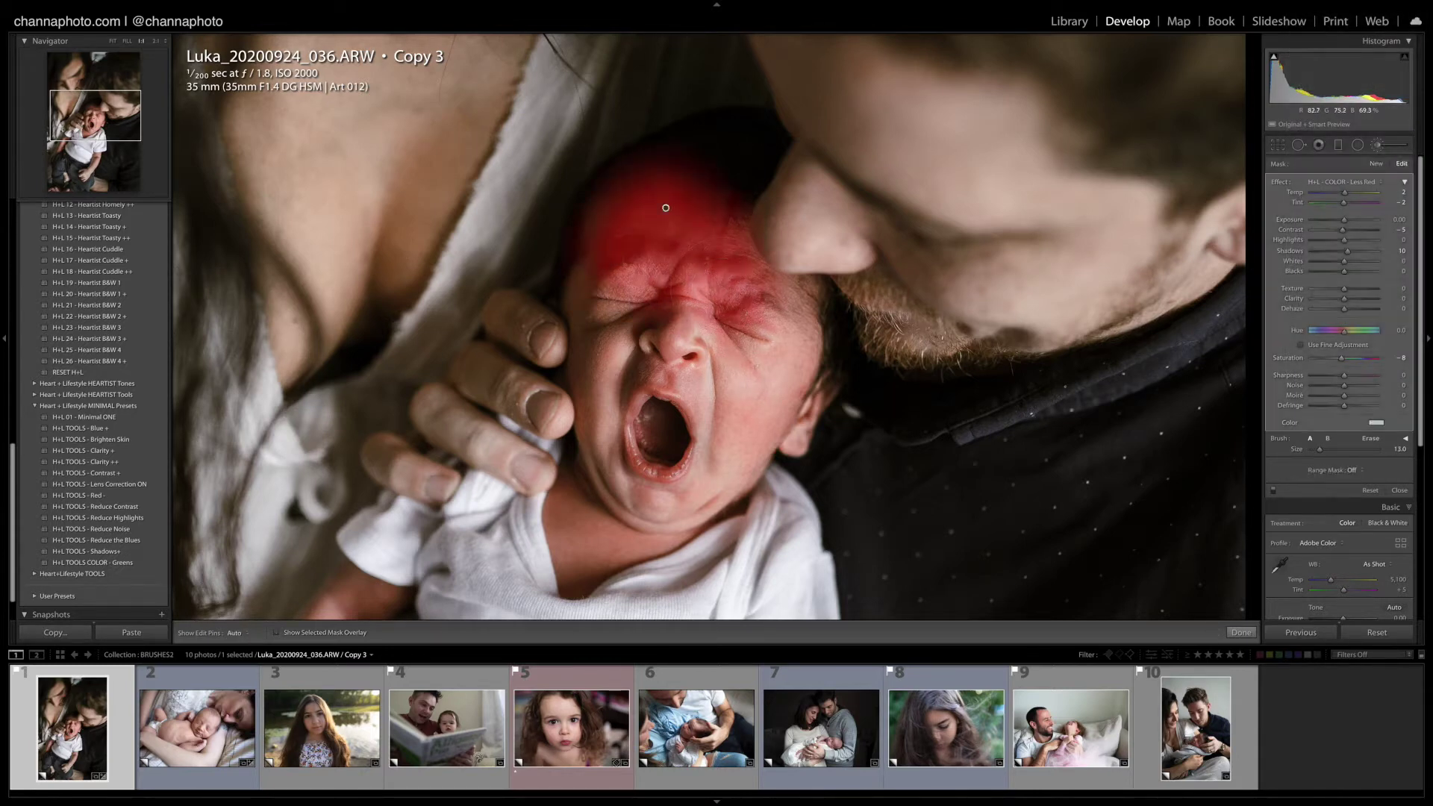
key("h")
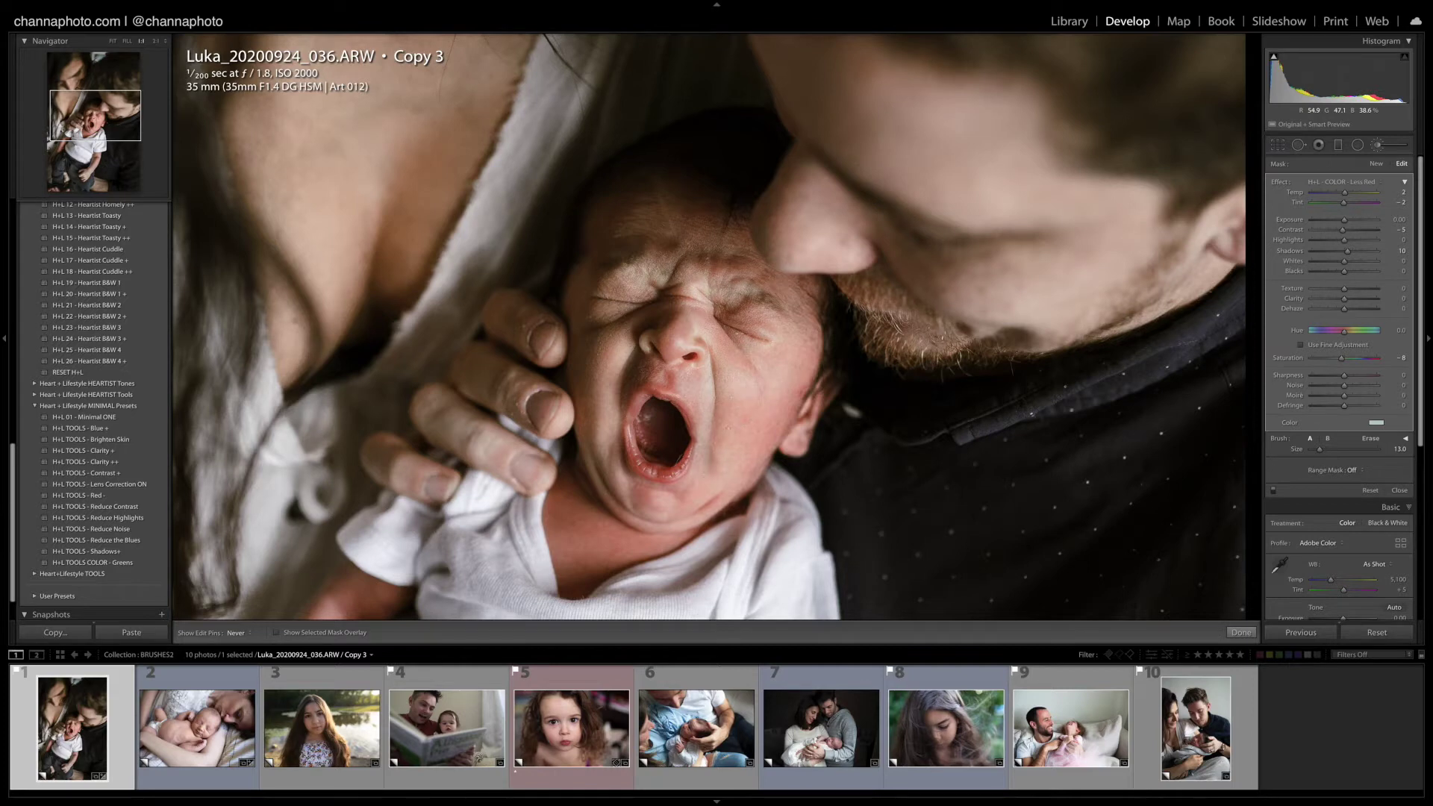
key("o")
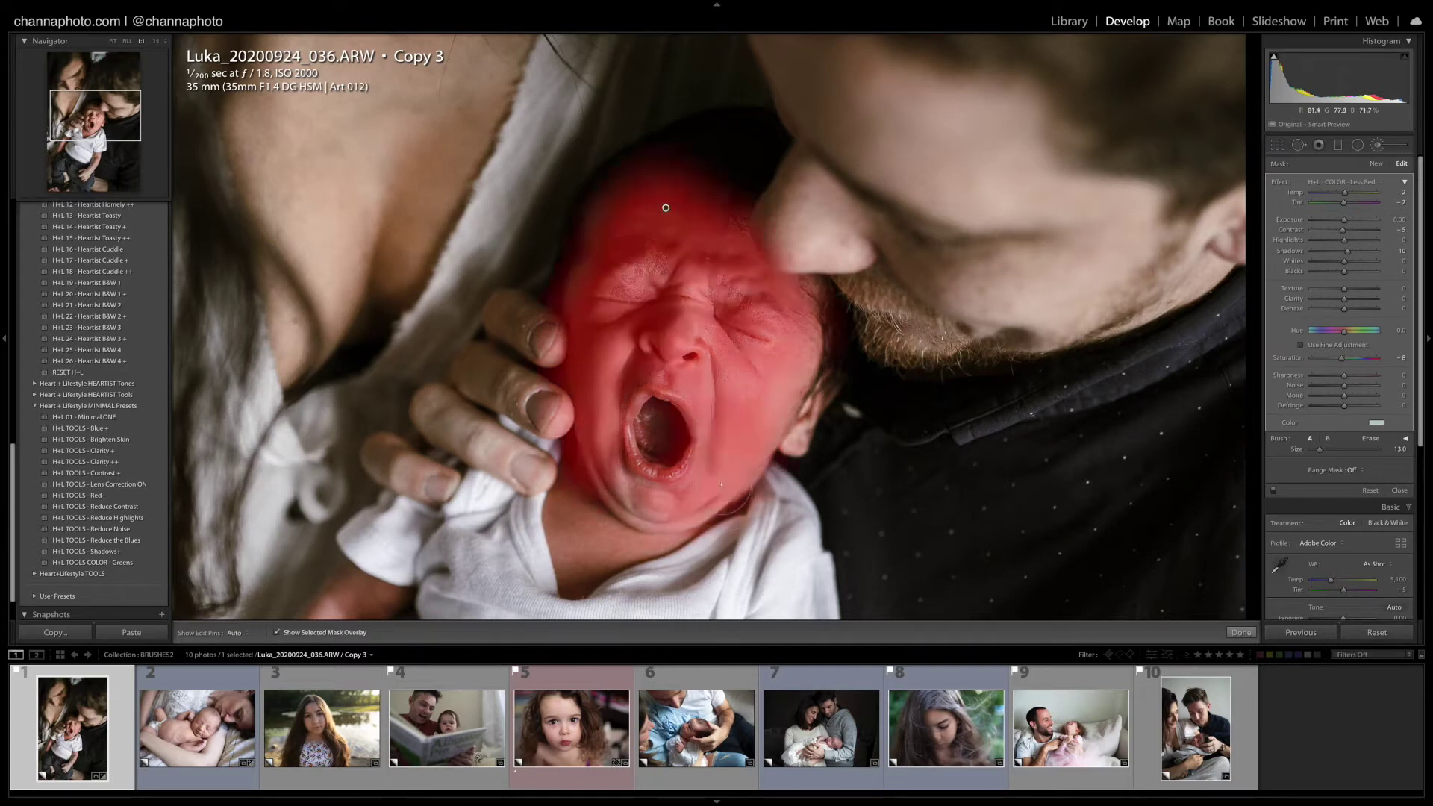
mouse_move(719, 480)
left_mouse_down()
mouse_move(586, 474)
mouse_move(627, 527)
mouse_move(567, 575)
mouse_move(683, 531)
left_mouse_up()
Step: Toggle the edit pins and mask overlay to examine the newborn's less-red mask, and deselect the mask
key("h")
key("h")
key("o")
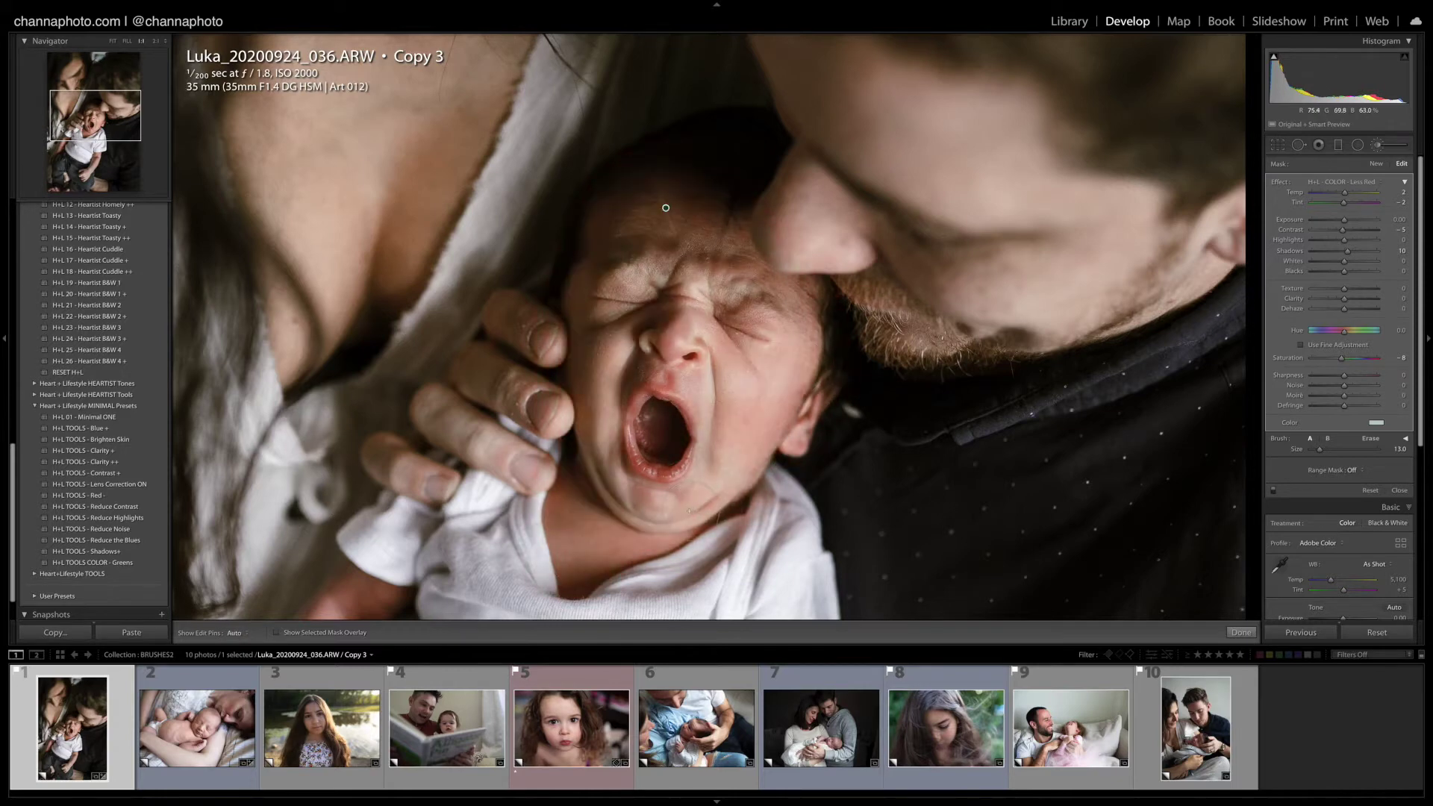
key("o")
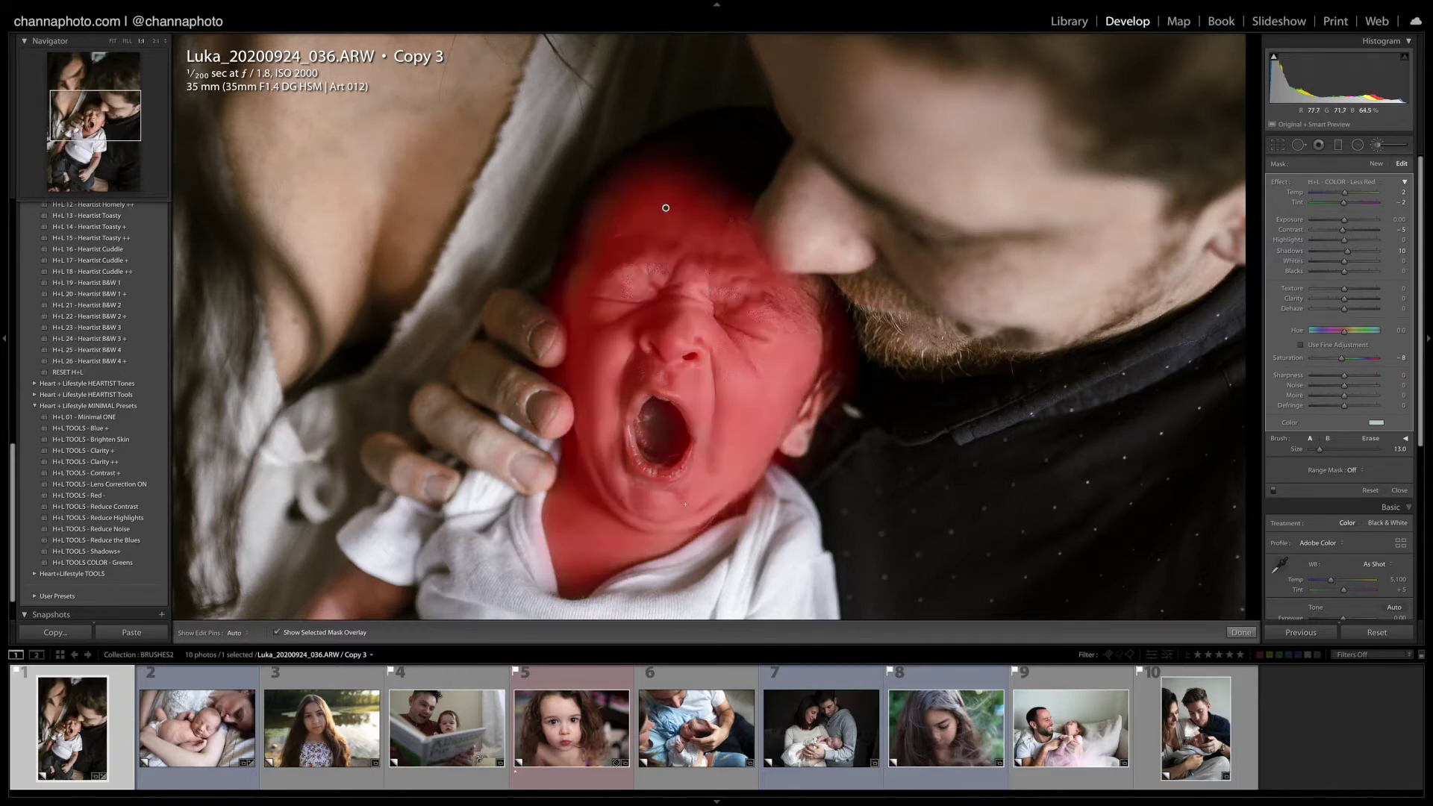
key("o")
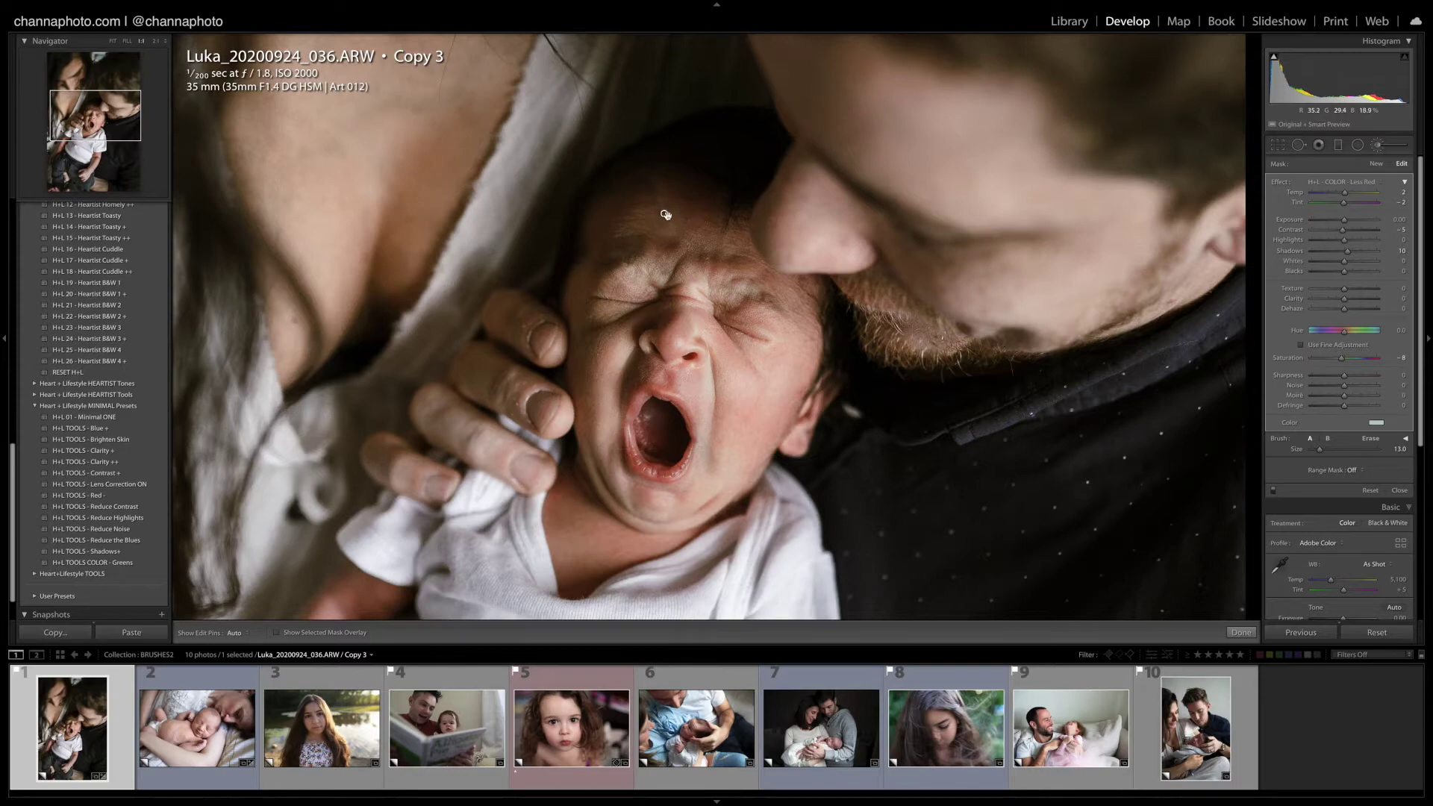
left_click(665, 215)
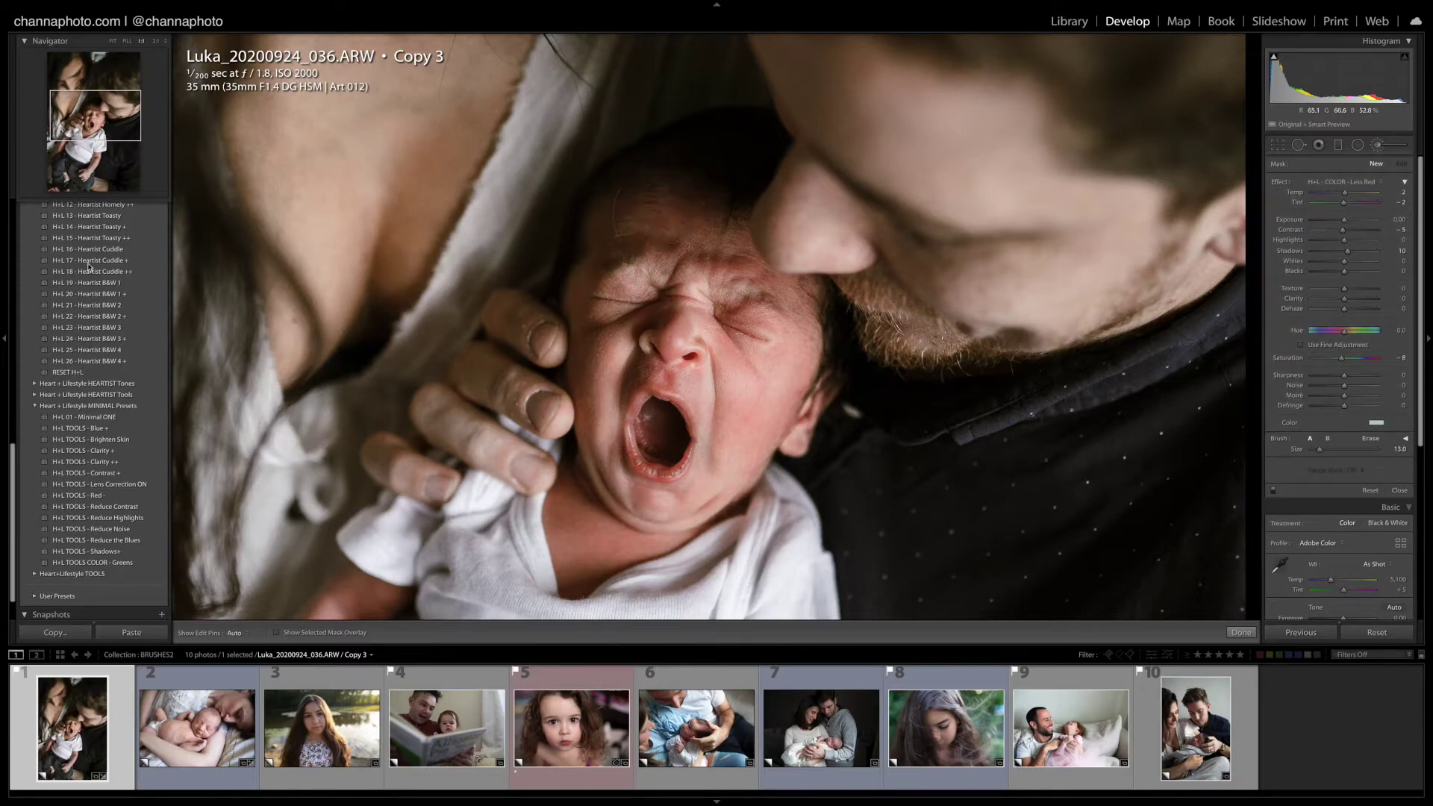
Step: Load the H+L - SKIN - Warm Glow brush effect and set the brush size to 7
key("z")
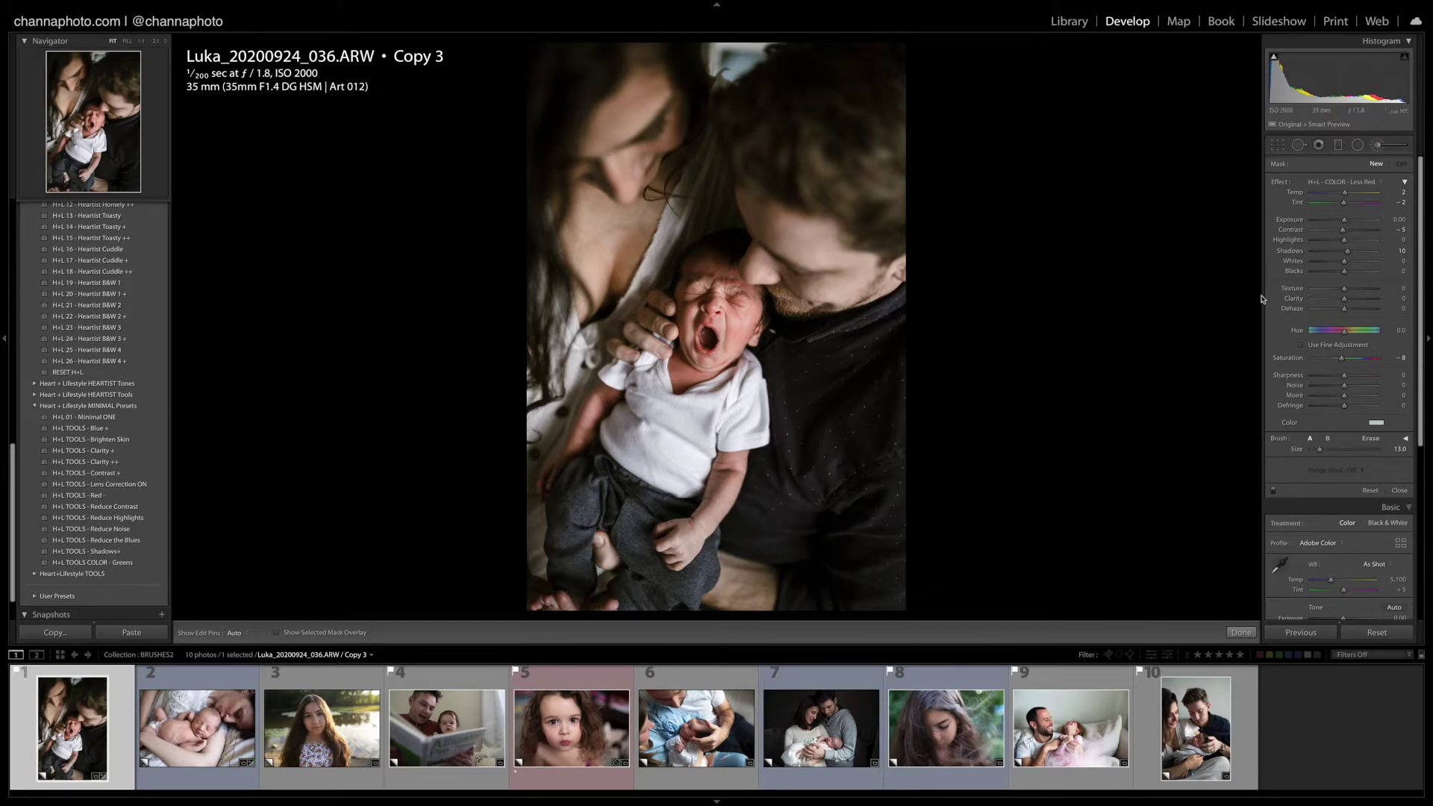
left_click(1371, 185)
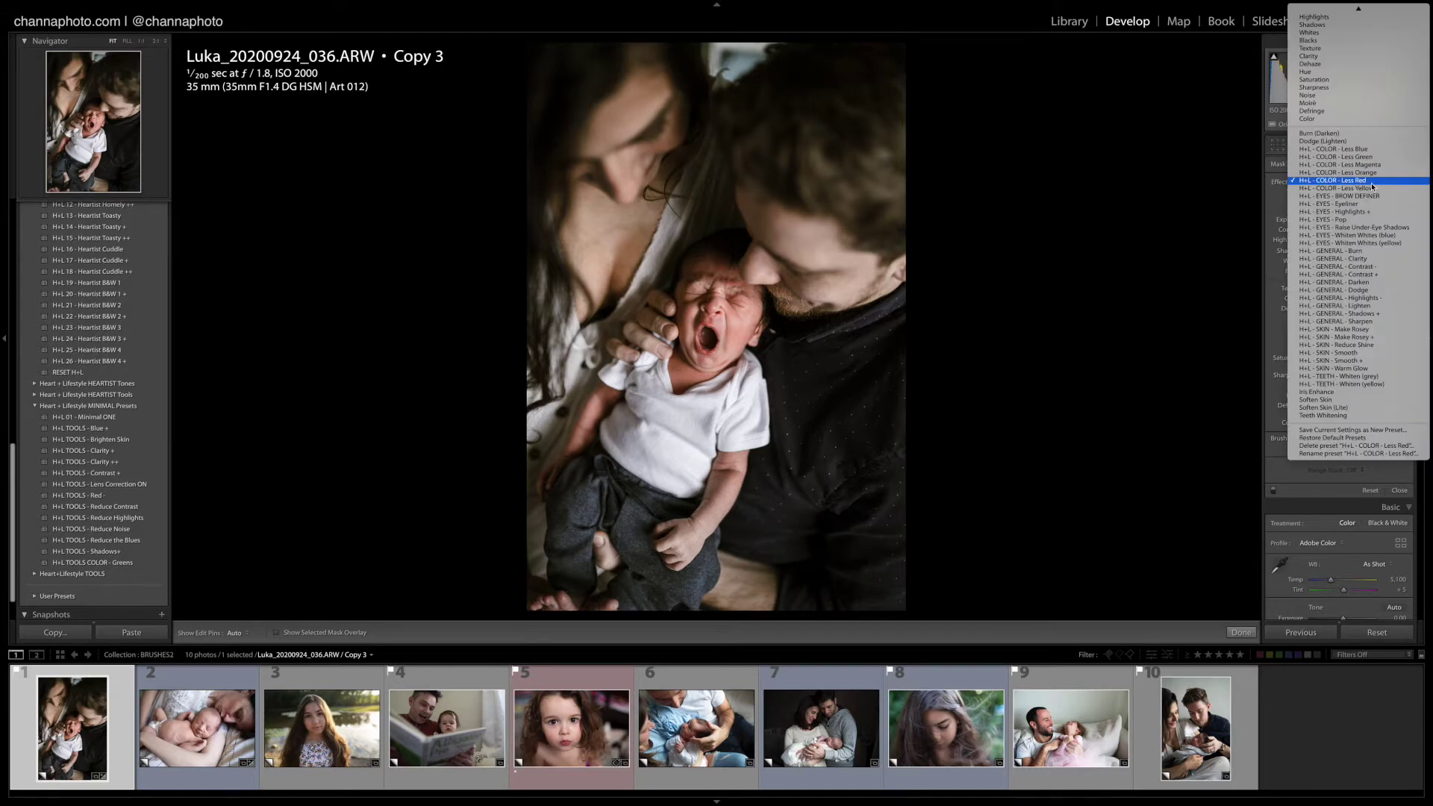
left_click(1369, 368)
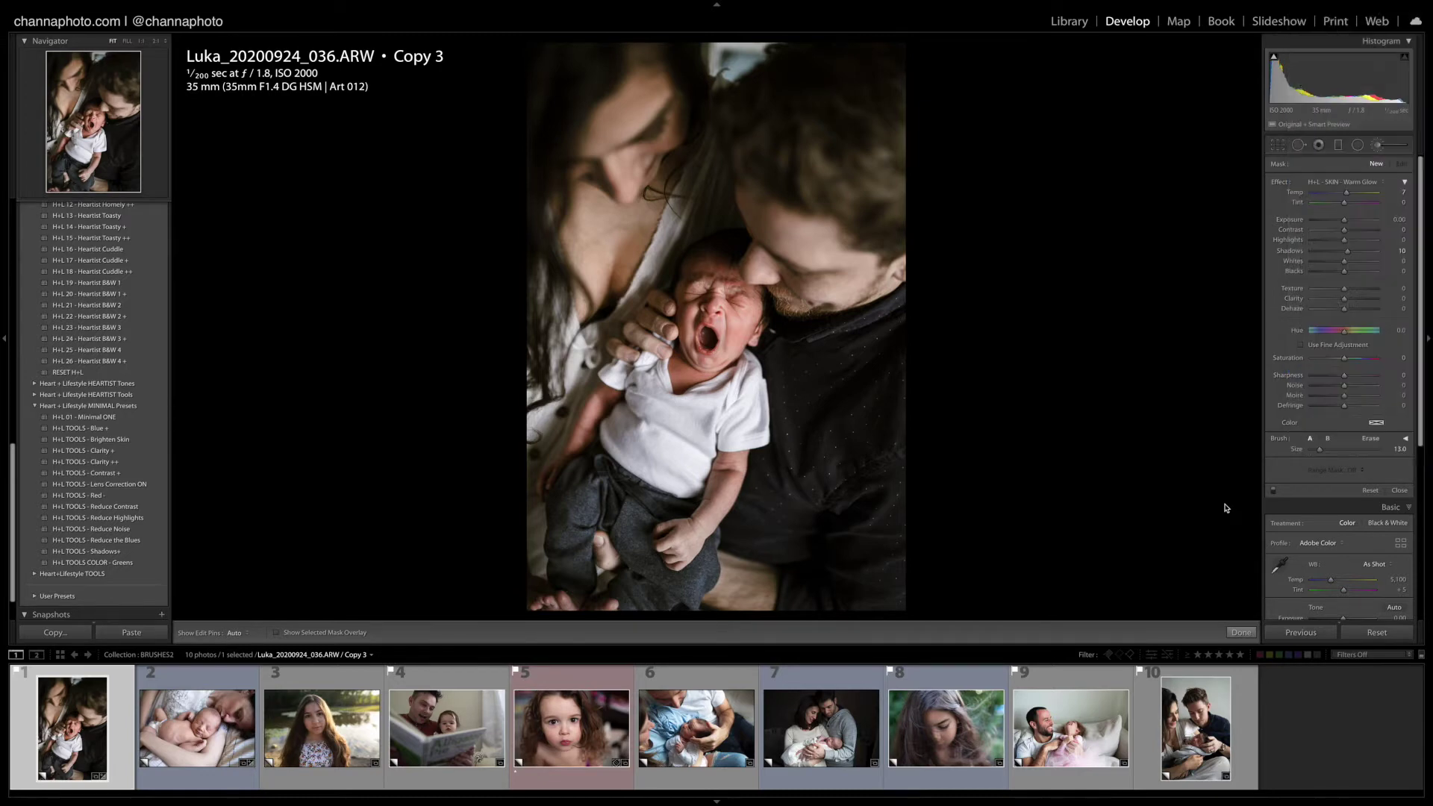
key("bracketleft")
key("bracketleft")
key("bracketleft")
key("bracketleft")
key("h")
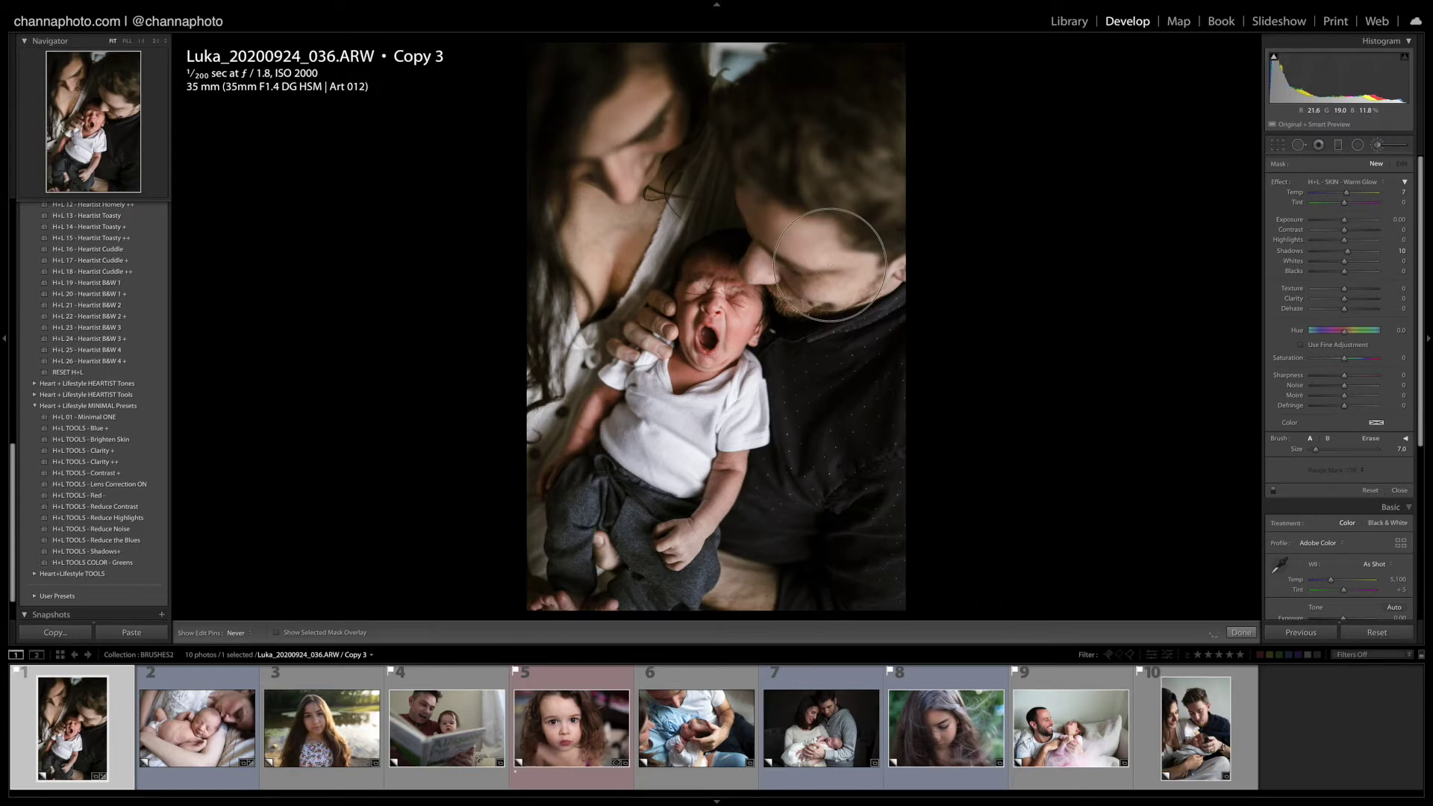
Step: Brush the warm glow over the father's face and set the mask's Temp to 14
left_click_drag(756, 200, 845, 205)
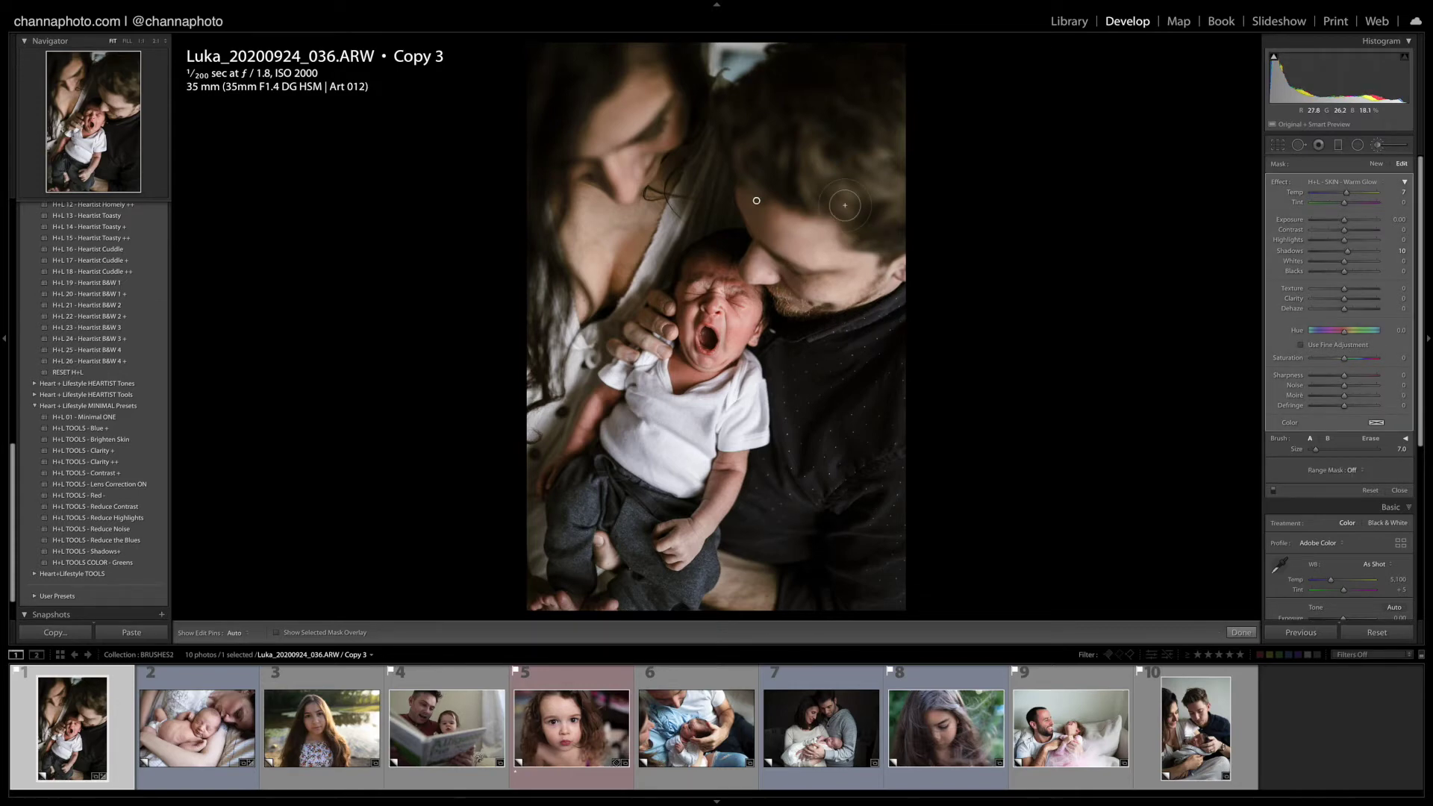
key("h")
key("h")
left_click_drag(1355, 196, 1351, 197)
left_click_drag(1352, 198, 1326, 214)
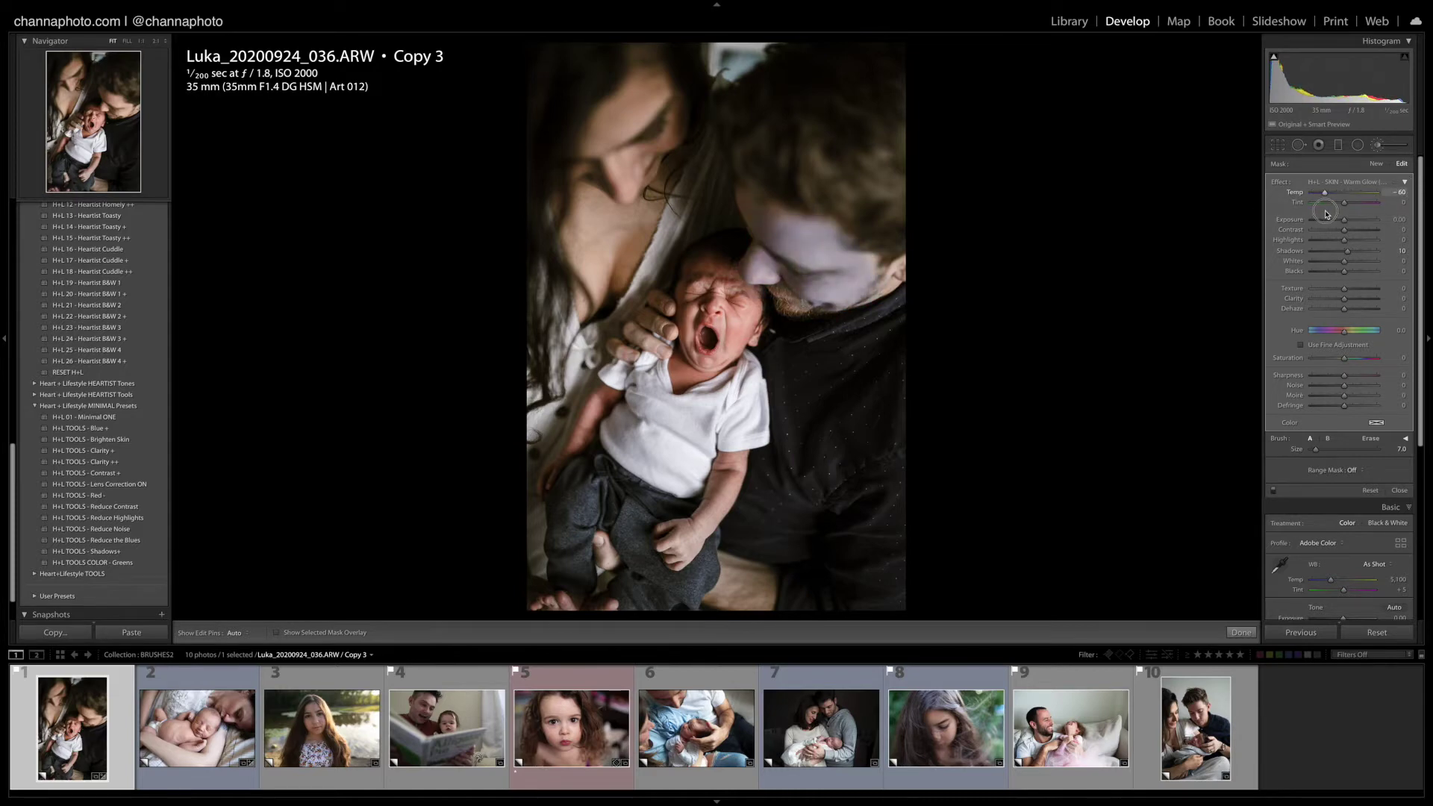
left_click_drag(1327, 214, 1352, 216)
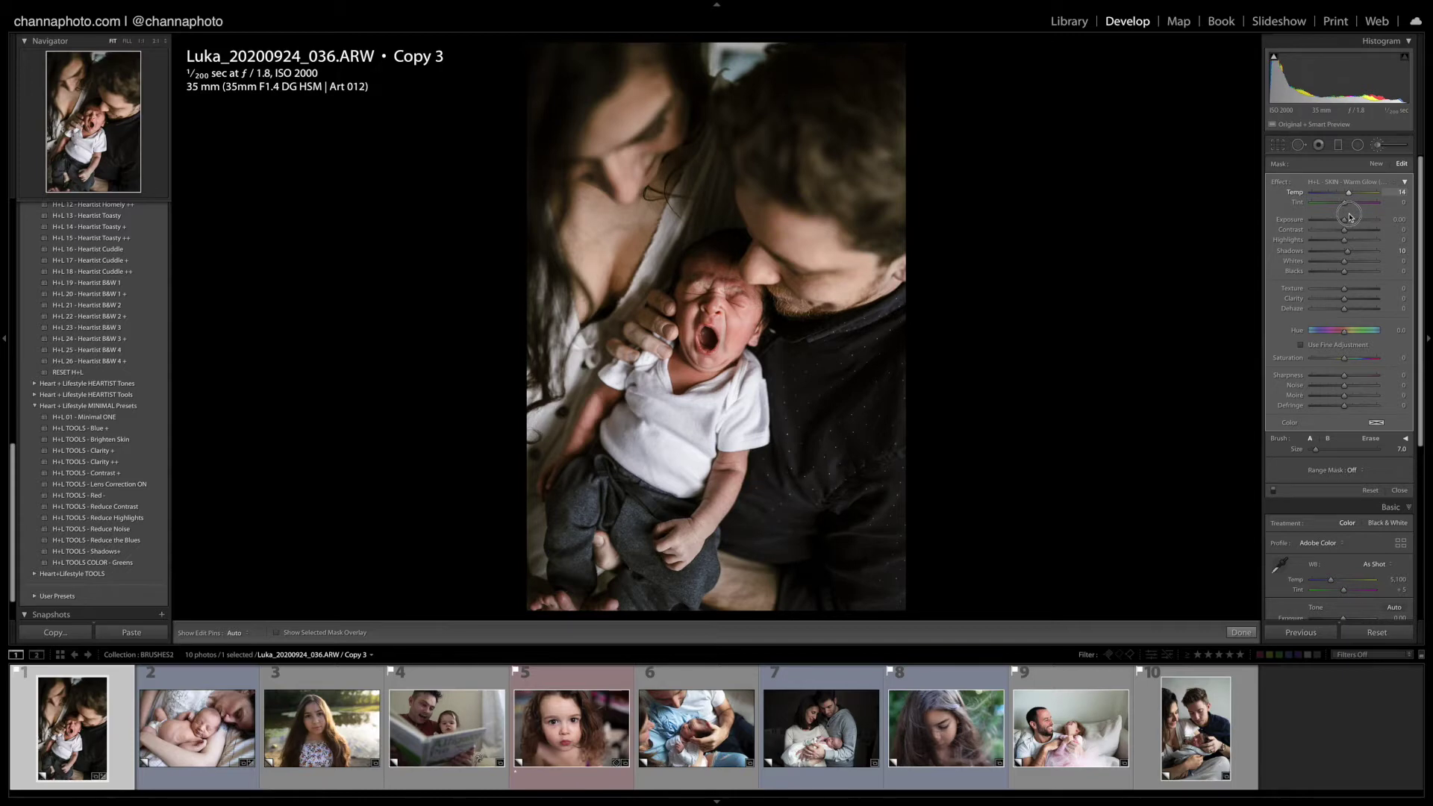
Step: Try Exposure -3.72, Contrast 100 and Highlights -100 on the father's face mask, and delete the mask
left_click_drag(1344, 220, 1310, 255)
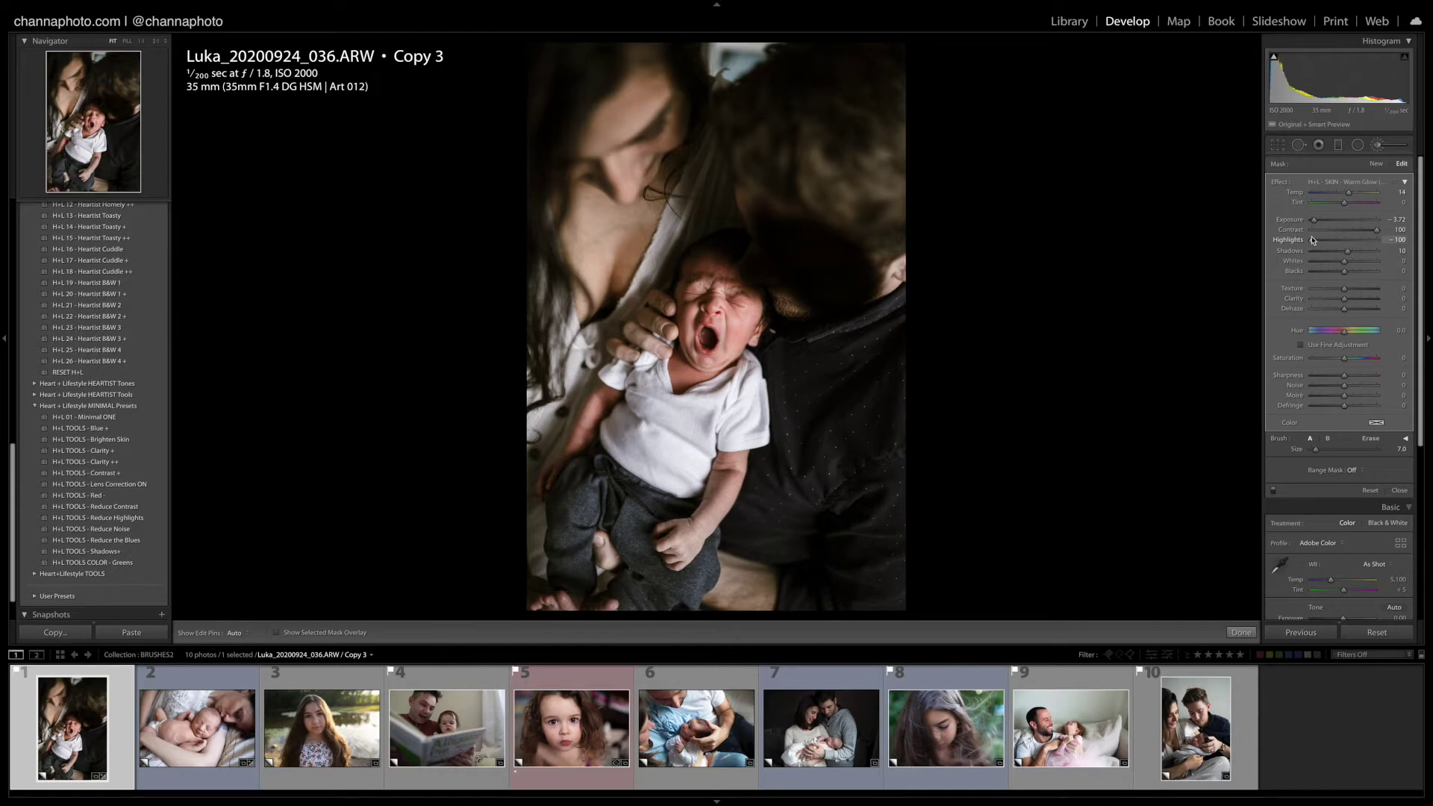
key("Delete")
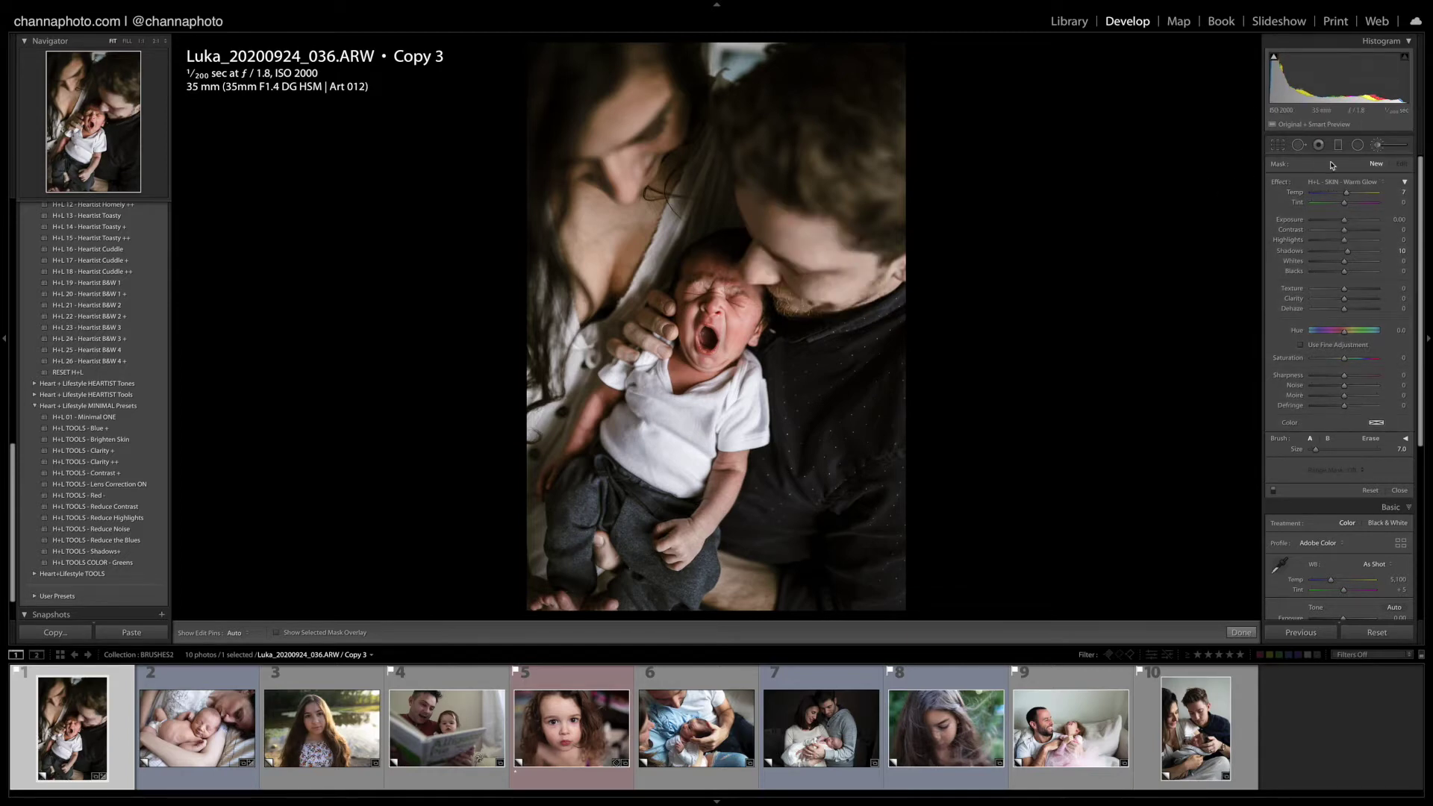
Step: Brush a new H+L - SKIN - Warm Glow mask over the father's face and slightly lower its Highlights
key("h")
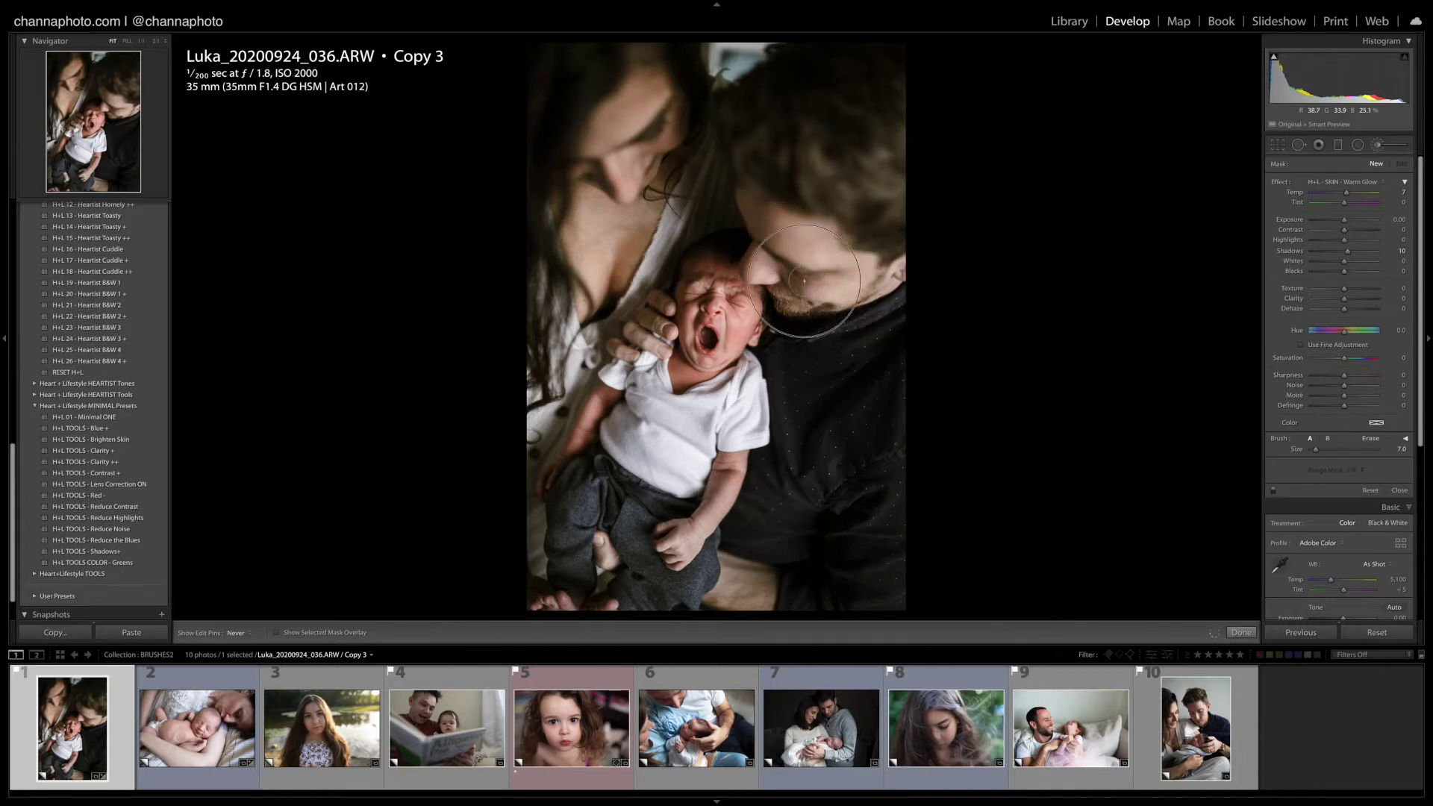
mouse_move(821, 250)
left_mouse_down()
mouse_move(862, 270)
mouse_move(843, 287)
mouse_move(862, 238)
left_mouse_up()
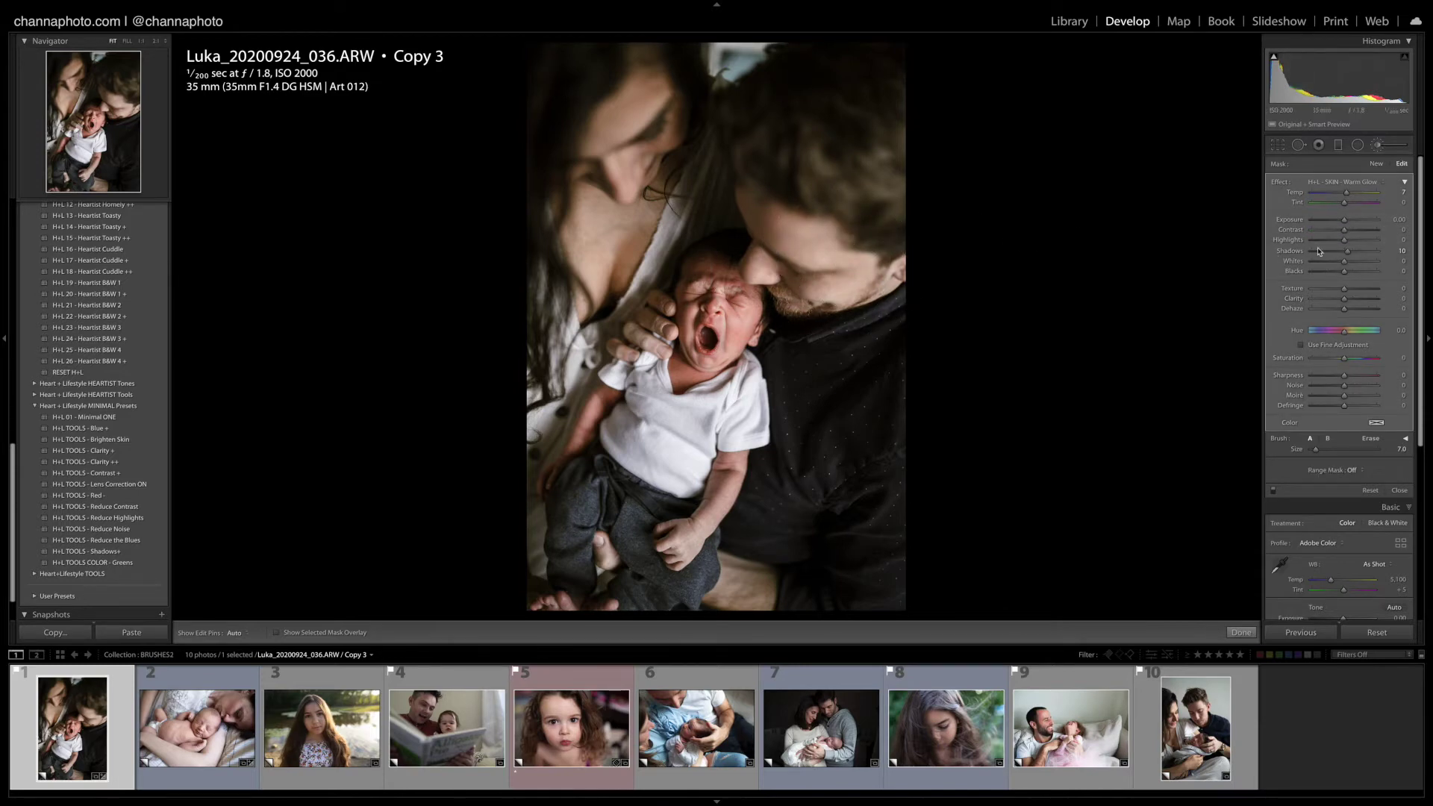
left_click_drag(1346, 241, 1343, 247)
Step: Try the H+L - EYES - BROW DEFINER effect on the father's face mask and undo it
left_click(1374, 183)
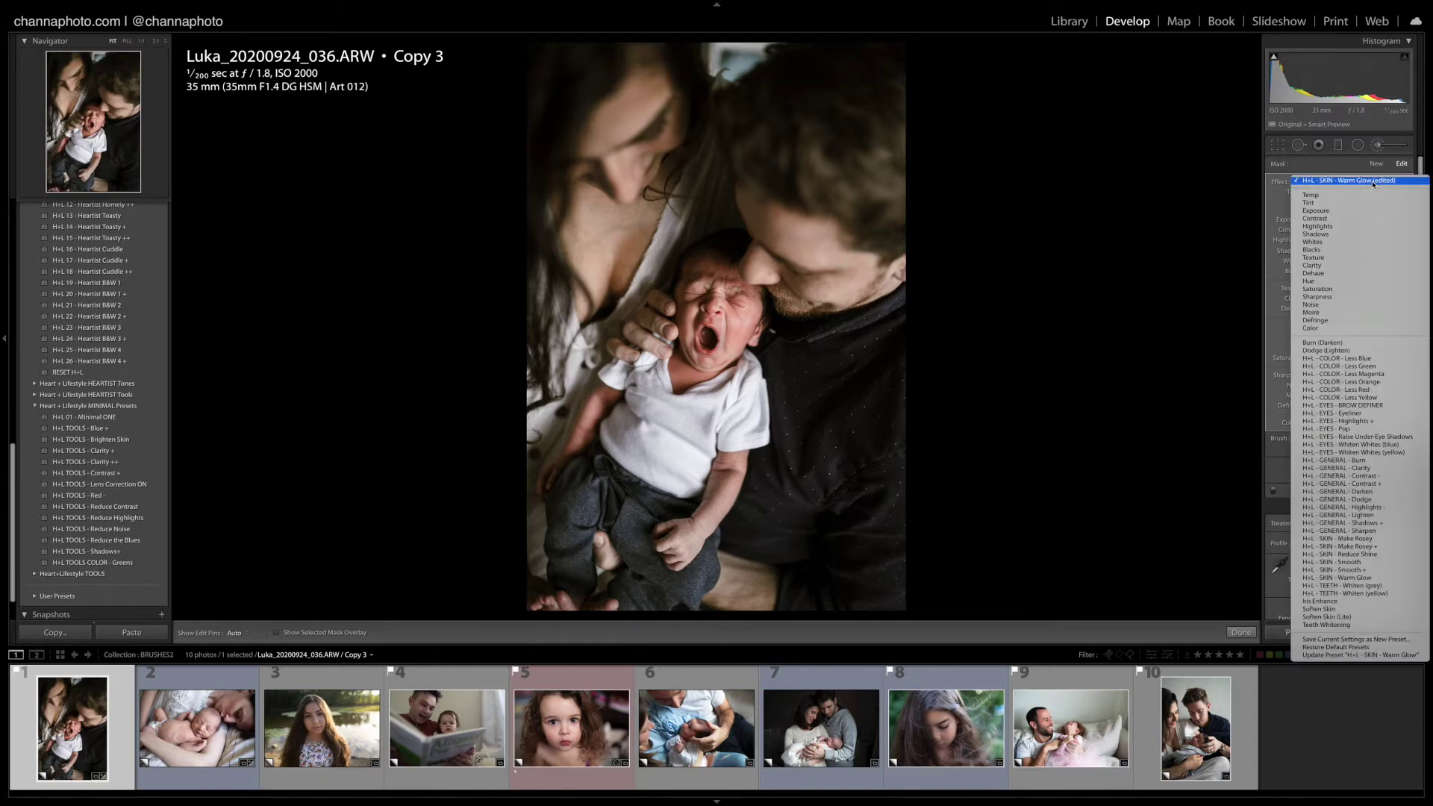
left_click(1359, 406)
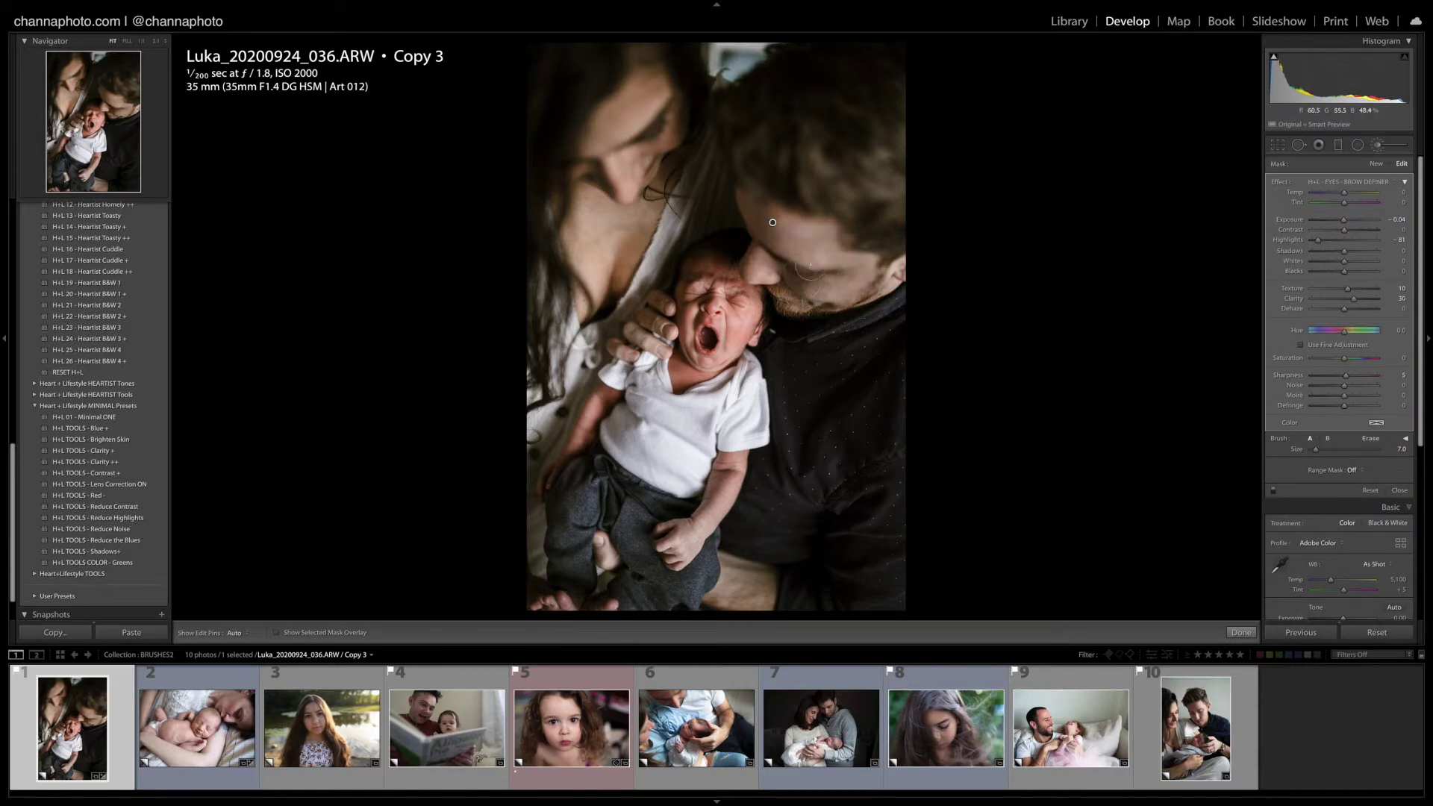
key("ctrl+z")
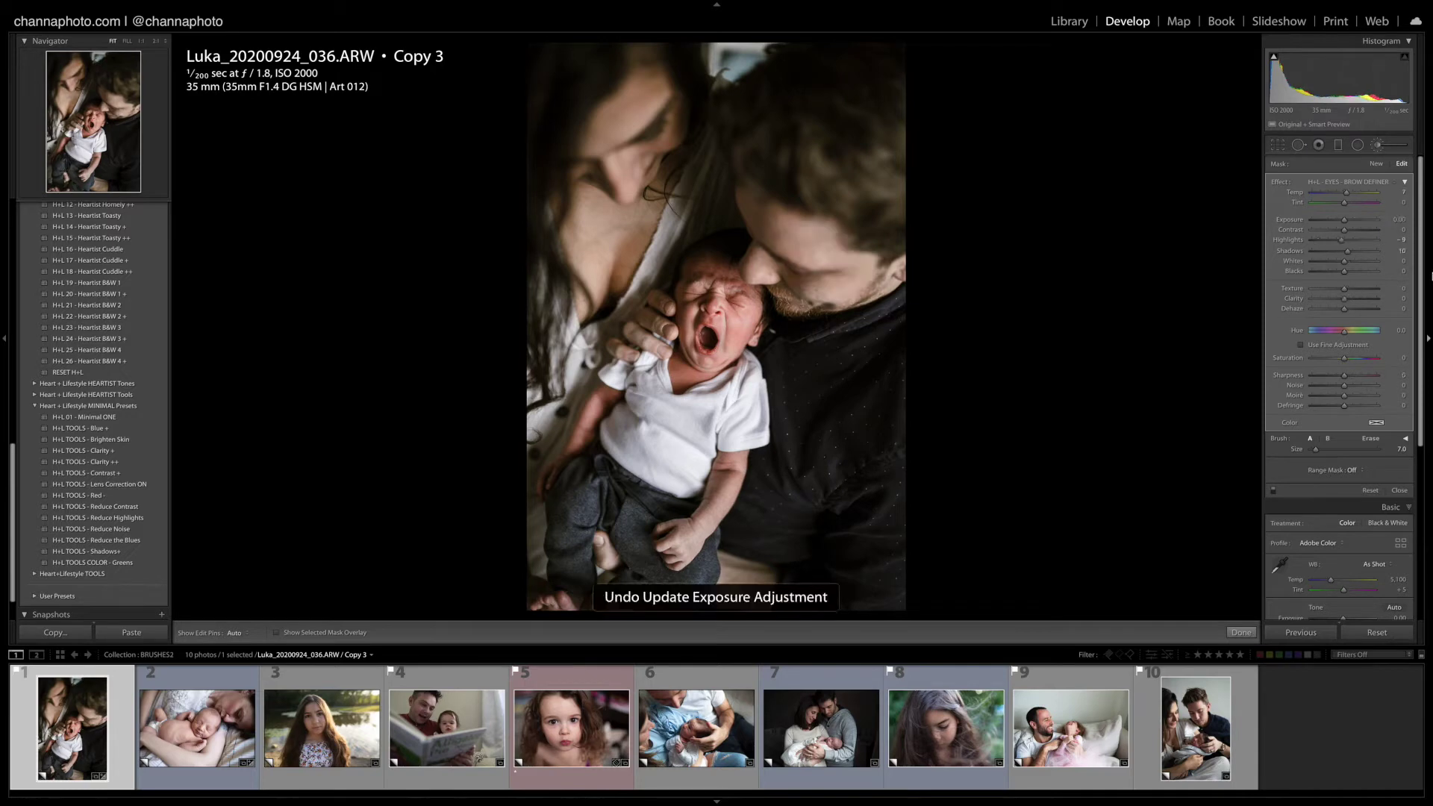
Step: Brush an H+L - GENERAL - Highlights - mask over the father's face
left_click(1373, 182)
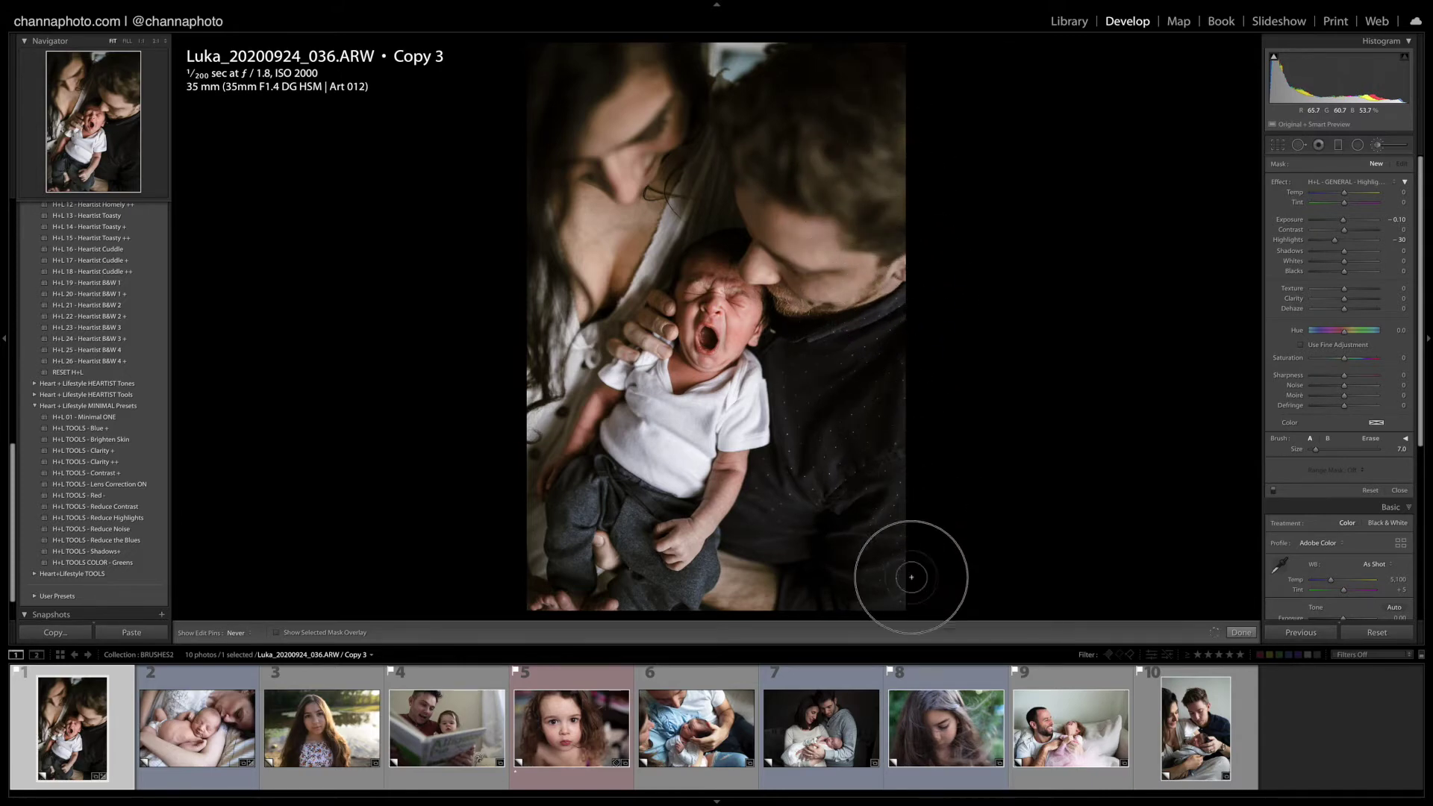
mouse_move(877, 593)
left_mouse_down()
mouse_move(896, 614)
mouse_move(1001, 483)
left_mouse_up()
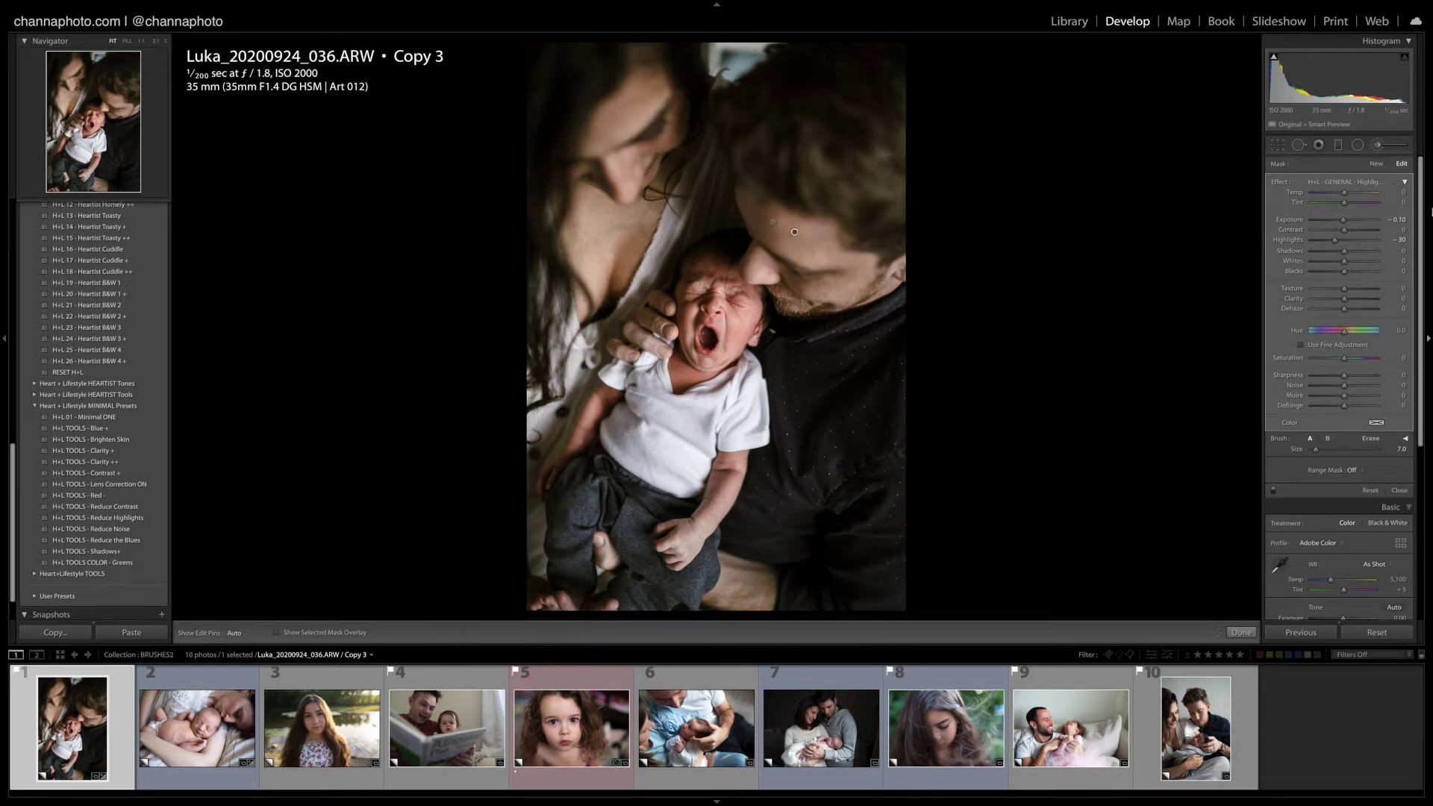
Step: Brush a new H+L - SKIN - Warm Glow mask over the baby's forearm with brush size 4
left_click(1378, 166)
left_click(1344, 181)
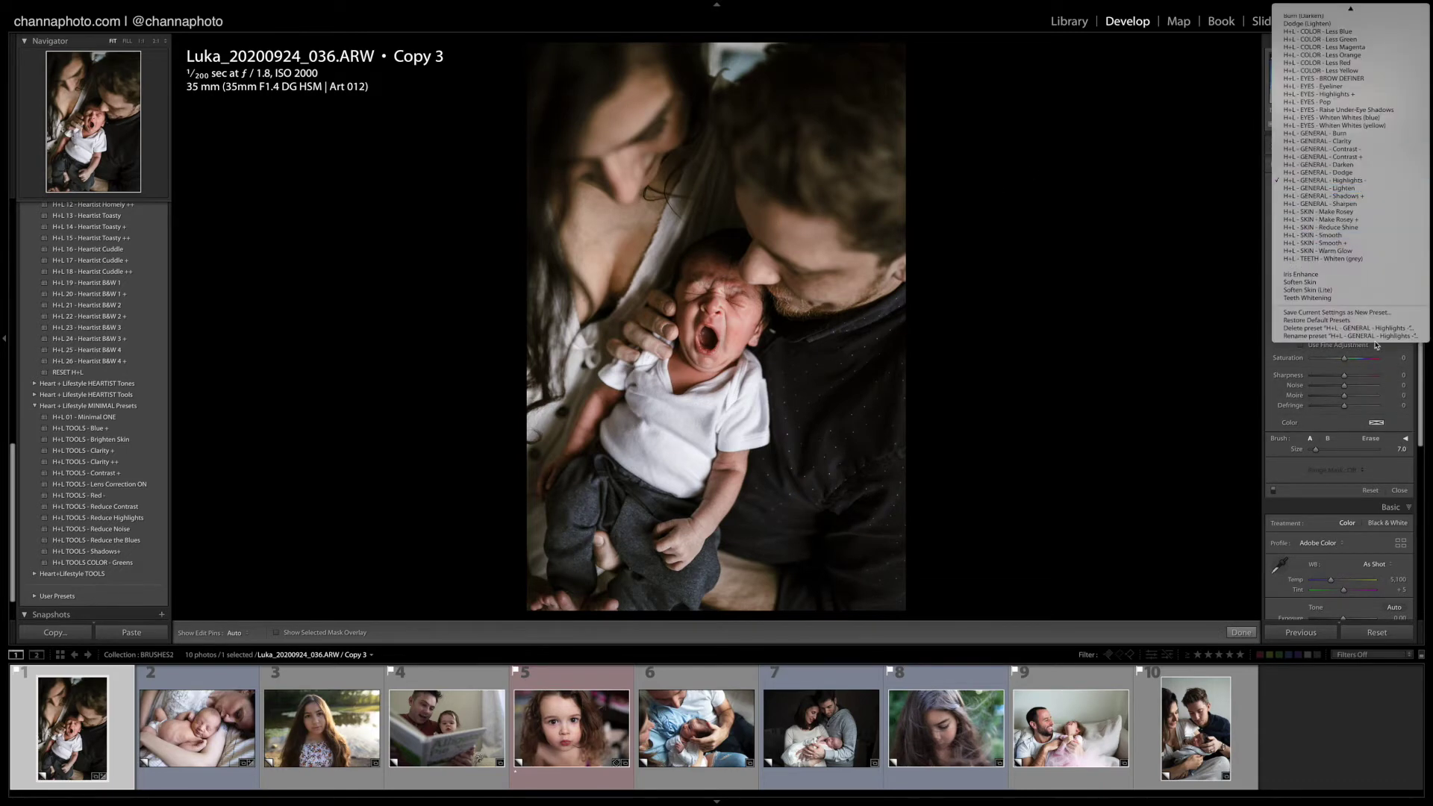
left_click(1370, 252)
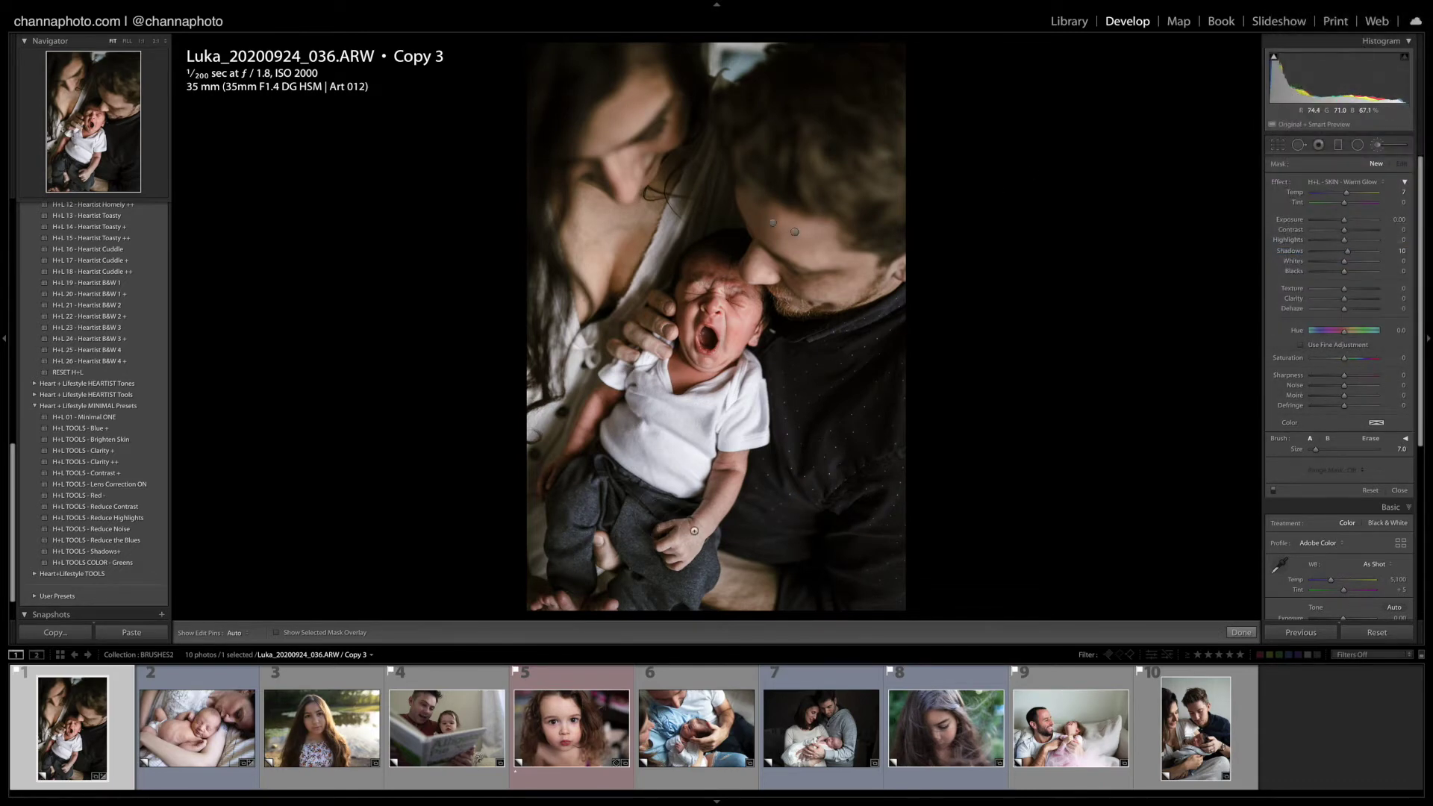
key("h")
key("bracketleft")
left_click(663, 561)
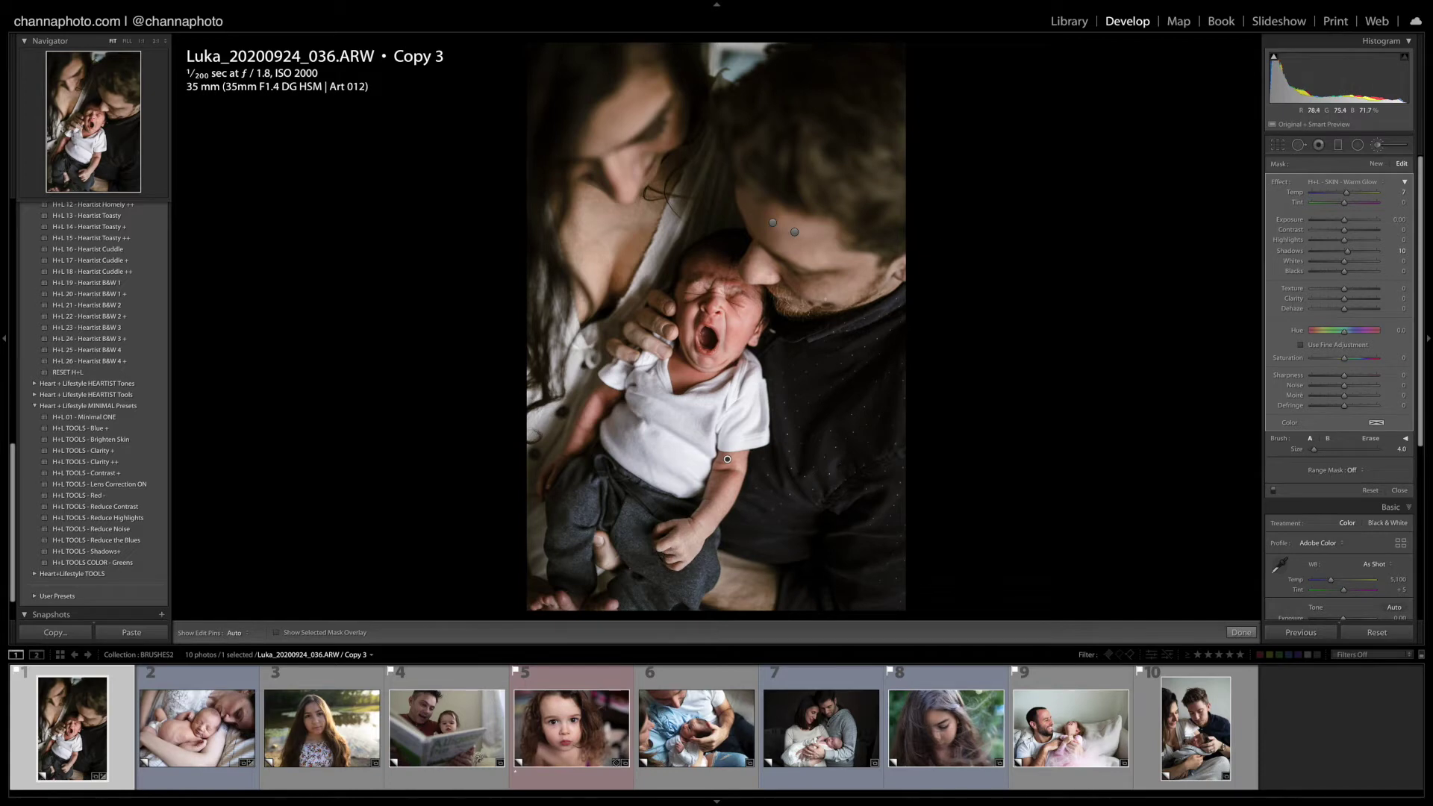
Step: Brush a separate H+L - SKIN - Warm Glow mask over the baby's lower hand, with Temp 21 and Shadows 32
left_click(1377, 164)
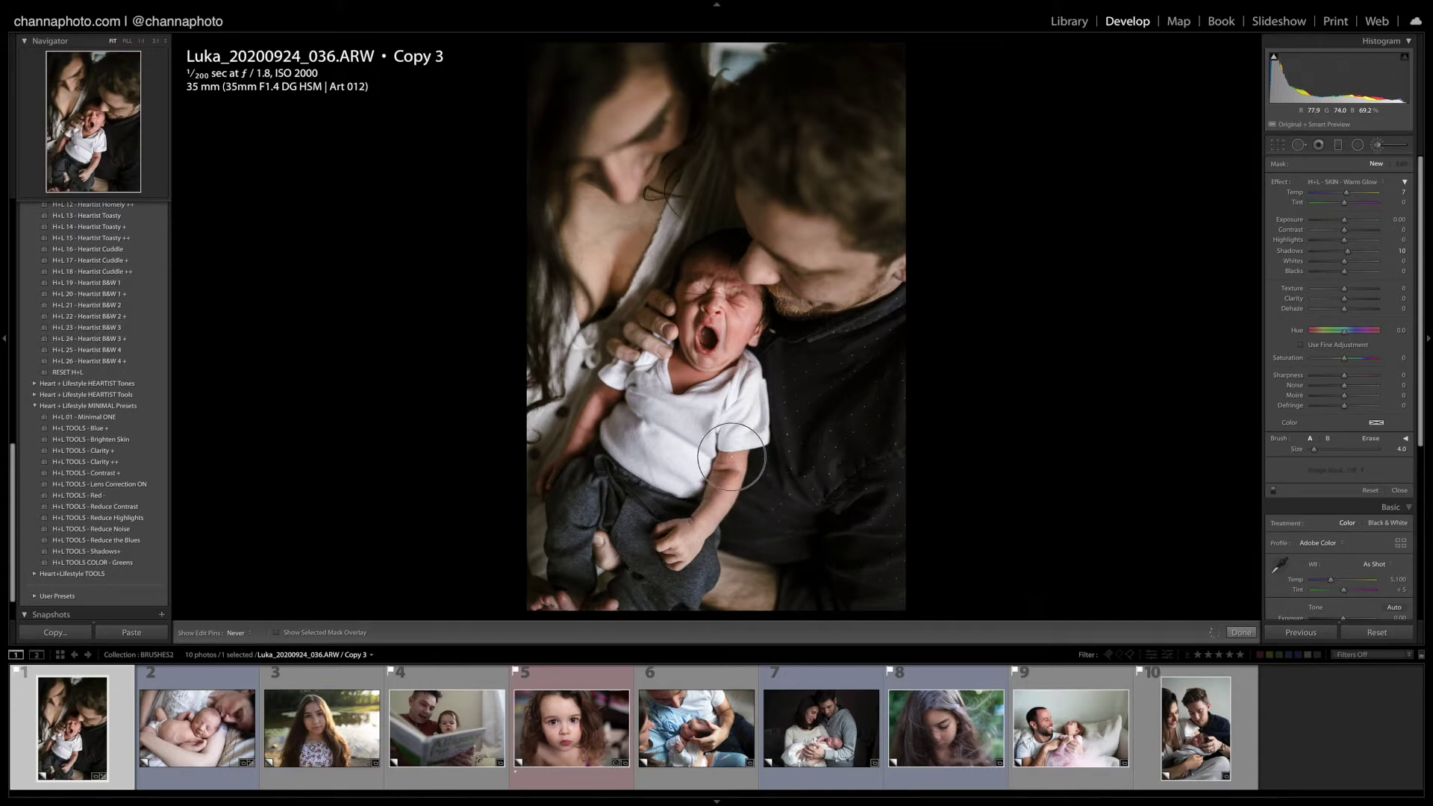
left_click(683, 522)
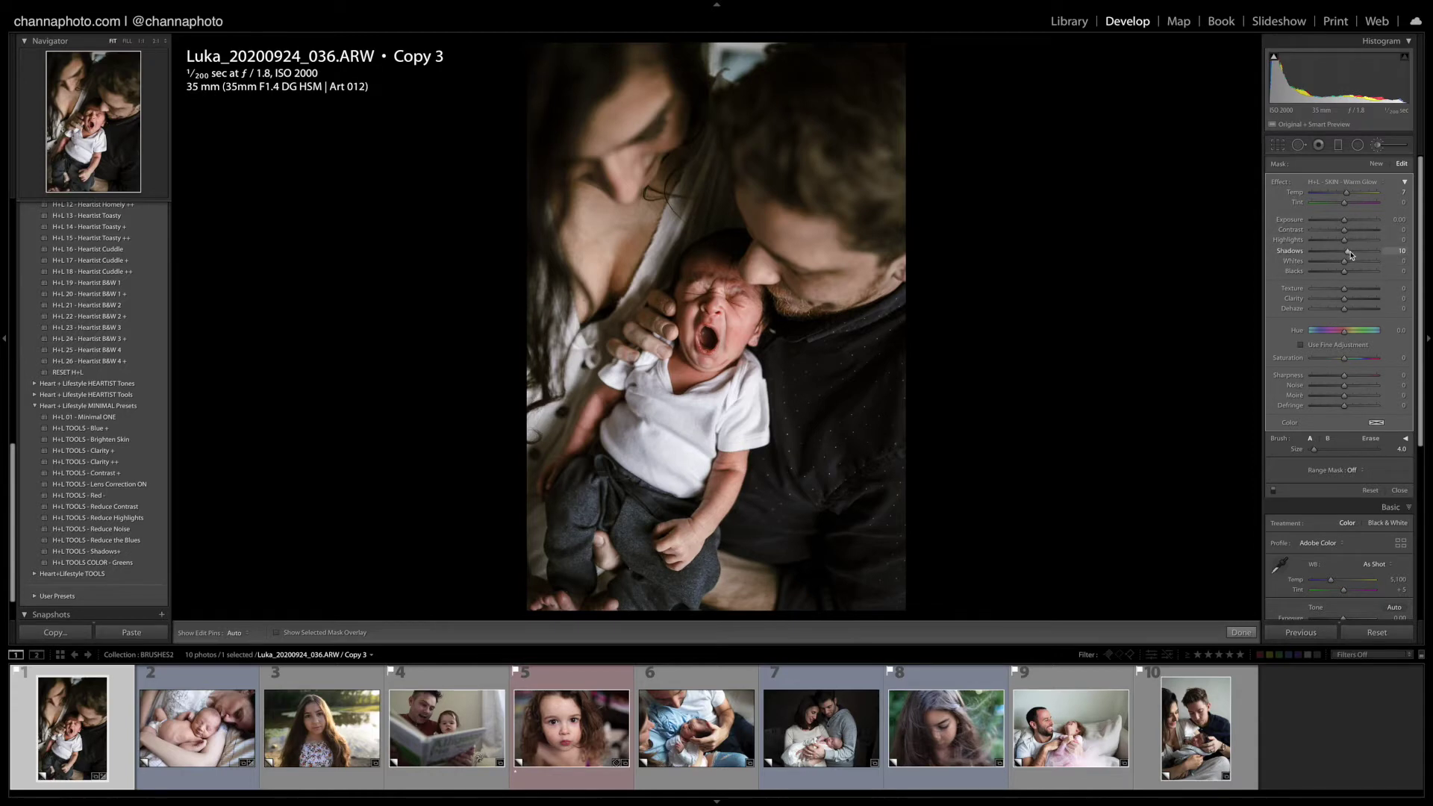
left_click_drag(1349, 258, 1357, 262)
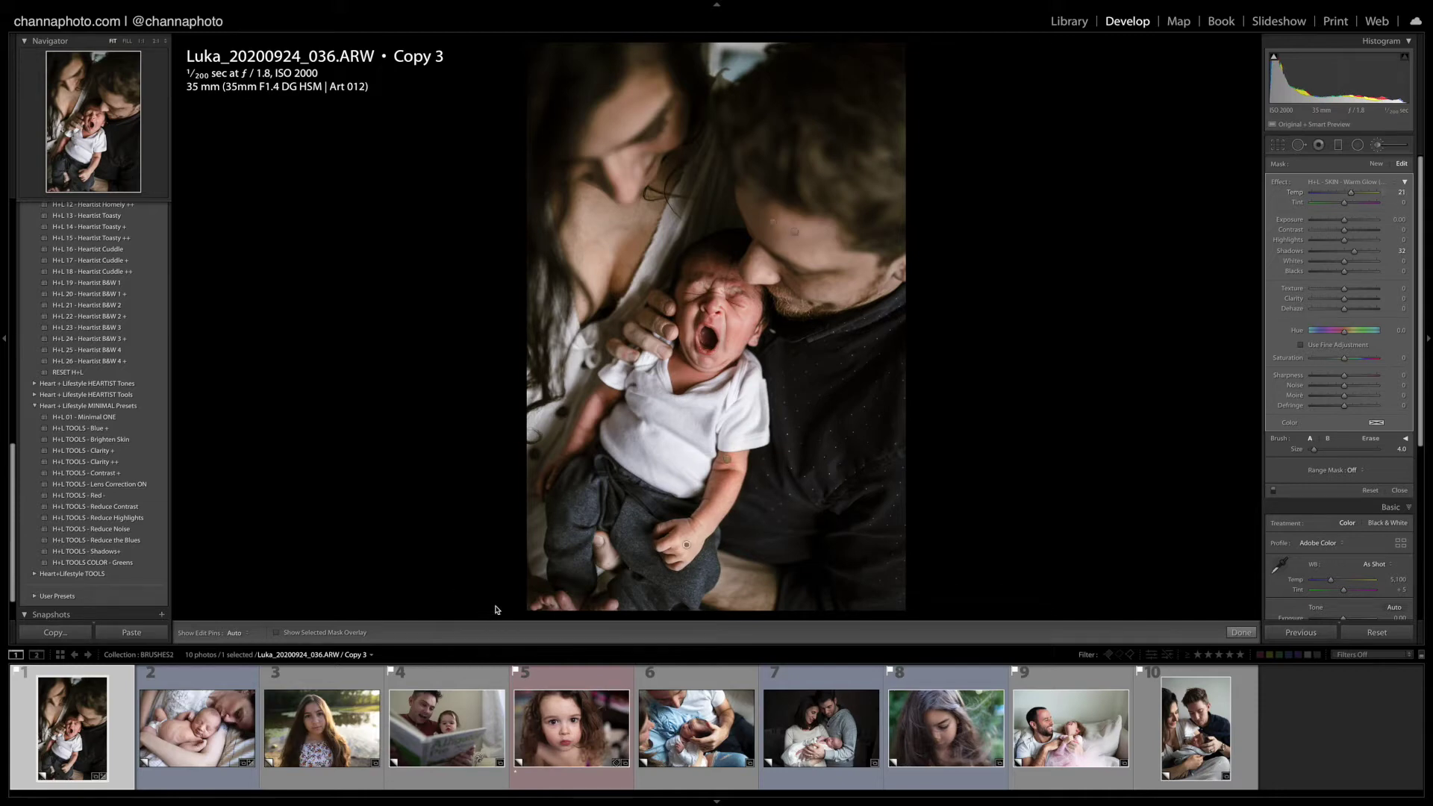
Step: Extend the warm glow mask over the baby's feet and the hand beside the baby's mouth, and set its Temp to 12
key("h")
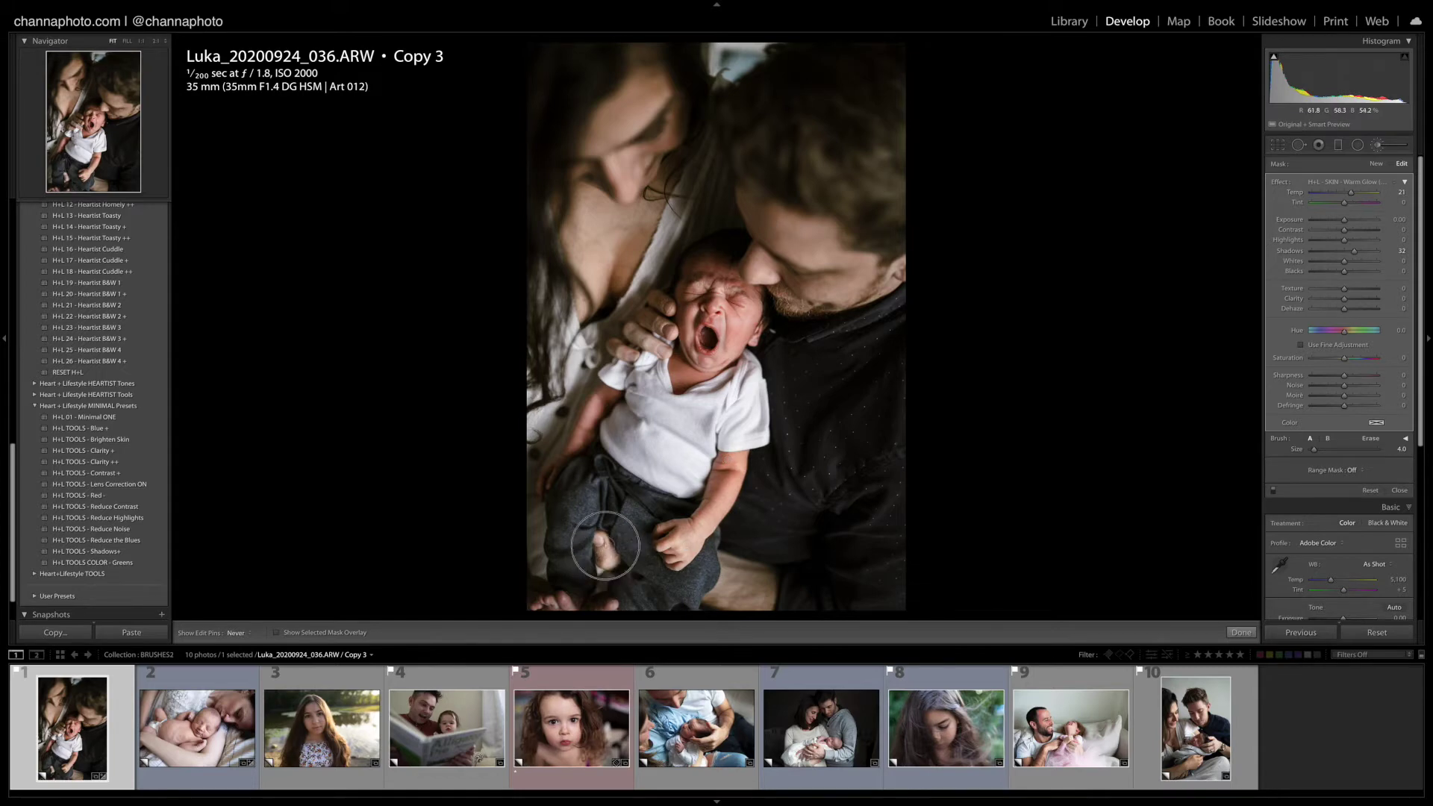
mouse_move(614, 610)
left_mouse_down()
mouse_move(538, 598)
mouse_move(552, 606)
left_mouse_up()
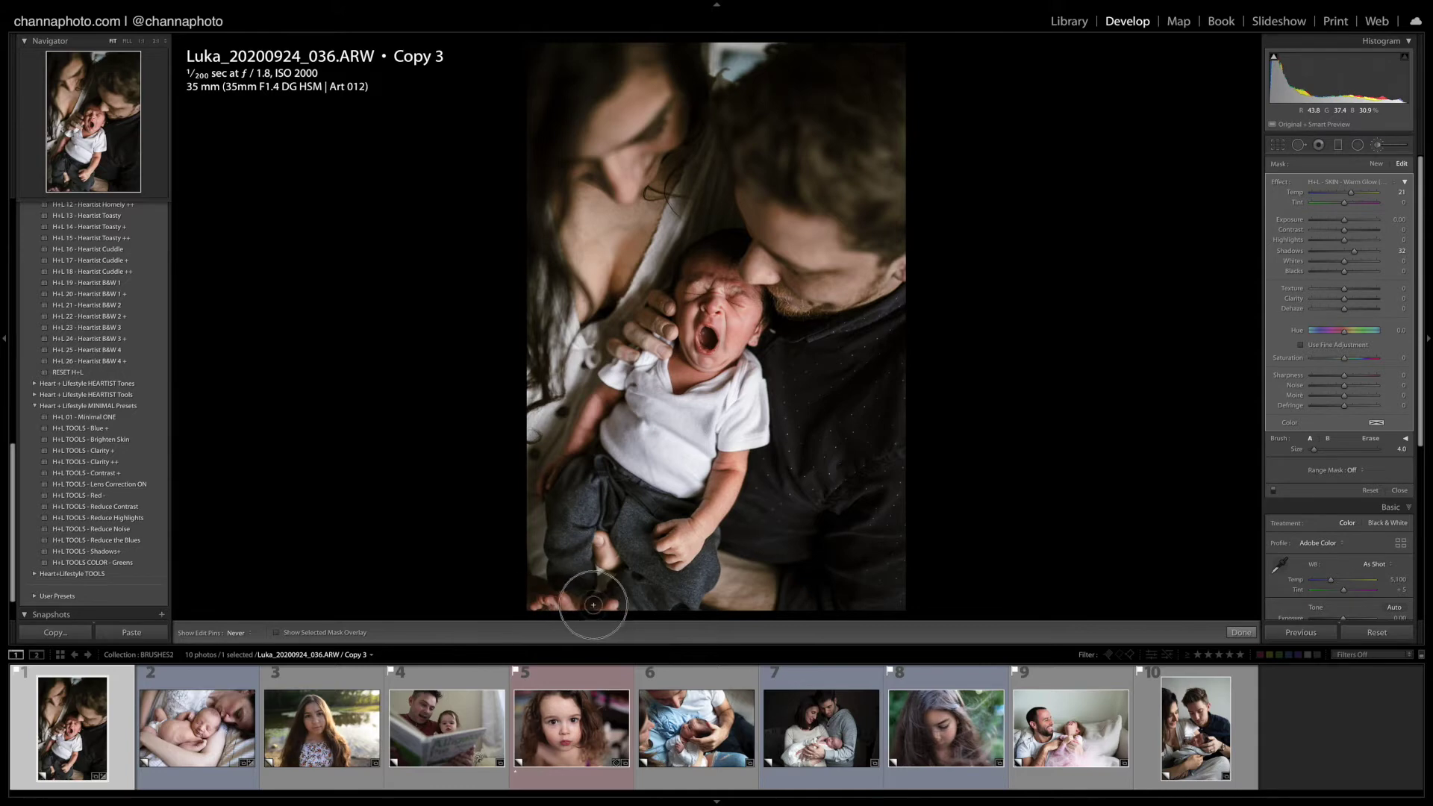
key("h")
key("h")
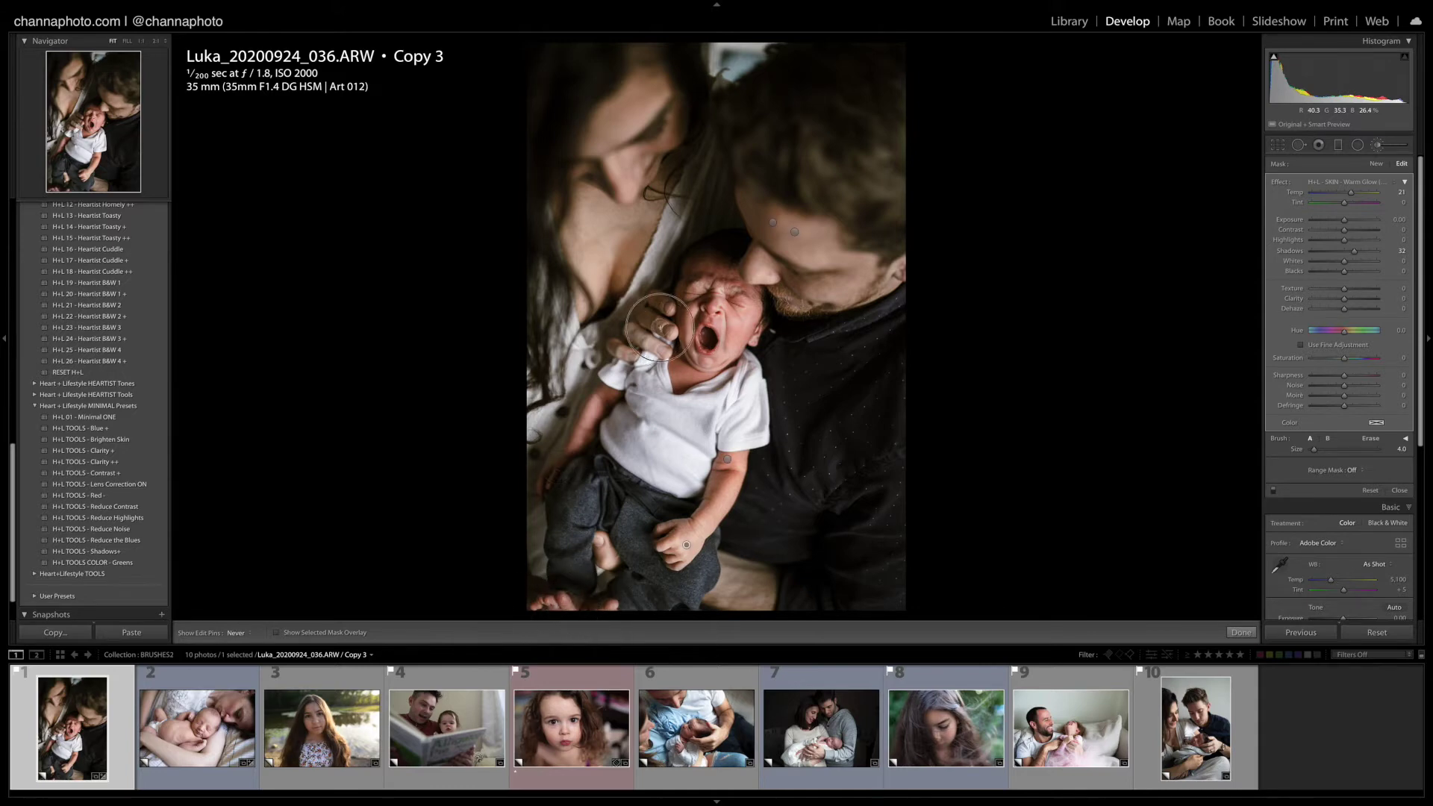
mouse_move(661, 328)
left_mouse_down()
mouse_move(618, 338)
mouse_move(628, 350)
mouse_move(664, 314)
mouse_move(653, 348)
mouse_move(619, 342)
mouse_move(651, 339)
left_mouse_up()
key("h")
left_click(1401, 193)
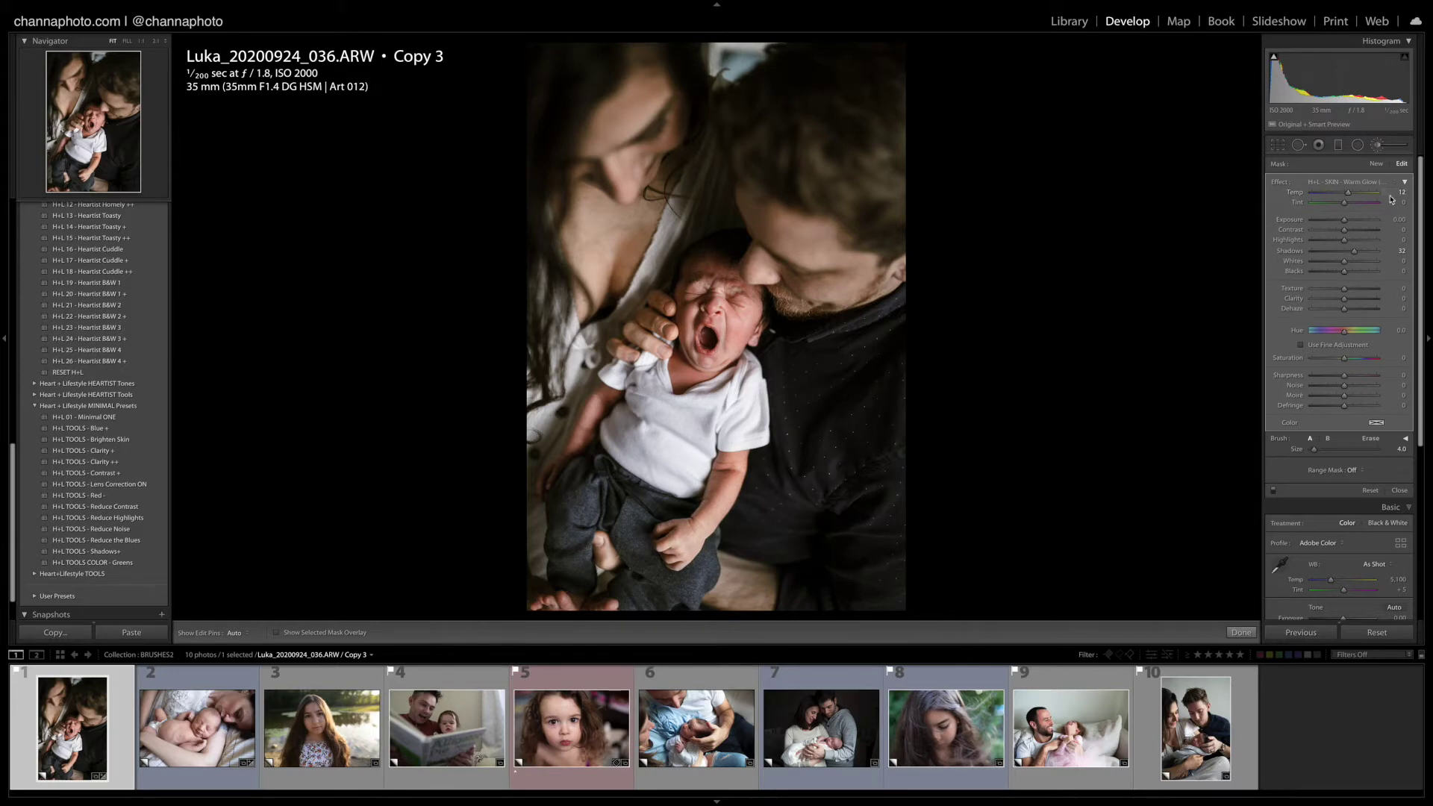
left_click(687, 549)
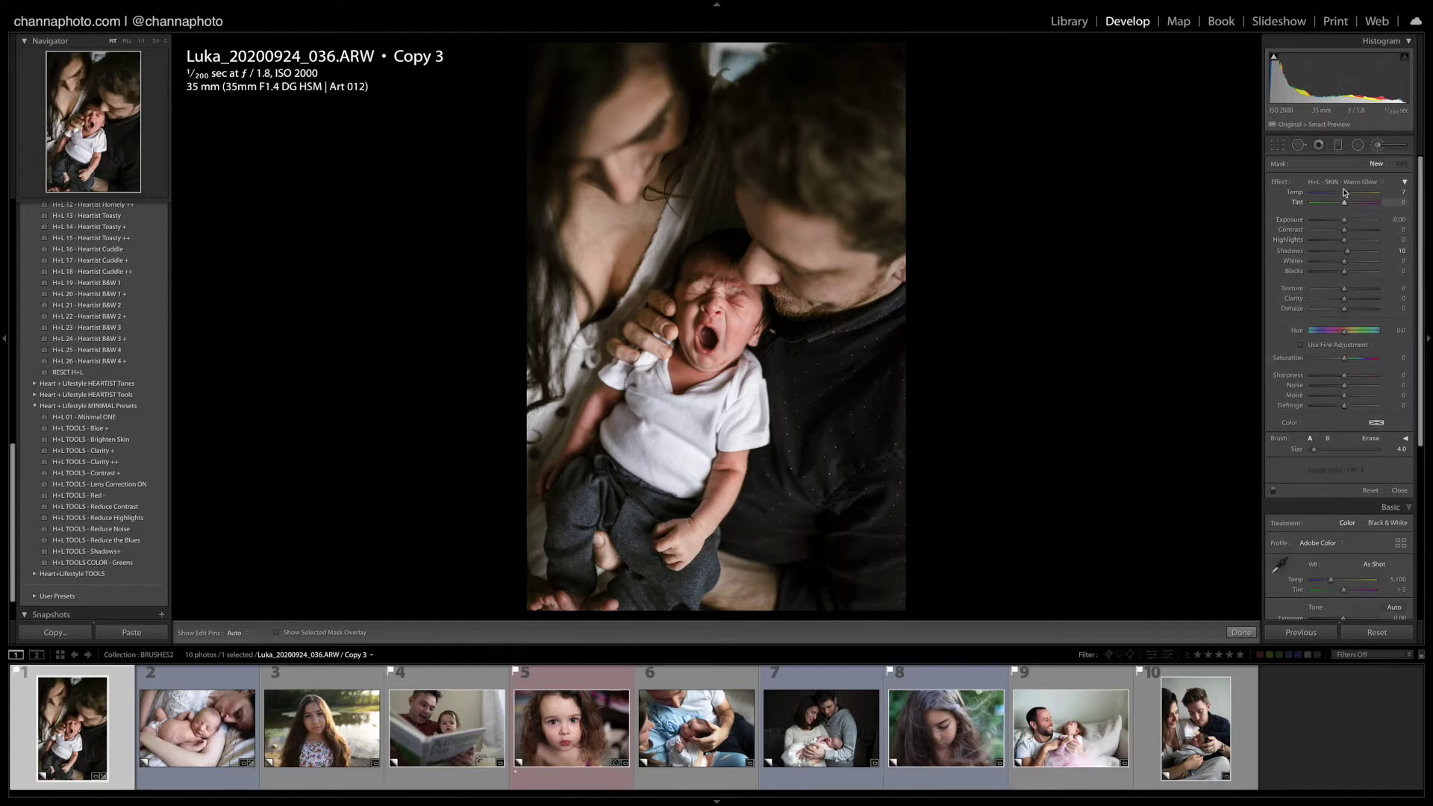
Step: Brush a new H+L - SKIN - Smooth mask over the mother's face and chest, using brush size 8 for the chest
left_click(1370, 183)
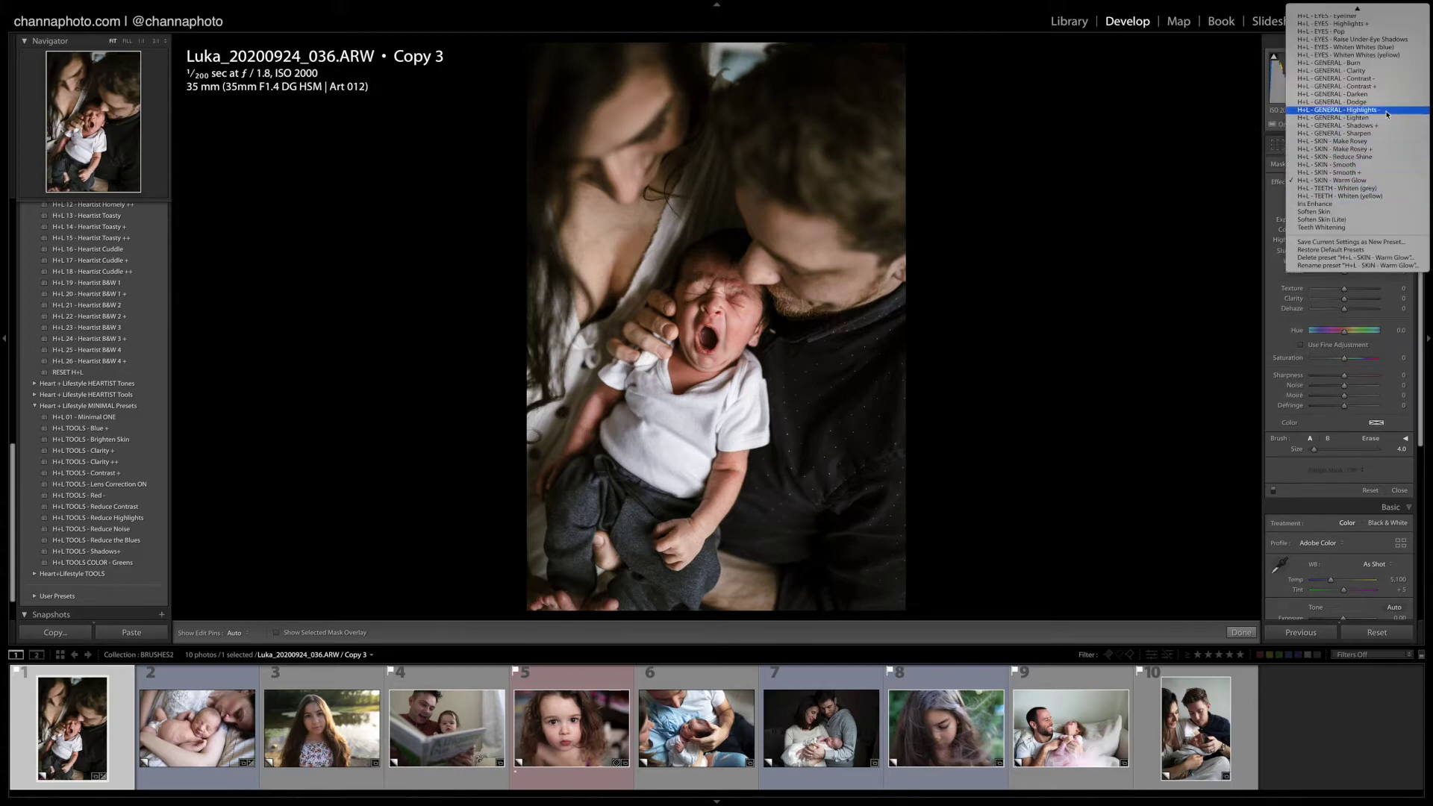
left_click(1350, 166)
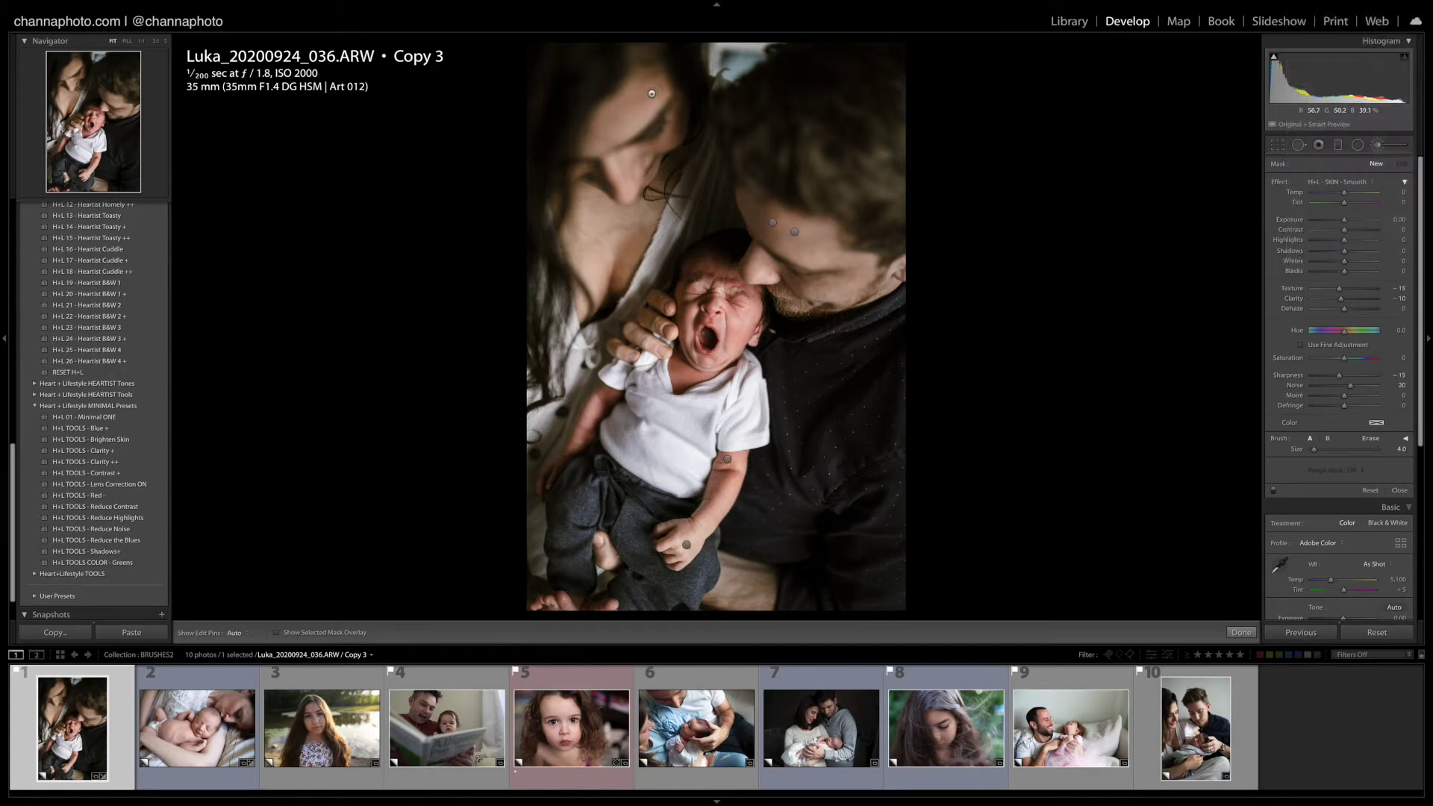
left_click(622, 175)
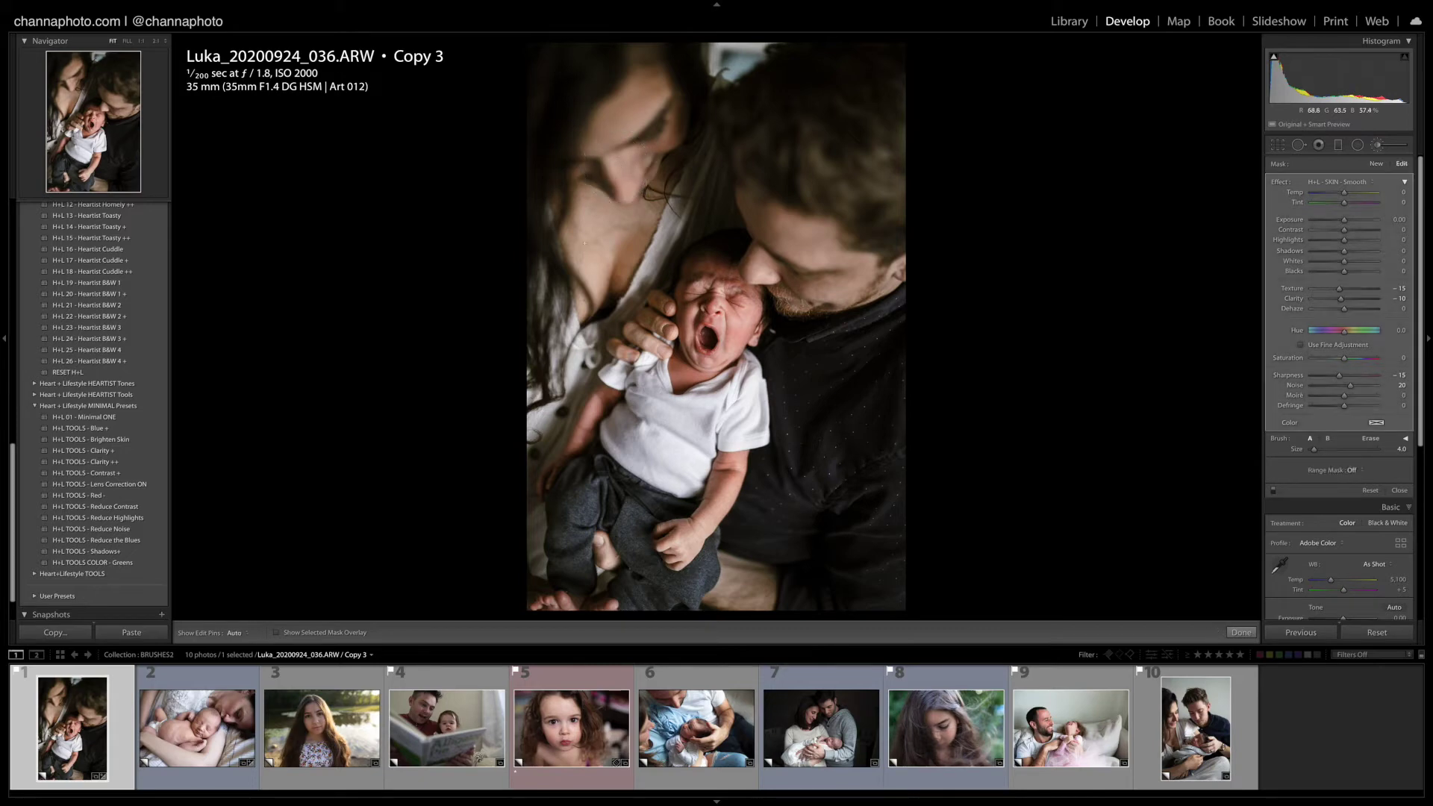
key("h")
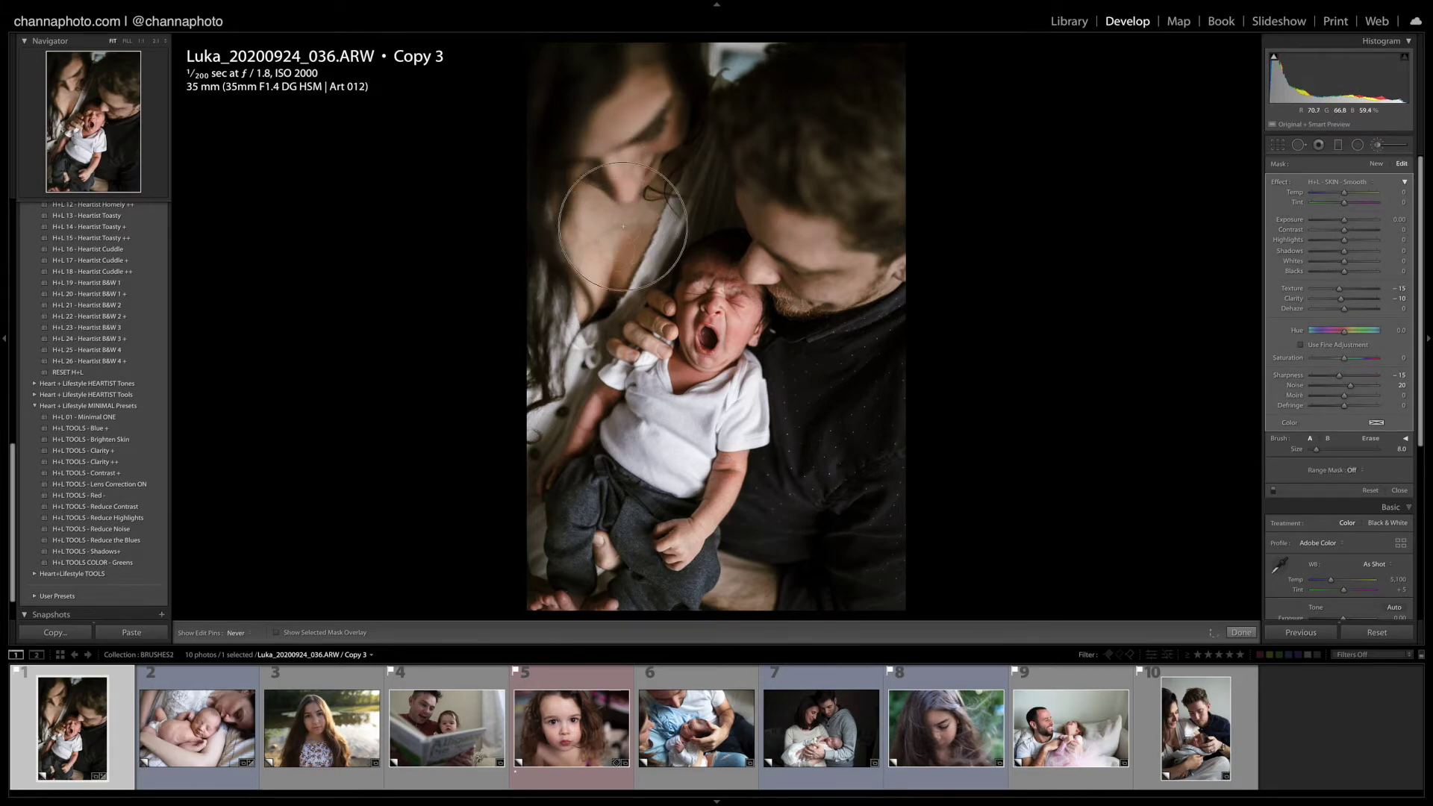
key("h")
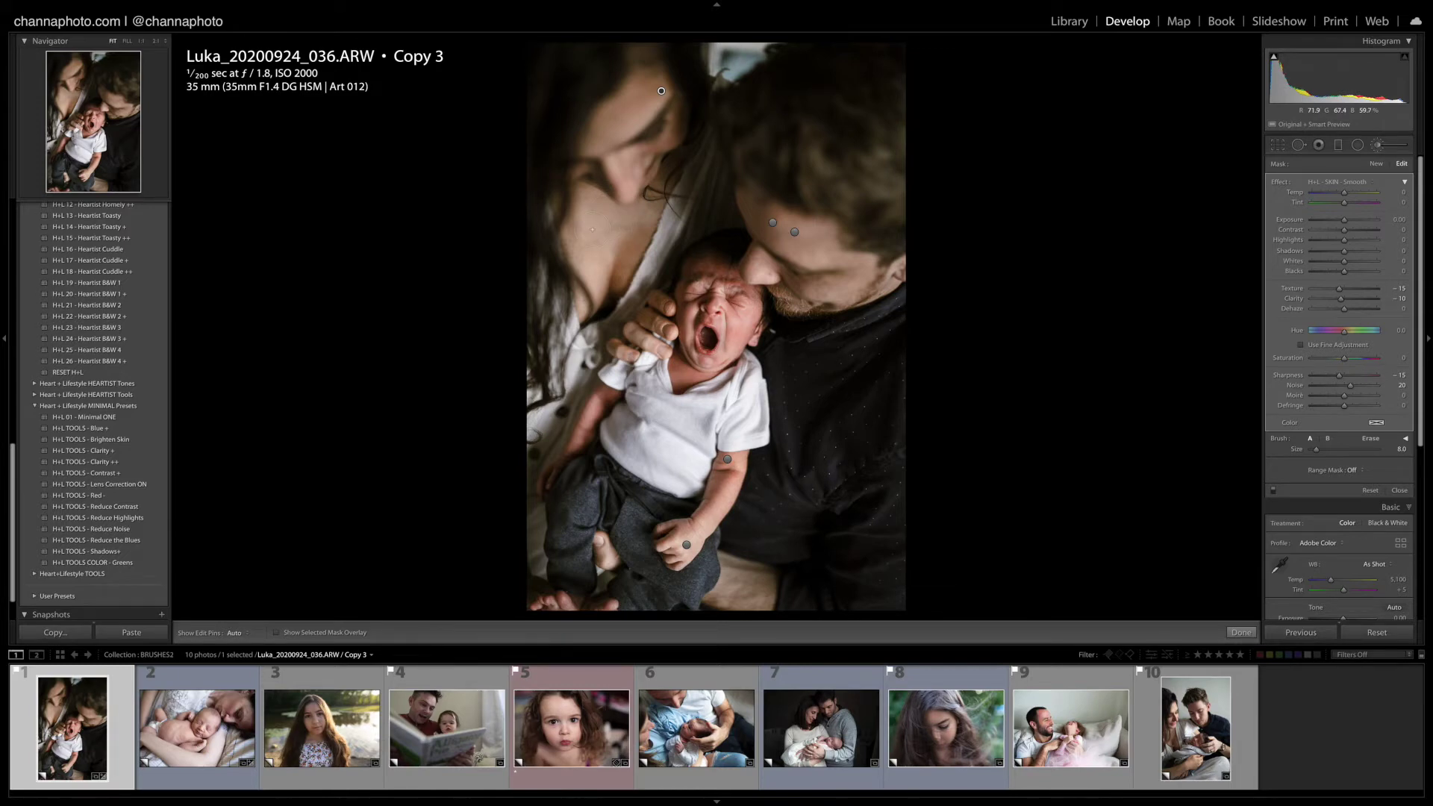
Step: Extend the Smooth mask over the mother's remaining skin and the father's face, varying the brush size to fit each area
key("h")
scroll(635, 261, "up", 5)
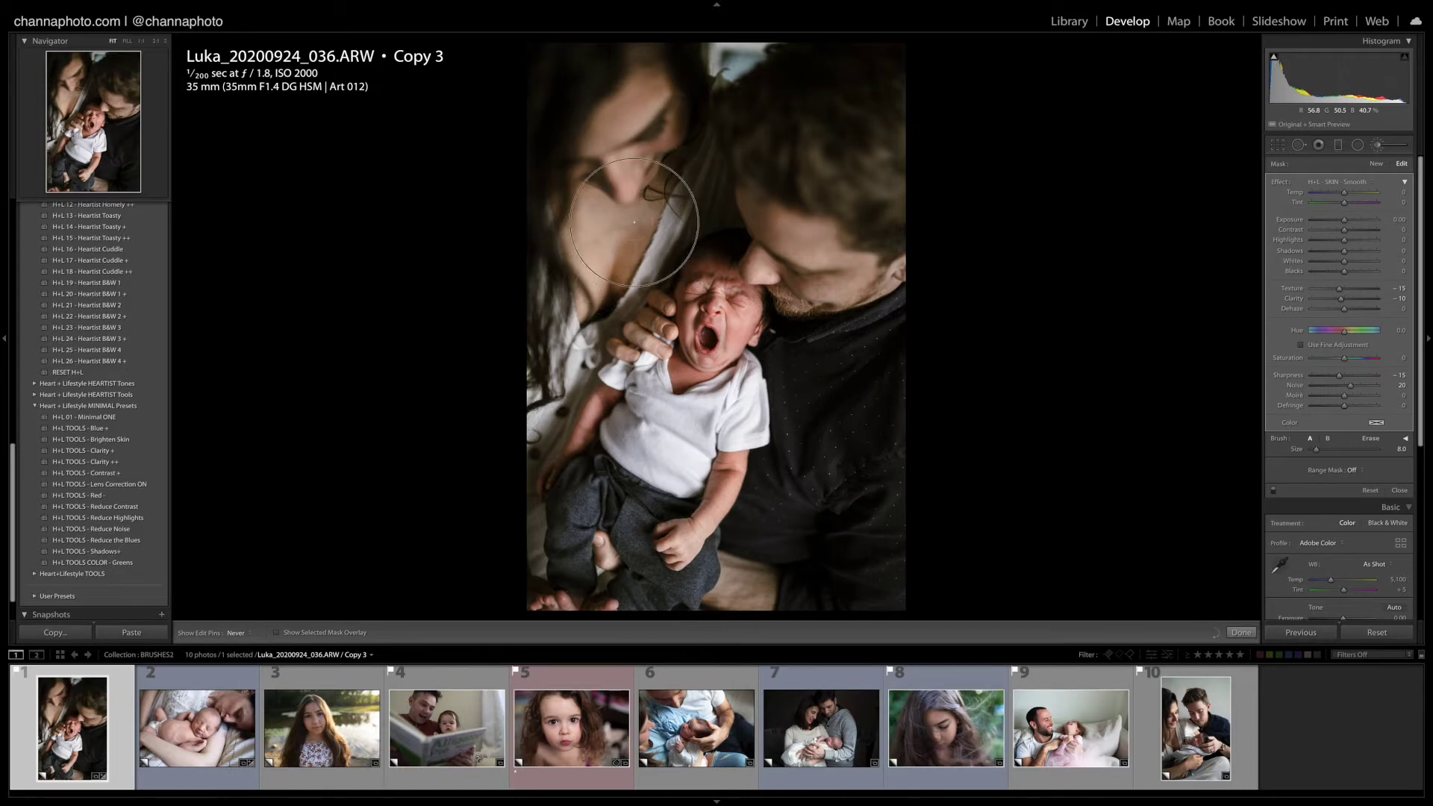
key("h")
scroll(639, 272, "down", 5)
key("h")
scroll(544, 304, "up", 5)
scroll(776, 233, "down", 5)
key("h")
key("h")
scroll(828, 247, "up", 5)
scroll(821, 288, "down", 5)
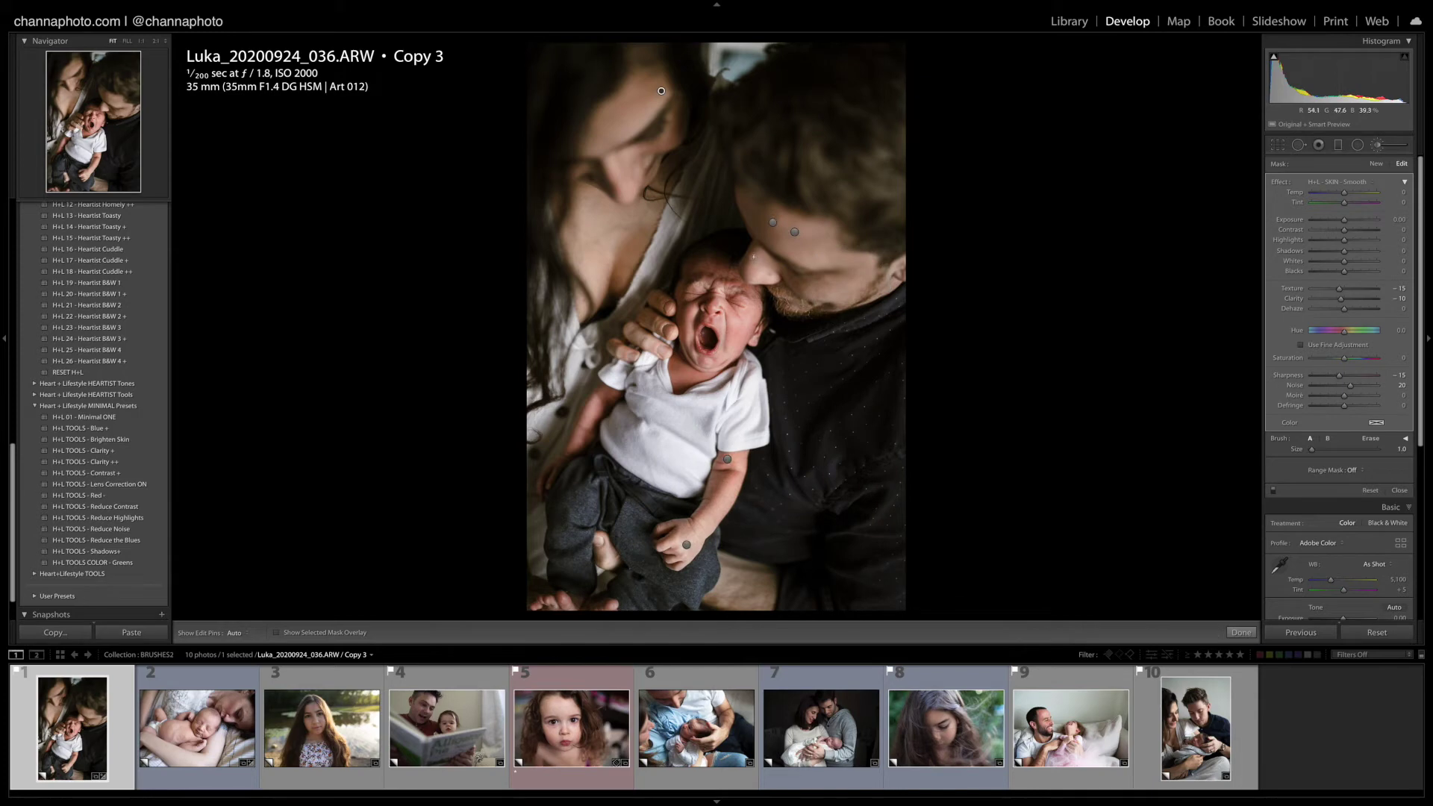
key("h")
scroll(769, 265, "up", 2)
scroll(771, 266, "down", 3)
Step: Examine the Smooth mask's coverage with the red overlay, and compare the photo with the brush adjustments off and on
key("o")
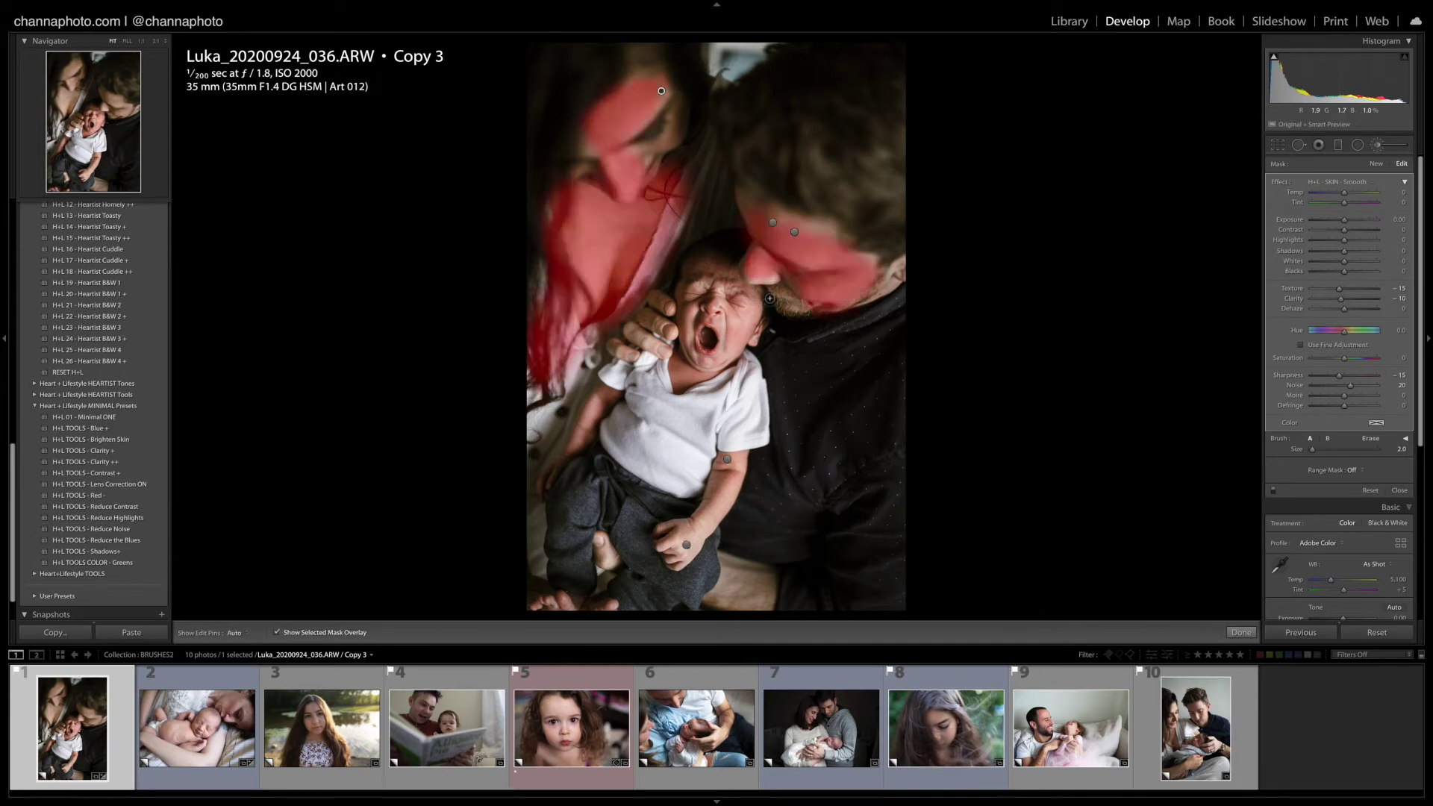
key("h")
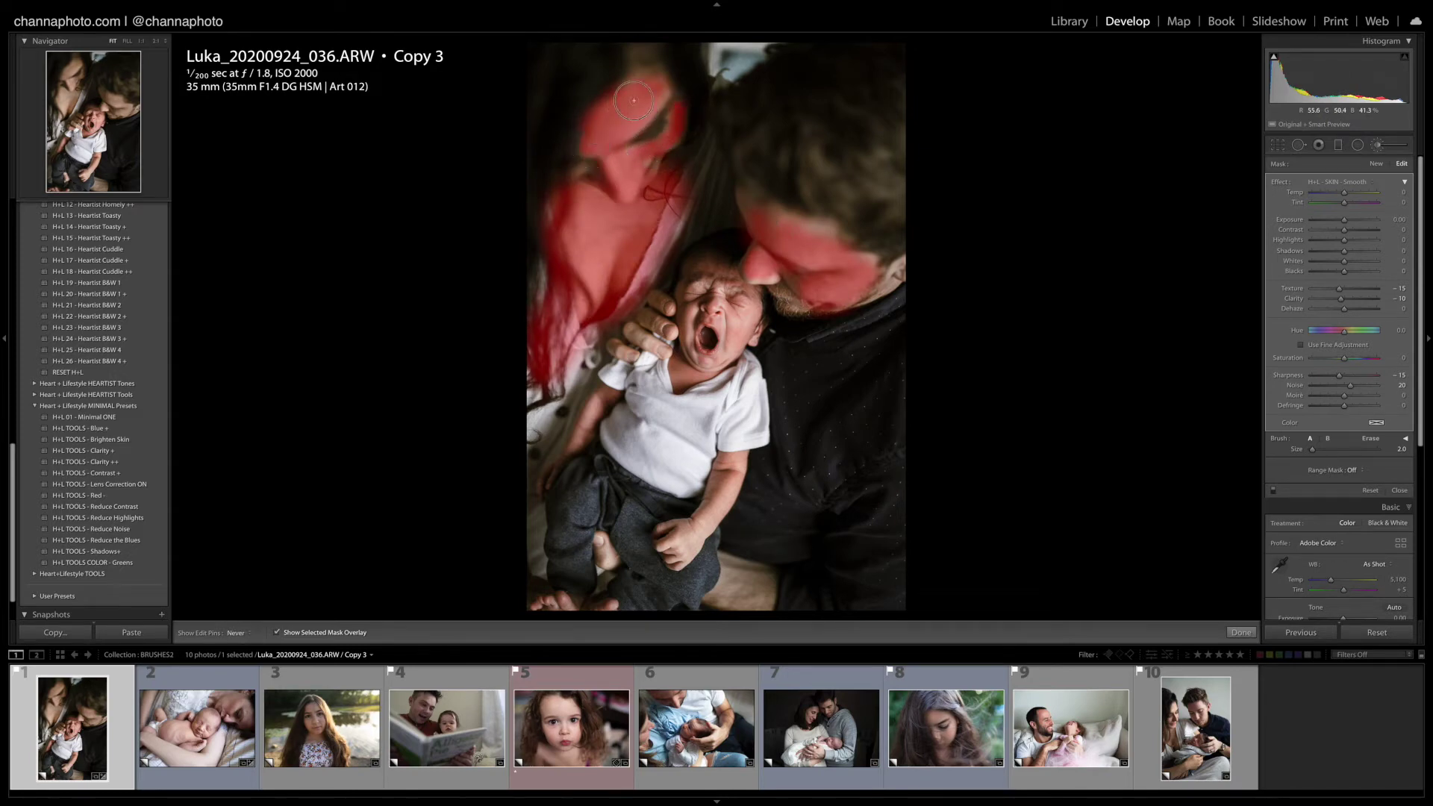
key("h")
key("o")
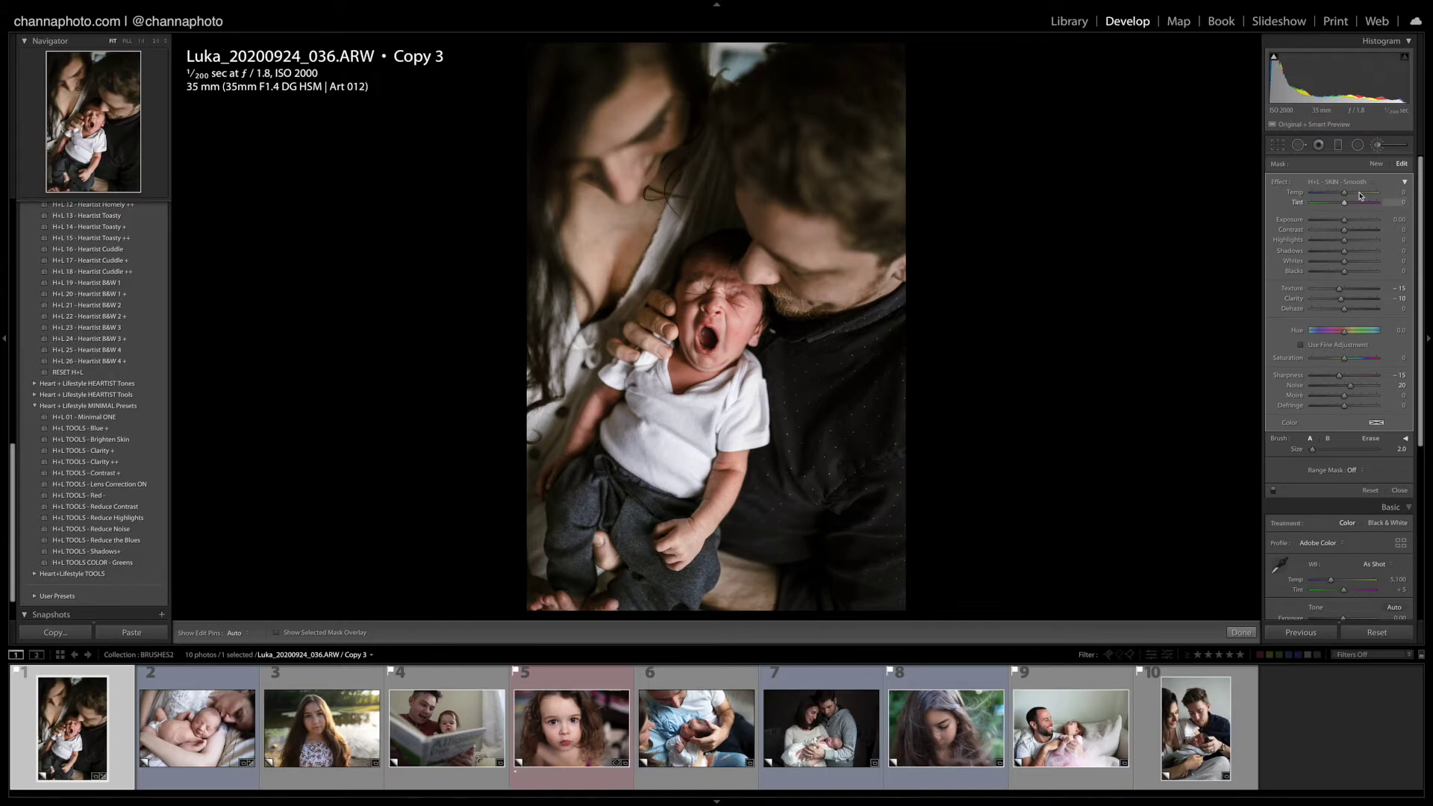
left_click(1276, 491)
left_click(1275, 490)
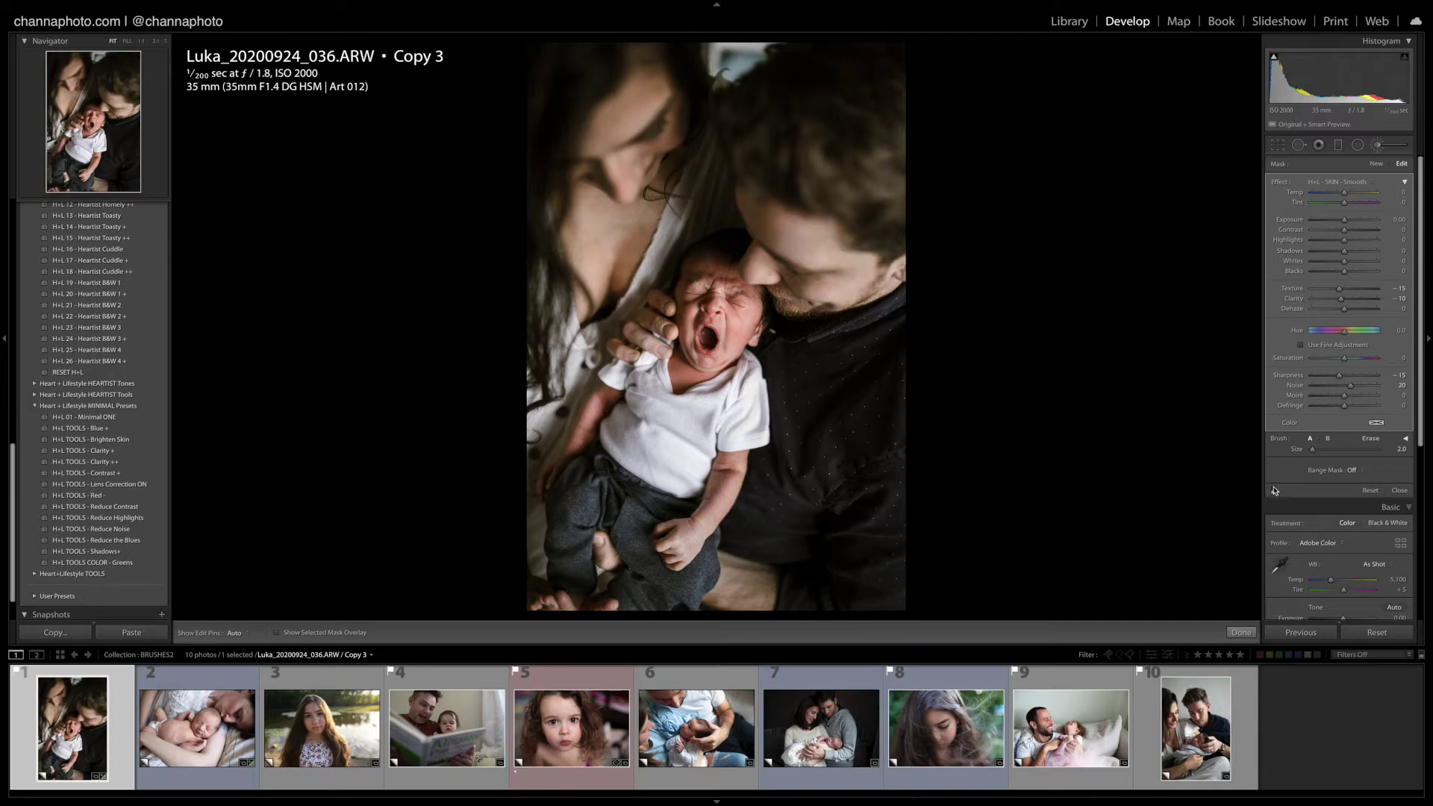
left_click(1275, 491)
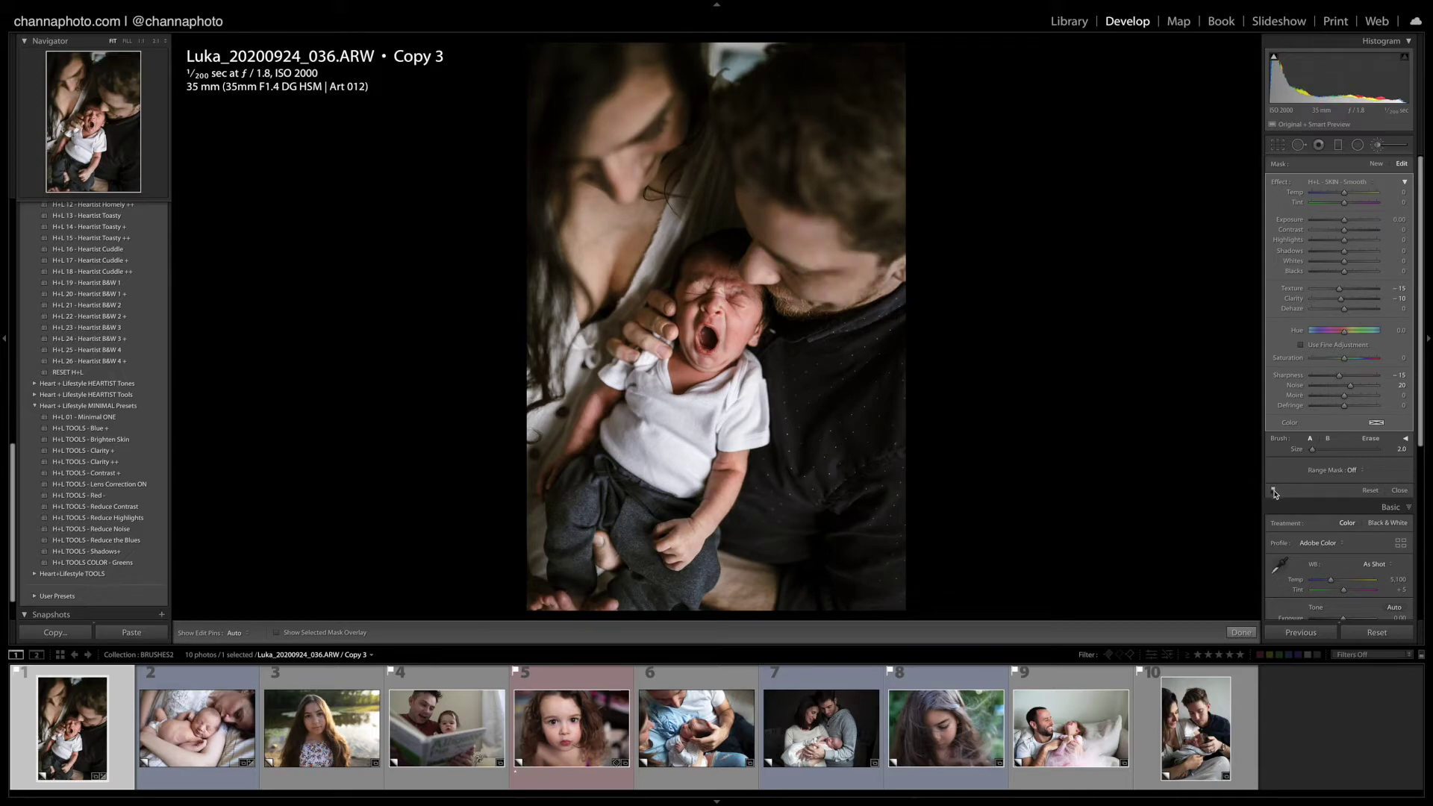
Step: Brush a new H+L - COLOR - Less Blue mask over the baby's white shirt and check its coverage with the mask overlay
left_click(1372, 182)
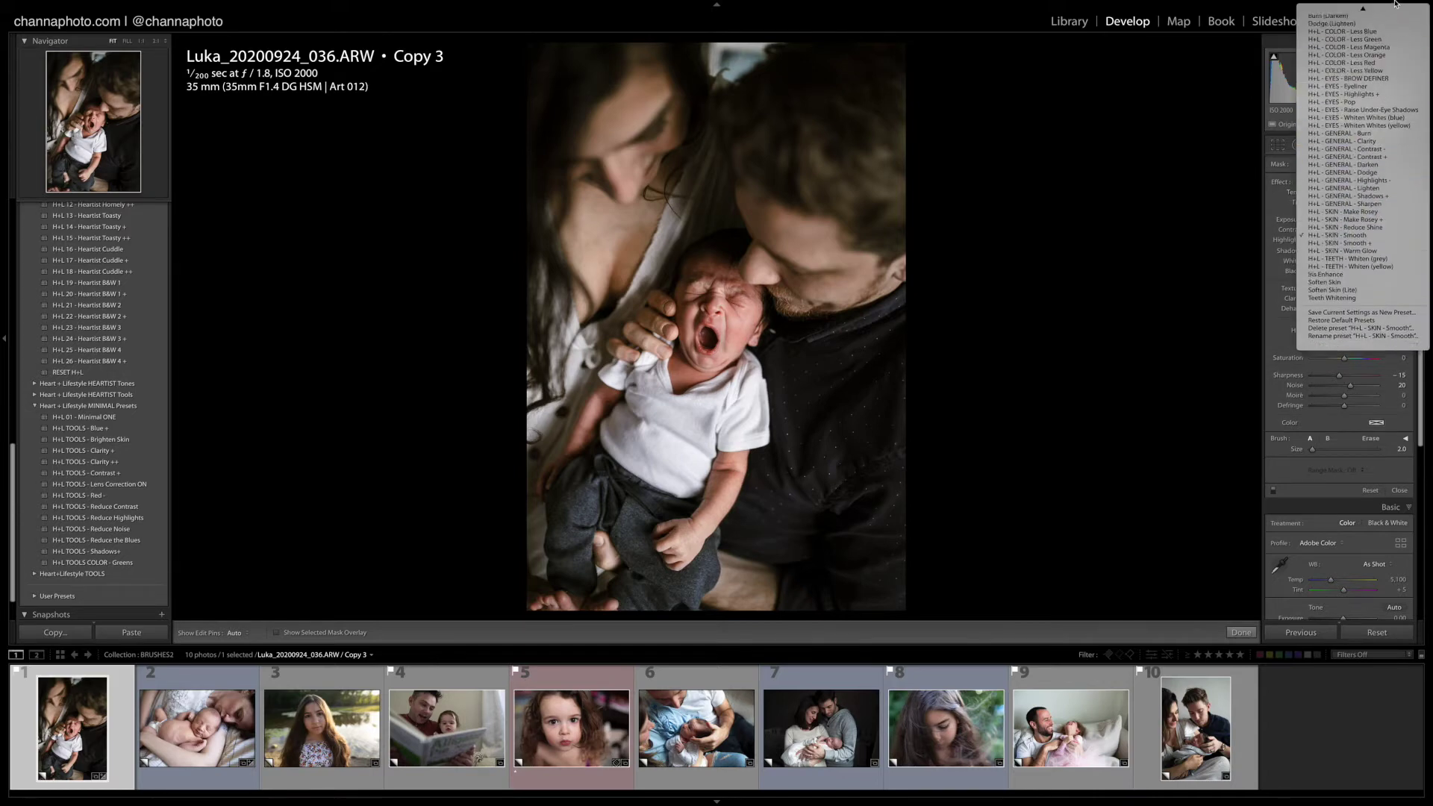
left_click(1357, 168)
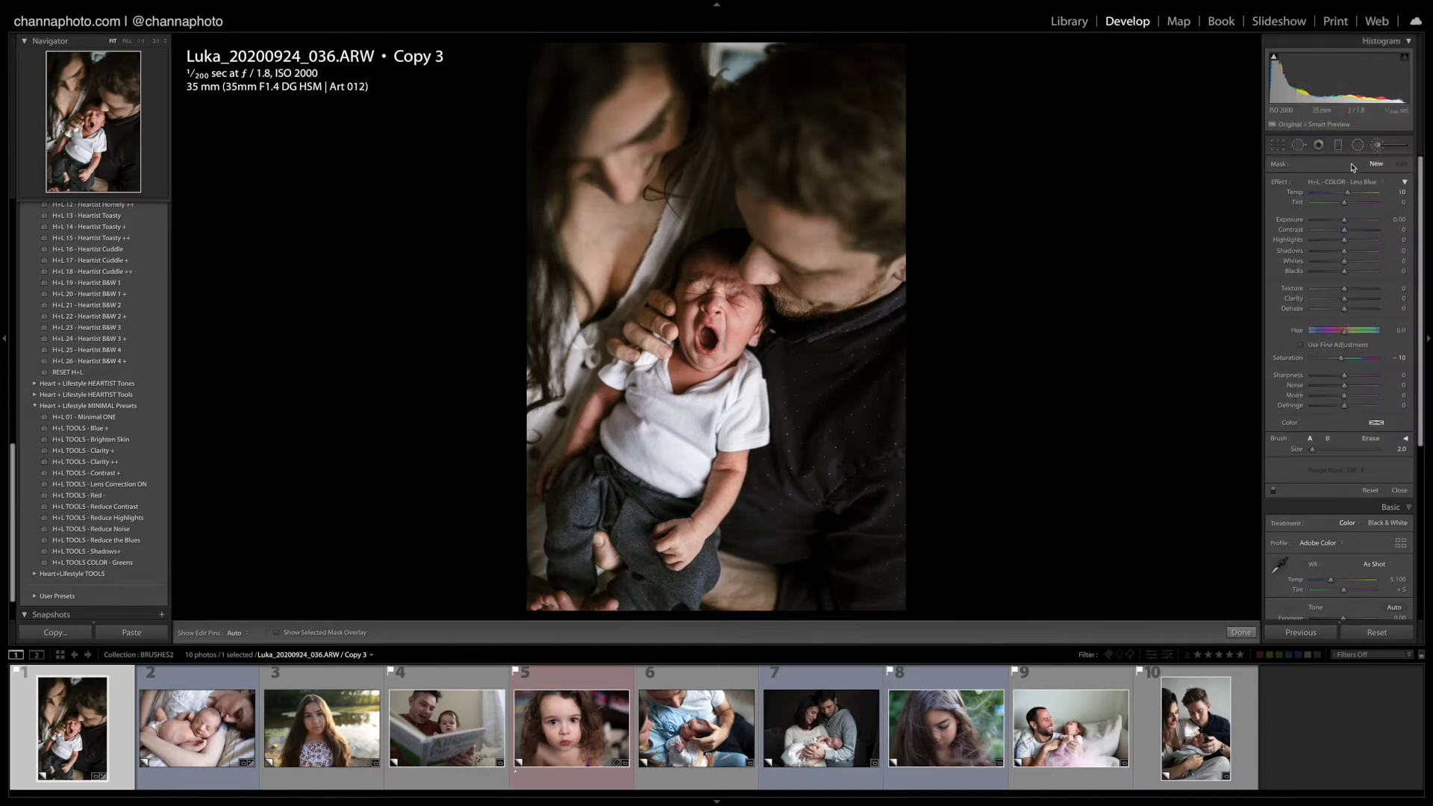
key("h")
left_click_drag(648, 398, 687, 408)
key("bracketright")
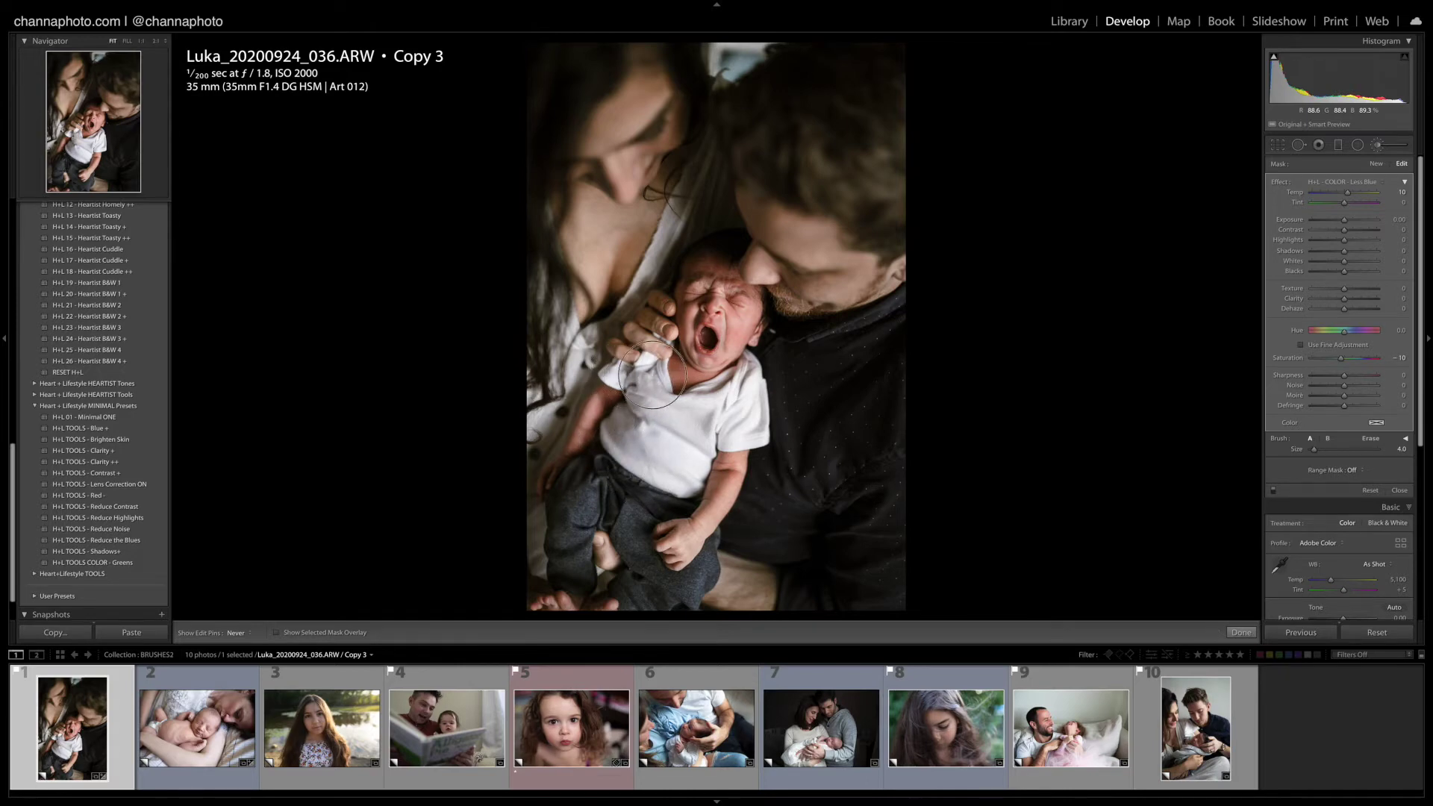
key("h")
key("o")
key("h")
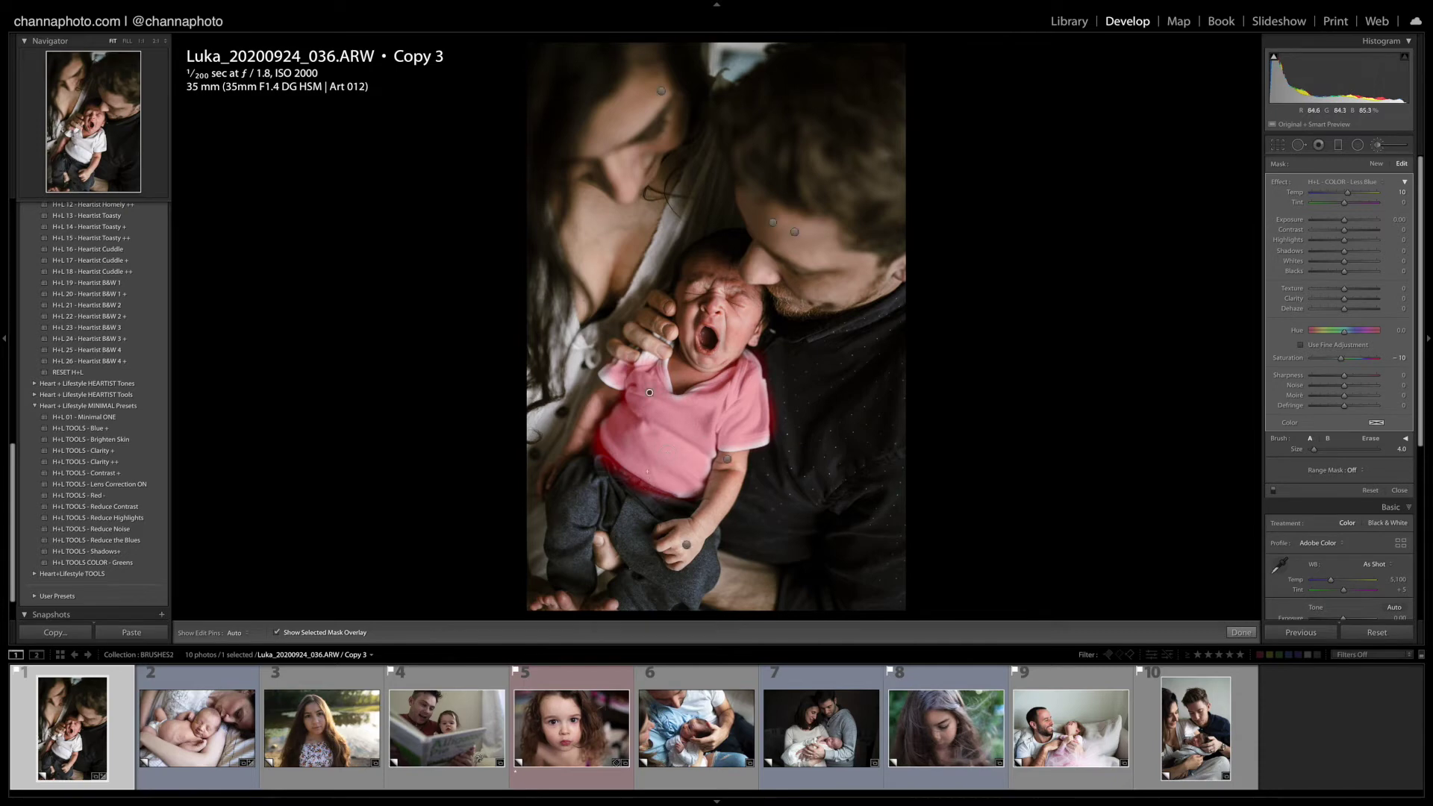
key("o")
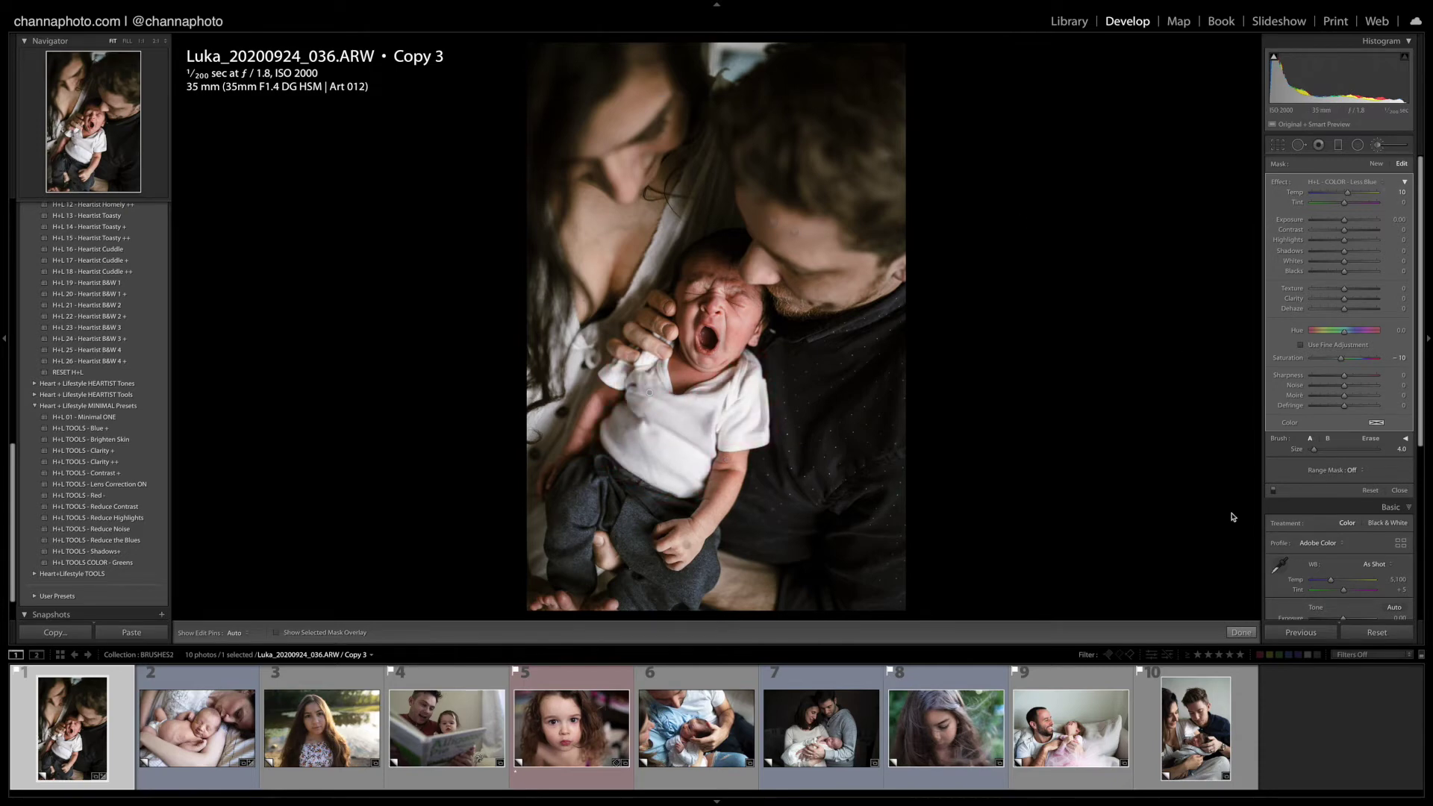
Step: Close the adjustment brush and compare the family portrait before and after editing, including side by side
left_click(1242, 632)
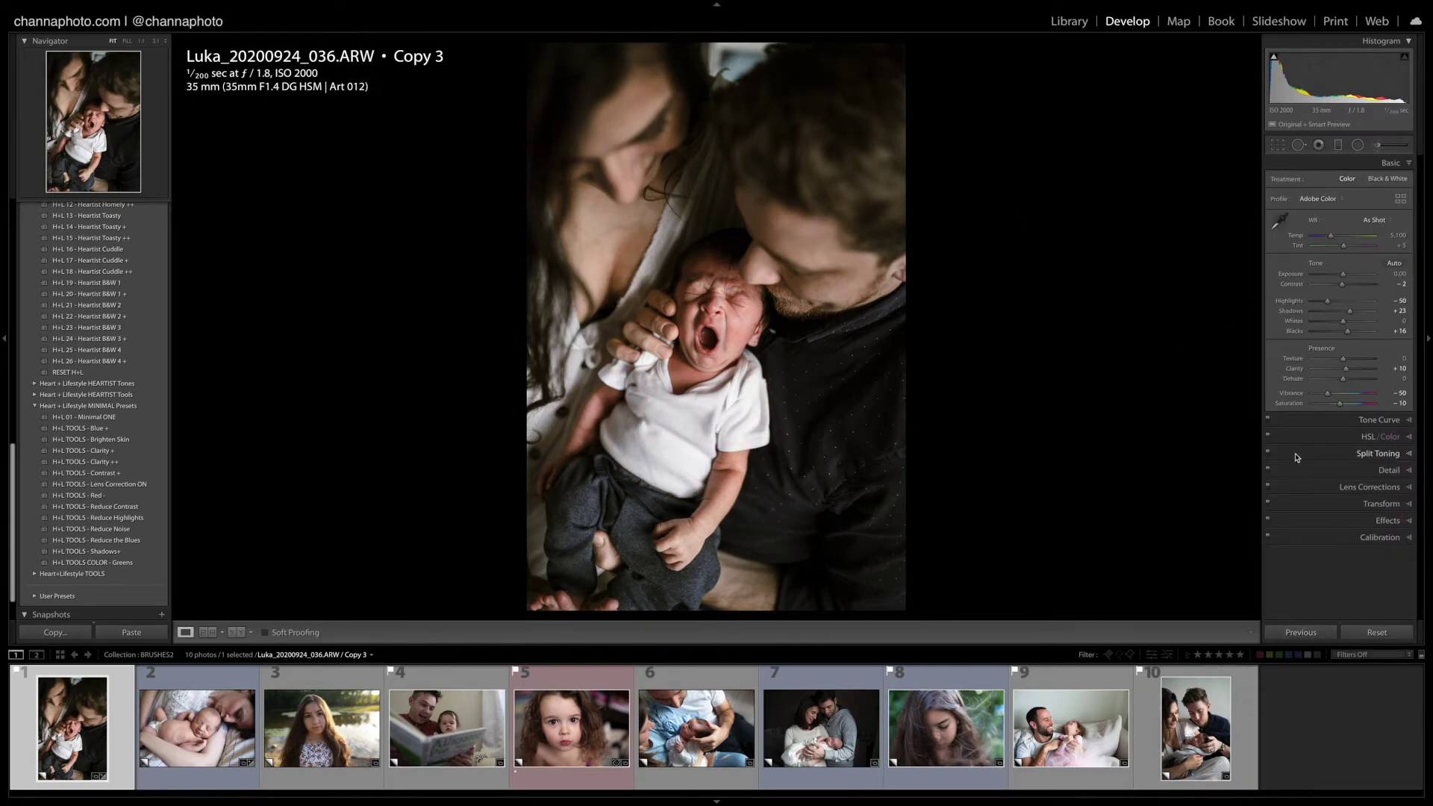
key("backslash")
key("backslash")
key("y")
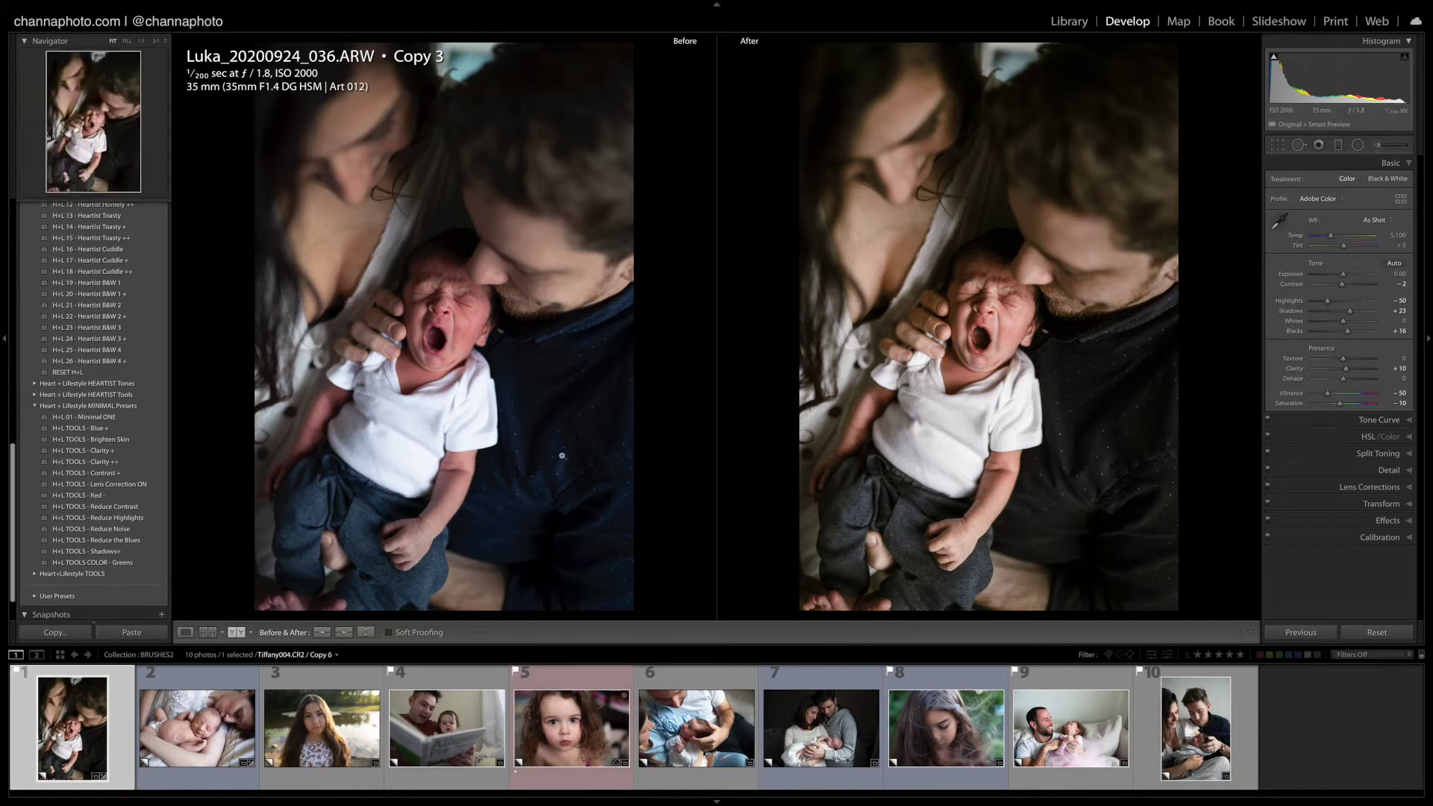
key("y")
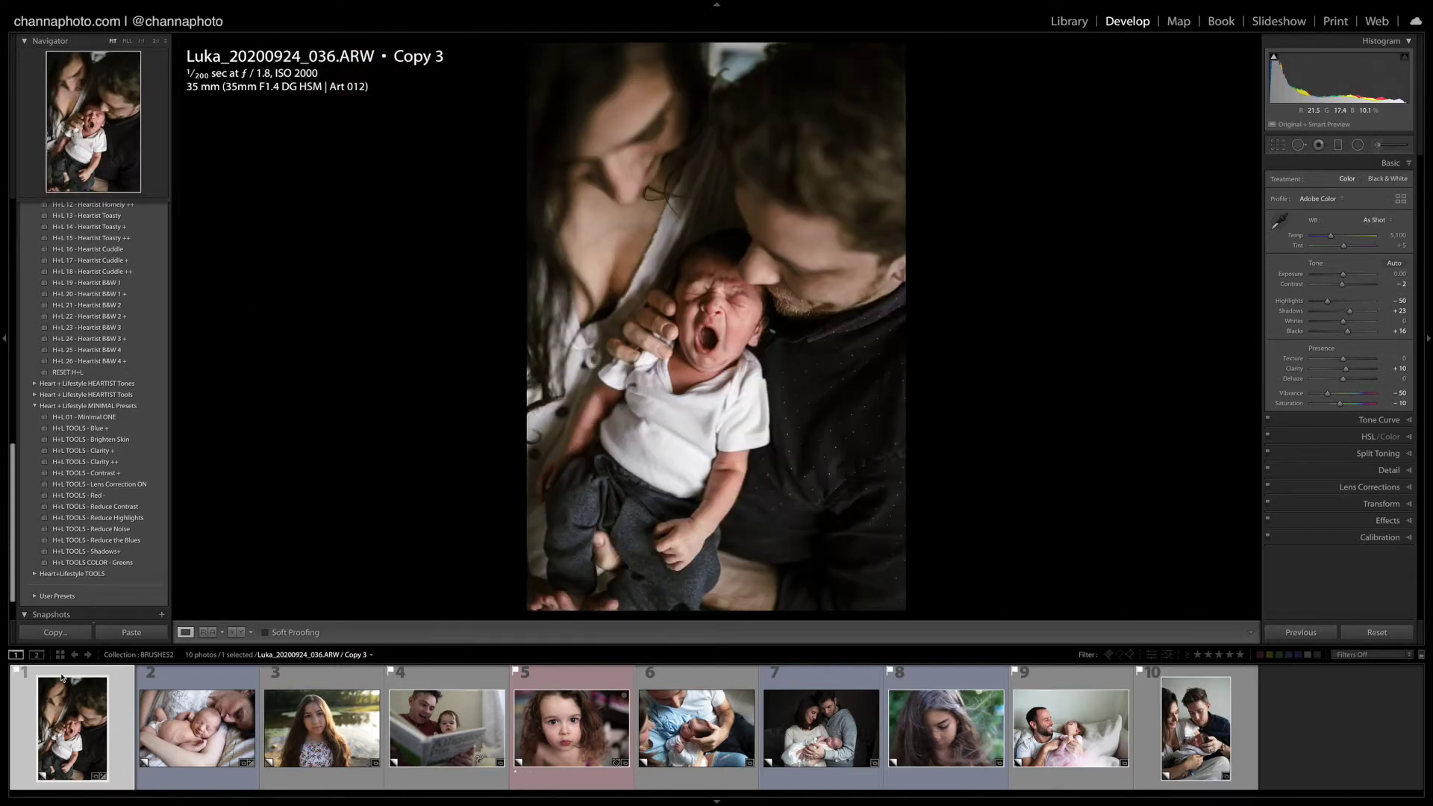
Step: Open the second photo, the sleeping newborn on the mother's arm, and reset its Highlights to 0
left_click(191, 730)
mouse_move(168, 798)
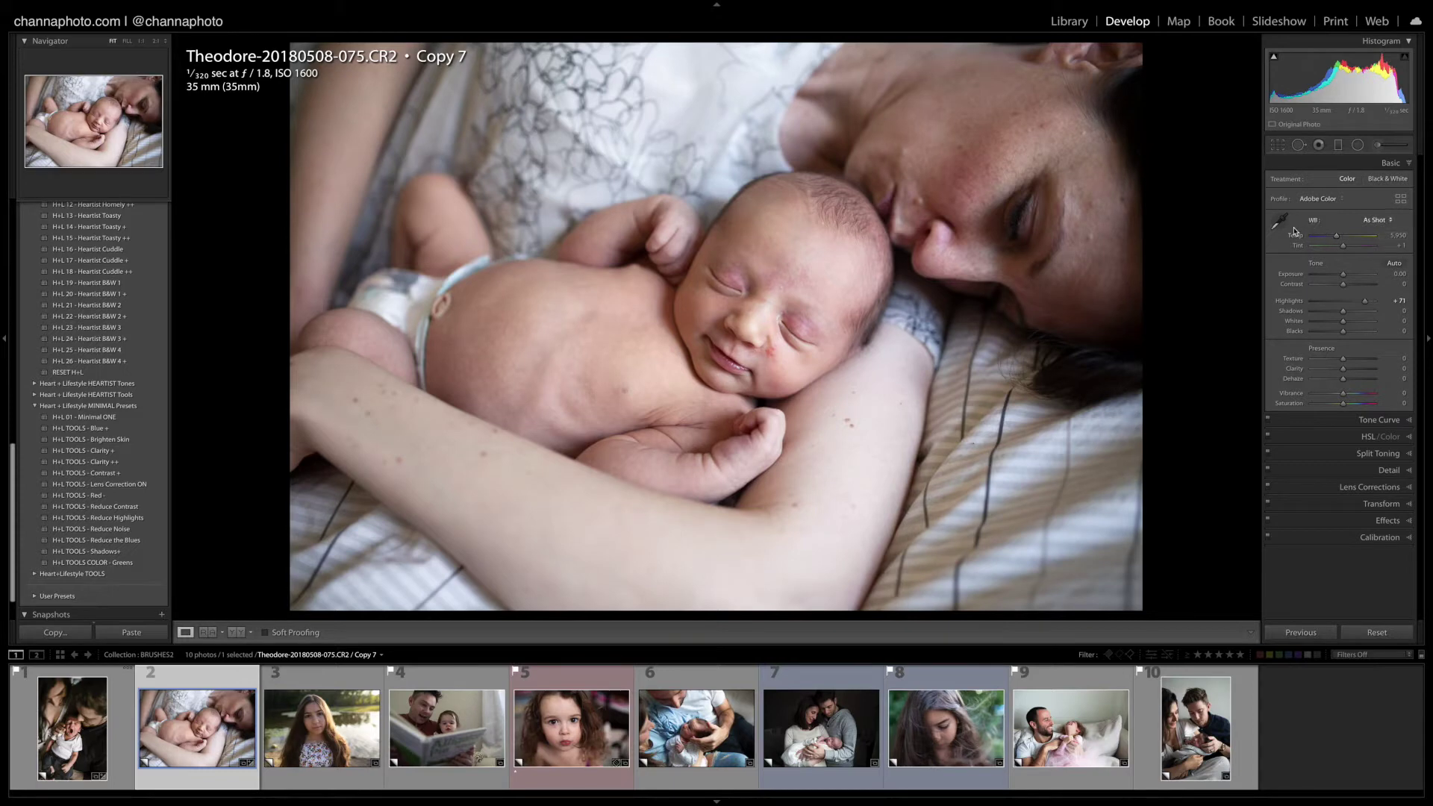
double_click(1286, 303)
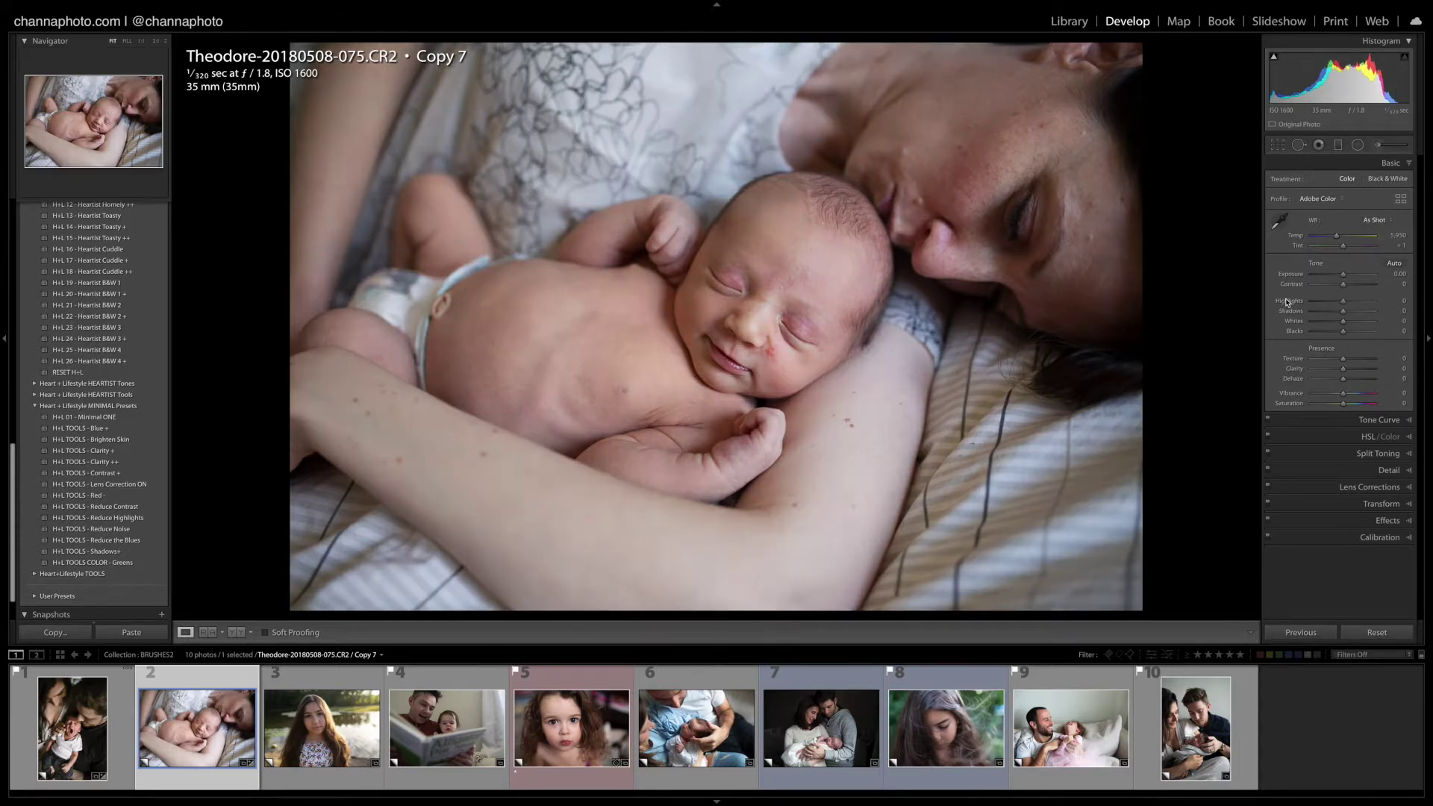
Step: Heal the red blemishes on the baby's cheek beside the nose with Spot Removal
left_click(792, 342)
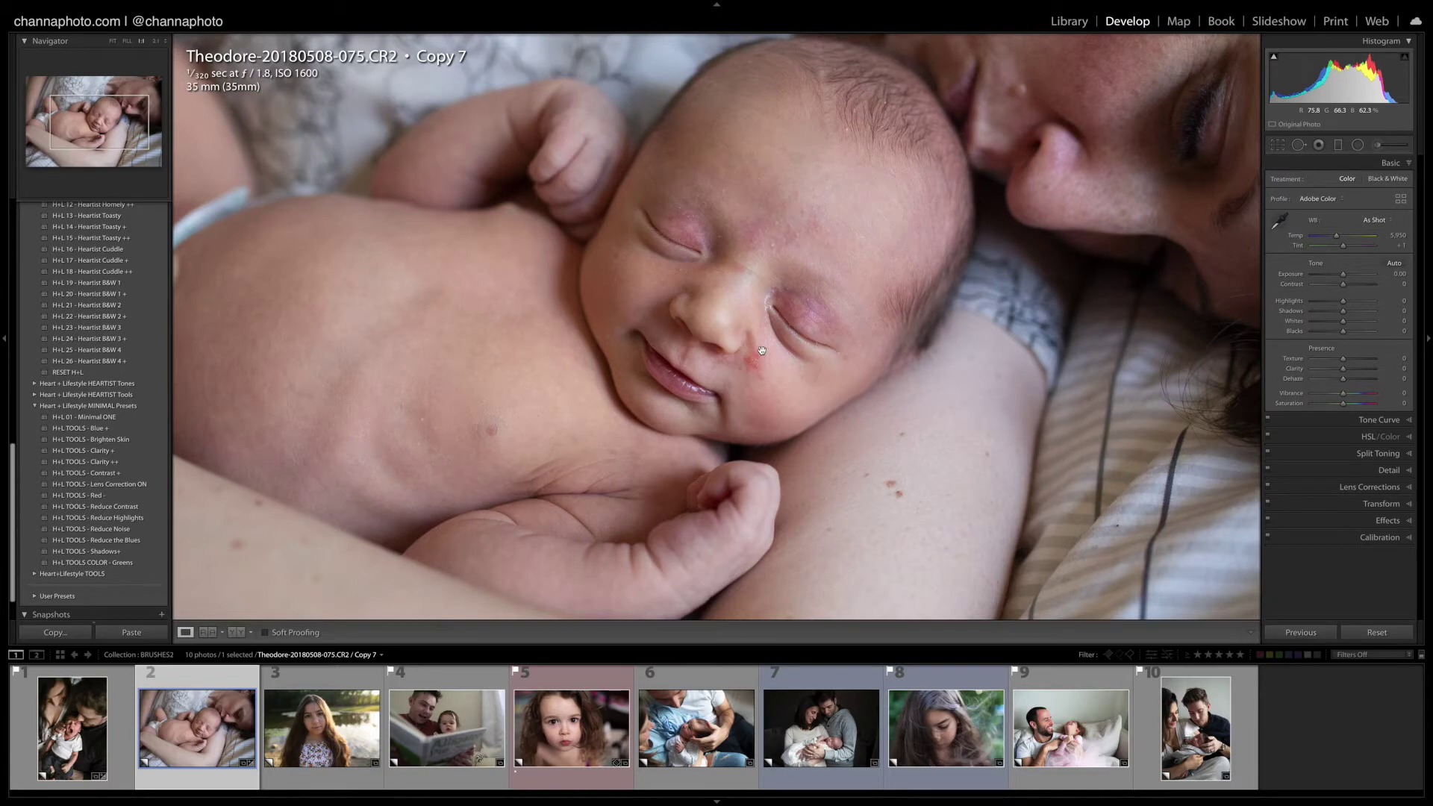
left_click(1296, 145)
mouse_move(761, 346)
left_mouse_down()
mouse_move(762, 362)
mouse_move(746, 359)
mouse_move(760, 375)
left_mouse_up()
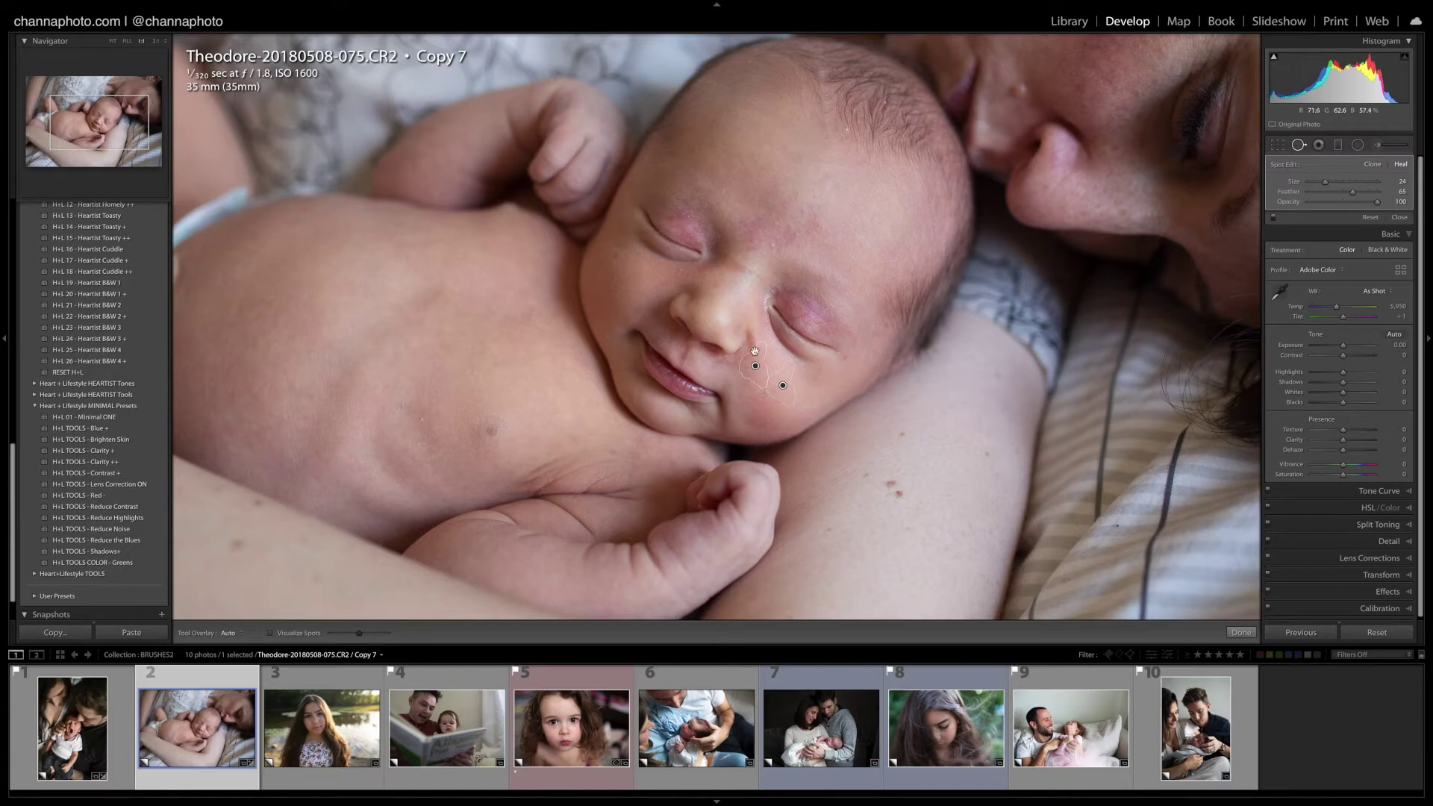
left_click_drag(736, 370, 748, 357)
left_click_drag(790, 288, 781, 388)
Step: Heal the small spots on the baby's forehead and close Spot Removal
left_click(768, 232)
left_click_drag(768, 113, 766, 174)
left_click_drag(810, 223, 804, 218)
left_click_drag(761, 142, 851, 221)
left_click(1240, 633)
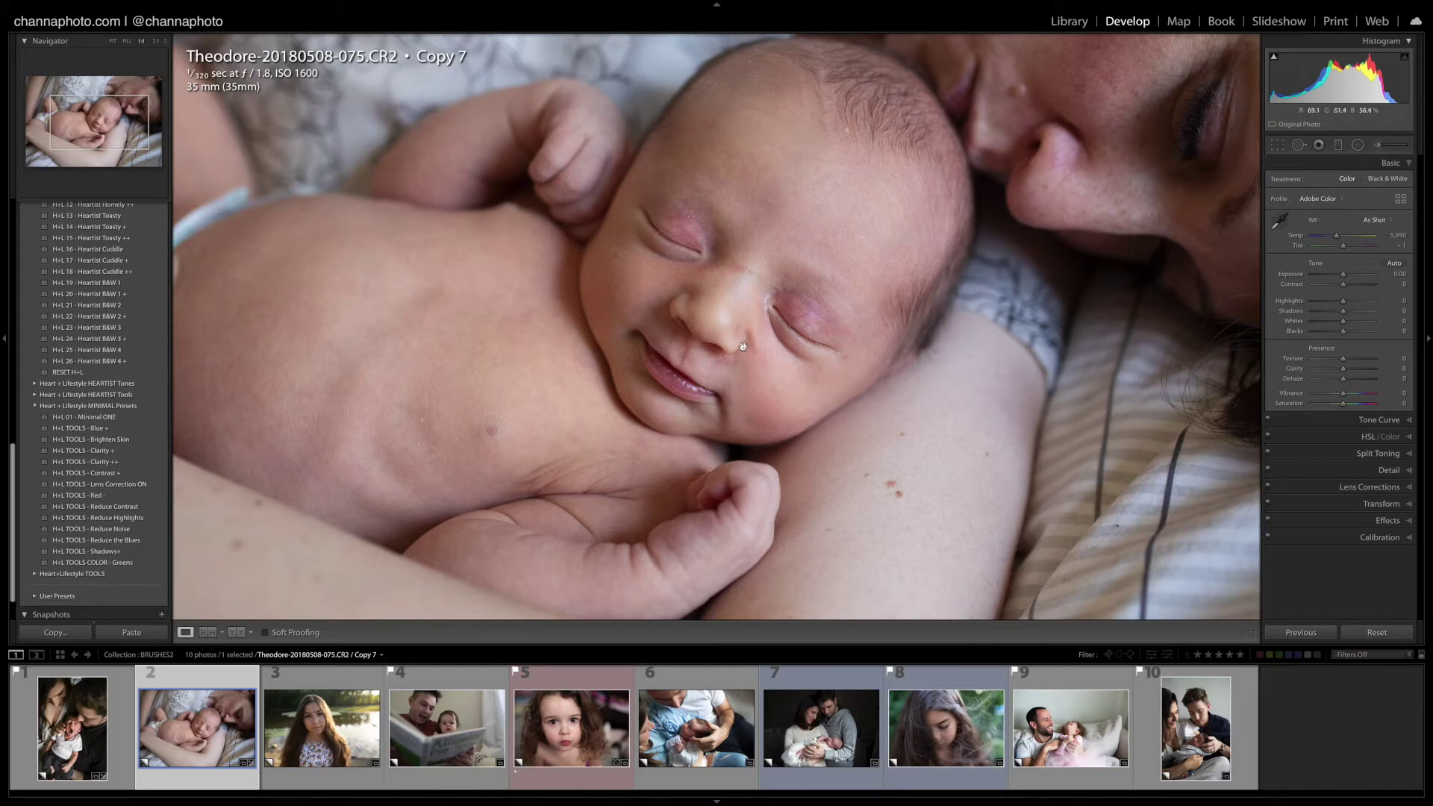
Step: Brush an H+L - COLOR - Less Red mask over the baby's reddish eyelids and the skin around them
left_click(1379, 146)
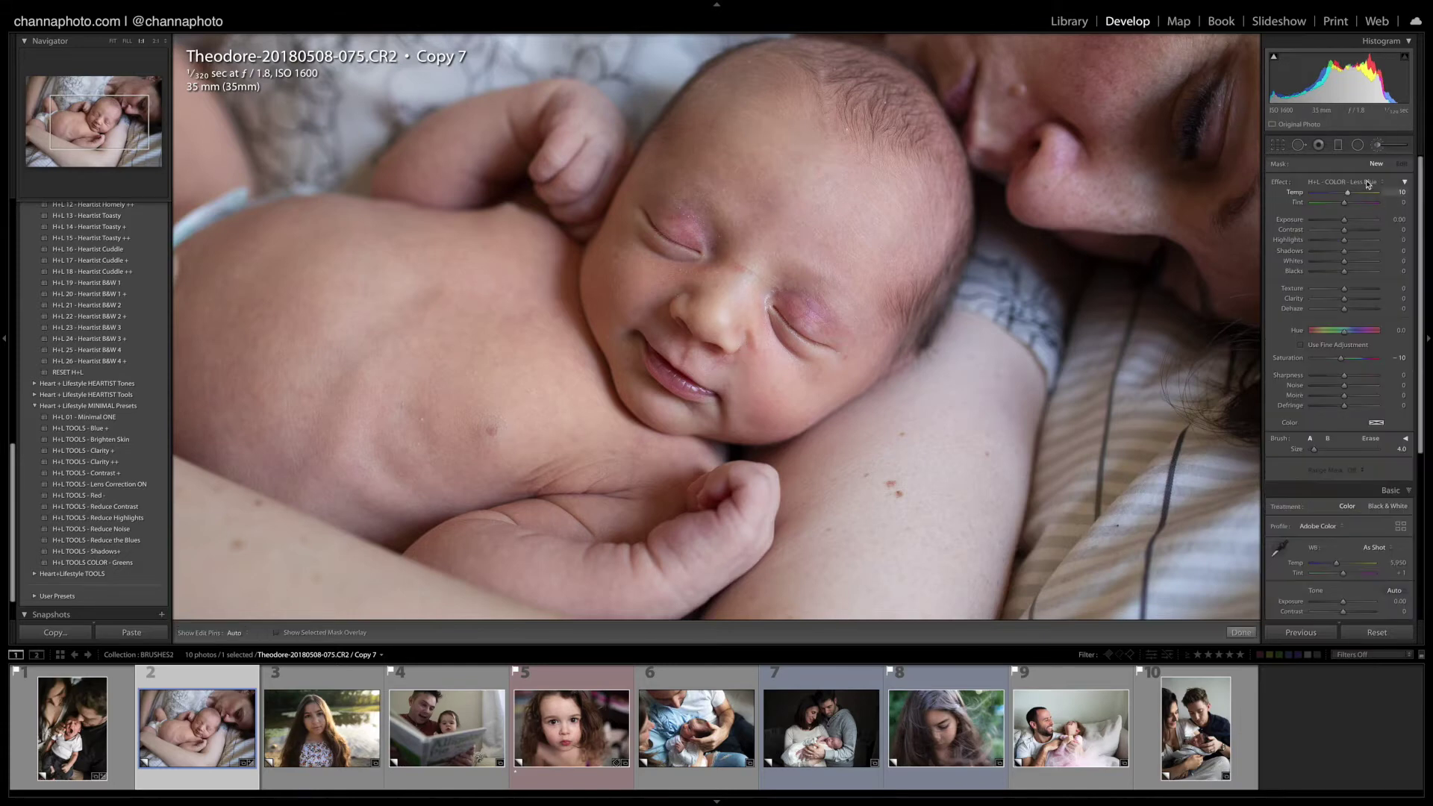
left_click(1366, 181)
left_click(1372, 212)
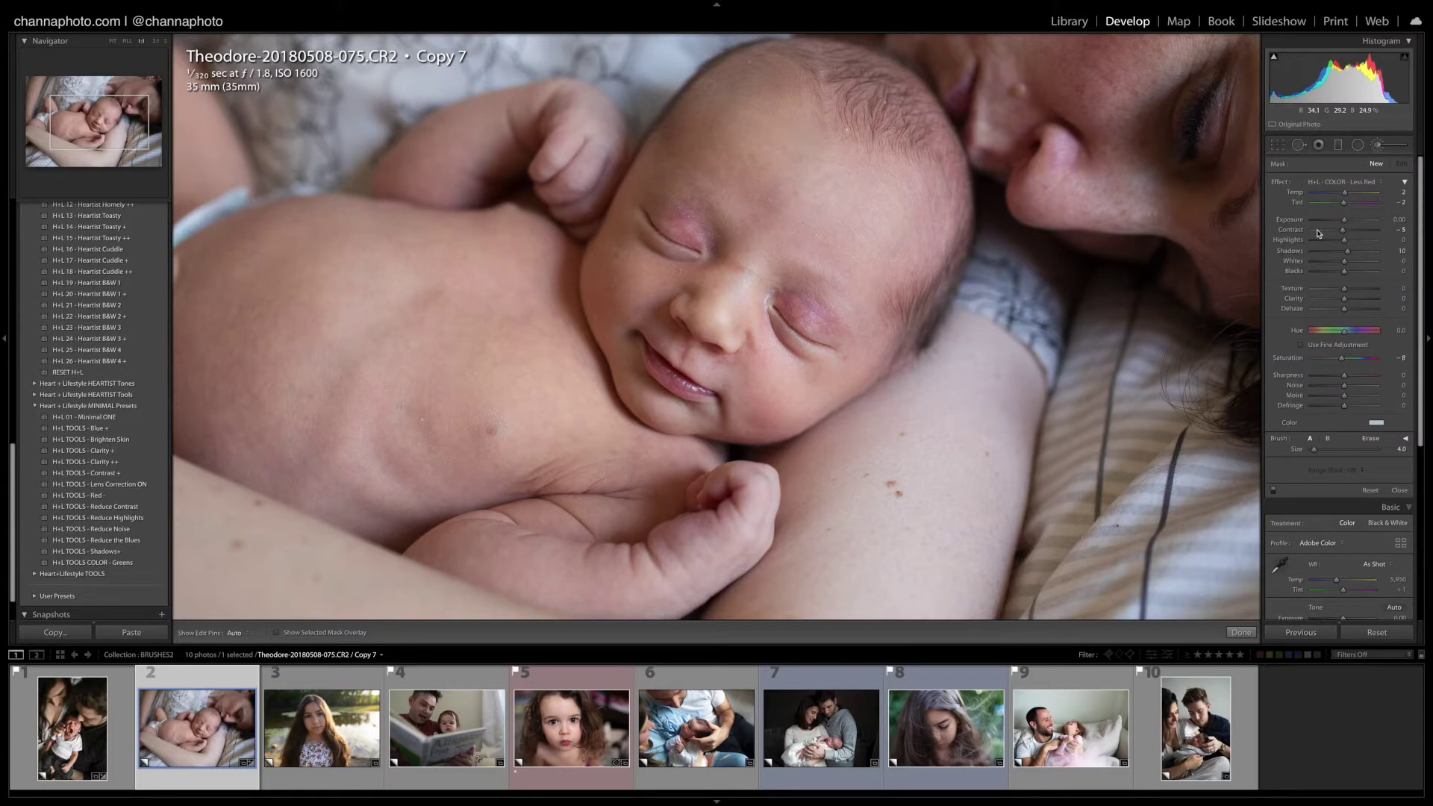
key("h")
key("h")
key("h")
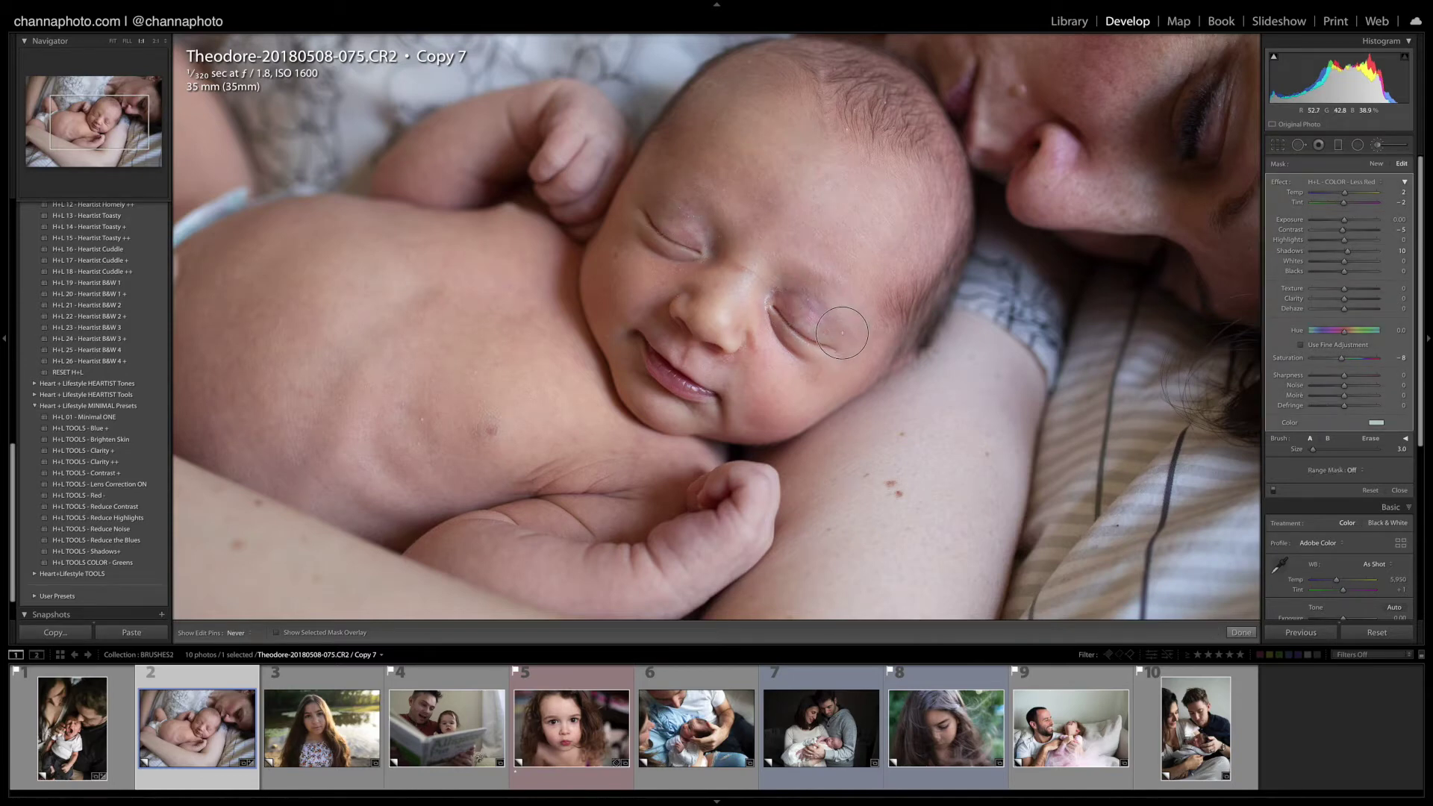
key("h")
Step: Warm the Less Red mask's Temp slightly, close the adjustment brush, and compare the photo before and after
left_click_drag(1345, 196, 1348, 196)
left_click(1399, 490)
key("backslash")
key("backslash")
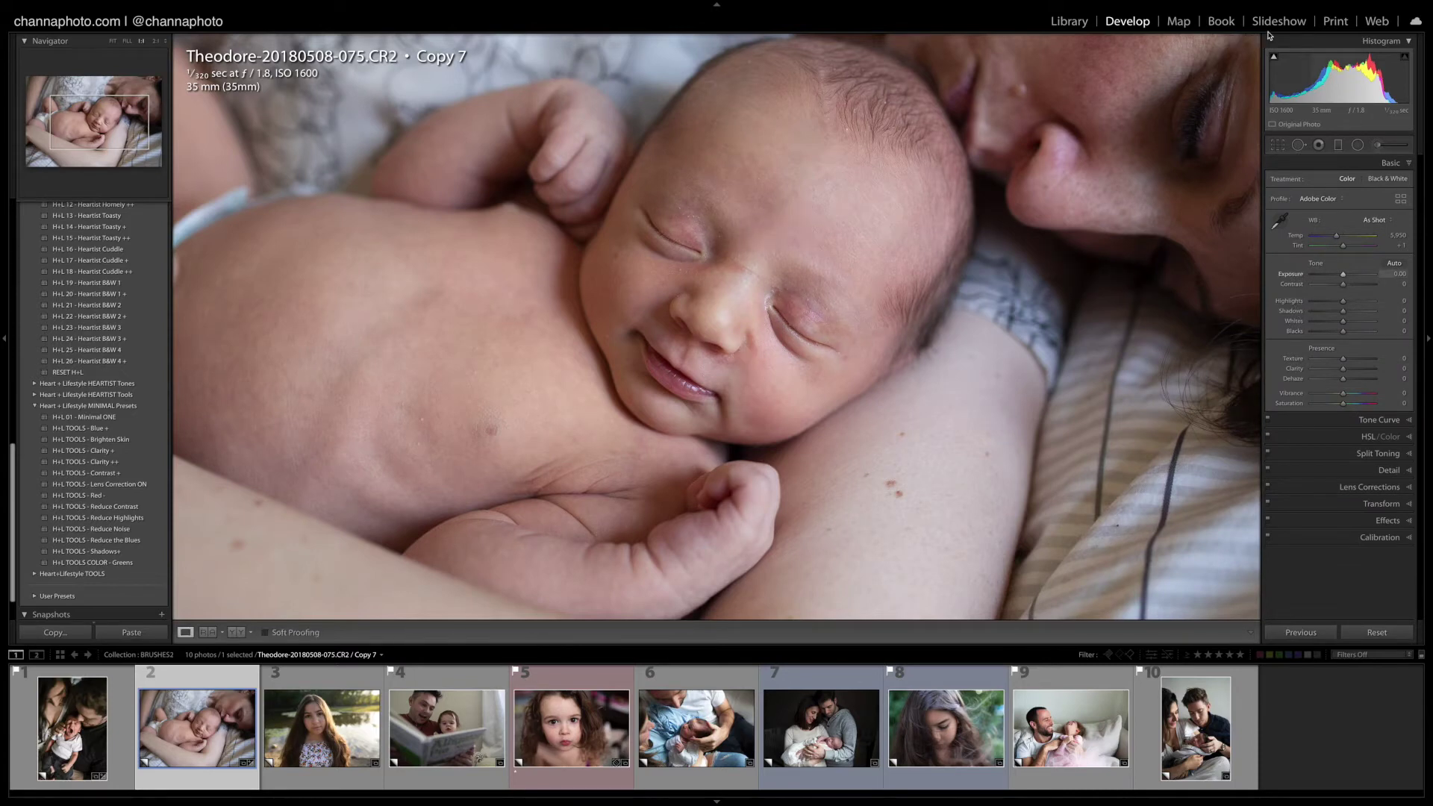
Step: Heal the flaky skin spots along the baby's hairline with Spot Removal
left_click_drag(807, 183, 803, 266)
key("q")
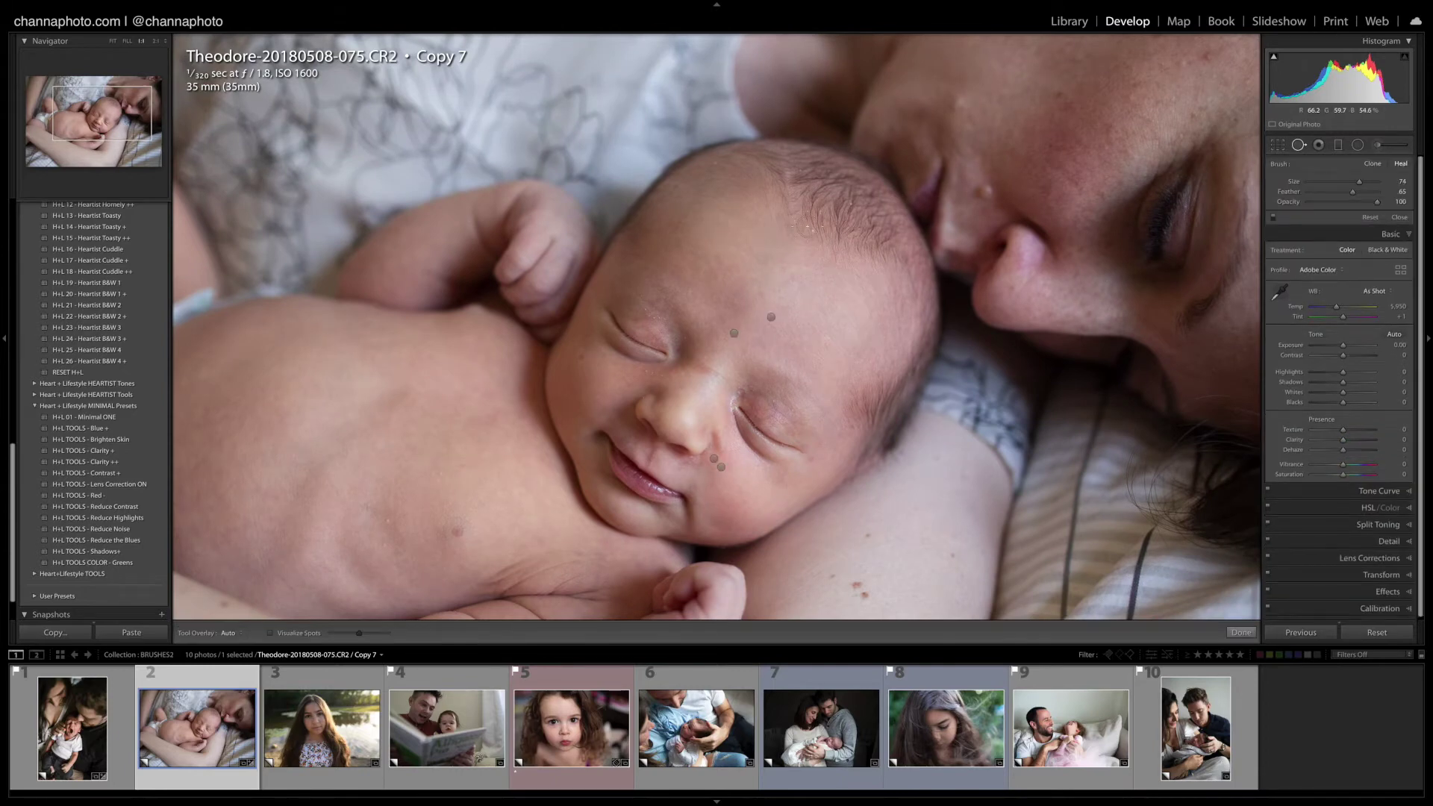
left_click(812, 231)
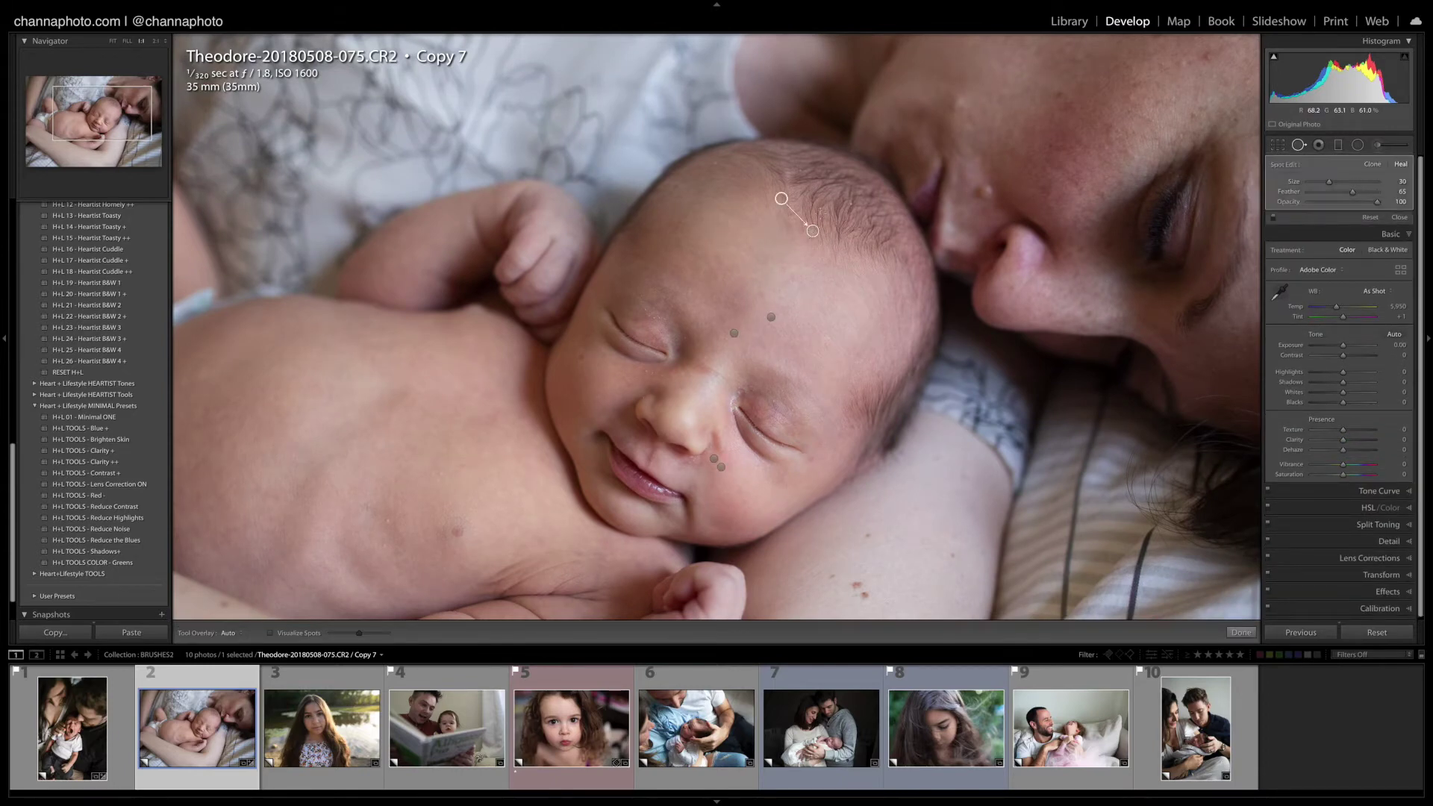
scroll(717, 155, "down", 2)
left_click(708, 172)
left_click(677, 184)
scroll(678, 183, "up", 2)
scroll(573, 435, "down", 2)
Step: Heal spots on the baby's lower cheek and chest, close Spot Removal, and show the whole photo
left_click(574, 437)
left_click(388, 521)
key("q")
left_click(815, 495)
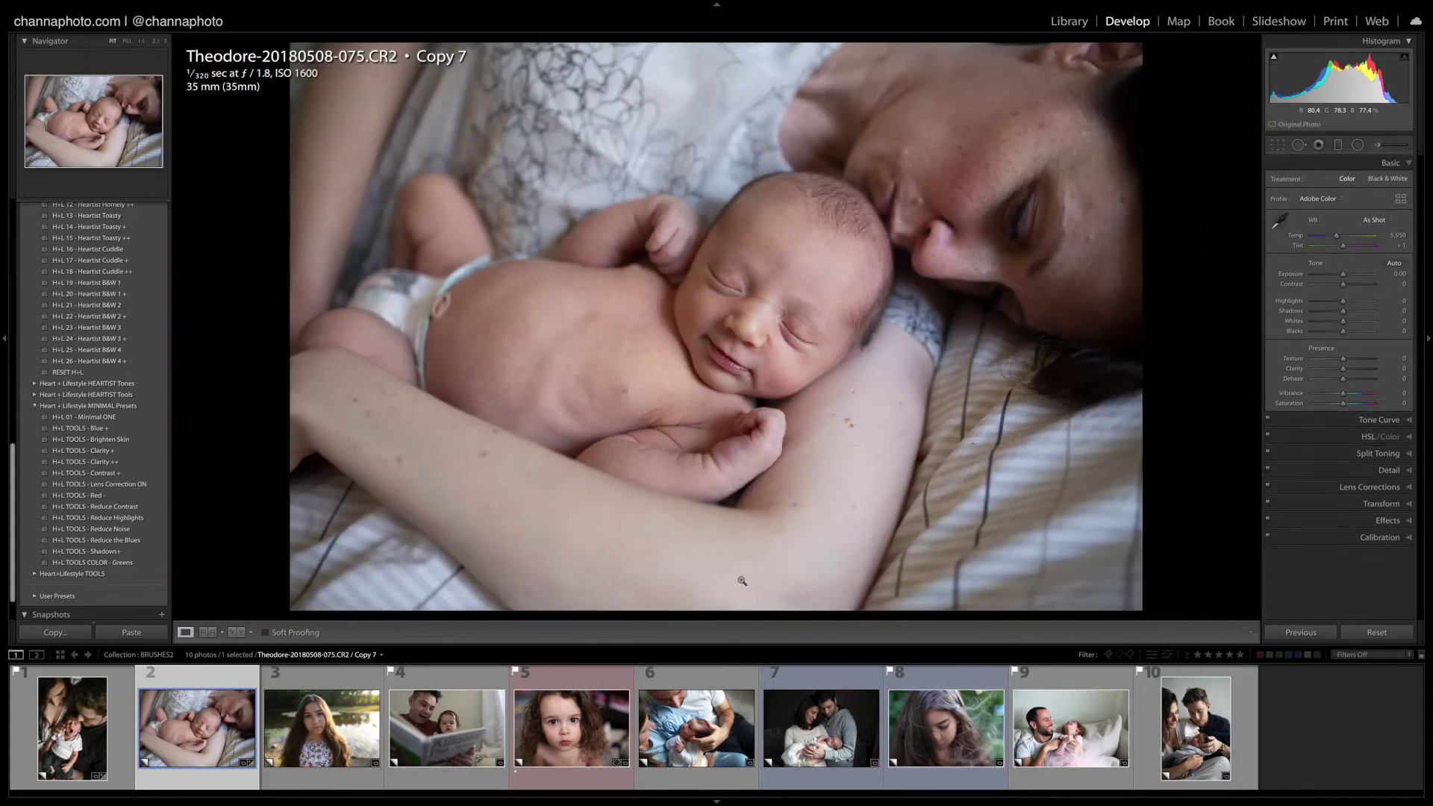
Step: Apply the H+L 03 - Evergreen WARM preset to the photo and set Highlights to -100
left_click_drag(11, 468, 12, 227)
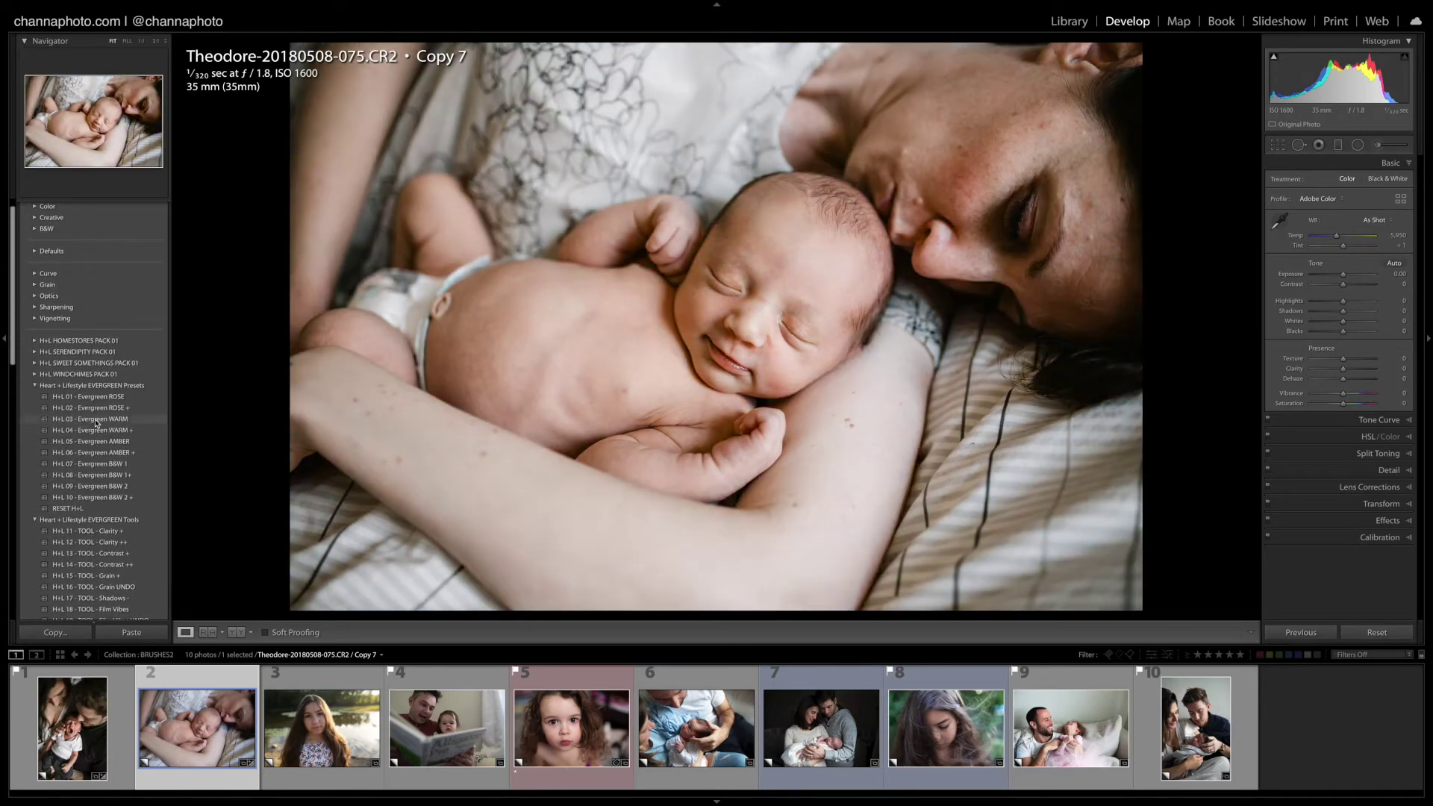
left_click(95, 421)
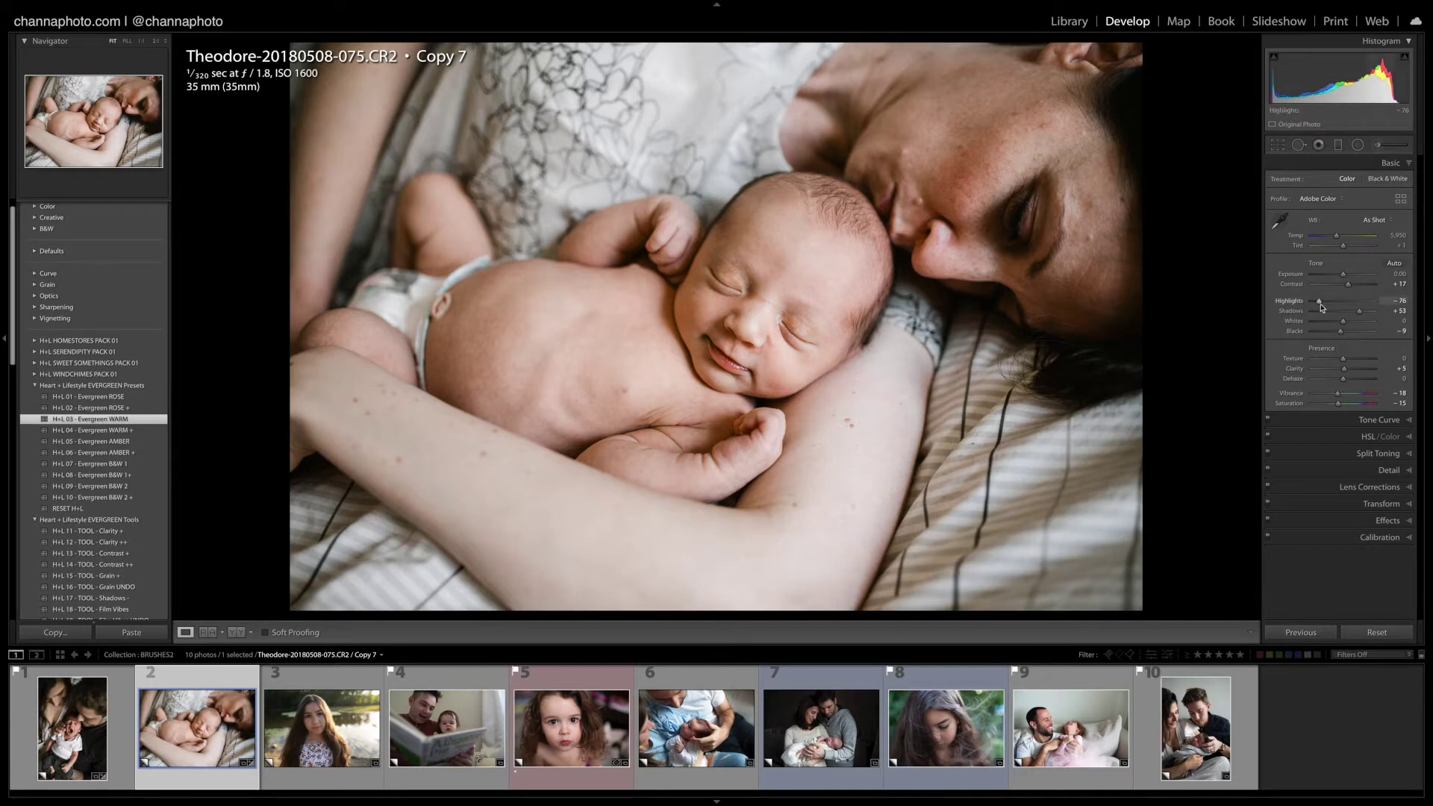
left_click_drag(1319, 301, 1310, 303)
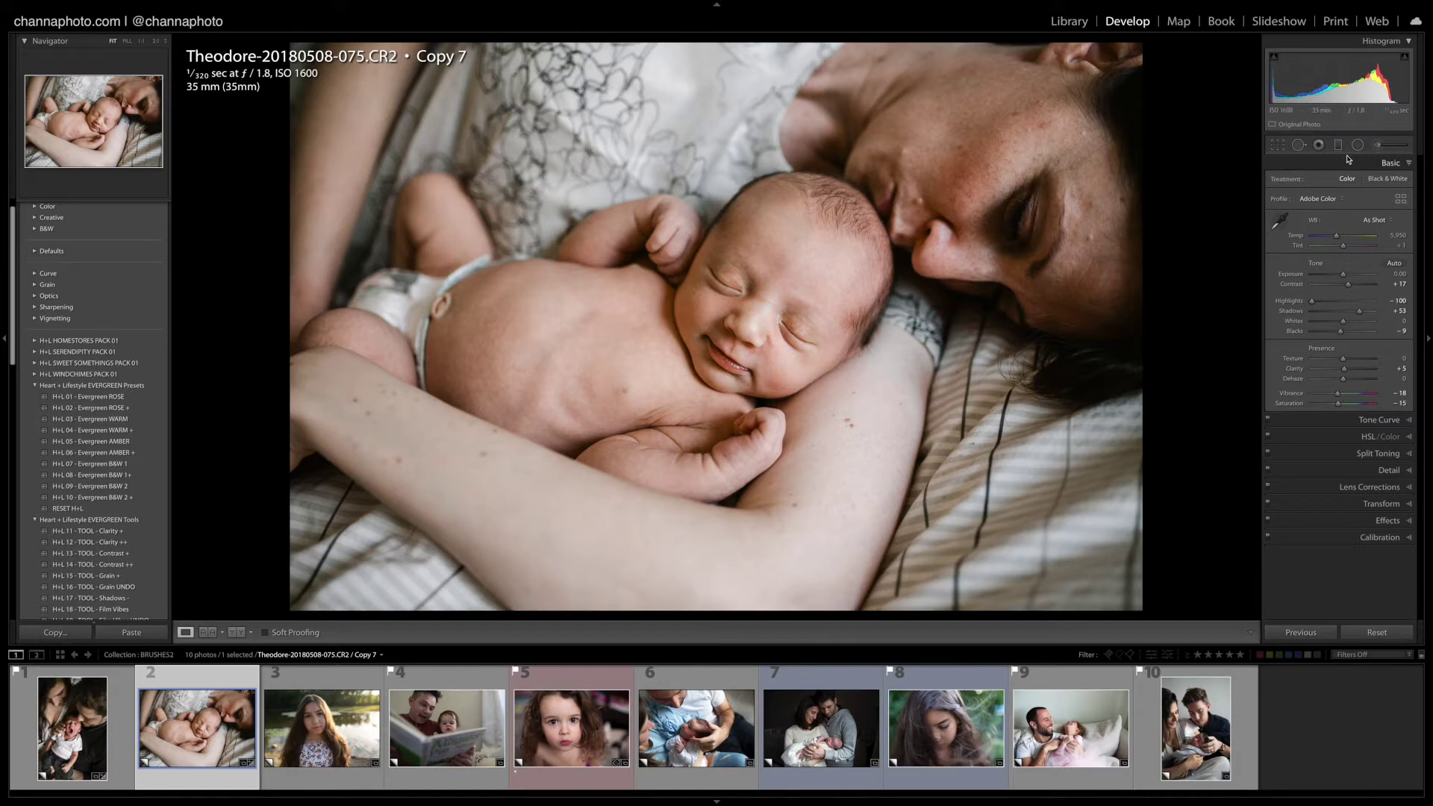
Step: Brush two H+L - GENERAL - Shadows + masks over the shadowed area around the mother's eye
left_click(1378, 145)
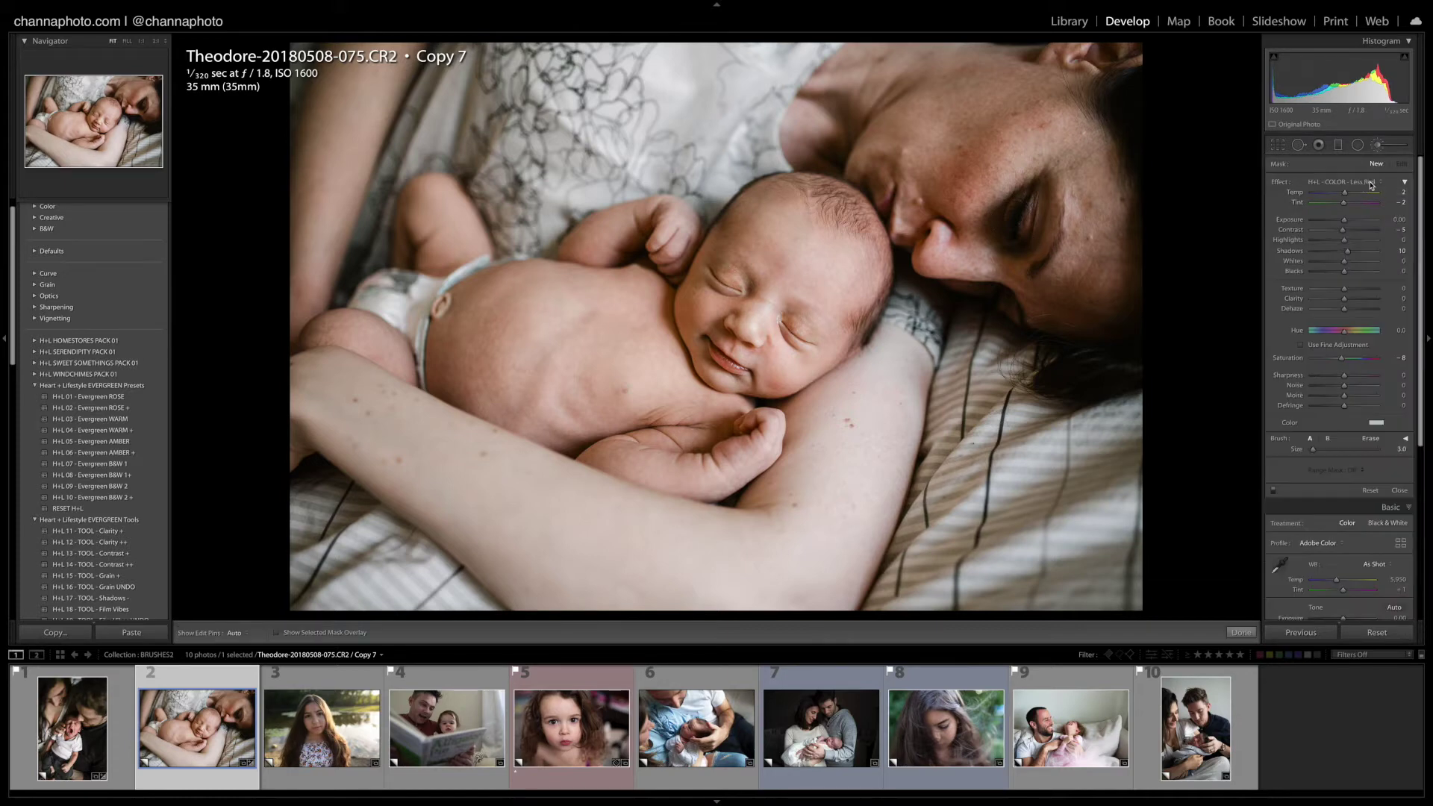
left_click(1365, 183)
left_click(1393, 313)
key("h")
scroll(1007, 243, "up", 4)
mouse_move(1007, 241)
left_mouse_down()
mouse_move(1038, 276)
mouse_move(1041, 224)
mouse_move(1034, 268)
mouse_move(1045, 261)
left_mouse_up()
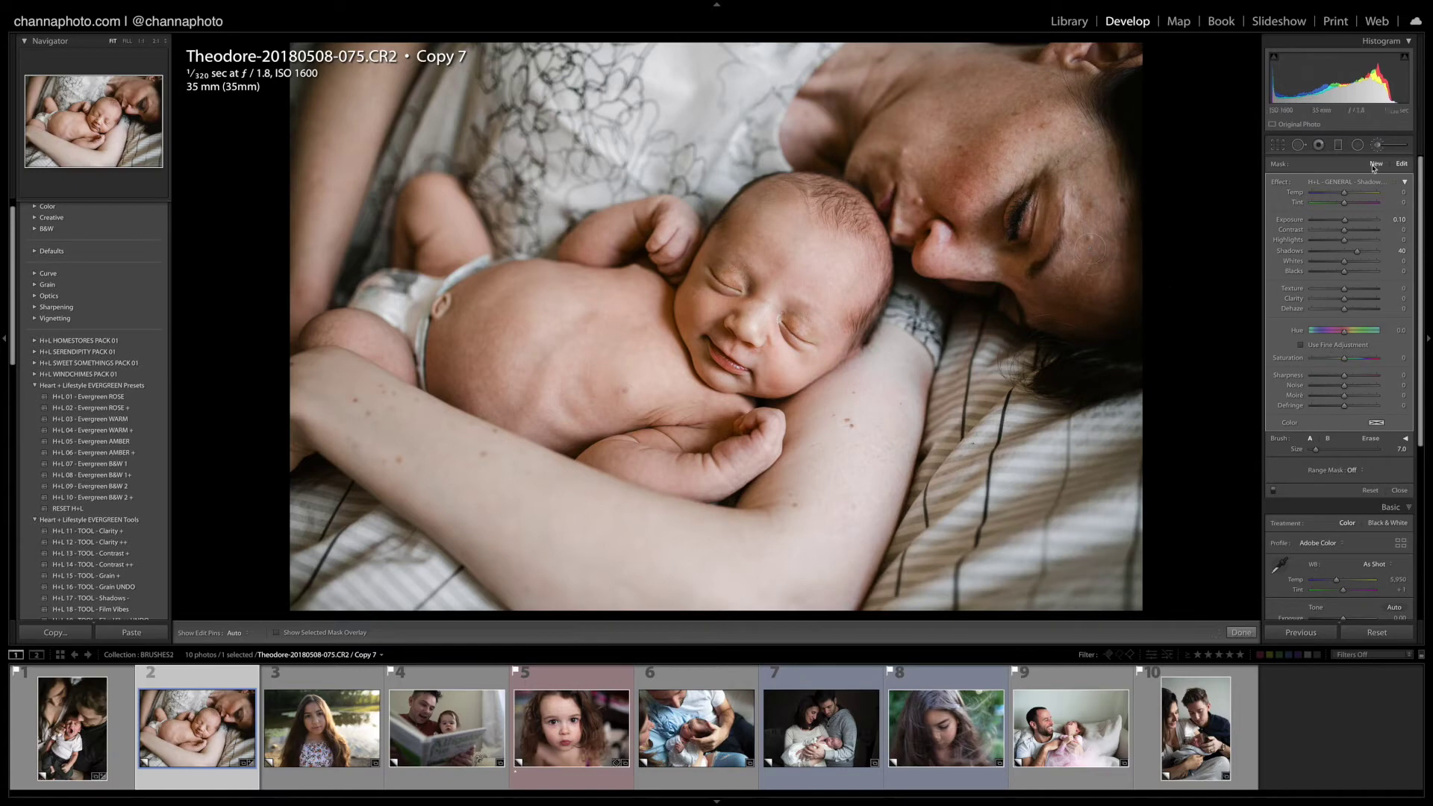
key("h")
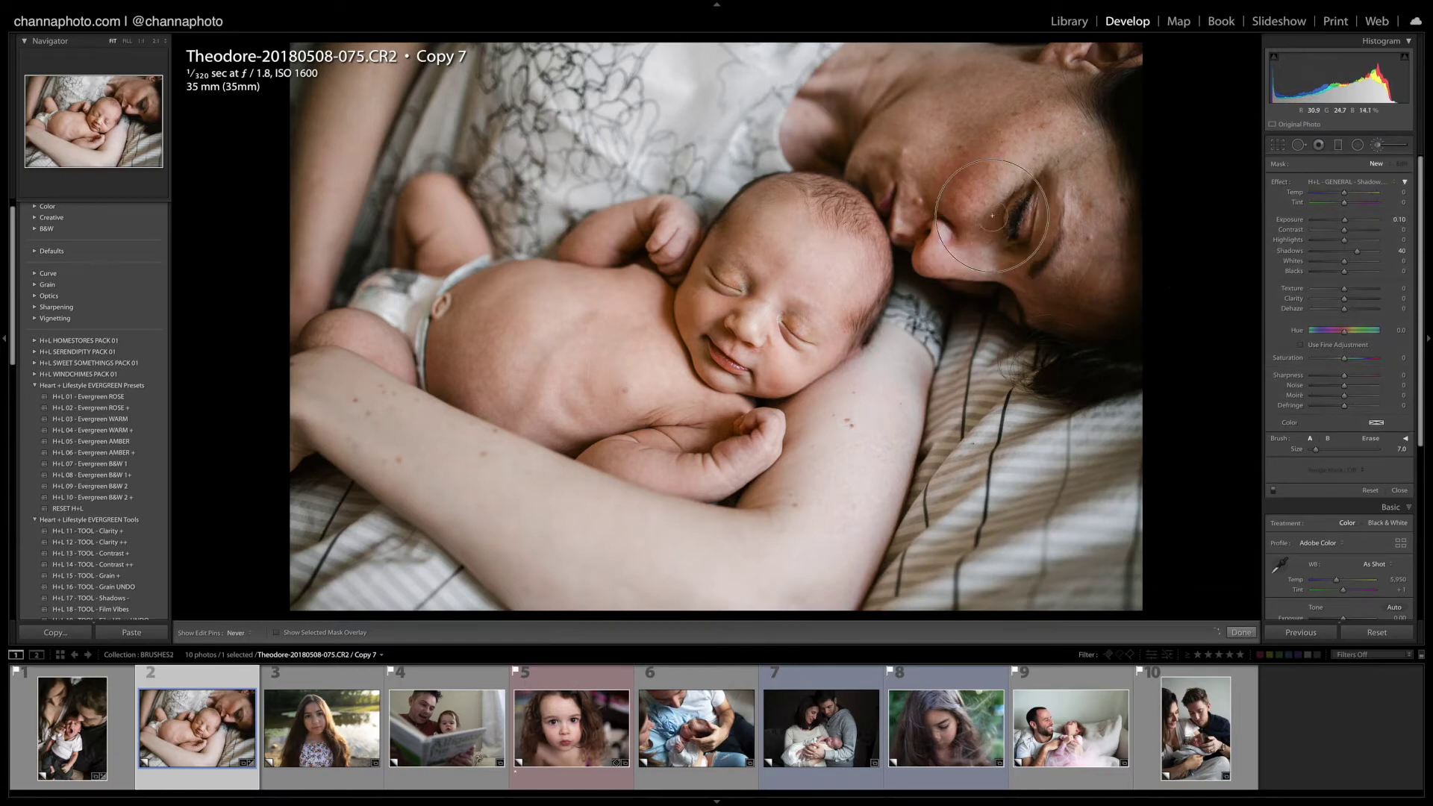
key("h")
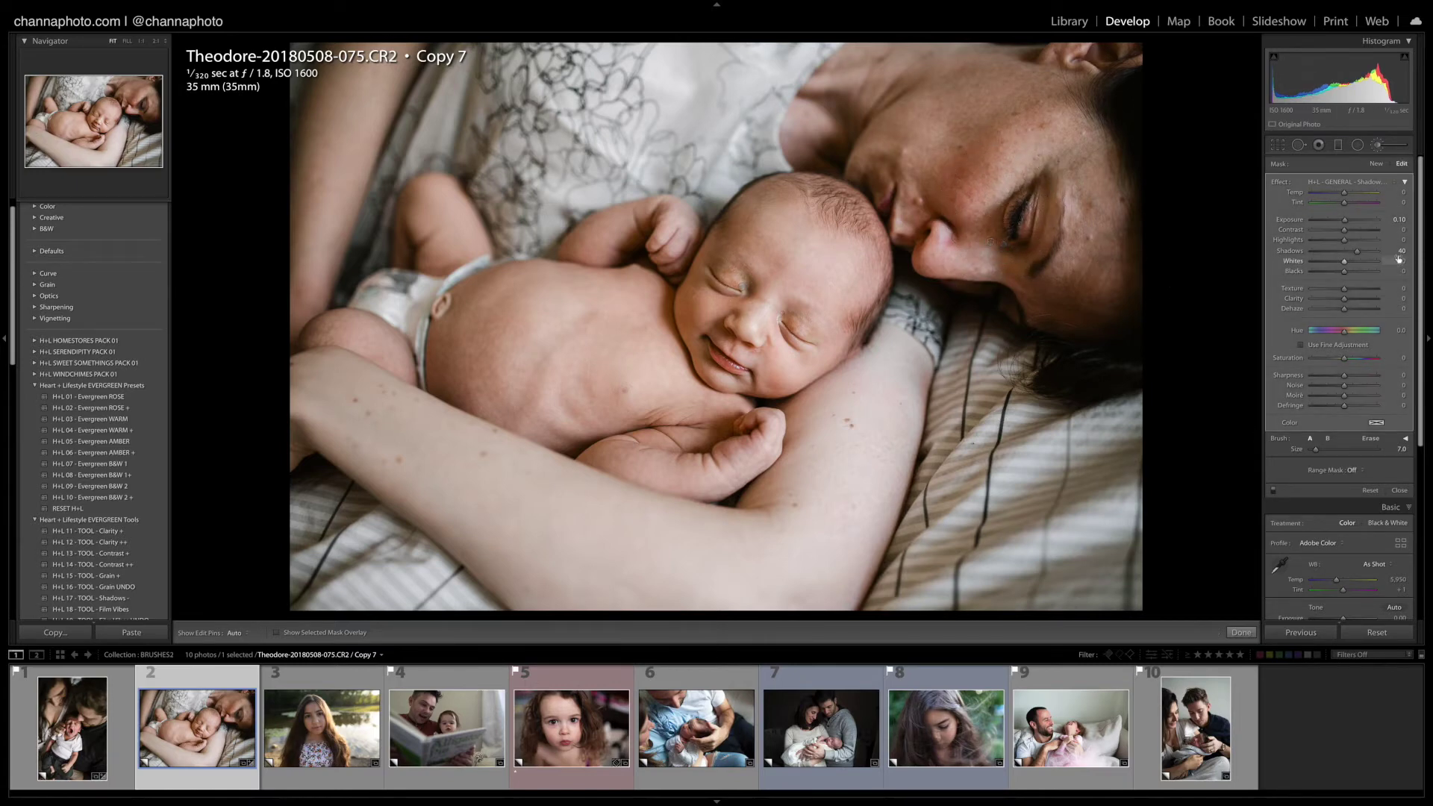
Step: Brush a new H+L - GENERAL - Highlights - mask over the mother's bright arm and the striped bedding
left_click(1377, 163)
left_click(1369, 187)
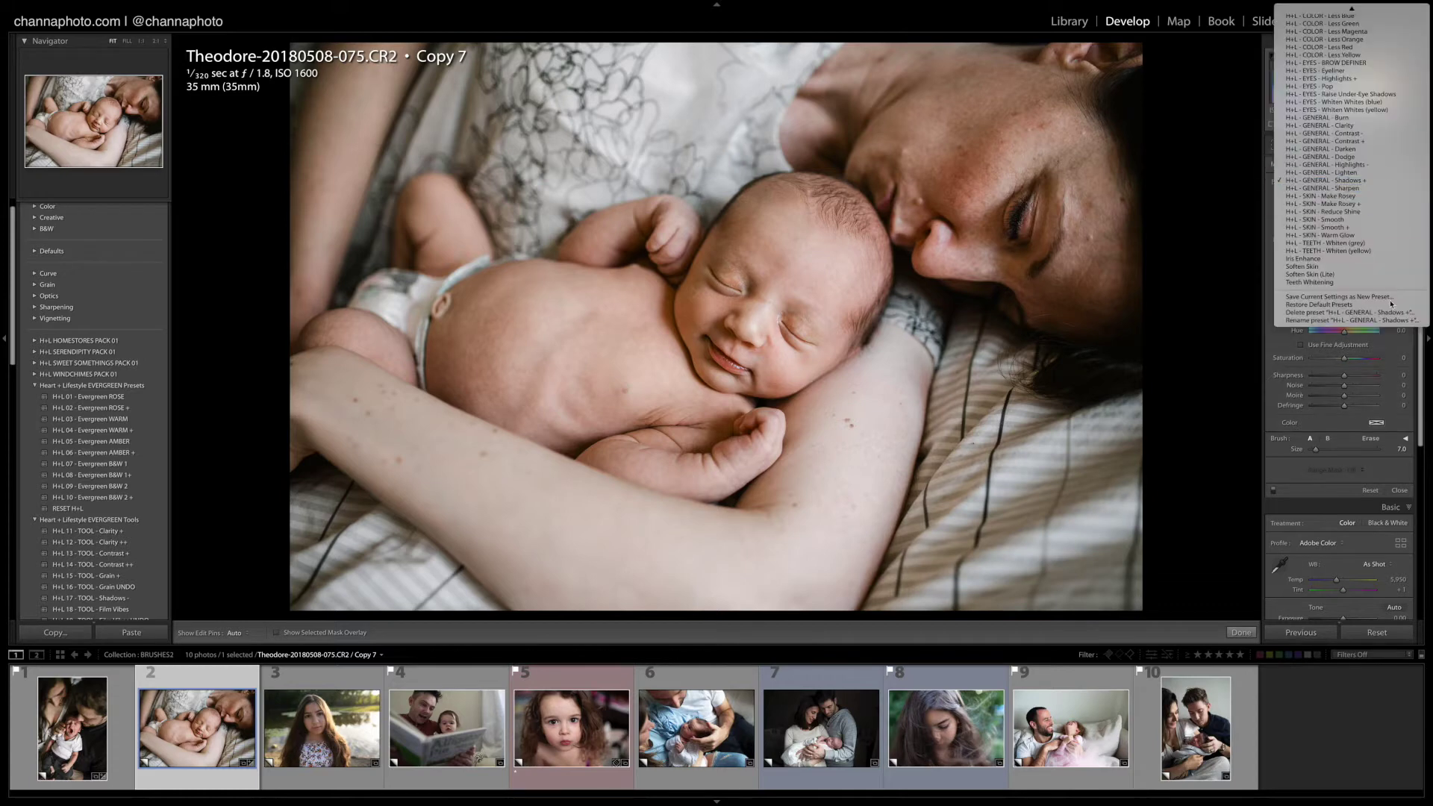
left_click(1383, 165)
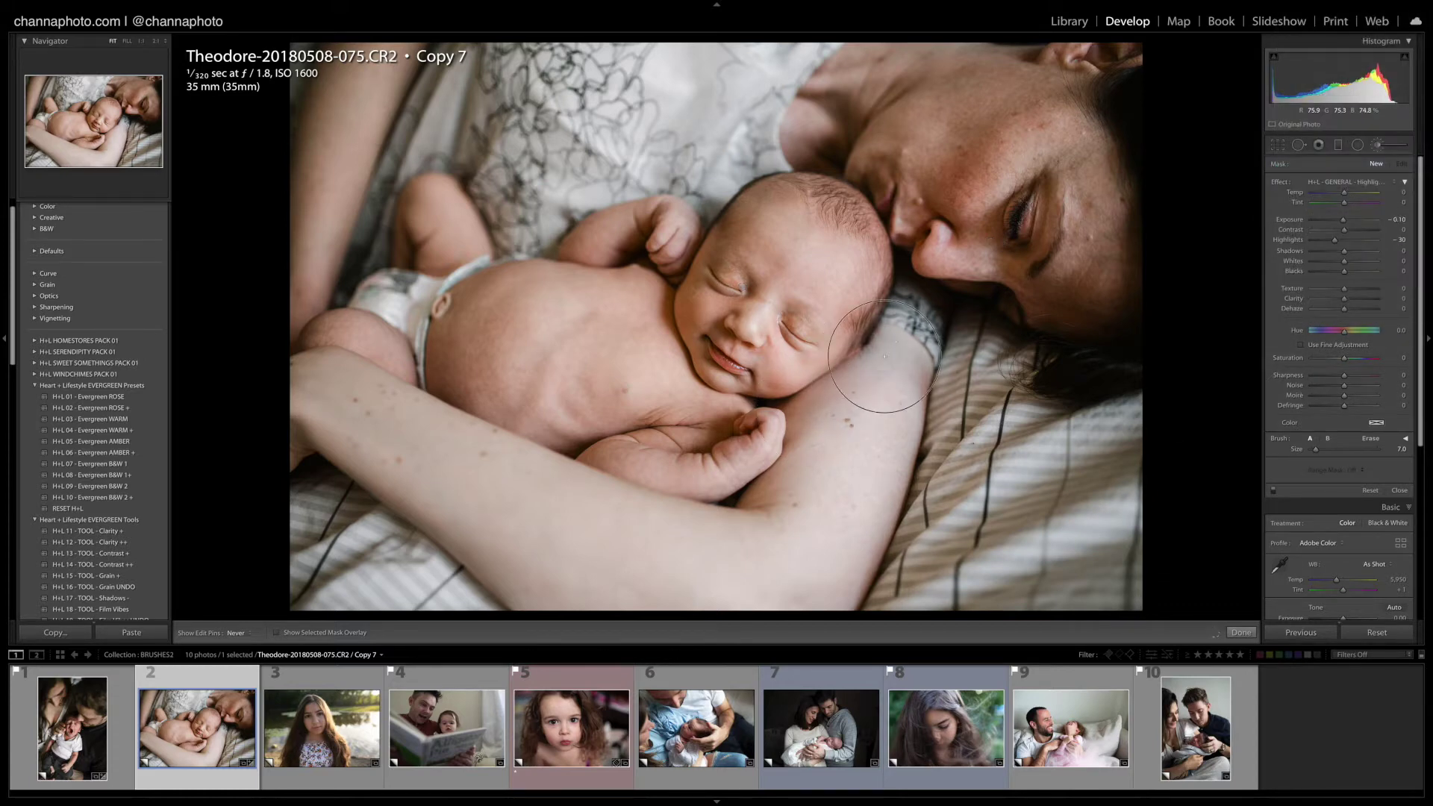
left_click(866, 511)
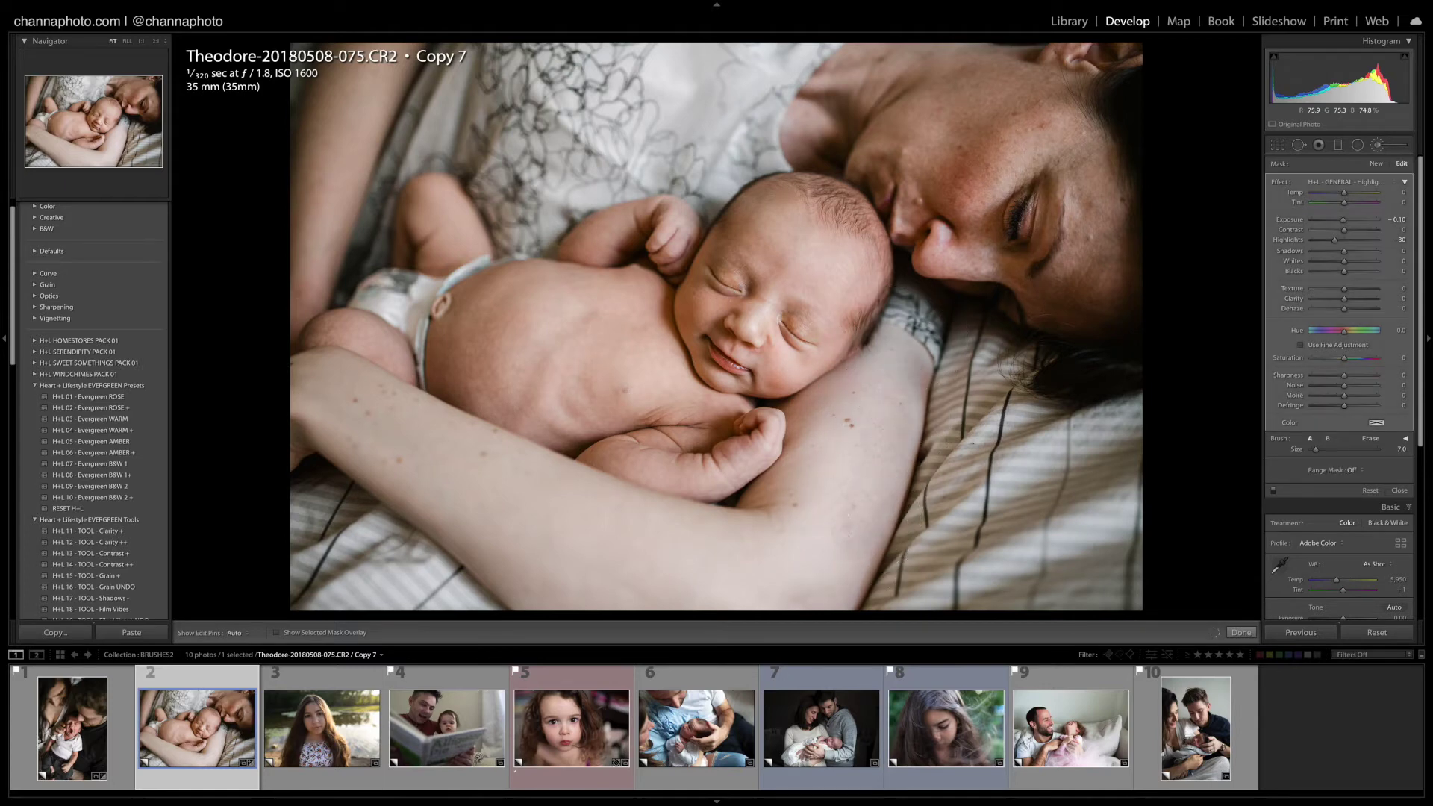
mouse_move(821, 515)
left_mouse_down()
mouse_move(784, 568)
mouse_move(620, 552)
mouse_move(562, 528)
left_mouse_up()
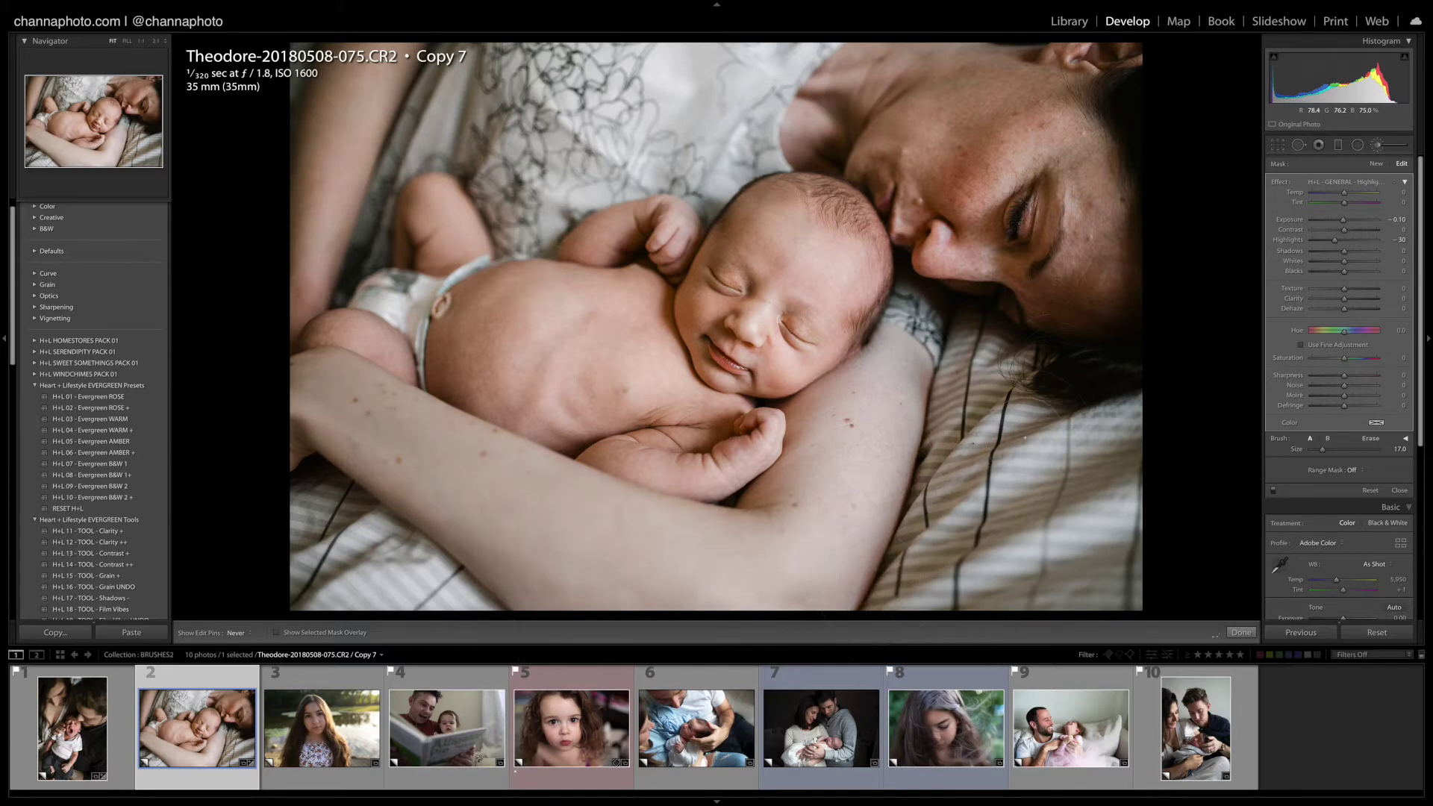
Step: Set the Highlights - mask's Temp to 38 to warm the arm and bedding
key("h")
left_click(1403, 192)
type("6")
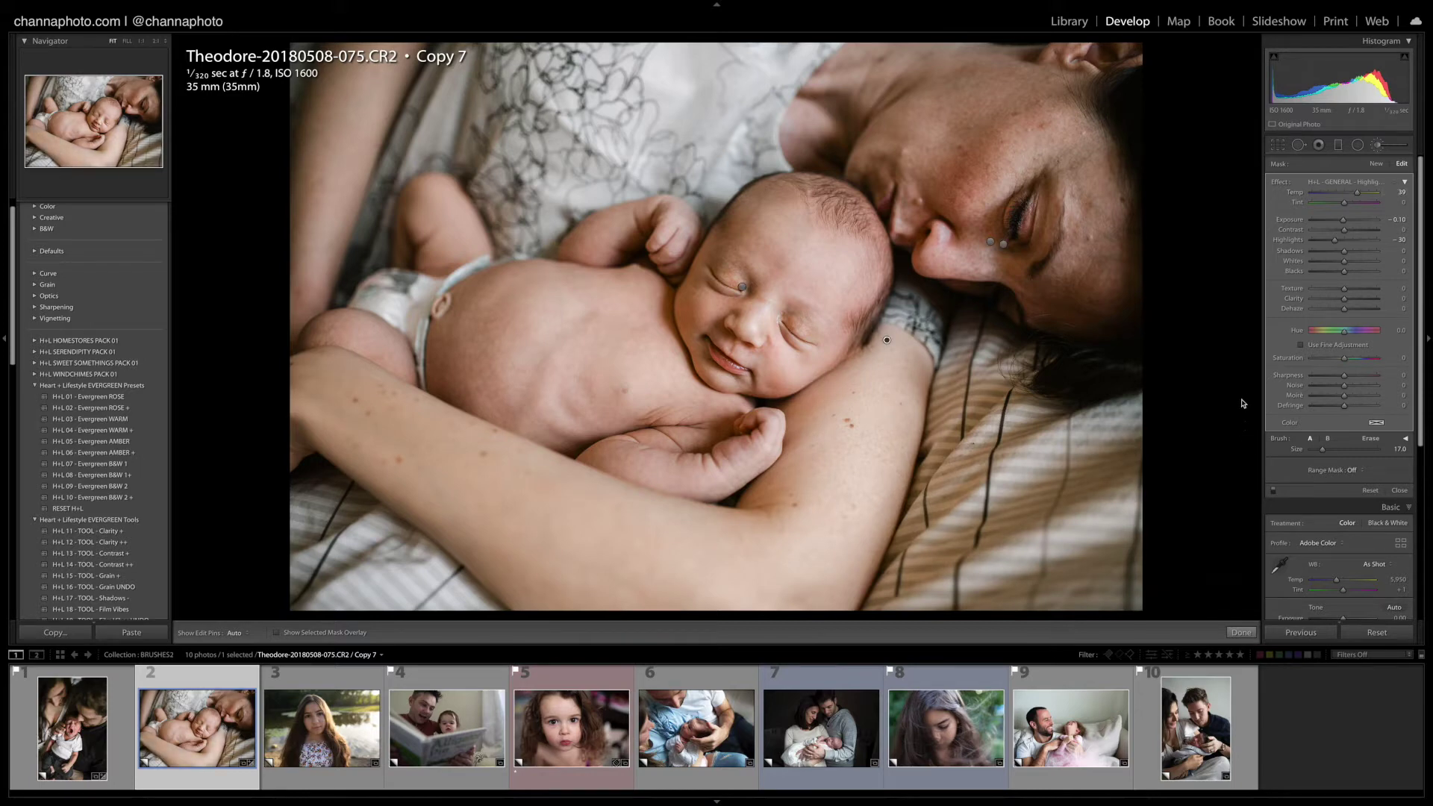
Step: Brush a new H+L - SKIN - Warm Glow mask over the mother's shirt and shoulder
left_click(1376, 163)
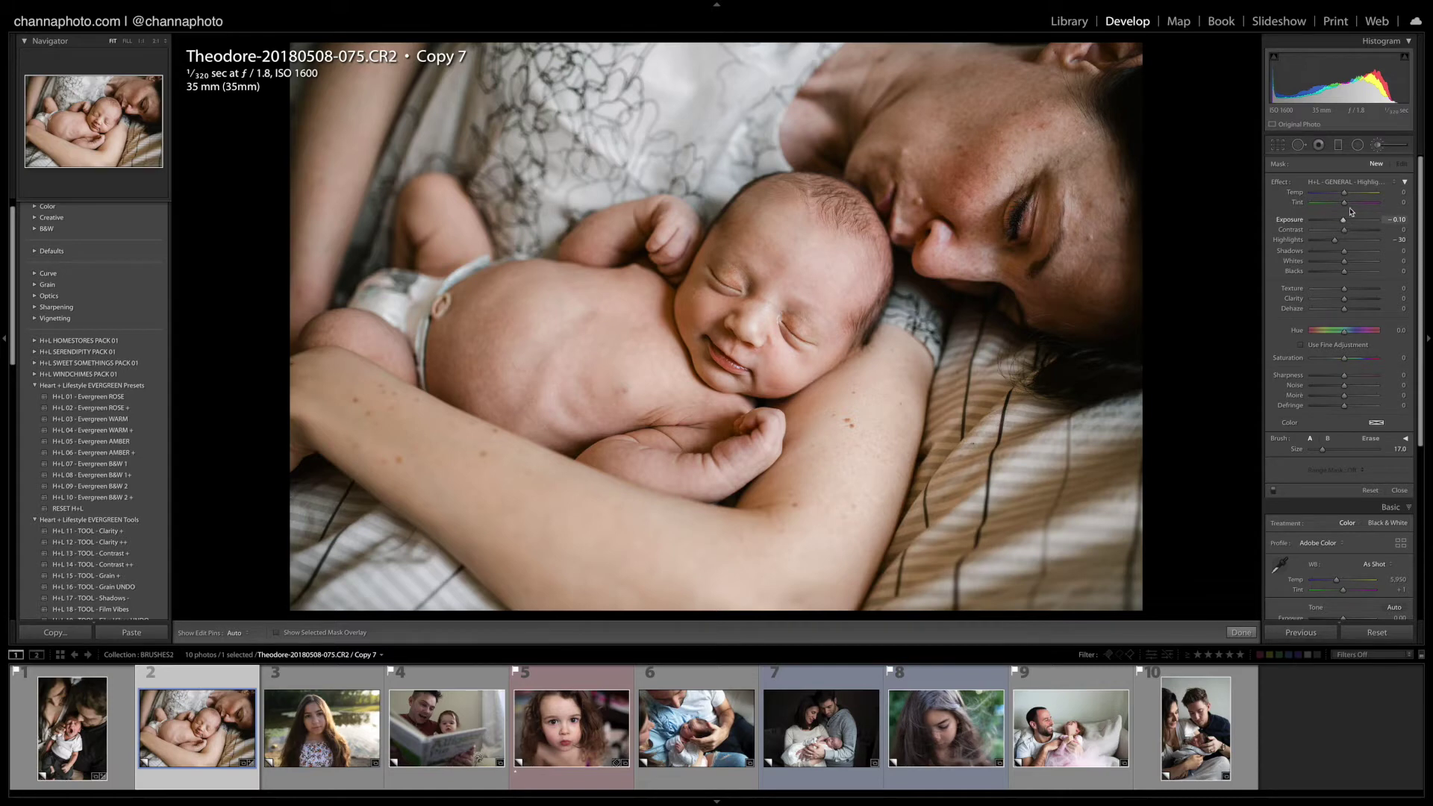
left_click(1347, 181)
key("Return")
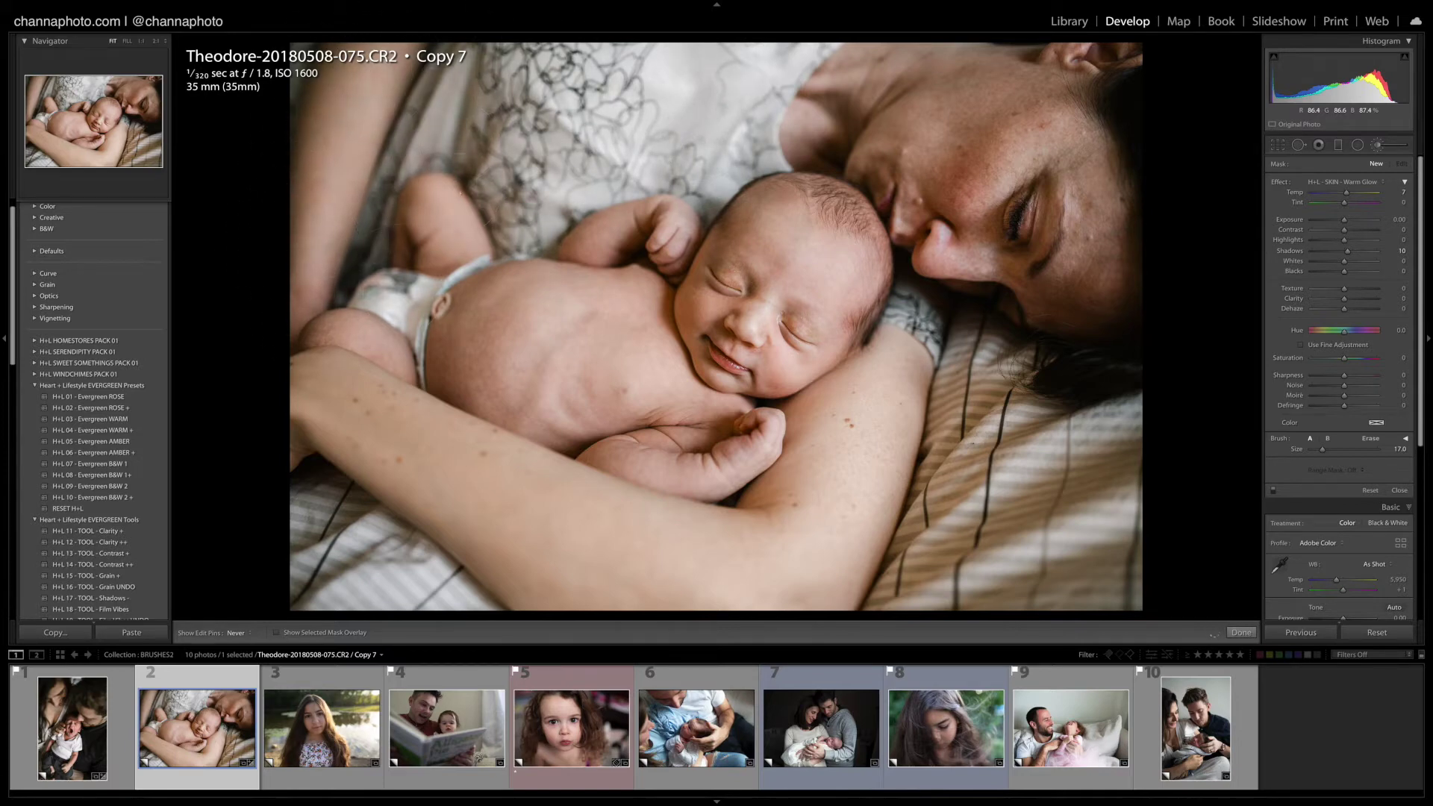
left_click(1149, 156)
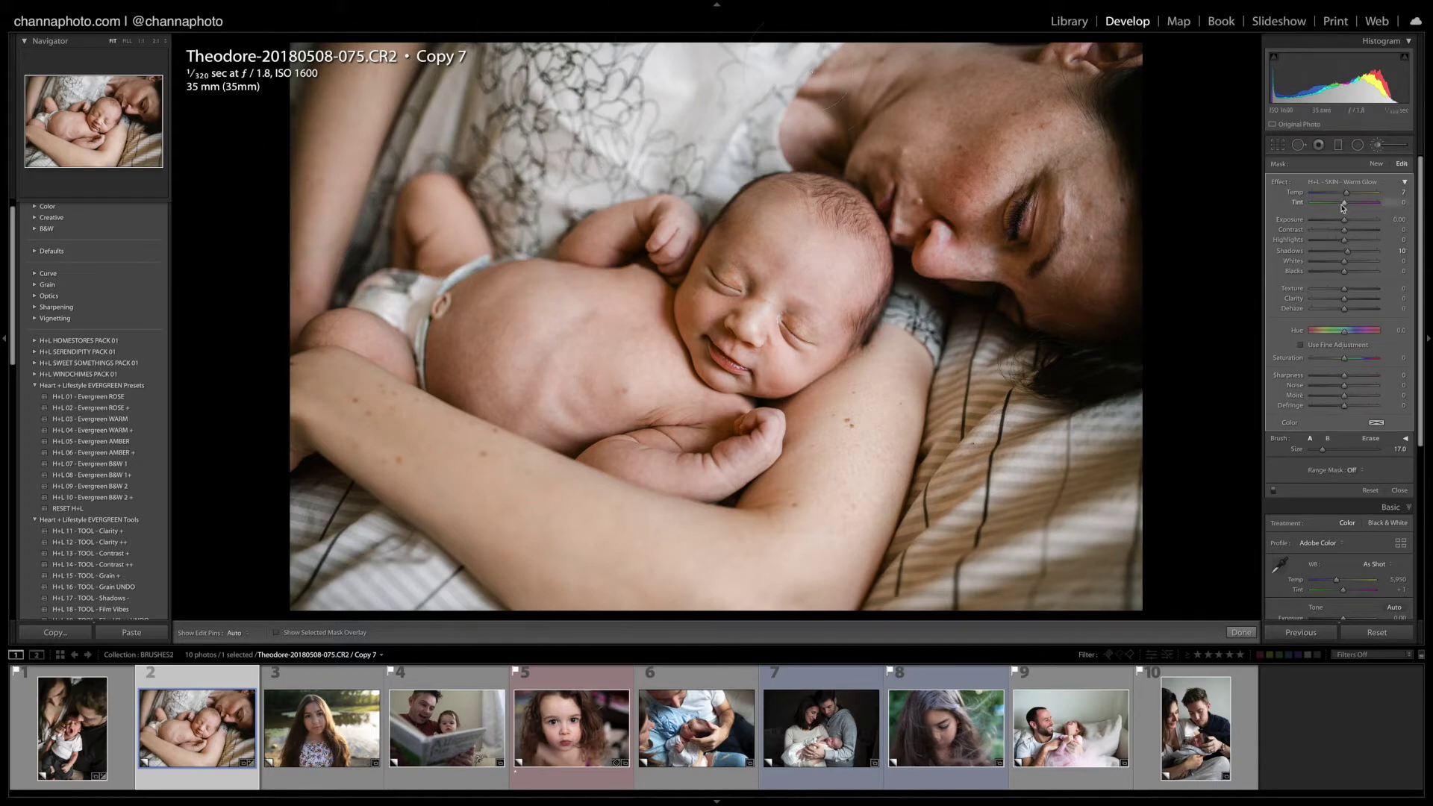
Step: Prepare a new brush mask with the H+L - SKIN - Smooth + effect and a brush size of 8.0 for the mother's face
left_click(1376, 165)
left_click(1366, 183)
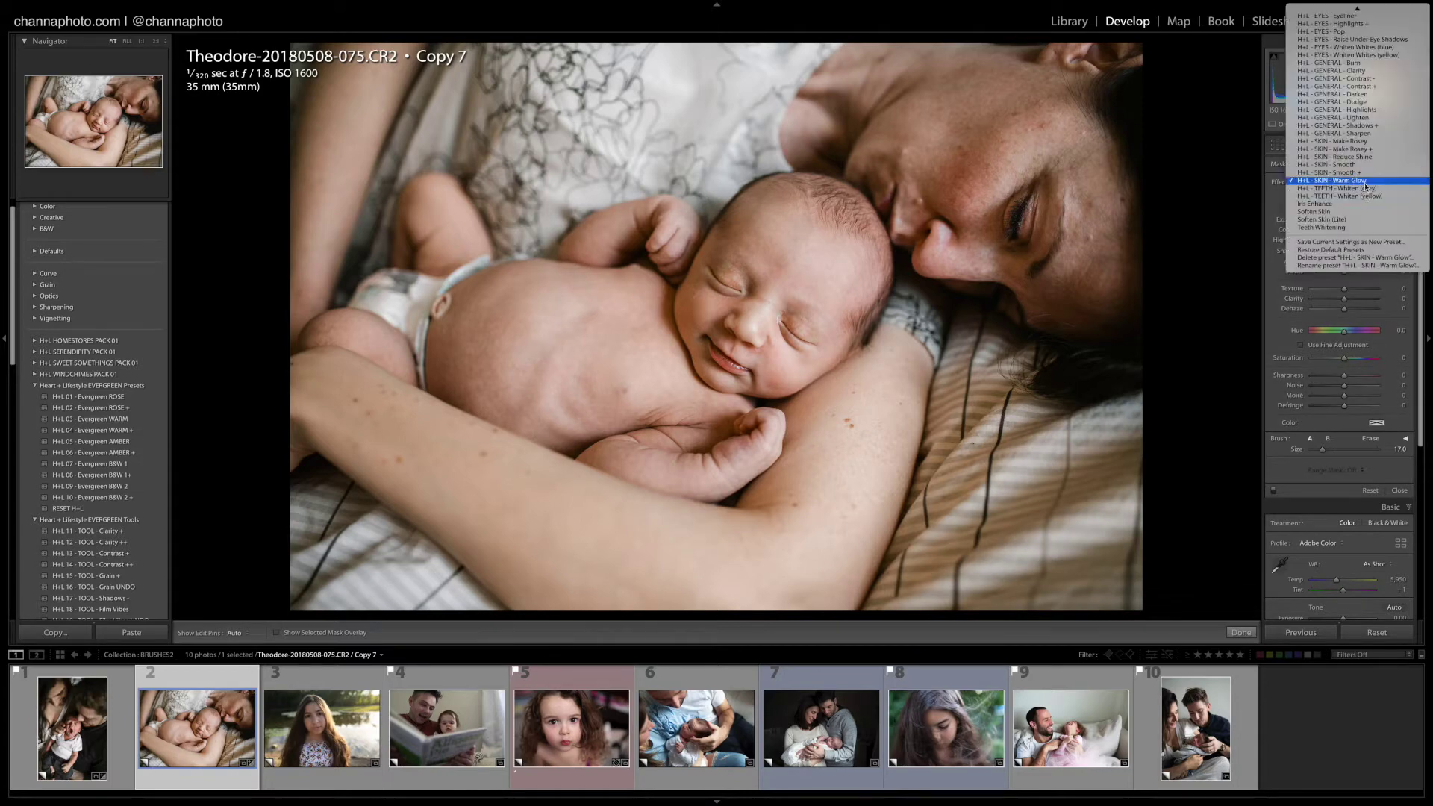
left_click(1343, 181)
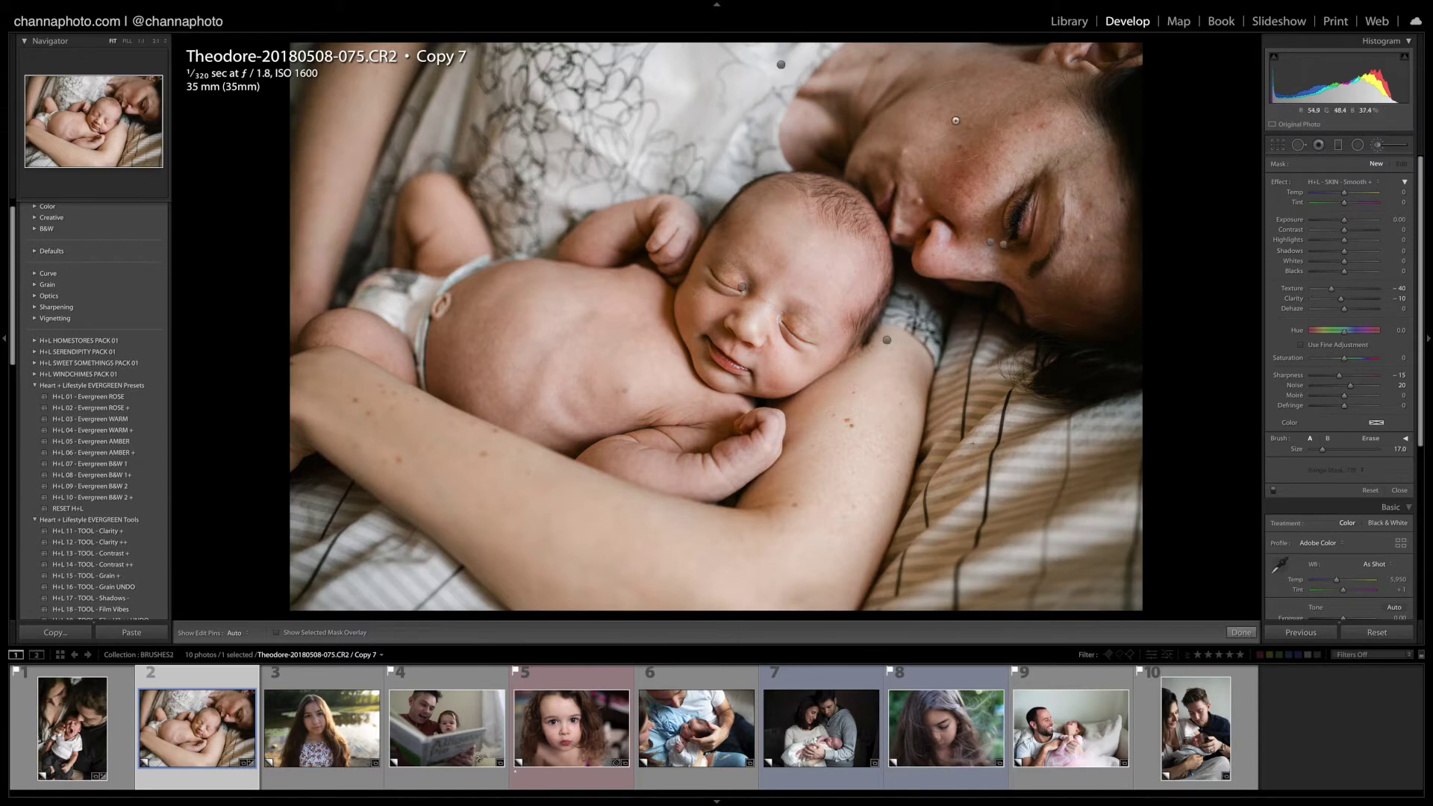
mouse_move(1000, 5)
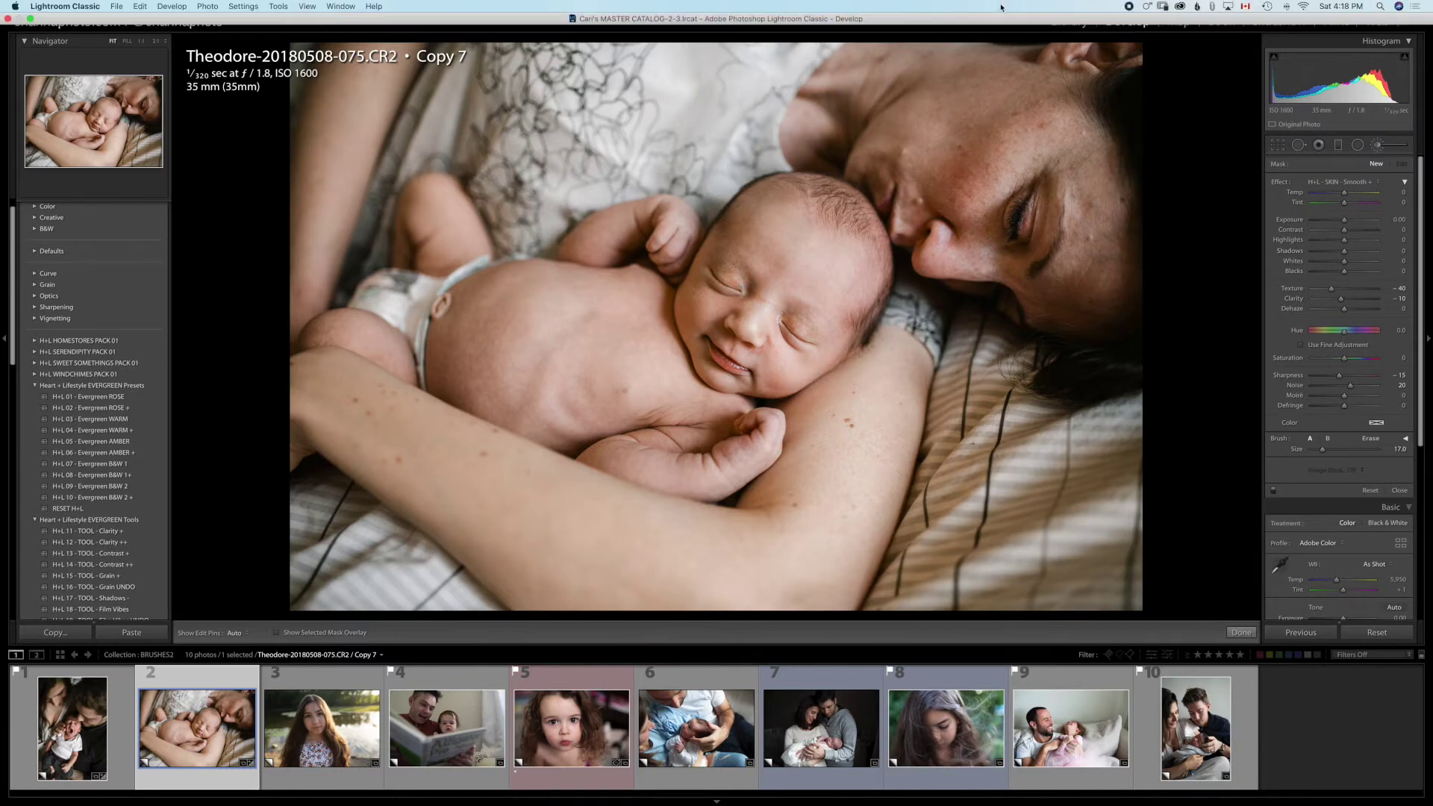
key("bracketleft")
key("bracketleft")
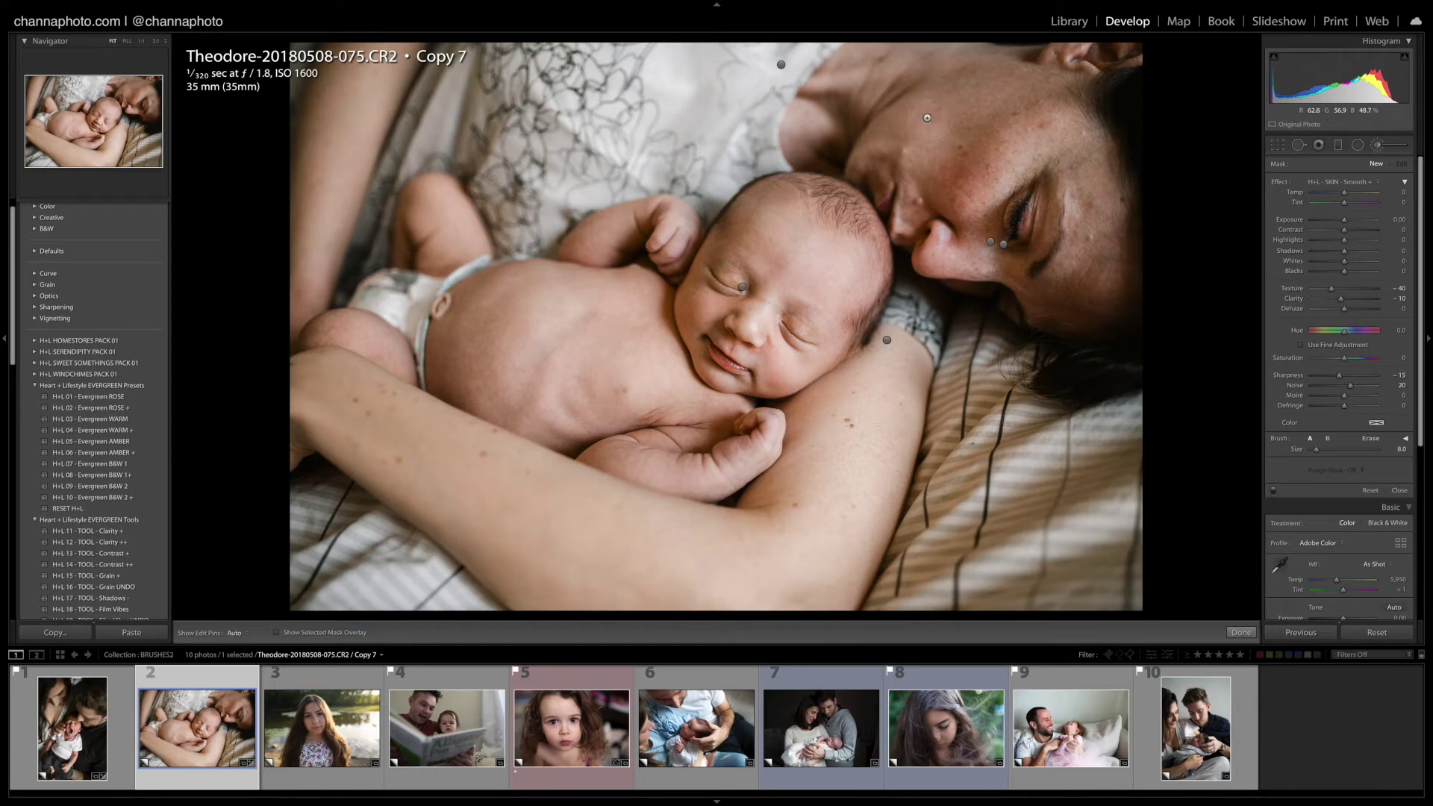
key("h")
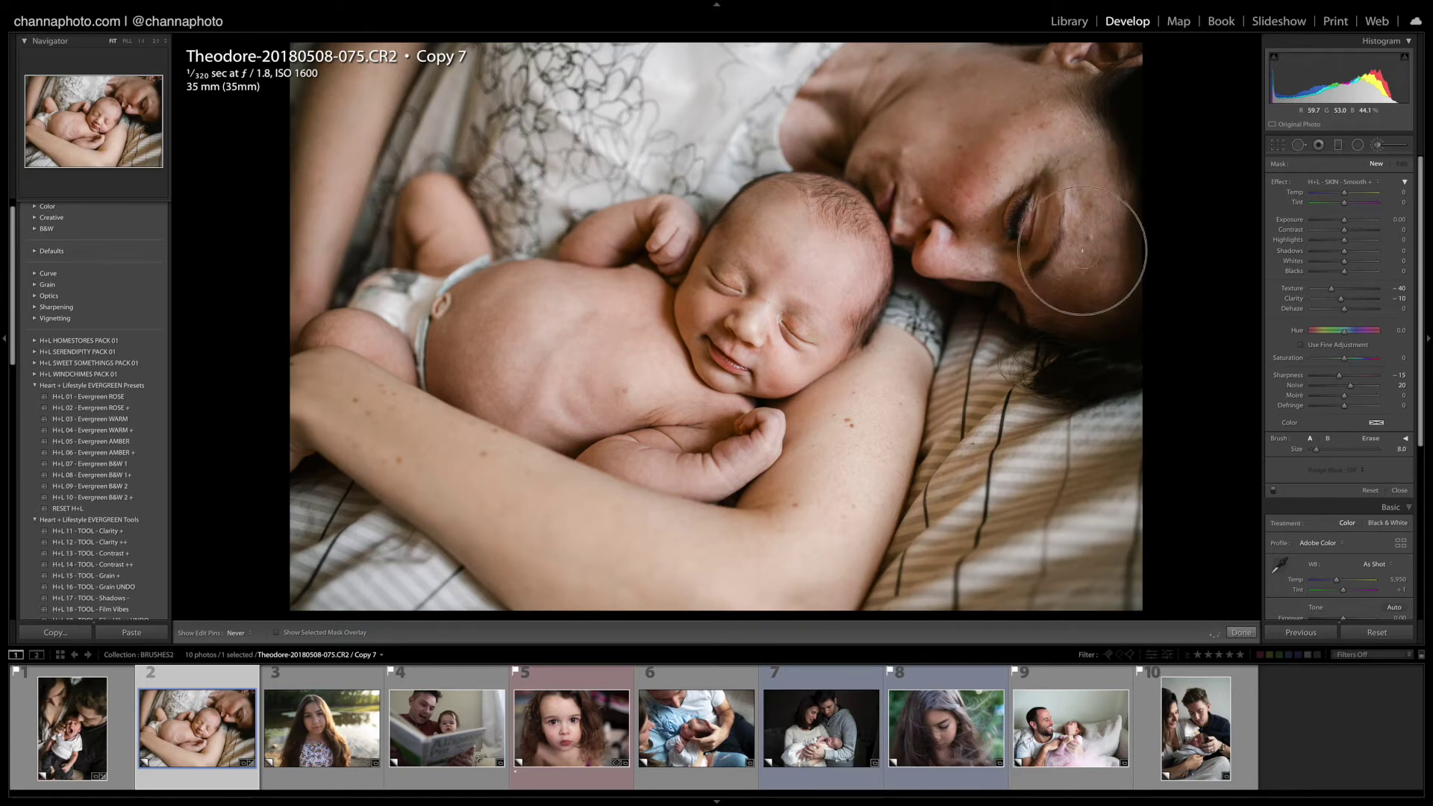
key("h")
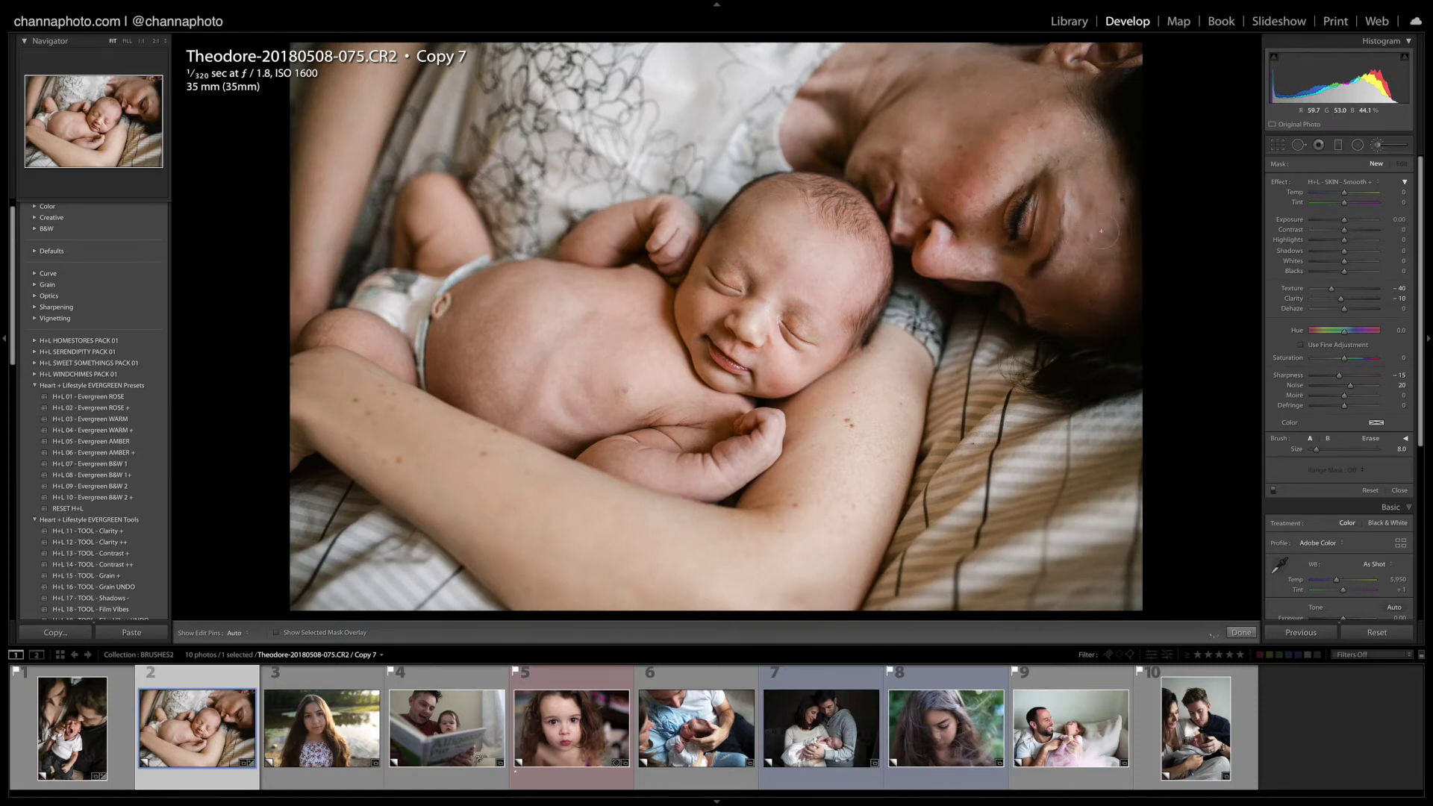
Step: Heal the blemish on the mother's temple with Spot Removal and return to the adjustment brush
key("q")
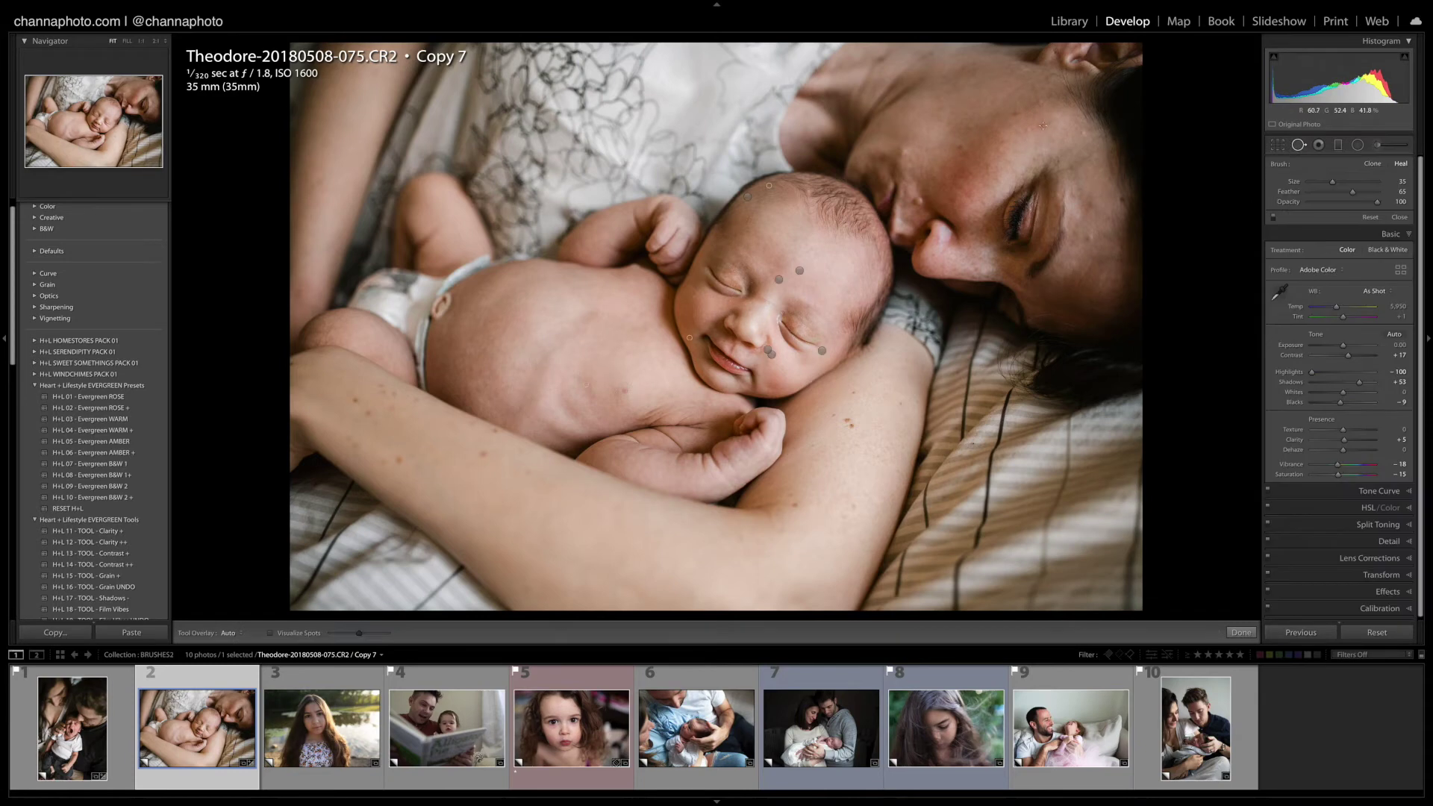
left_click(1040, 127)
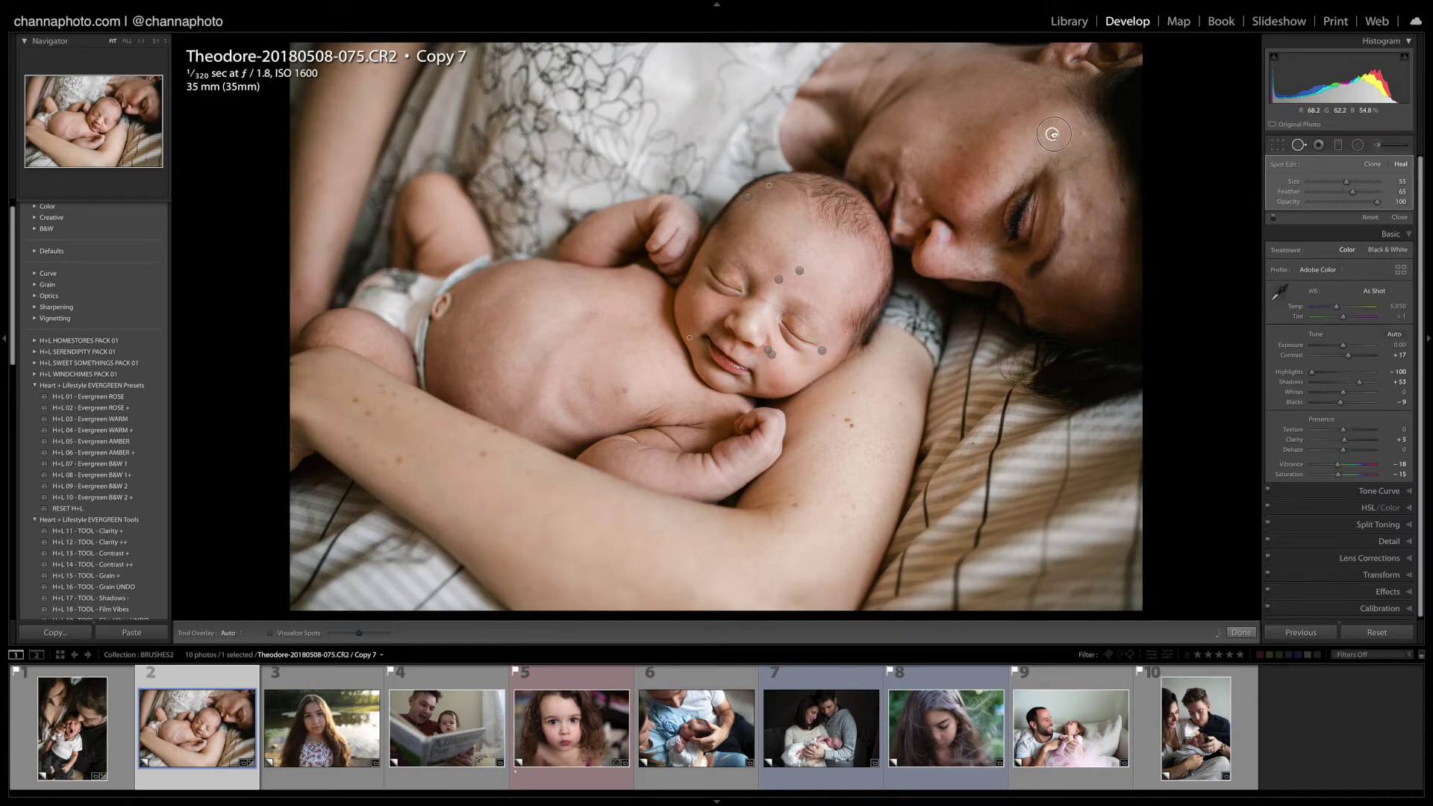
left_click(1396, 217)
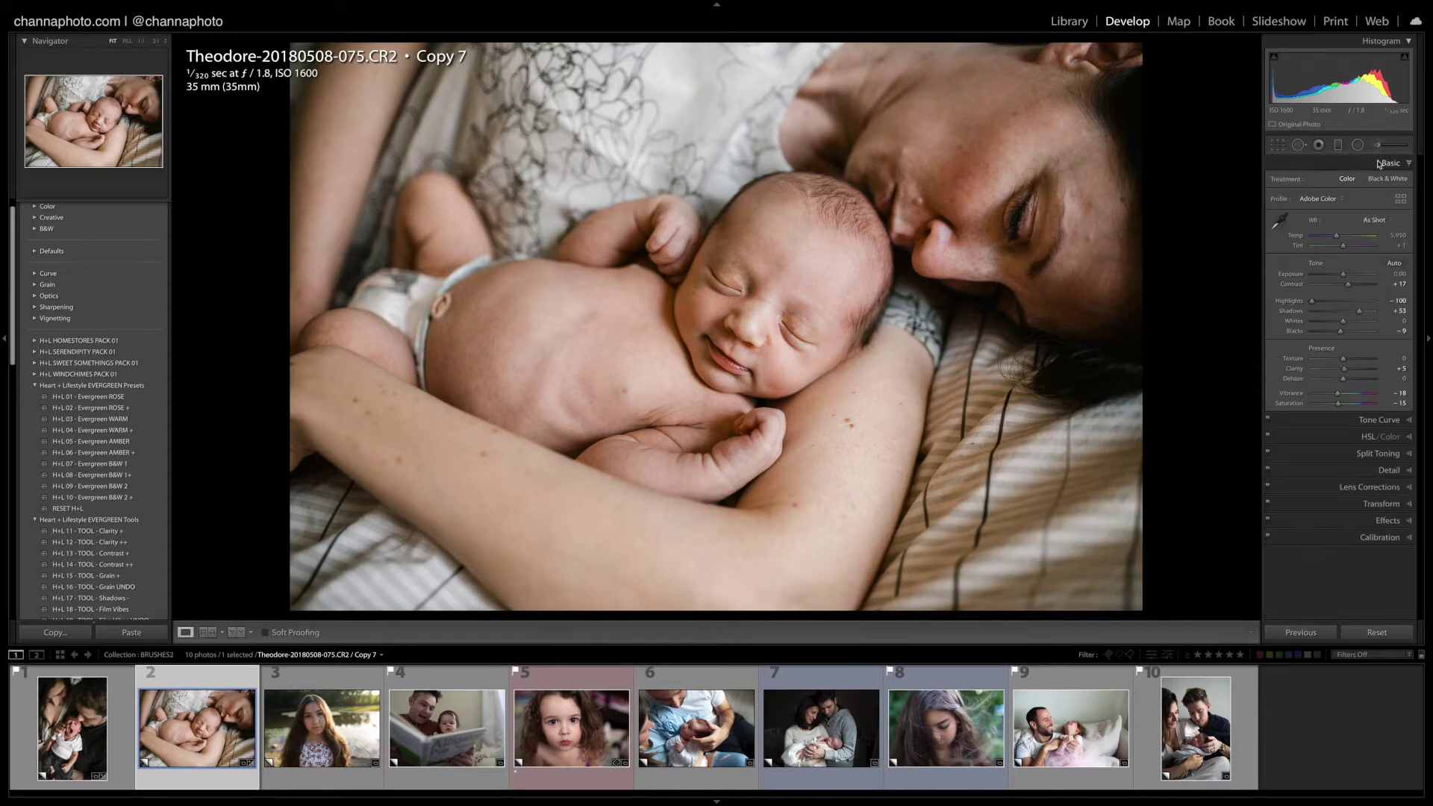
left_click(1378, 145)
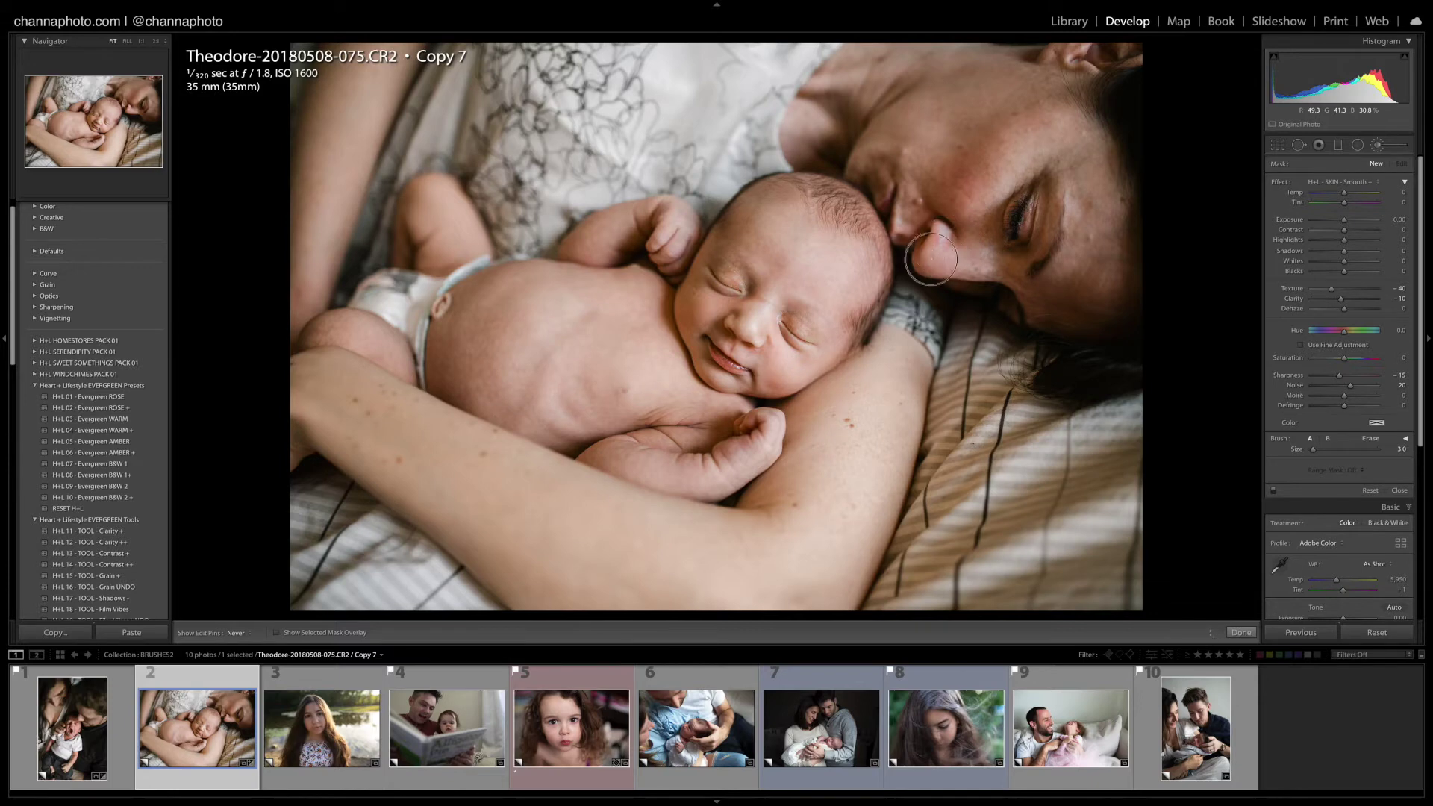
Step: Brush the H+L - SKIN - Smooth + mask over the mother's face at size 8.0 and check its overlay
key("h")
key("bracketright")
key("h")
mouse_move(939, 132)
left_mouse_down()
mouse_move(878, 141)
mouse_move(921, 112)
mouse_move(910, 121)
mouse_move(909, 46)
mouse_move(780, 135)
mouse_move(879, 33)
mouse_move(886, 63)
mouse_move(1060, 93)
left_mouse_up()
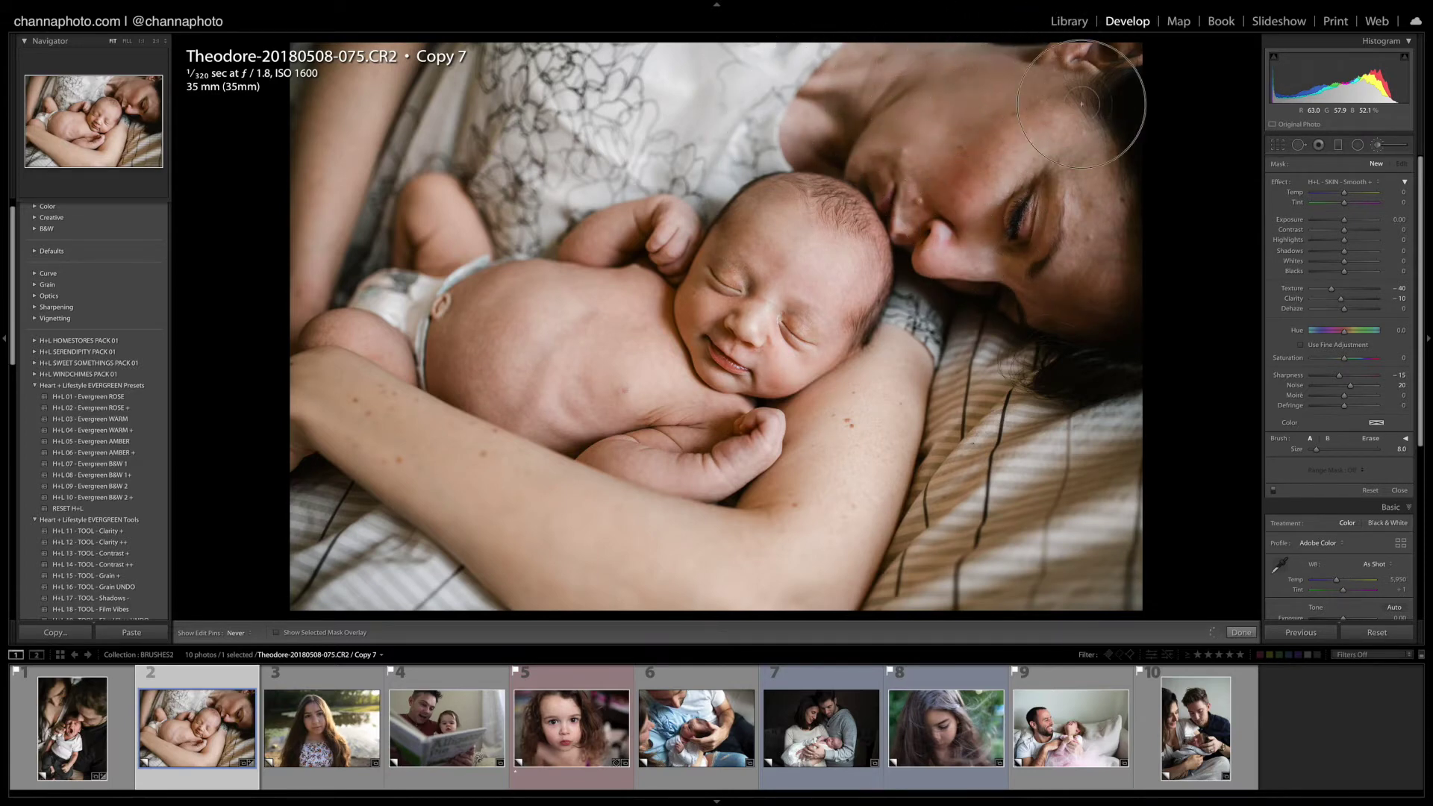
key("h")
key("h")
key("o")
key("o")
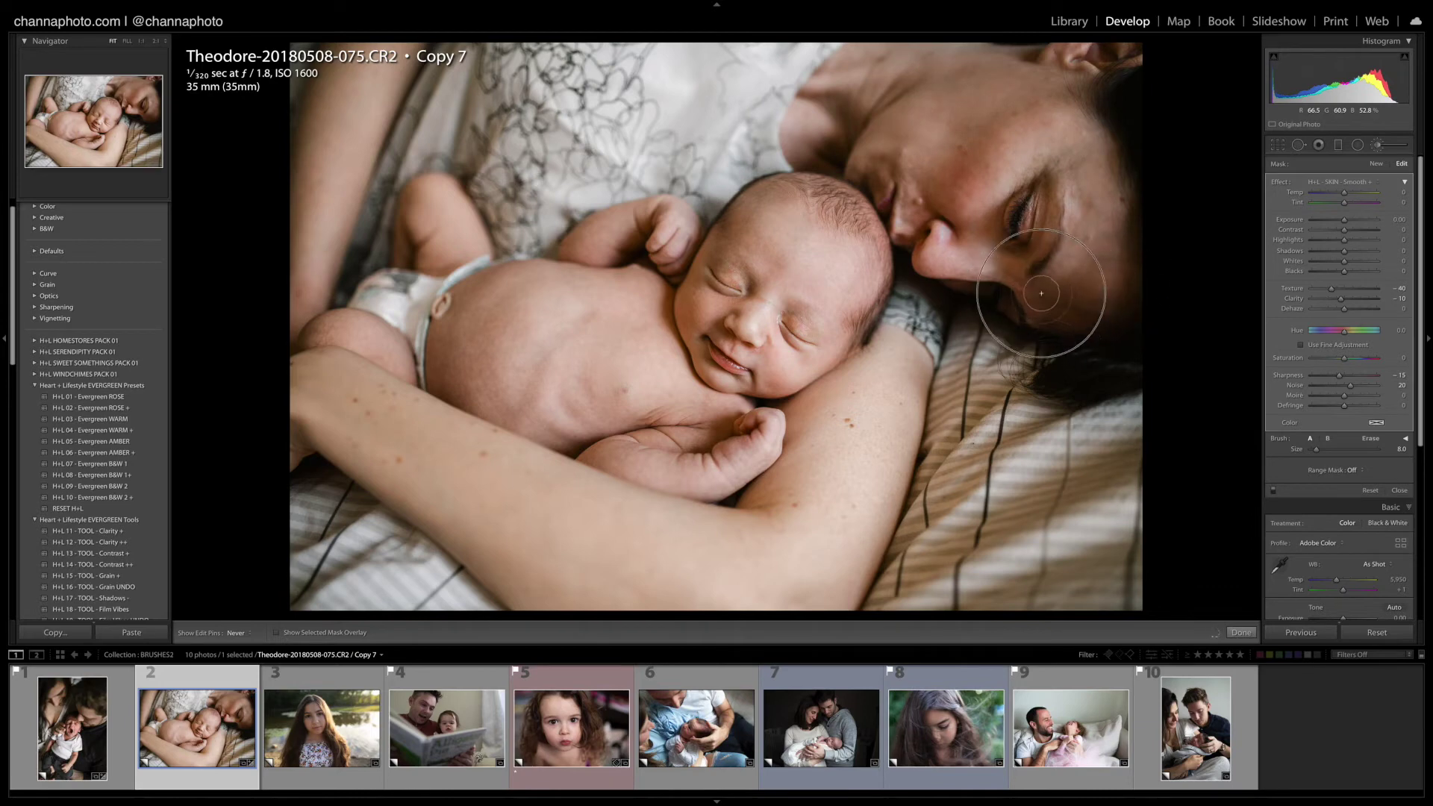
key("h")
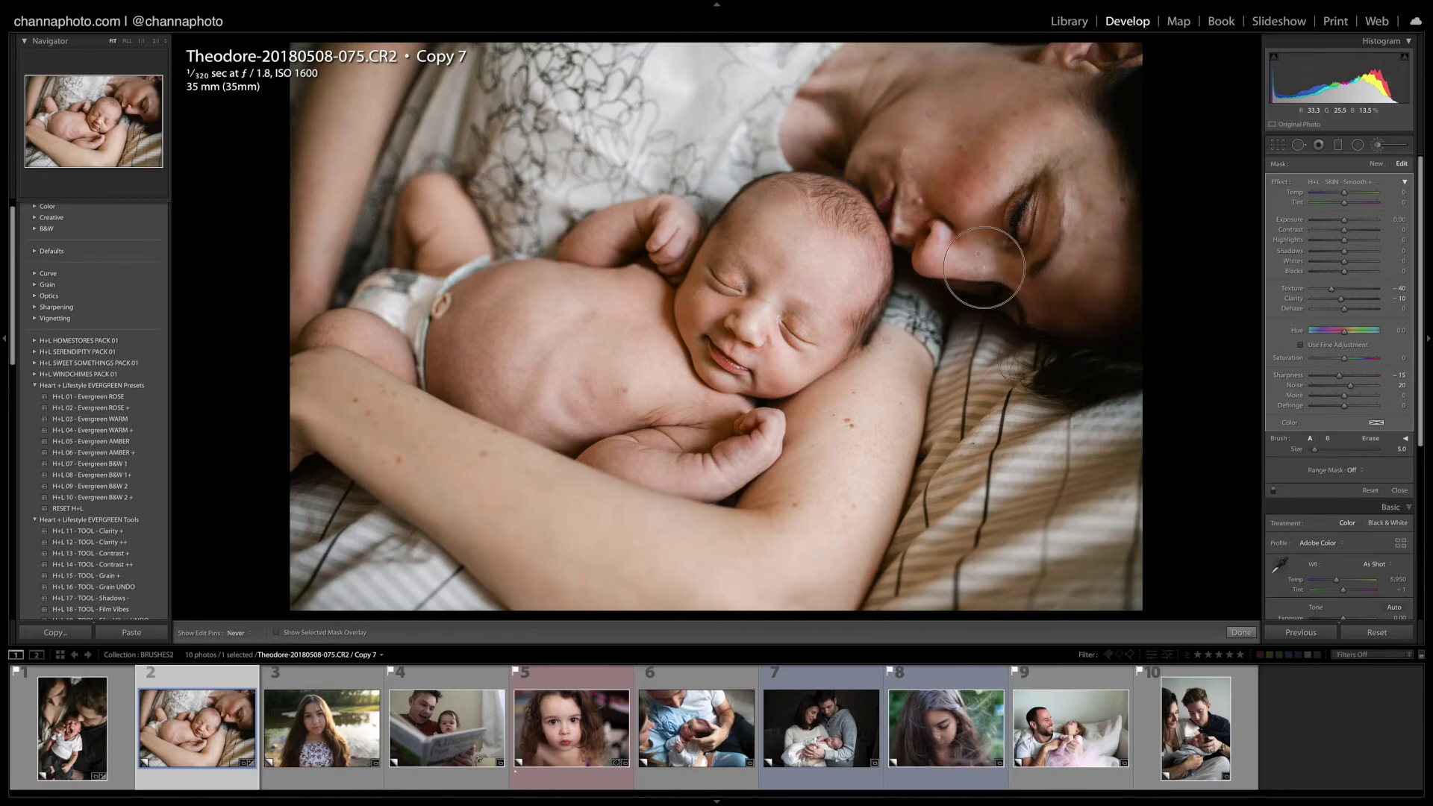
Step: Brush a new H+L - GENERAL - Highlights - mask over the baby's forehead at size 4.0 and finish brush editing
left_click(1376, 164)
left_click(1357, 181)
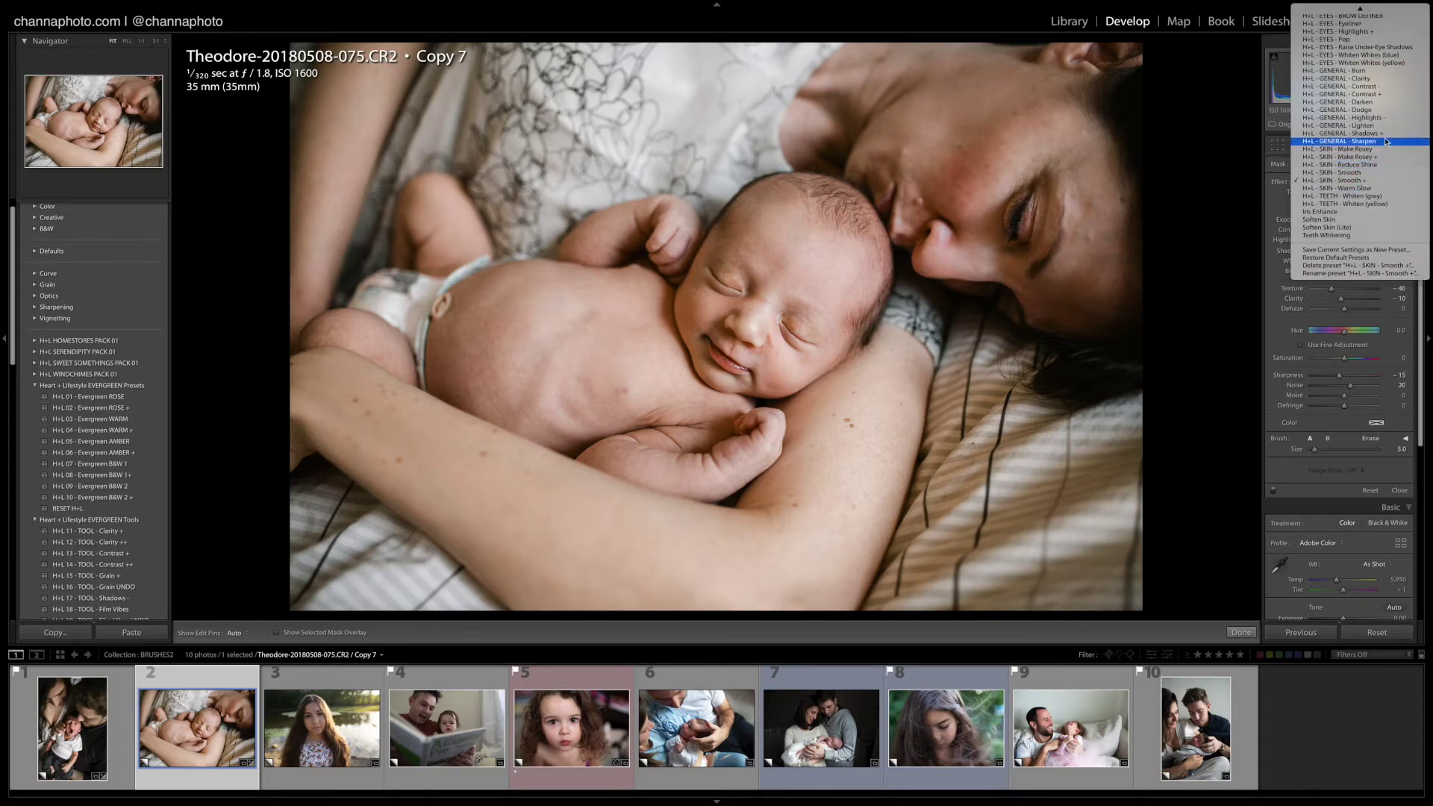
left_click(1290, 196)
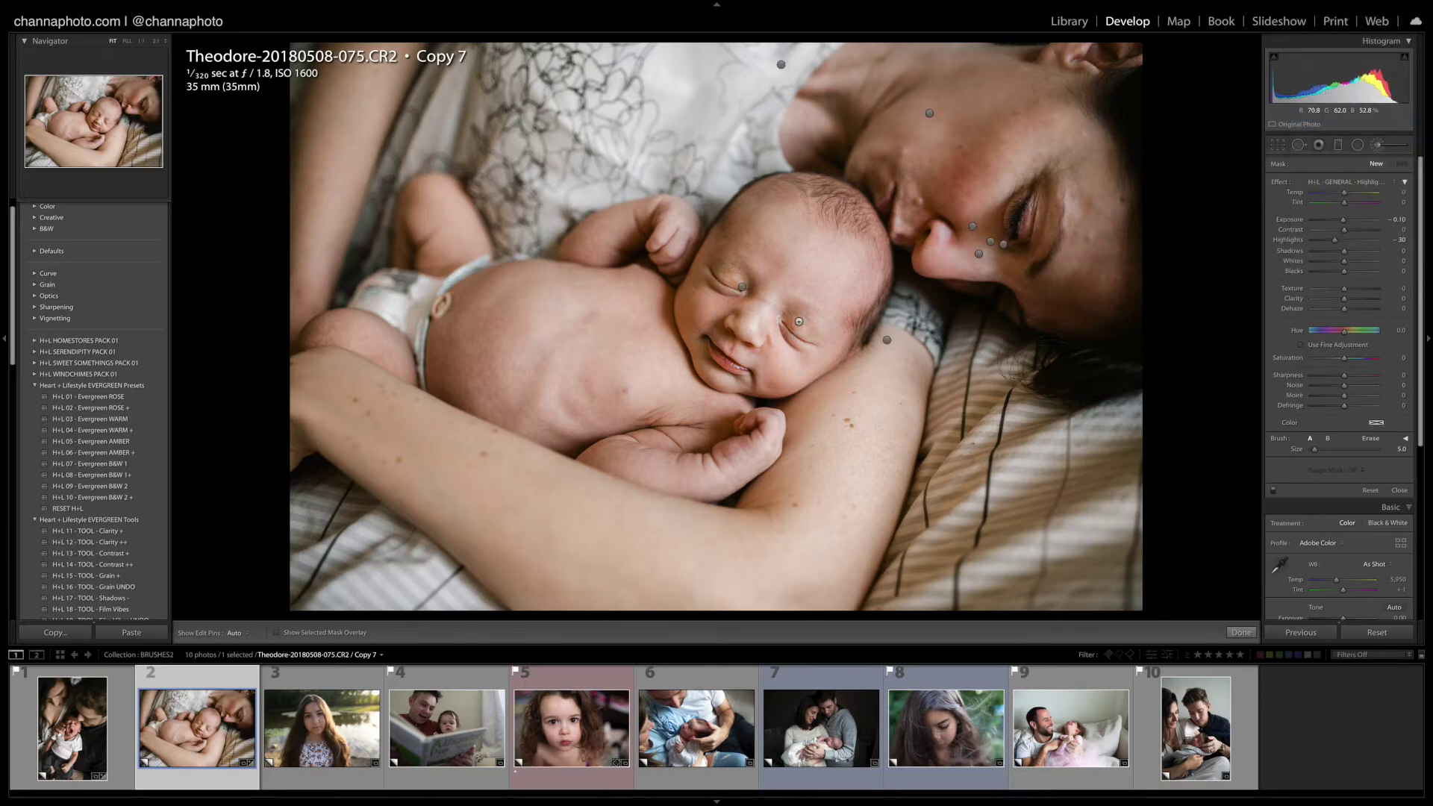
key("h")
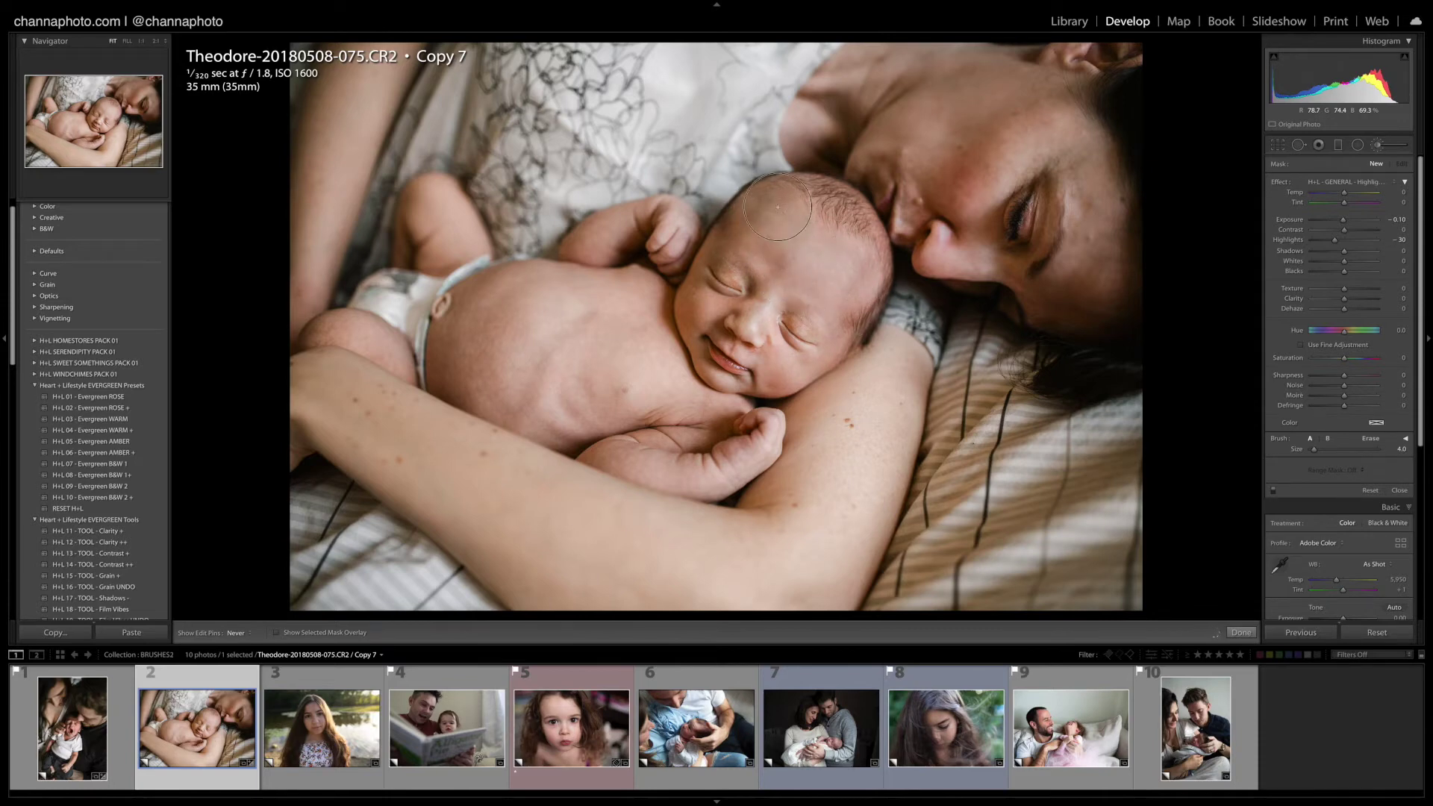
left_click(799, 232)
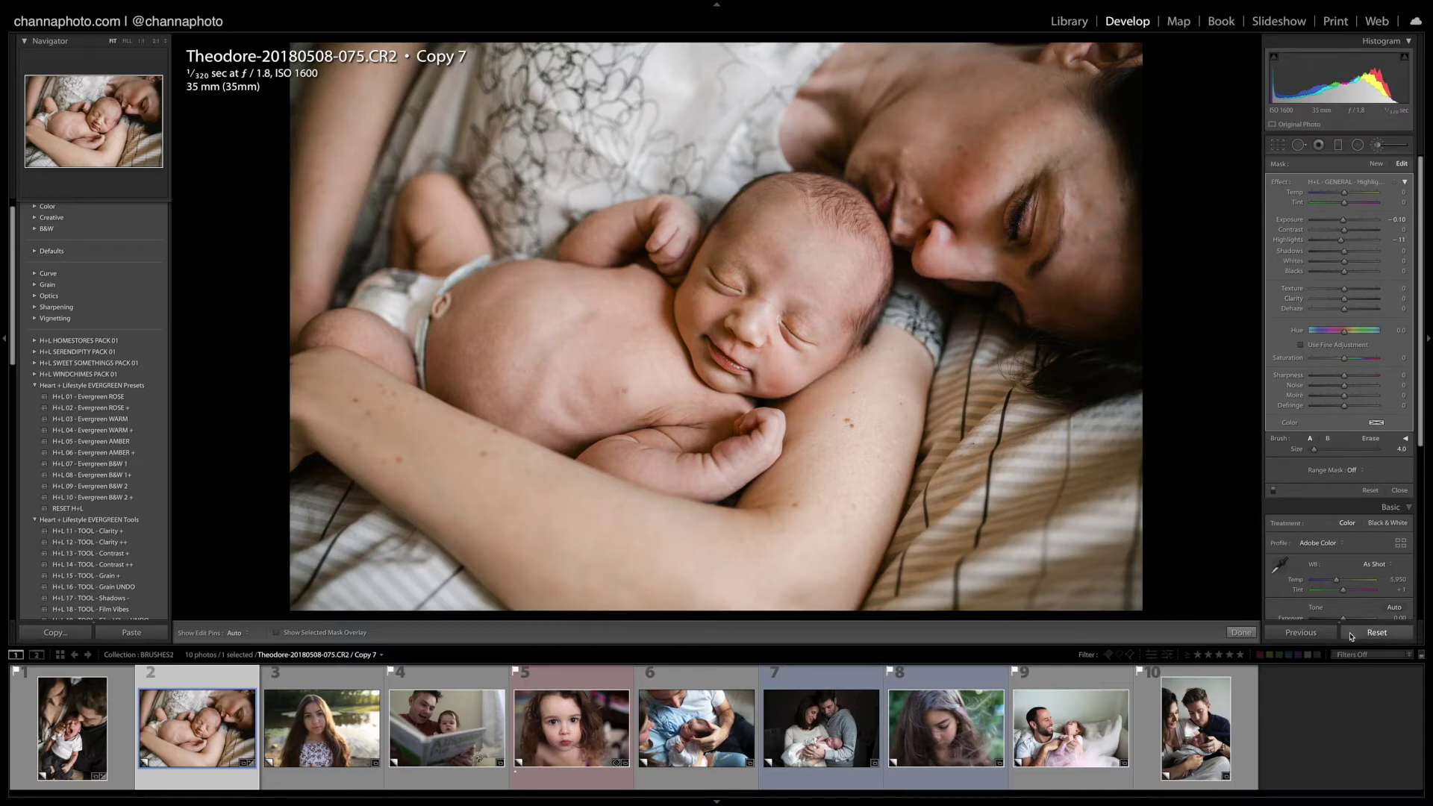
left_click(1240, 633)
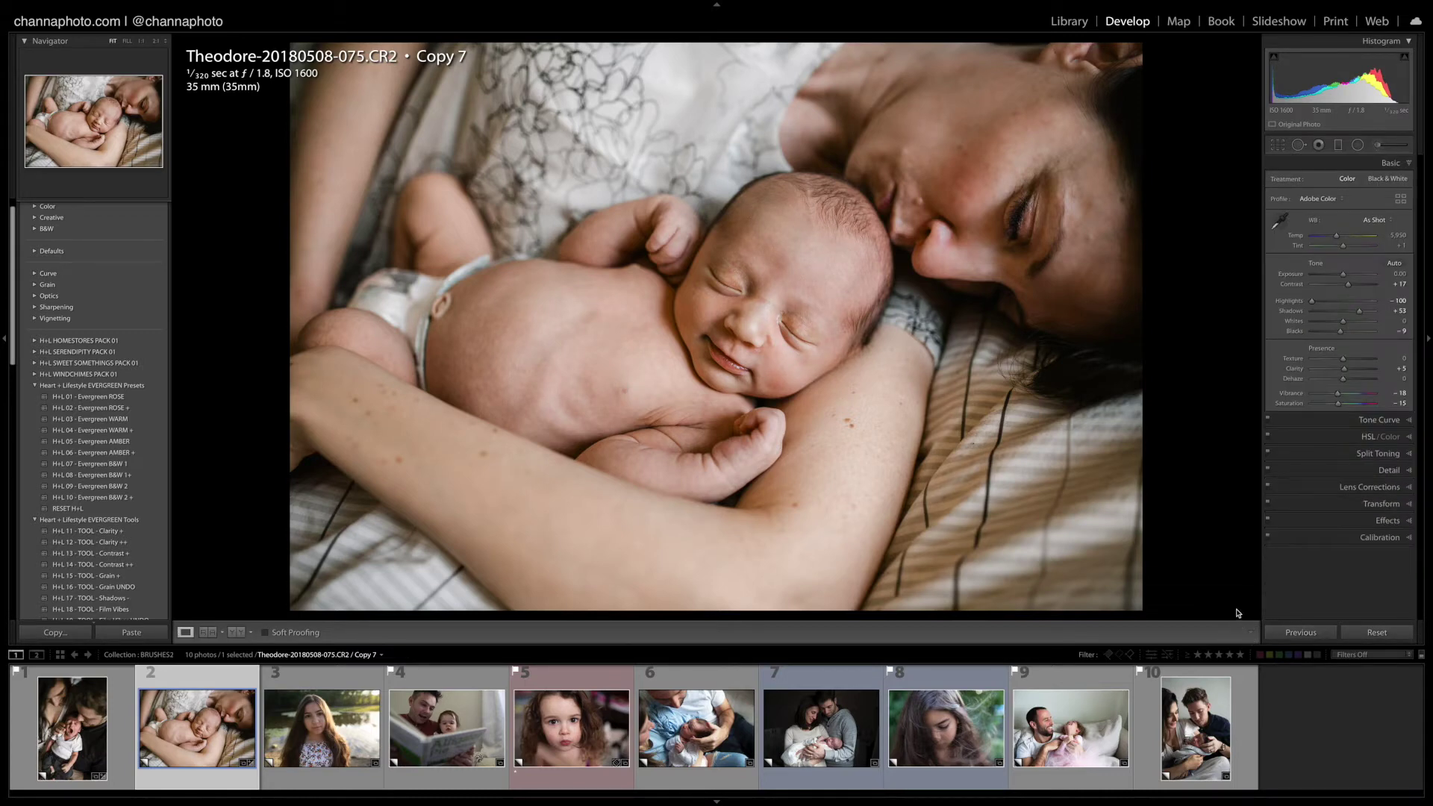
Step: Compare the before and after versions of the newborn photo
key("backslash")
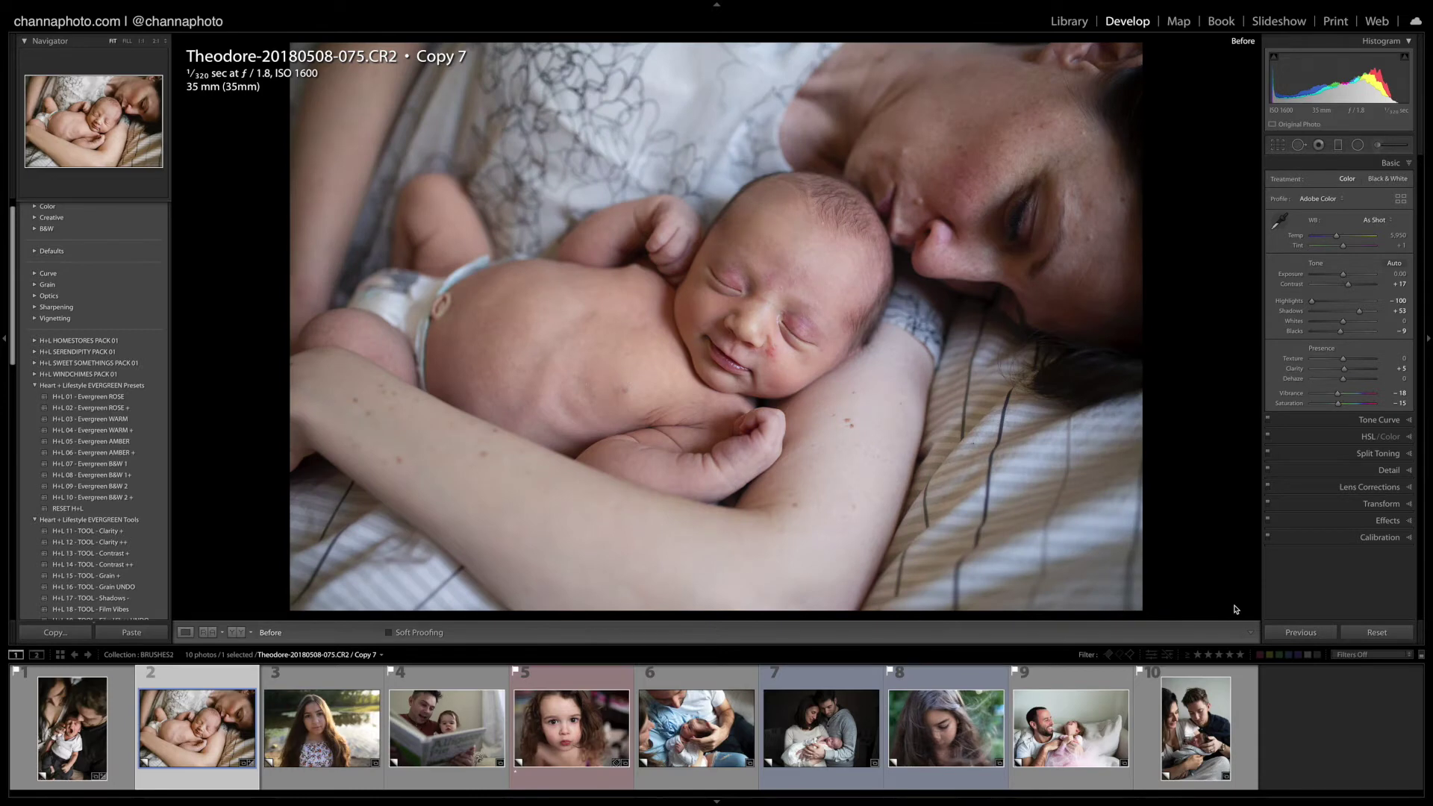
key("backslash")
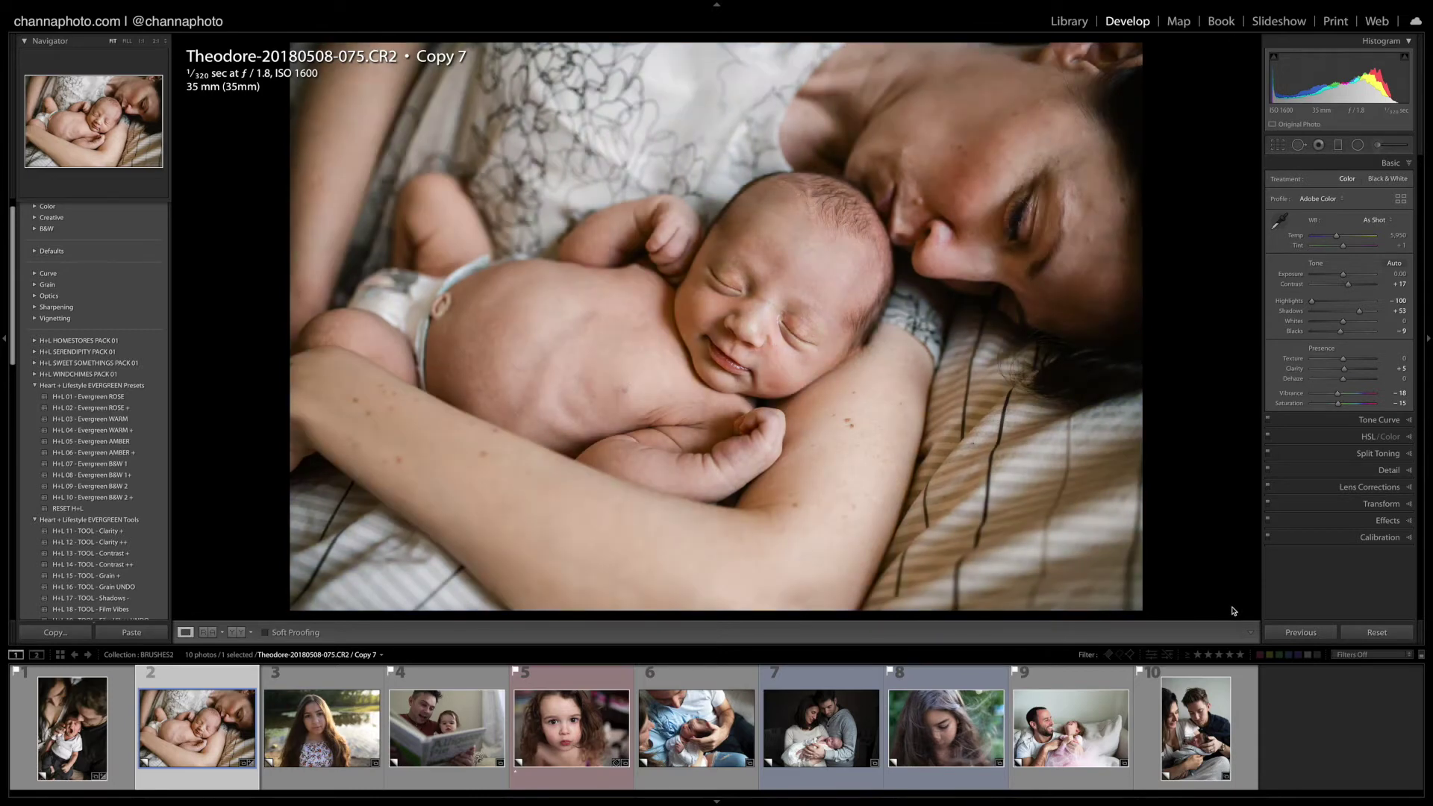
key("backslash")
key("backslash")
key("backslash")
key("backslash")
Step: Apply the H+L 03 - Evergreen WARM preset to the long-haired girl's lakeside portrait and set Temp to 6,377
left_click(321, 727)
mouse_move(282, 802)
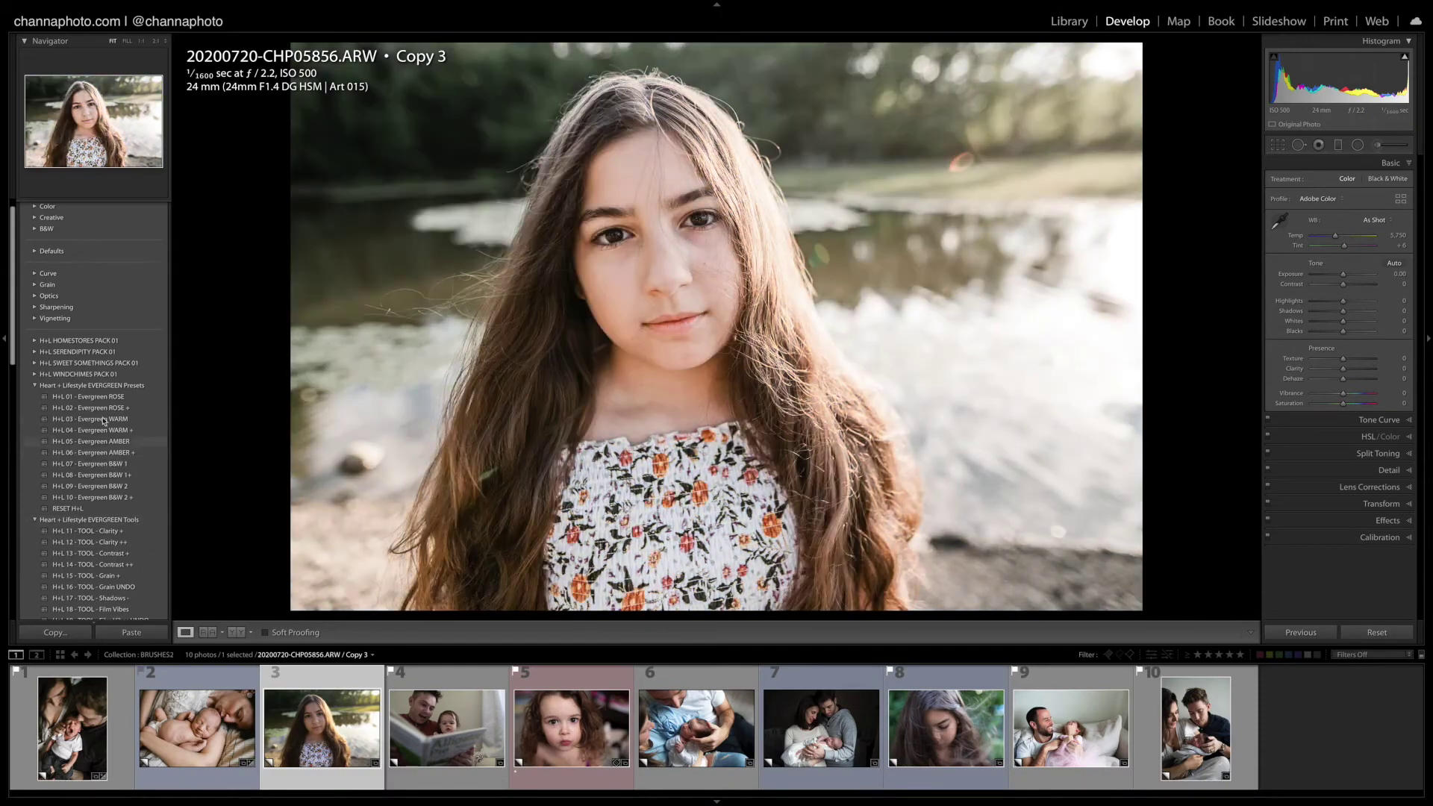
left_click(118, 420)
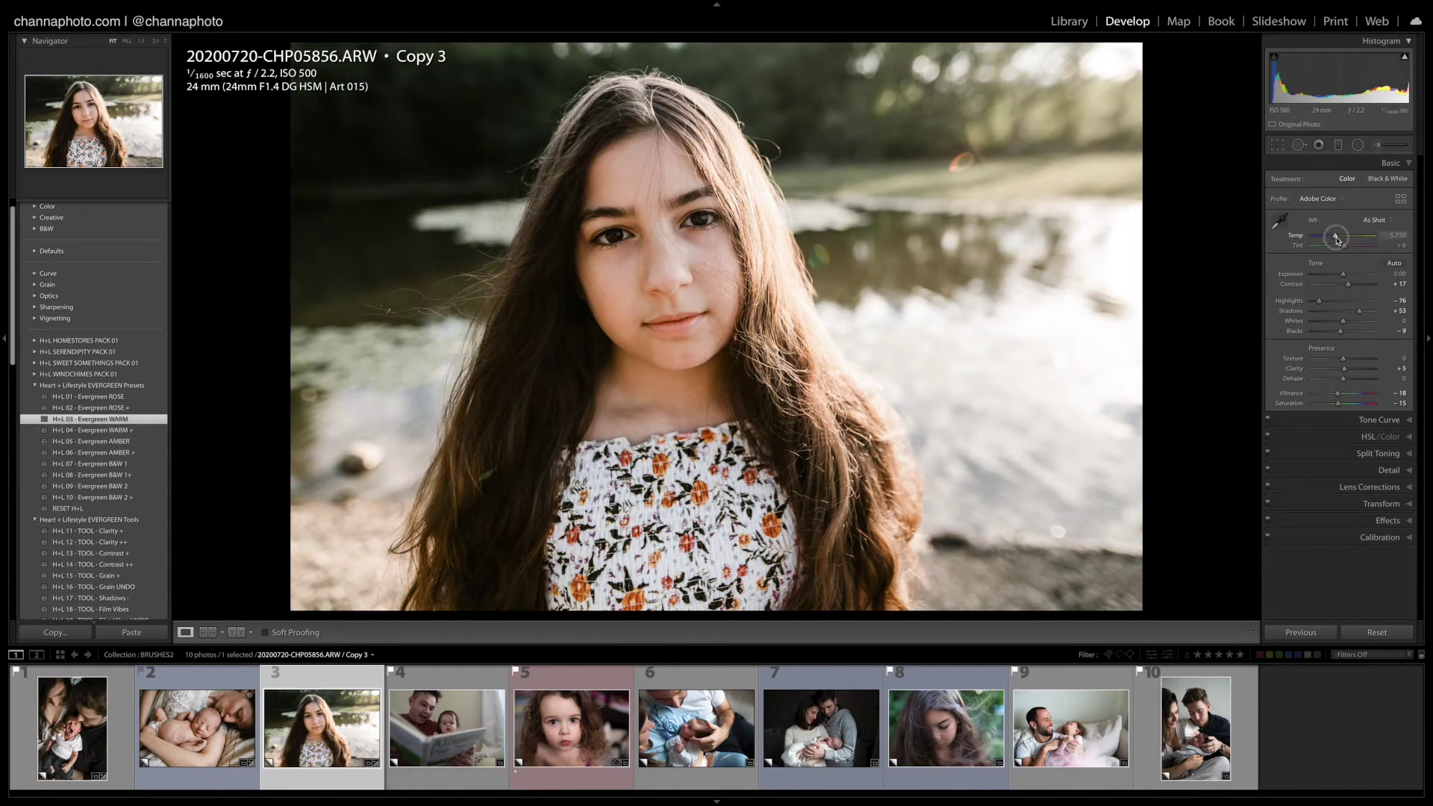
left_click_drag(1337, 239, 1339, 241)
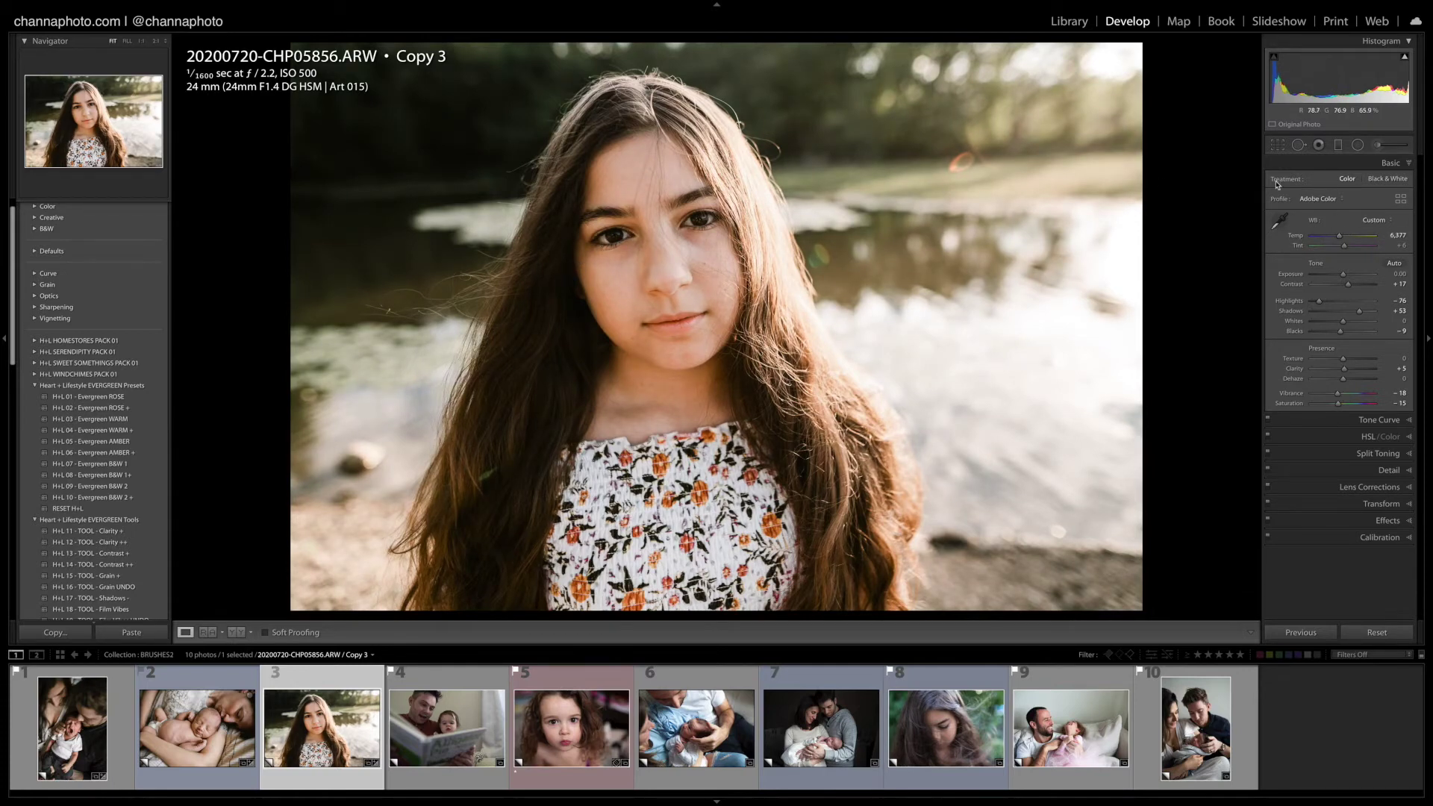
Step: Brush an H+L - EYES - Raise Under-Eye Shadows mask below the girl's eyes at size 4.0 and finish brush editing
left_click(1358, 145)
left_click(1385, 179)
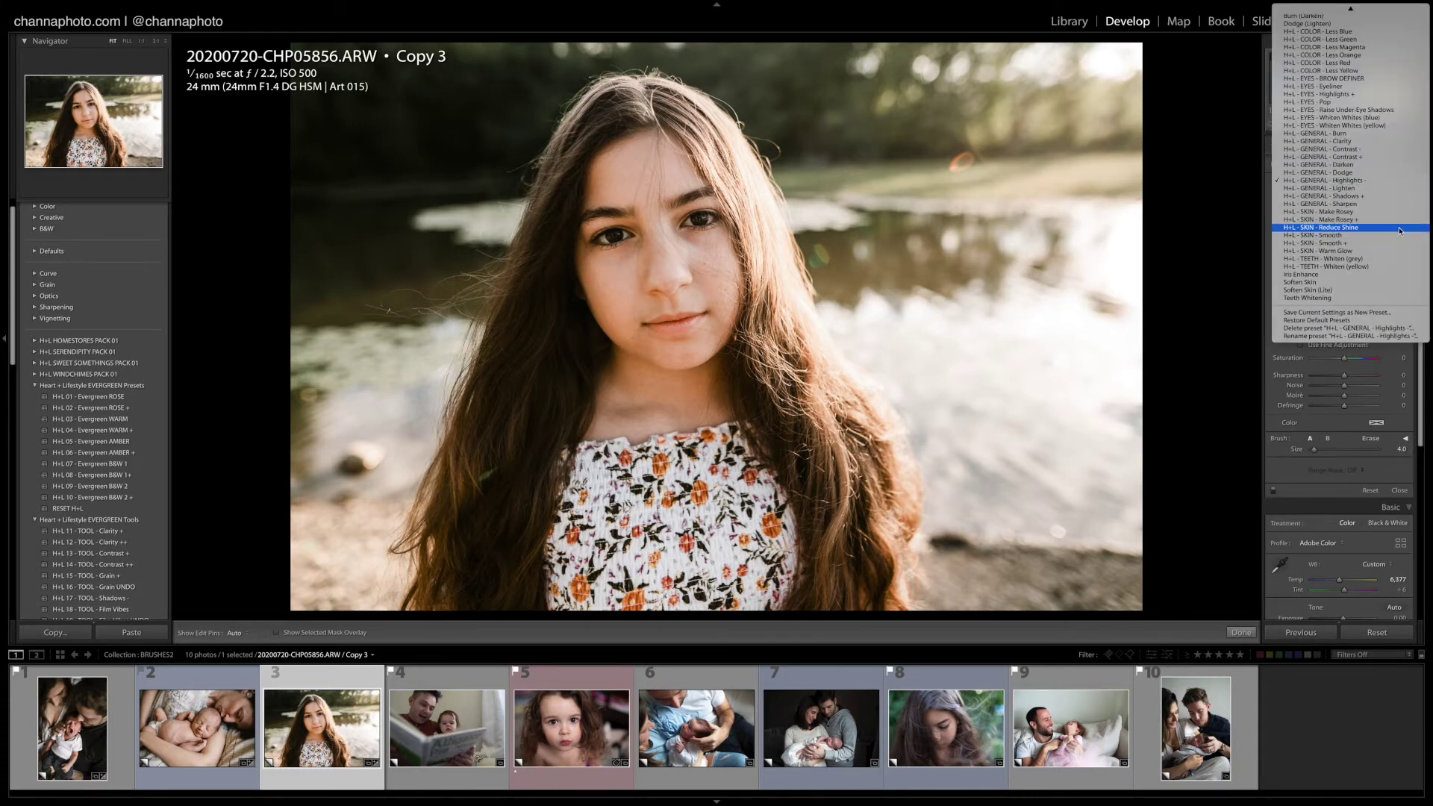
left_click(1337, 110)
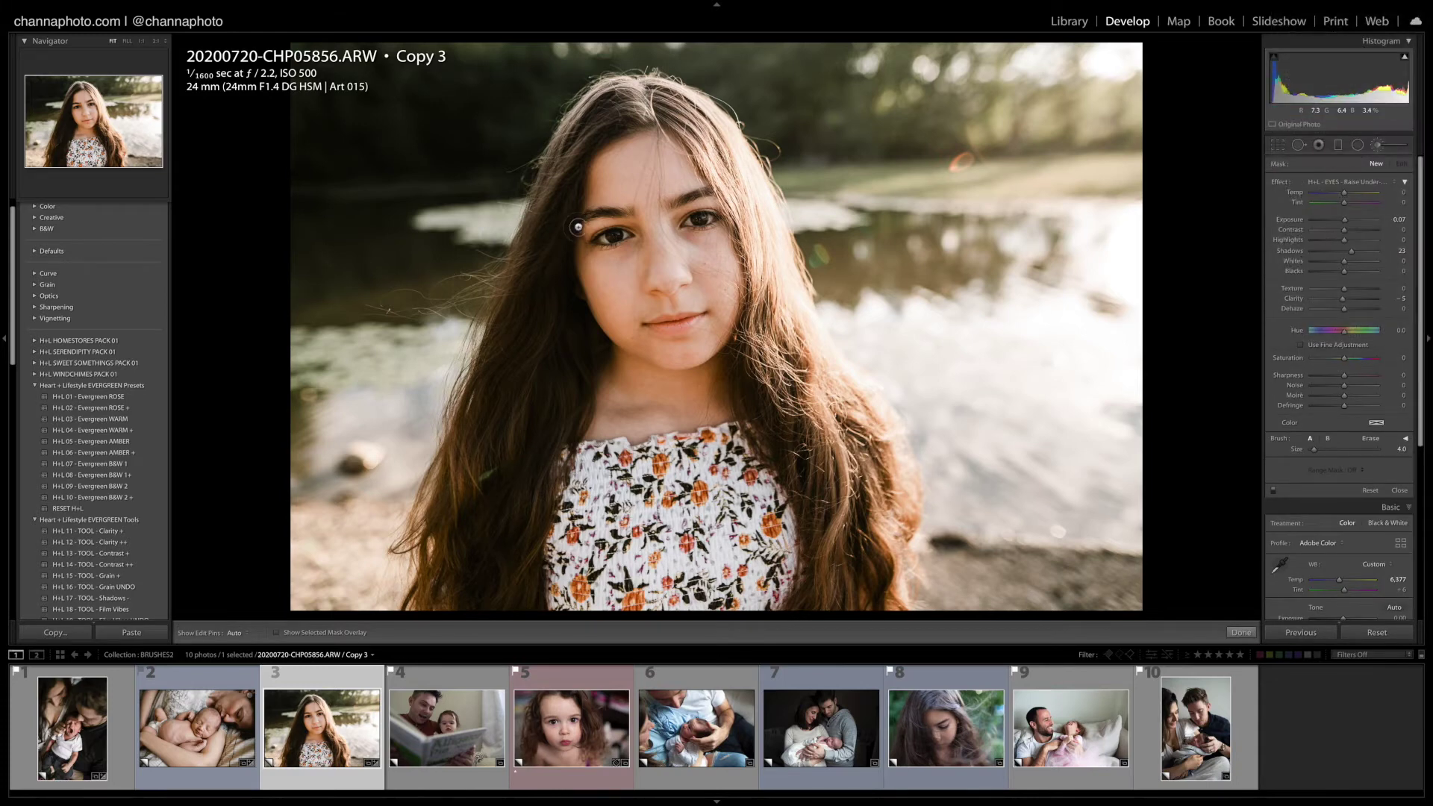
key("h")
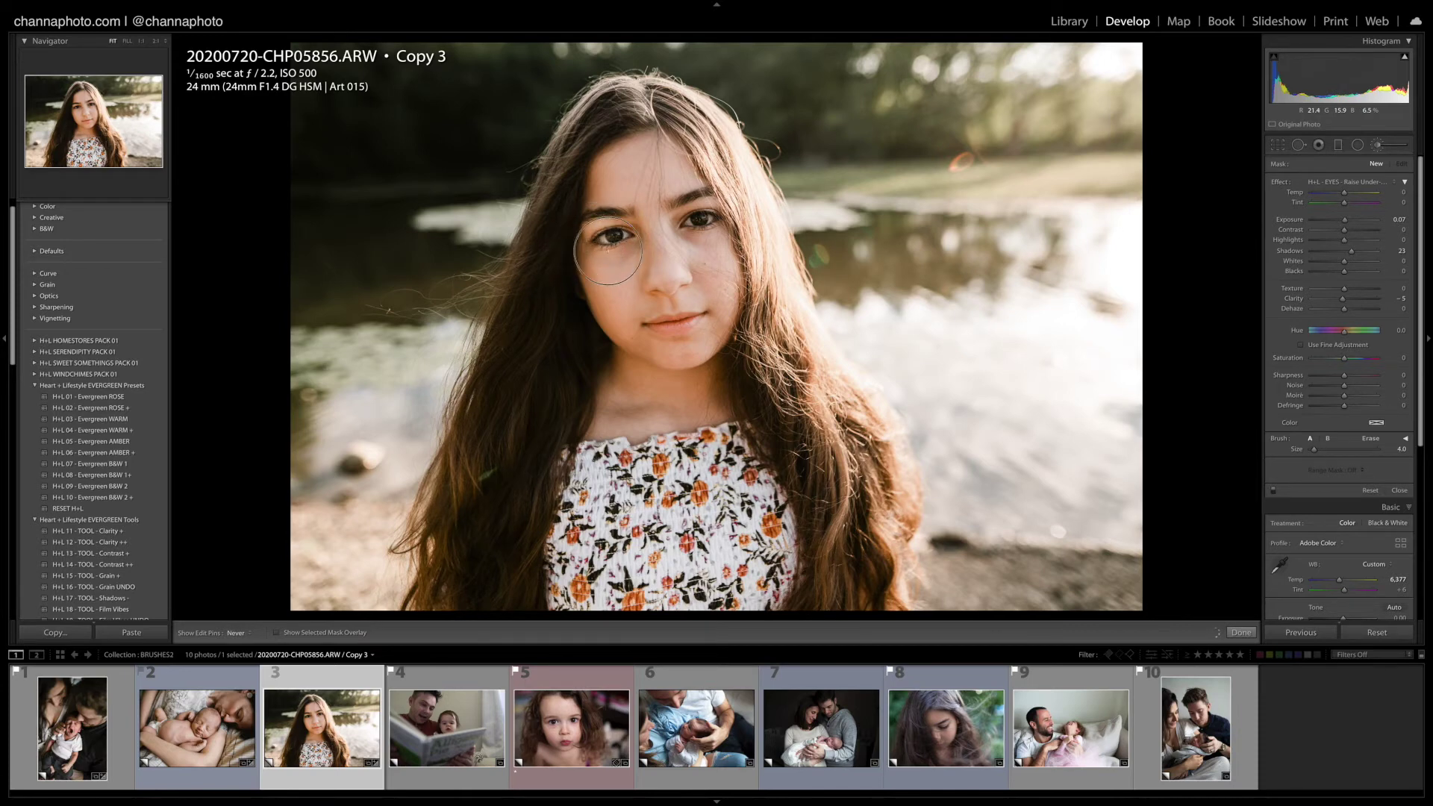
left_click(571, 239)
key("h")
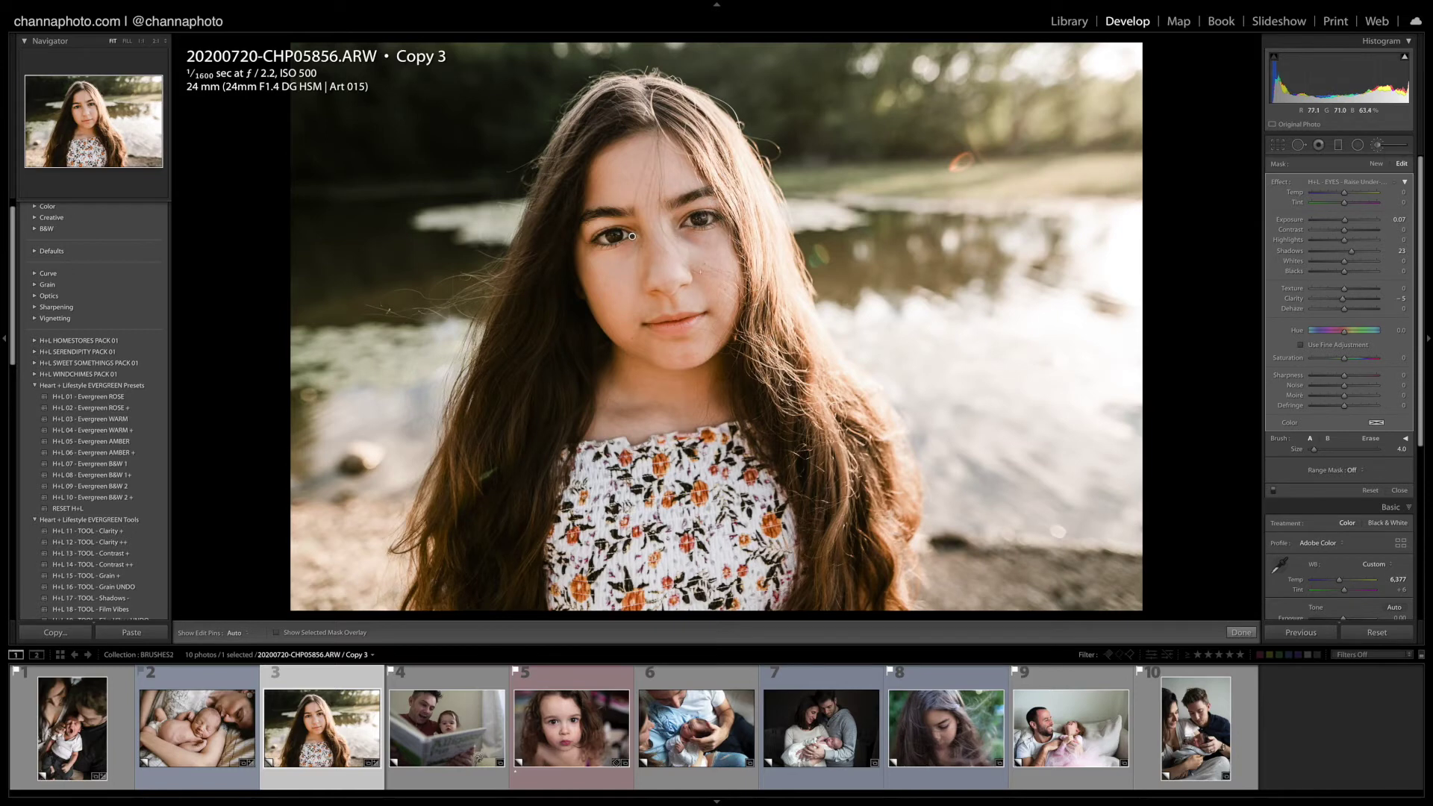
left_click(1241, 633)
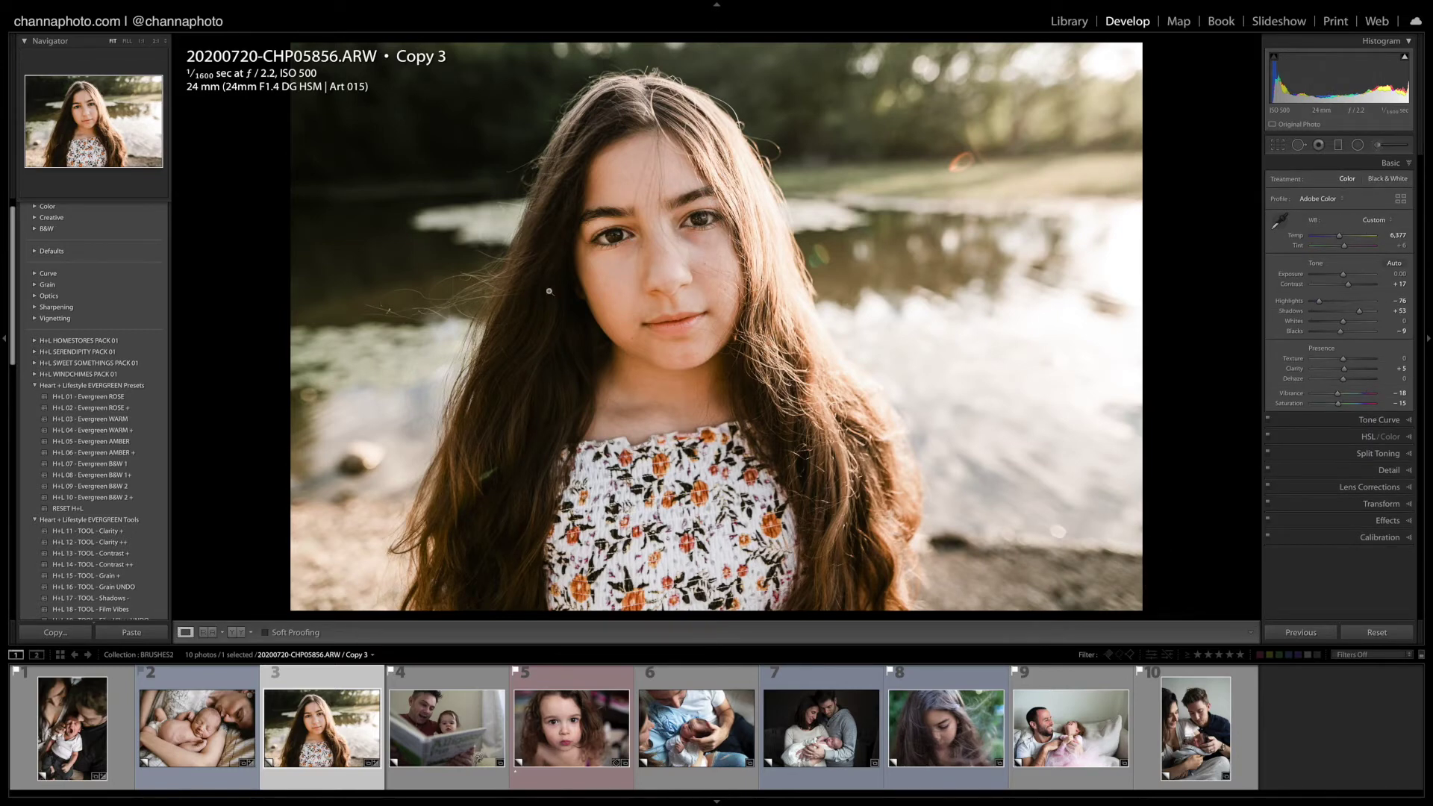
Step: Brush an H+L - EYES - Pop mask over the girl's irises at size 3.0
left_click(619, 268)
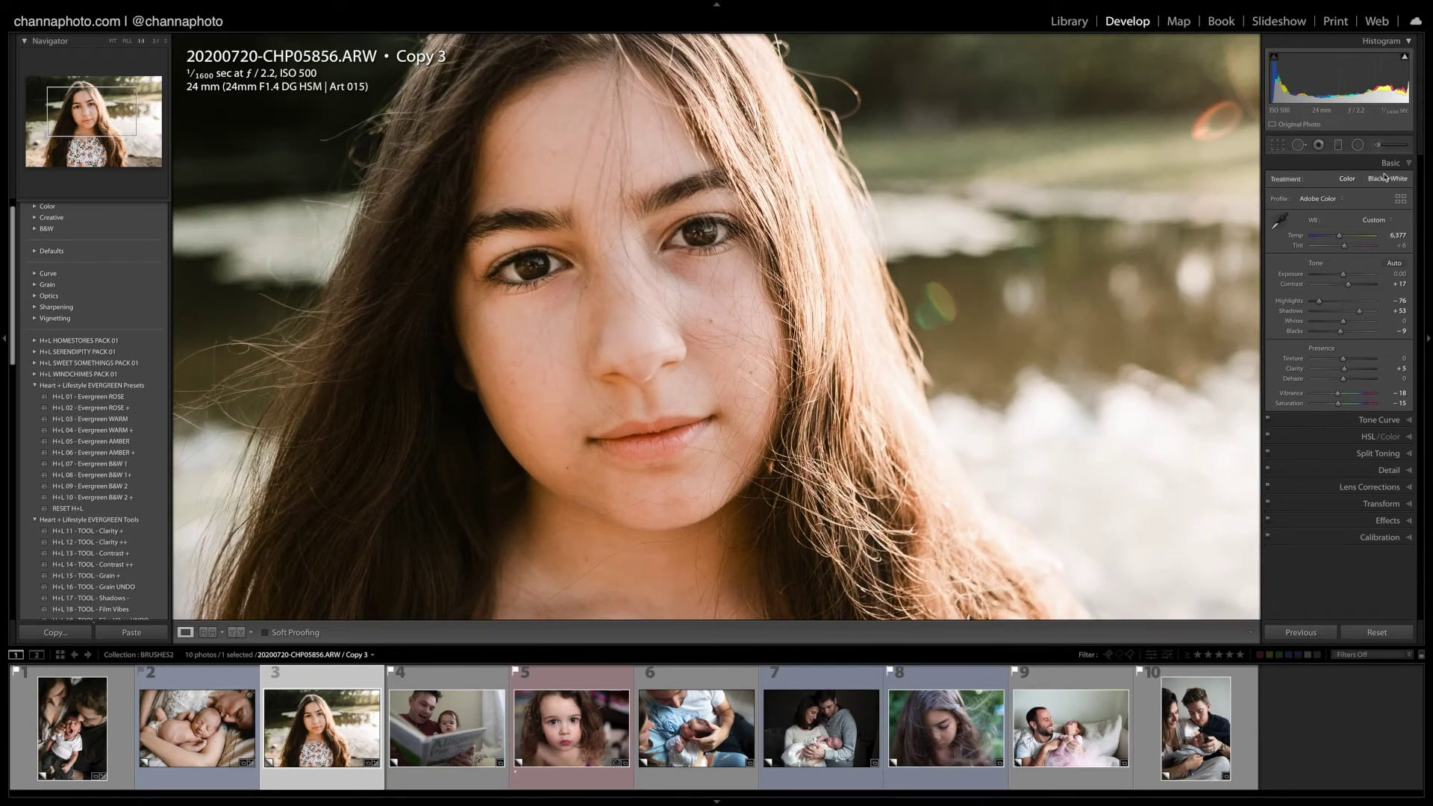
left_click(1378, 145)
left_click(1368, 184)
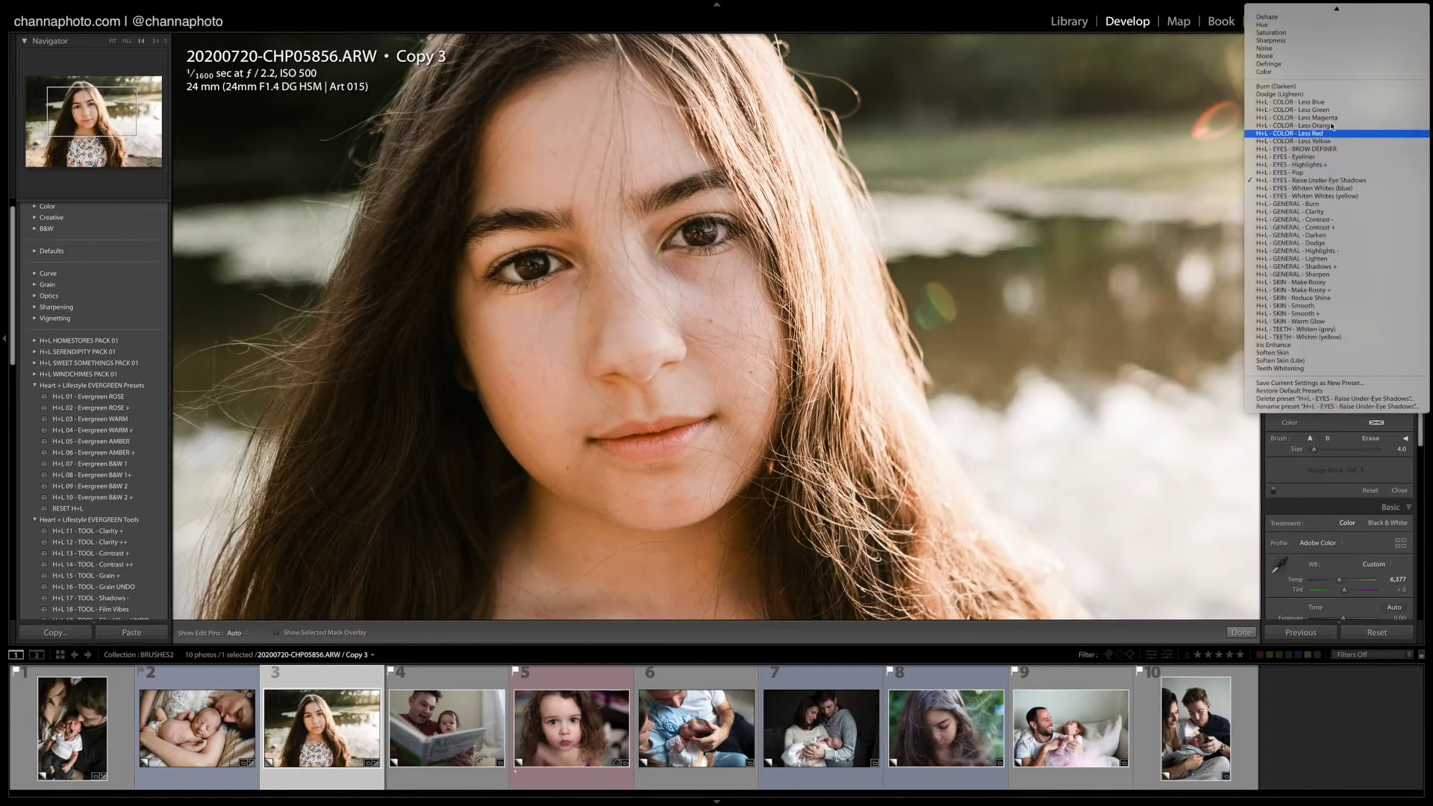
left_click(1366, 168)
left_click(1368, 182)
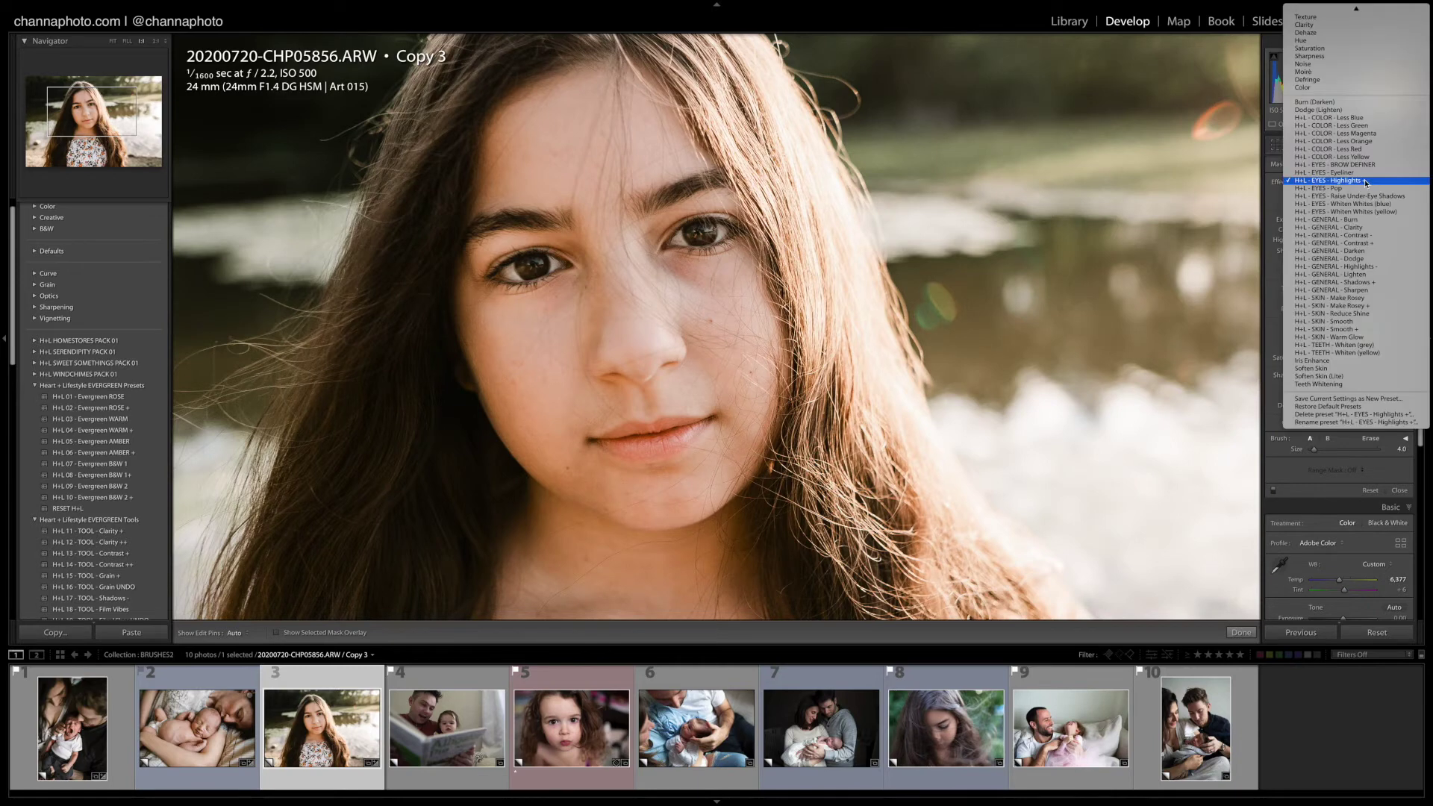
left_click(1343, 191)
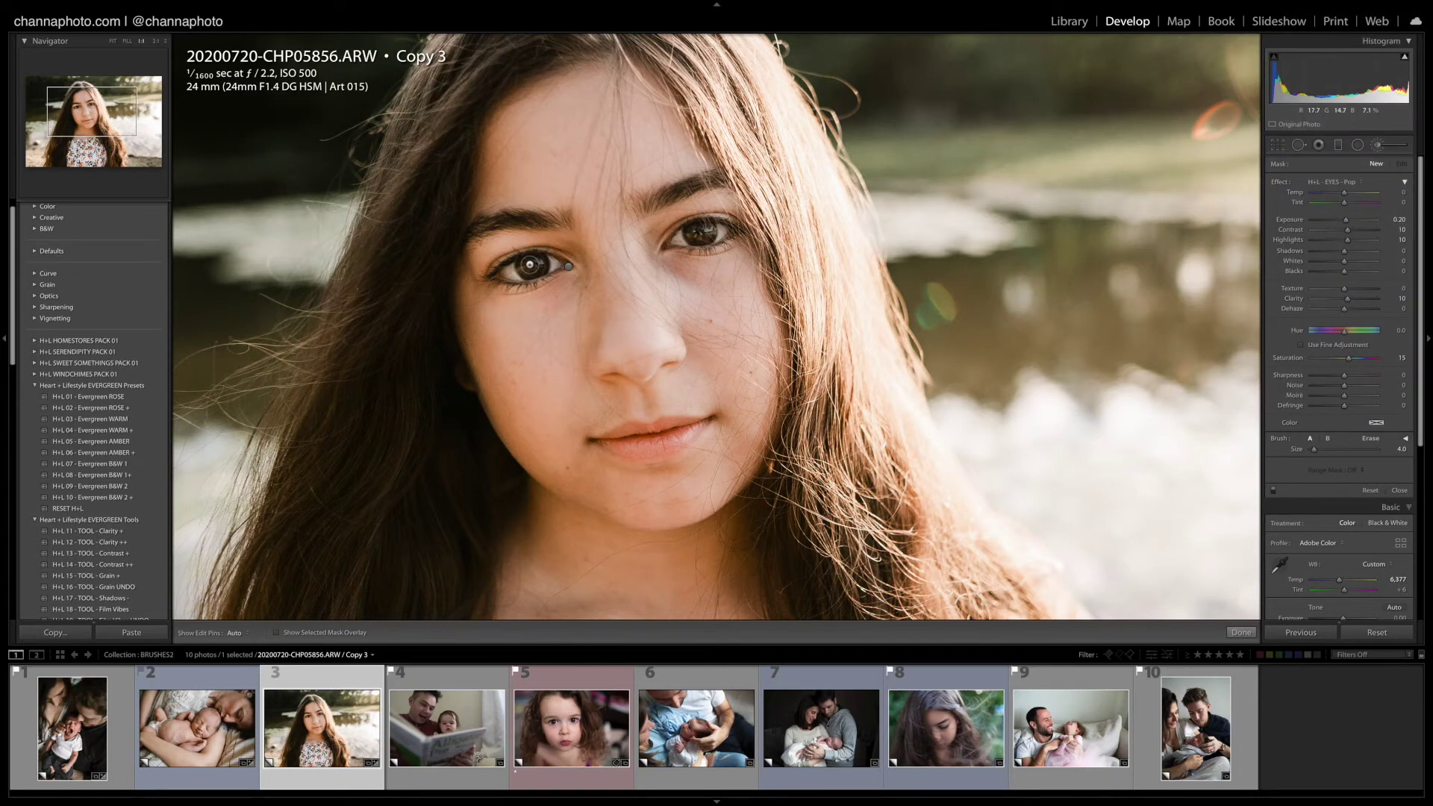
mouse_move(527, 261)
left_mouse_down()
mouse_move(516, 268)
mouse_move(530, 260)
left_mouse_up()
key("h")
key("h")
key("h")
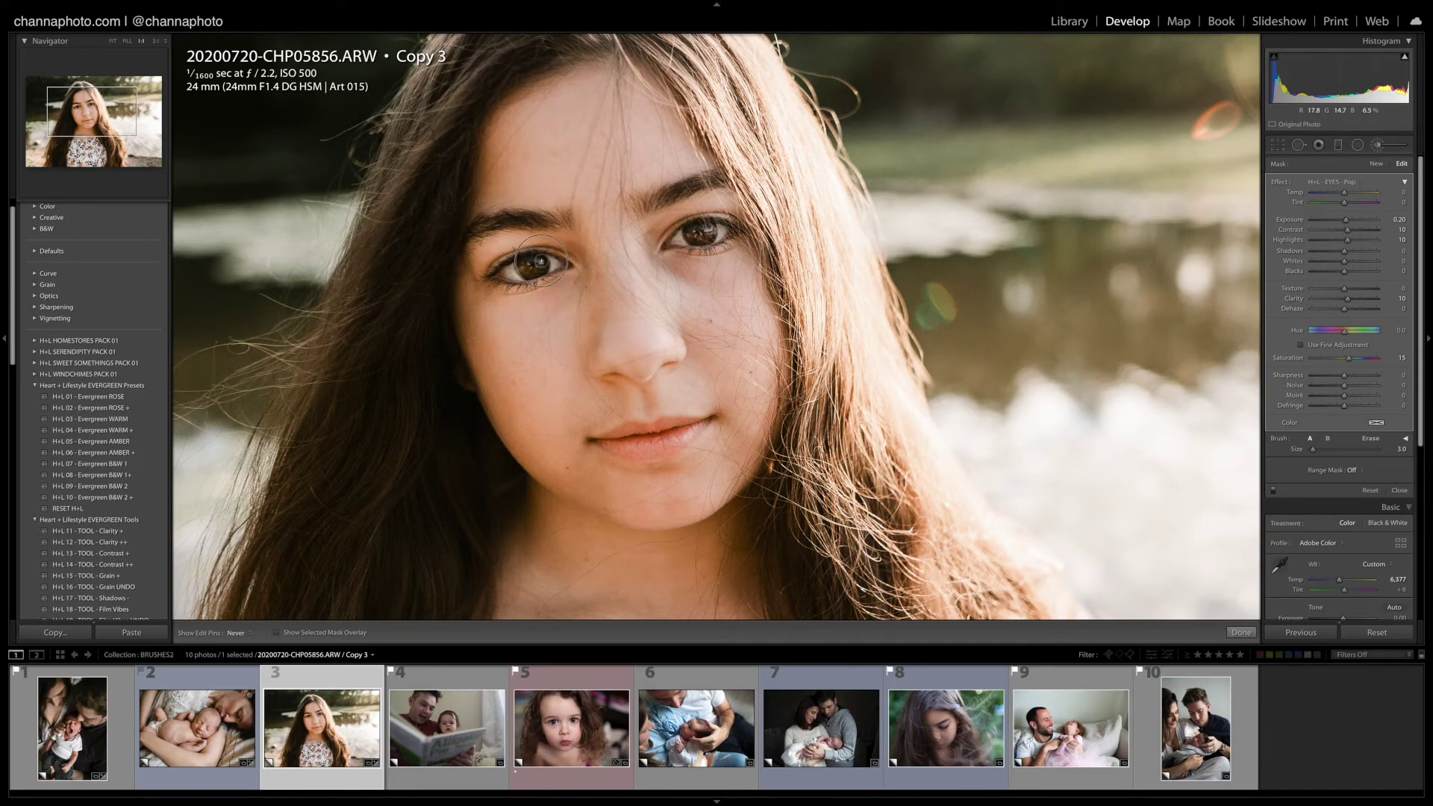
Step: Brush a new H+L - EYES - Eyeliner mask along the lash lines of both eyes at size 2.0 and finish brush editing
left_click(1377, 164)
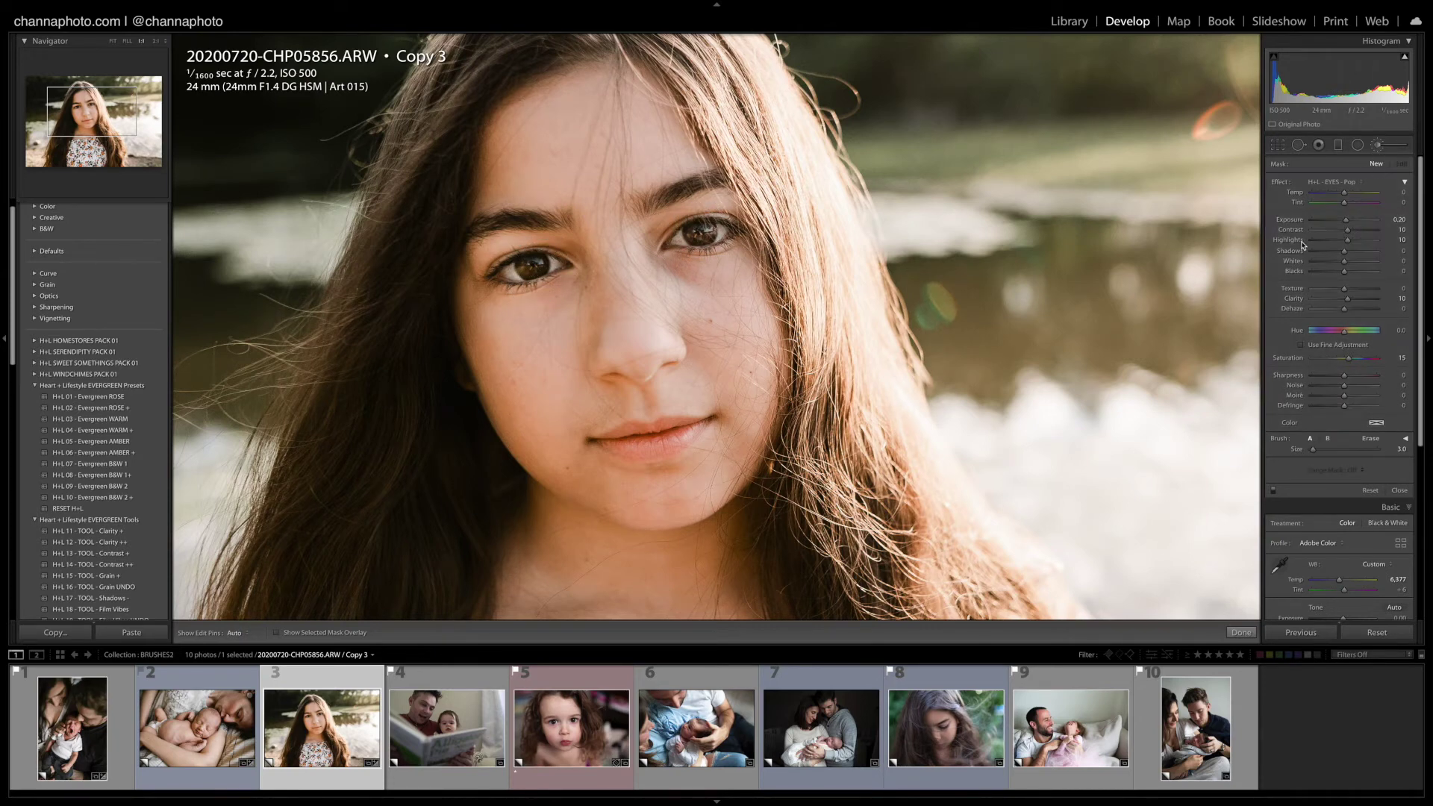
left_click(1348, 181)
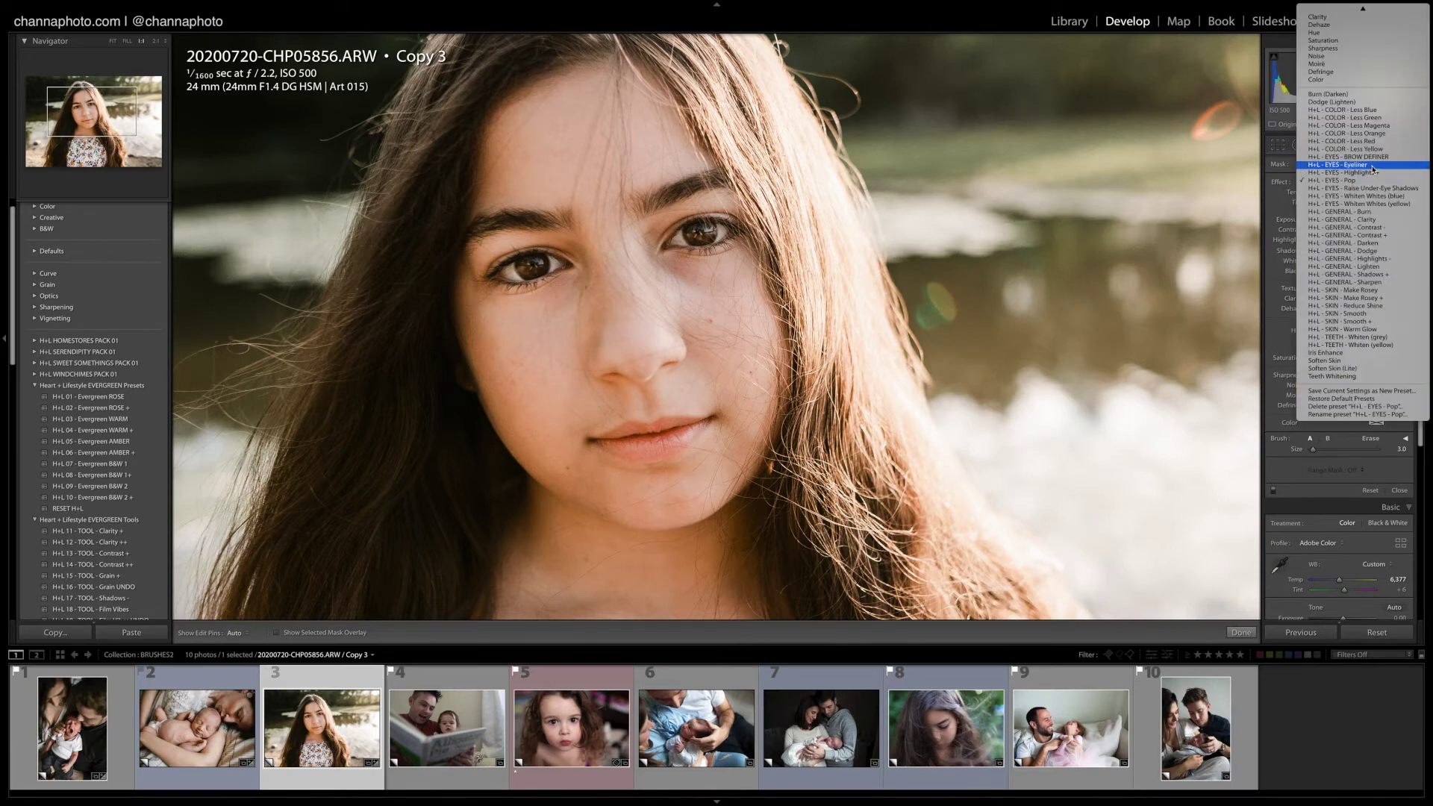
left_click(1350, 172)
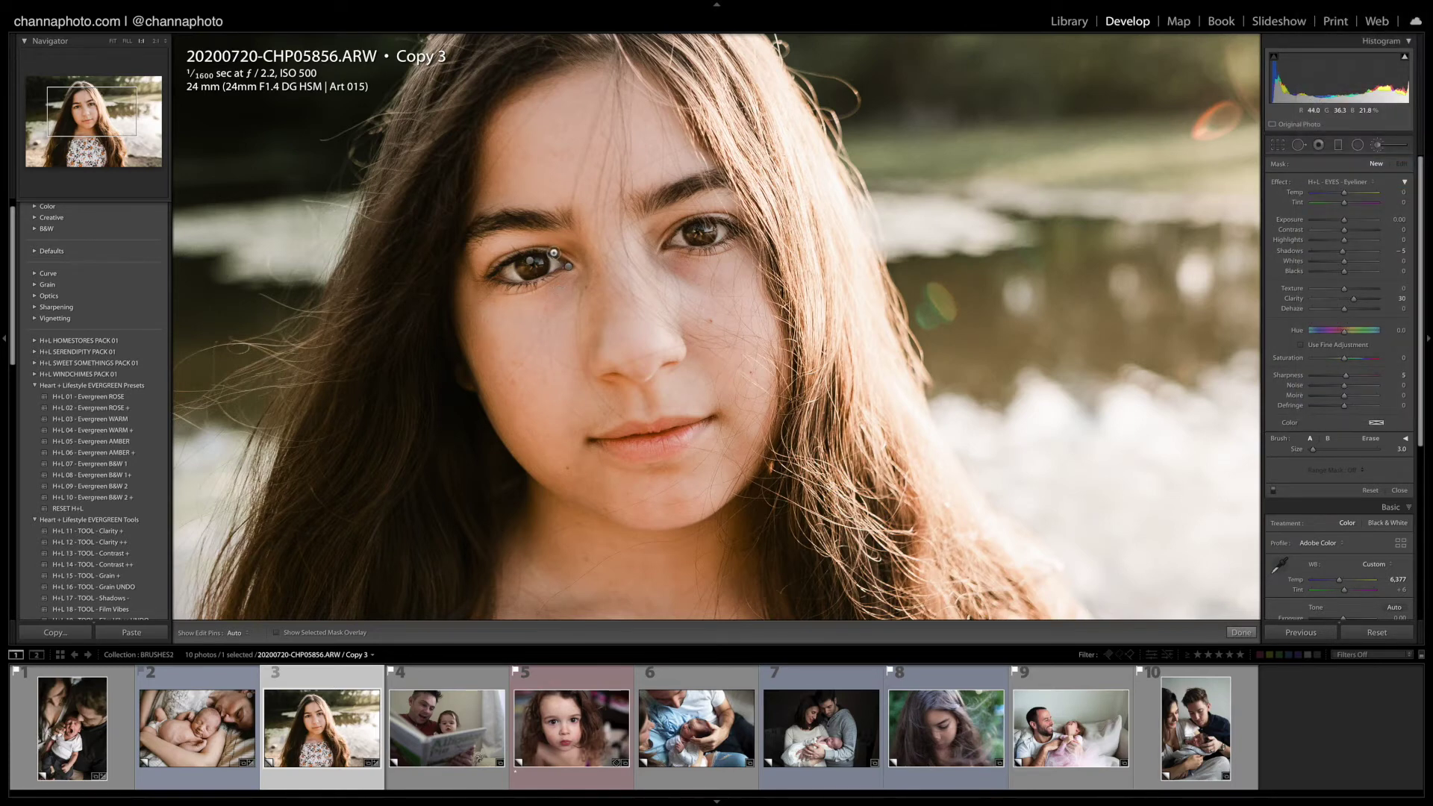
key("h")
mouse_move(557, 257)
left_mouse_down()
mouse_move(522, 252)
mouse_move(485, 274)
mouse_move(550, 282)
left_mouse_up()
key("h")
mouse_move(666, 243)
left_mouse_down()
mouse_move(713, 209)
mouse_move(698, 220)
mouse_move(755, 233)
left_mouse_up()
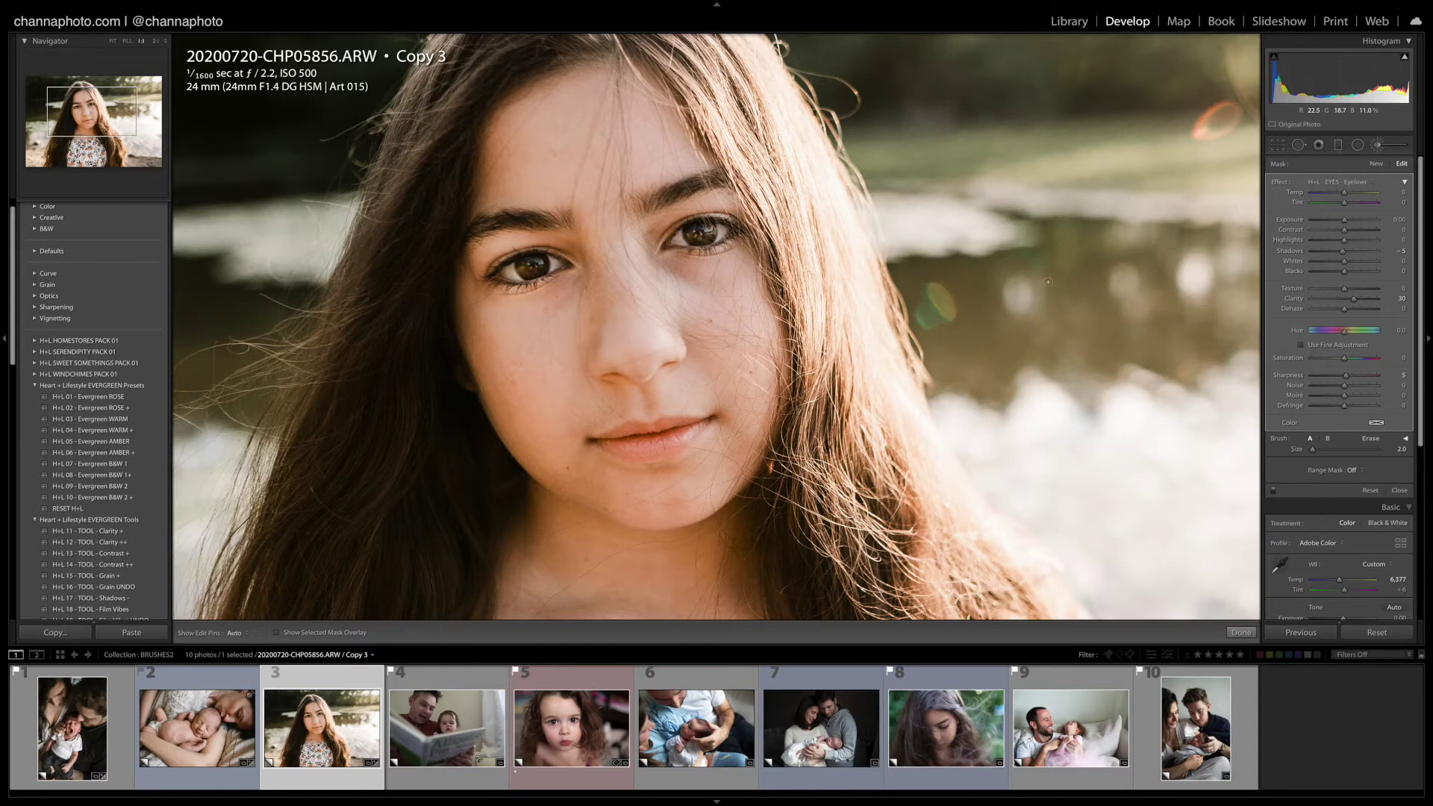
left_click(1242, 633)
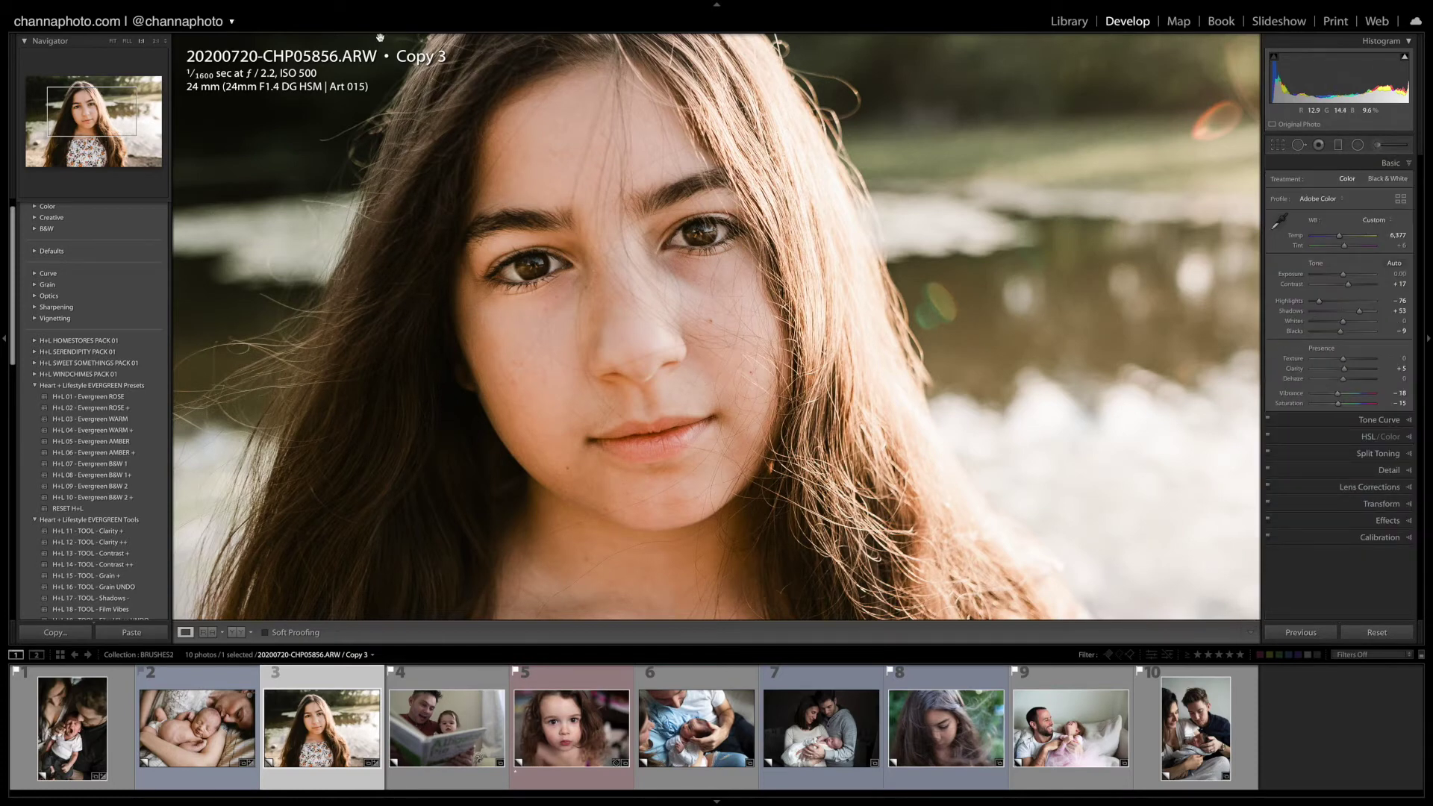
Step: Brush an H+L - SKIN - Make Rosey mask over the girl's lips at size 5.0
left_click(1378, 144)
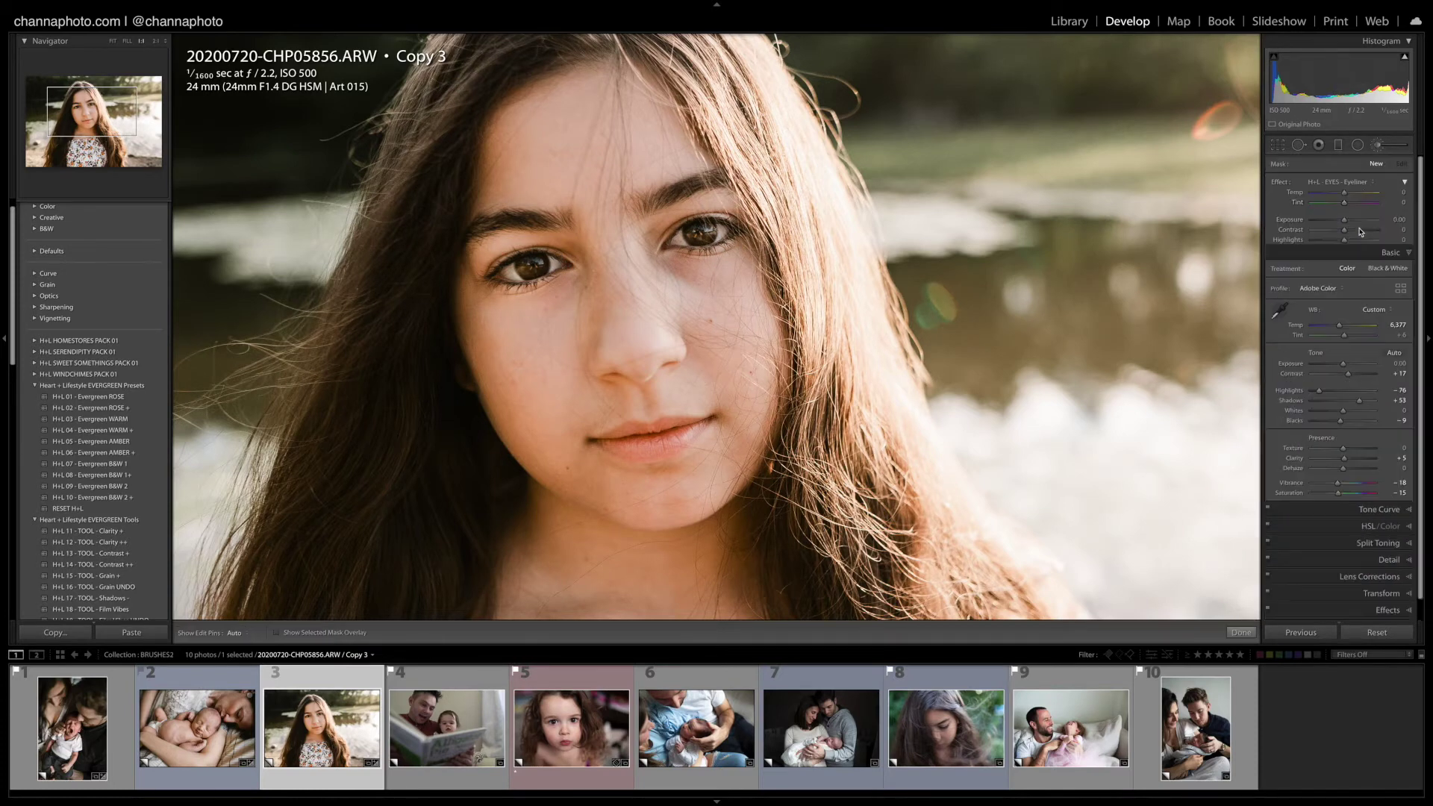
left_click(1365, 185)
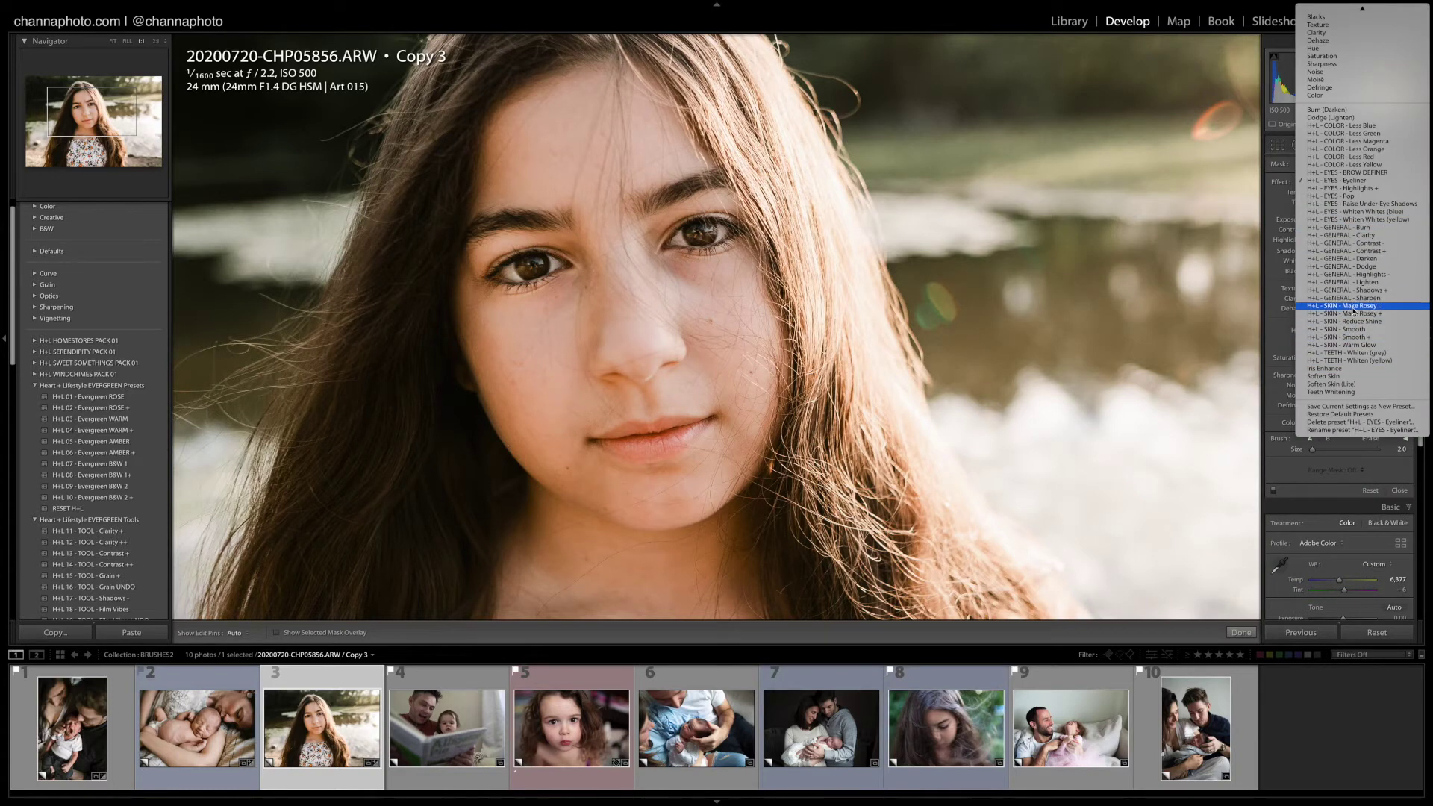
left_click(1344, 306)
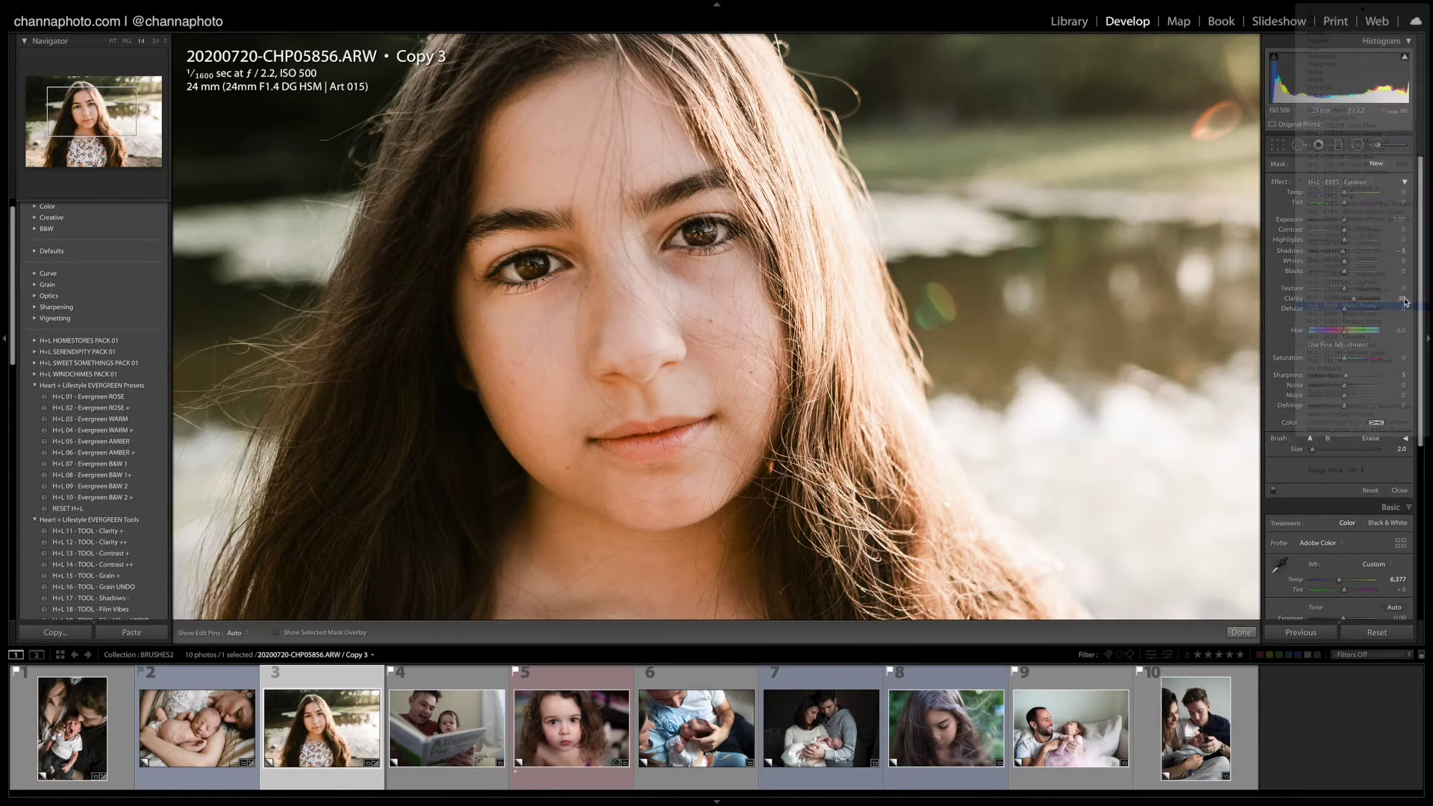
key("h")
mouse_move(617, 439)
left_mouse_down()
mouse_move(685, 426)
mouse_move(617, 440)
mouse_move(690, 437)
left_mouse_up()
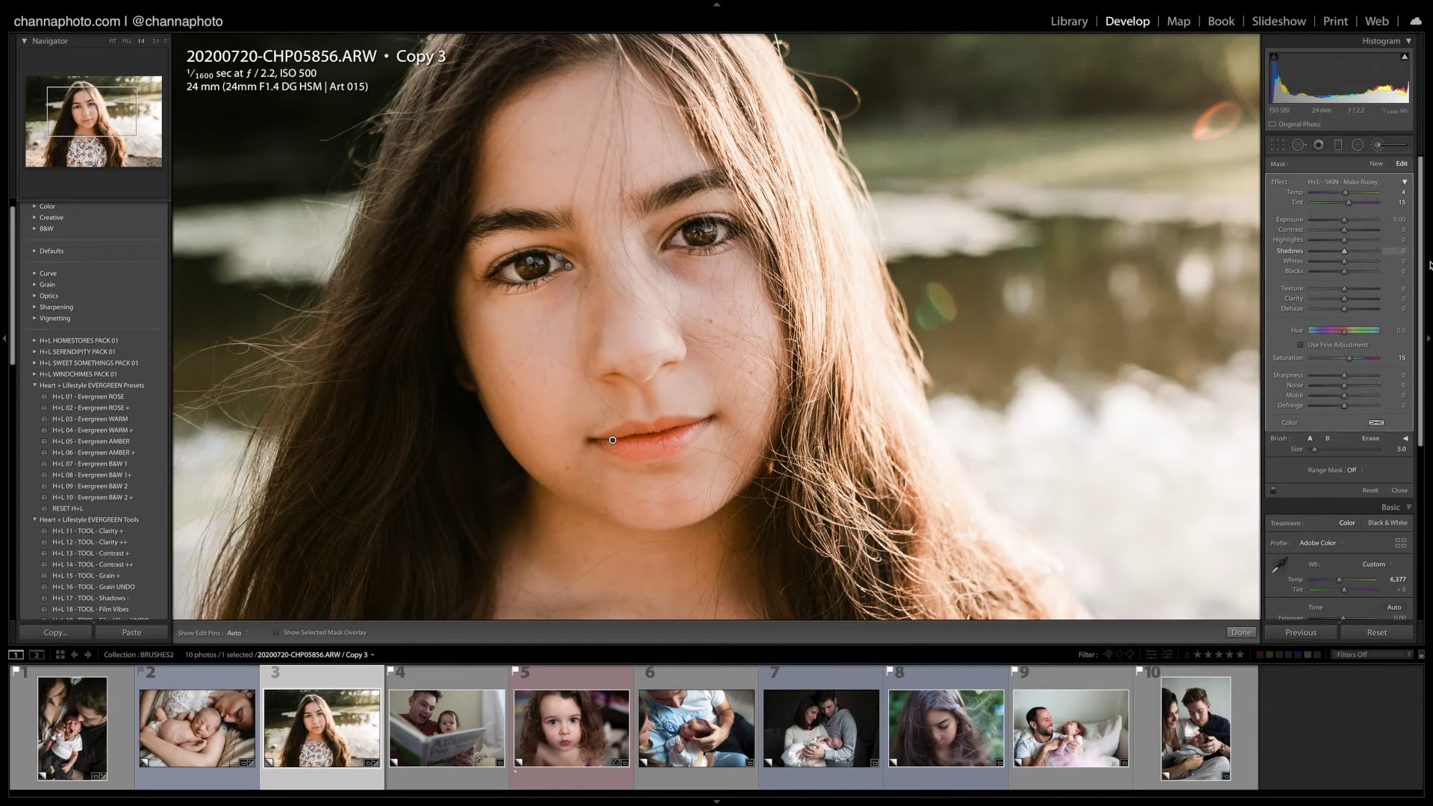
Step: Set the lip mask's Tint to 11 and Shadows to -21, adjust its Saturation, and finish brush editing
left_click_drag(1357, 207, 1354, 217)
left_click(1350, 359)
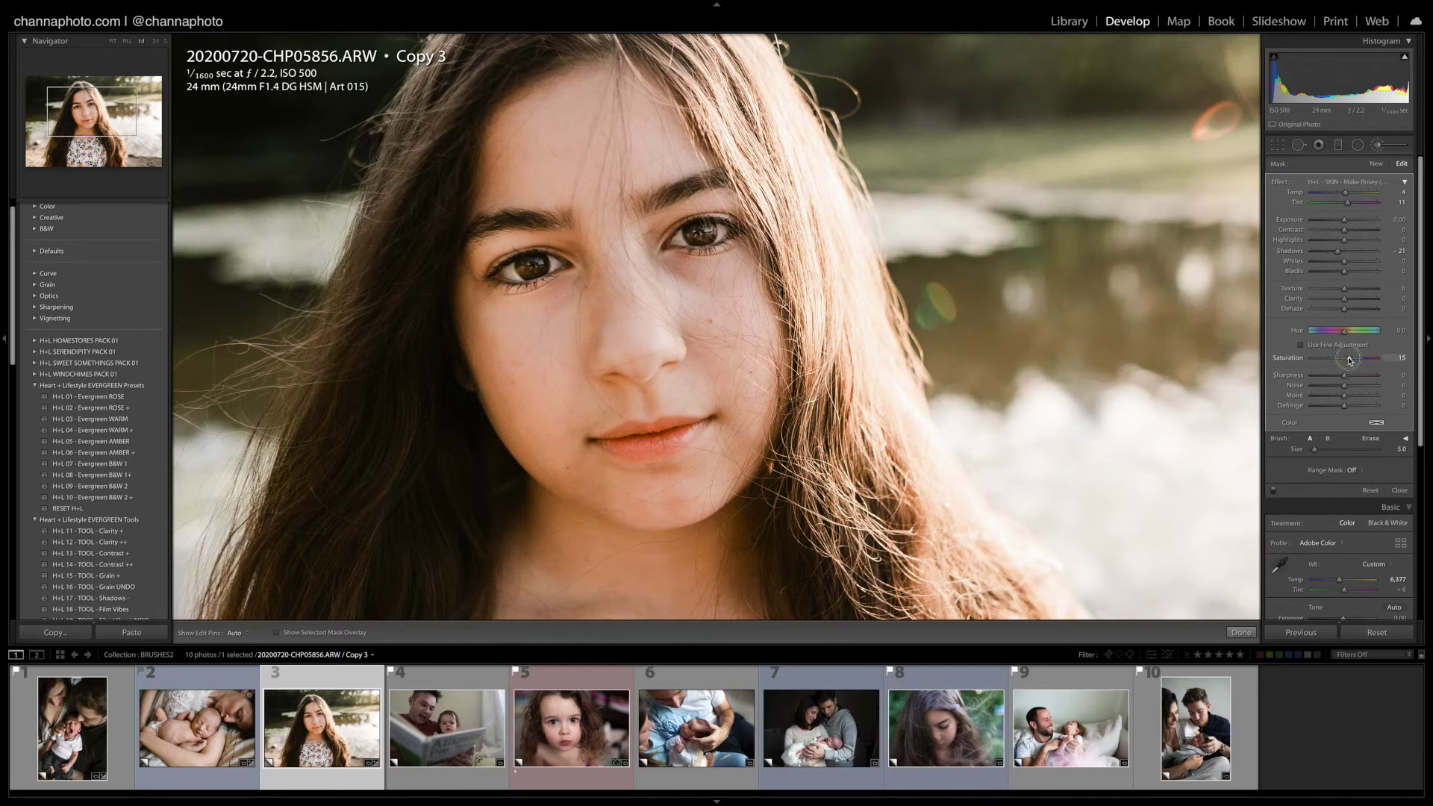
left_click_drag(1364, 361, 1353, 368)
left_click(1242, 632)
left_click(1216, 574)
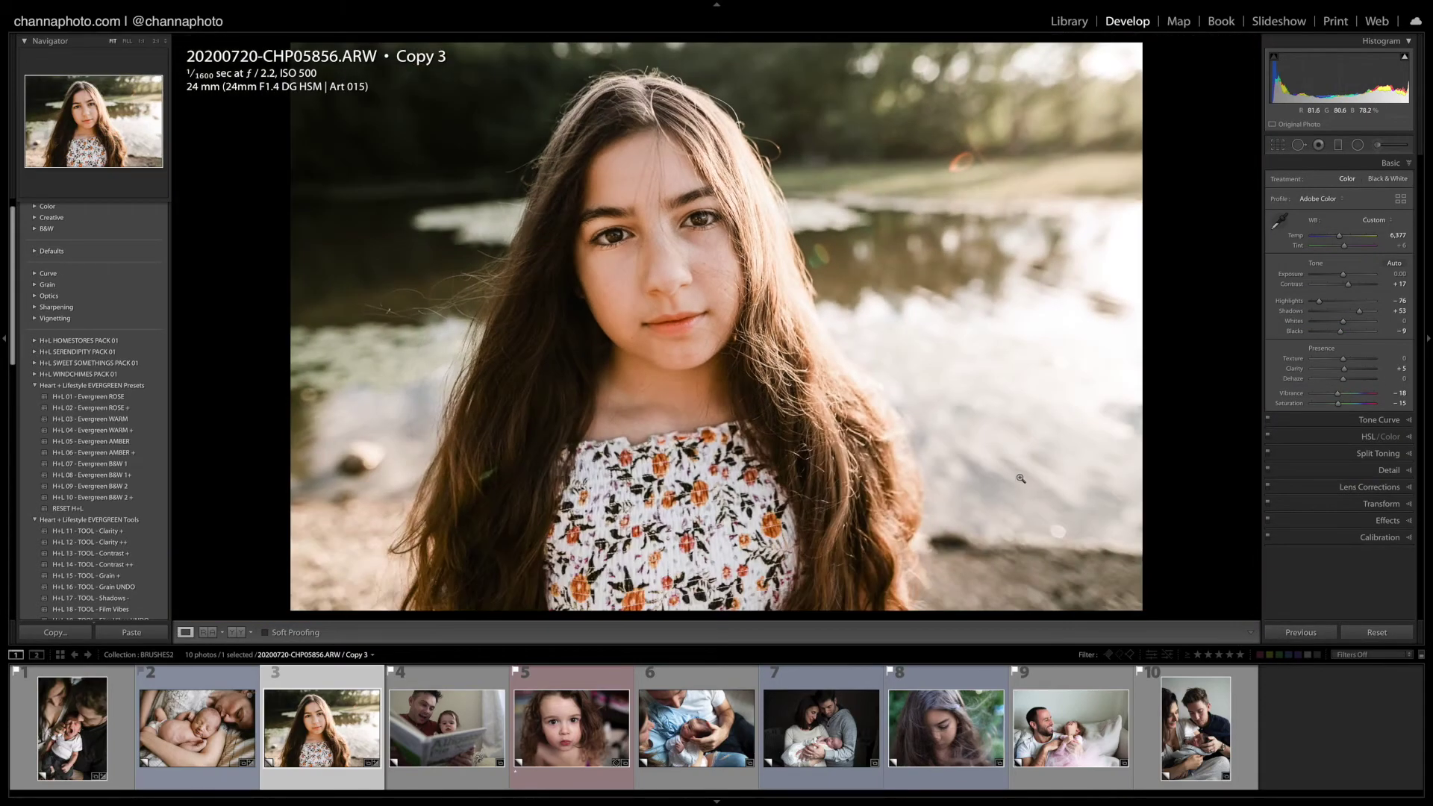
Step: Apply the H+L 11 - TOOL - Clarity + preset to the girl's portrait
left_click(104, 531)
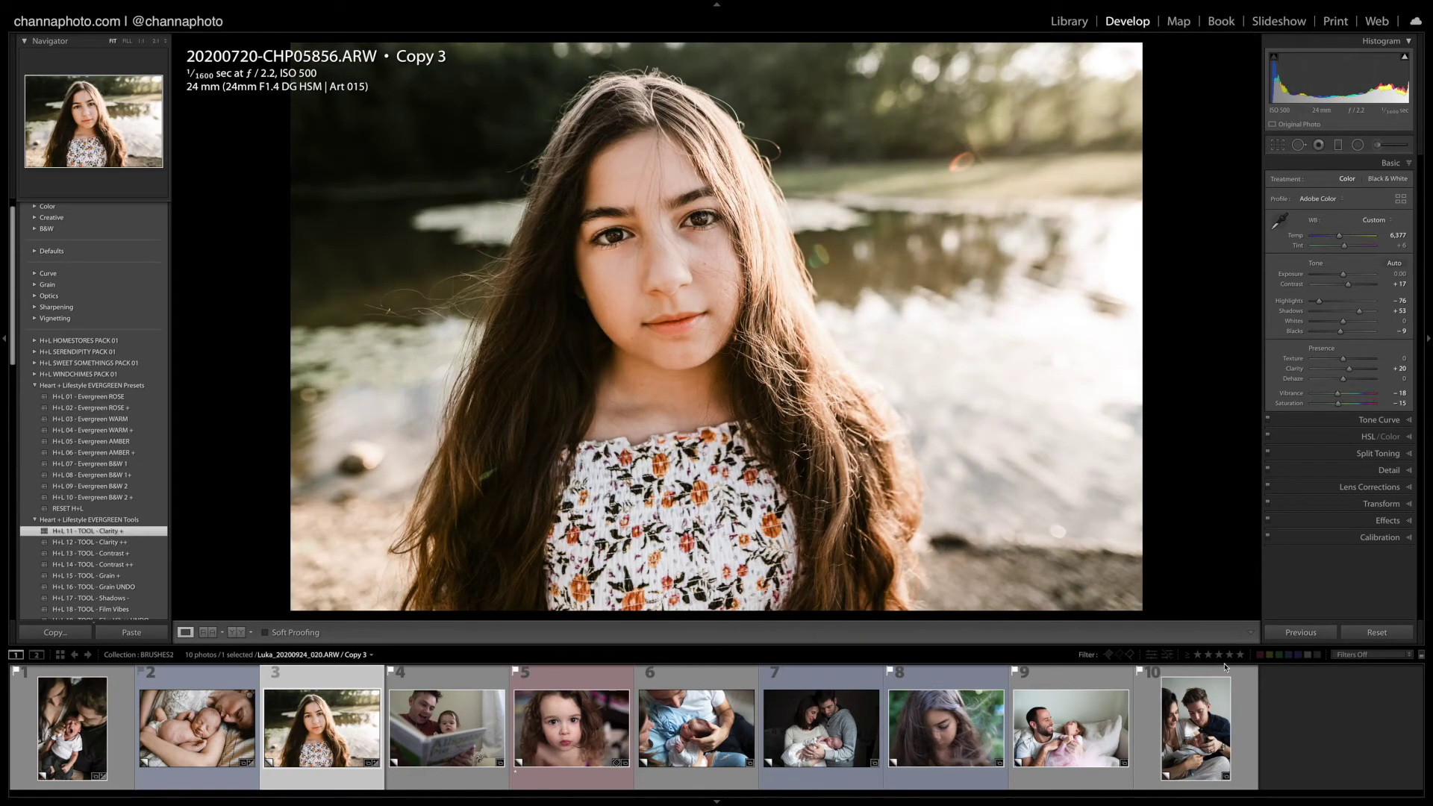
Step: Compare the girl's edited lakeside portrait with its original version several times
key("backslash")
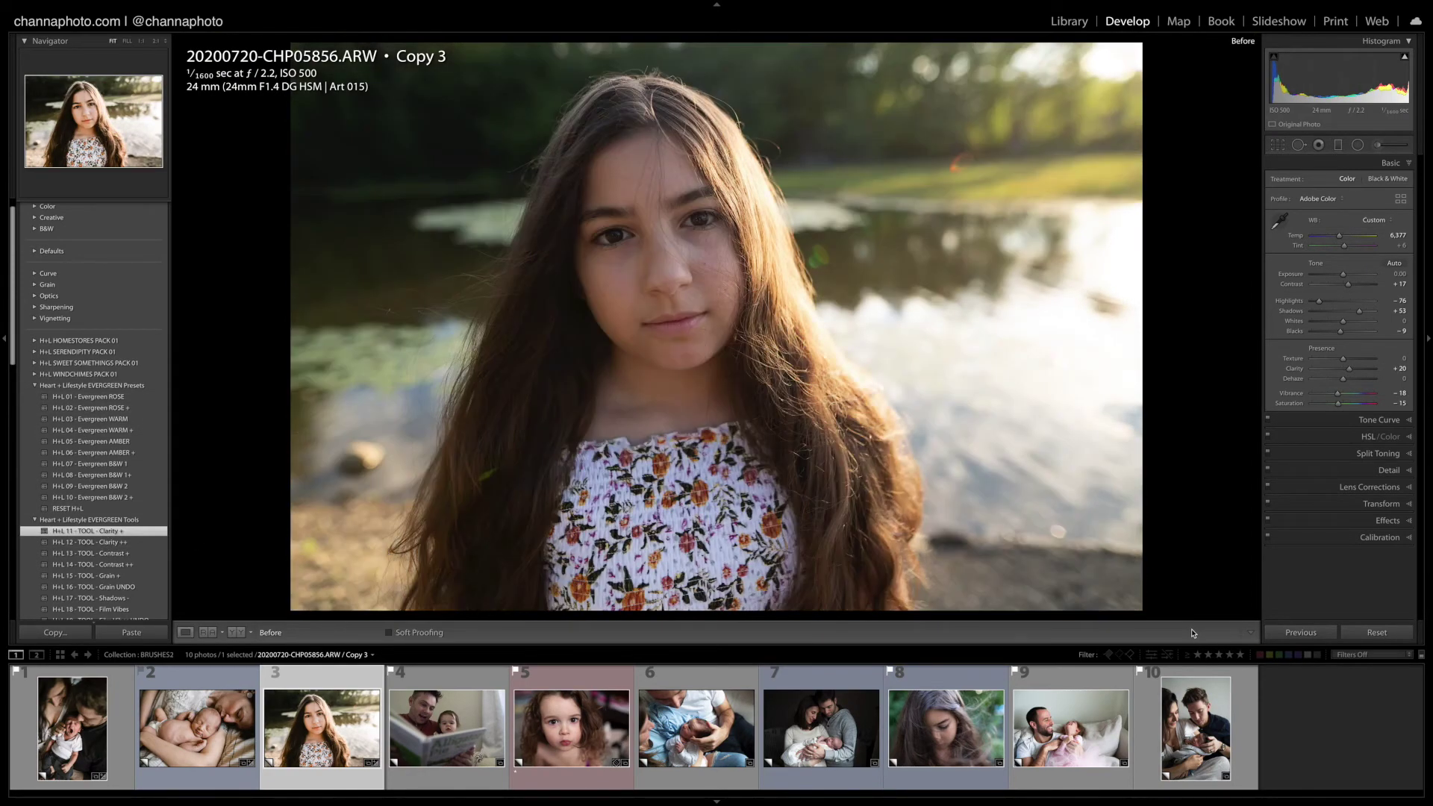
key("backslash")
key("backslash")
key("backslash")
key("backslash")
key("backslash")
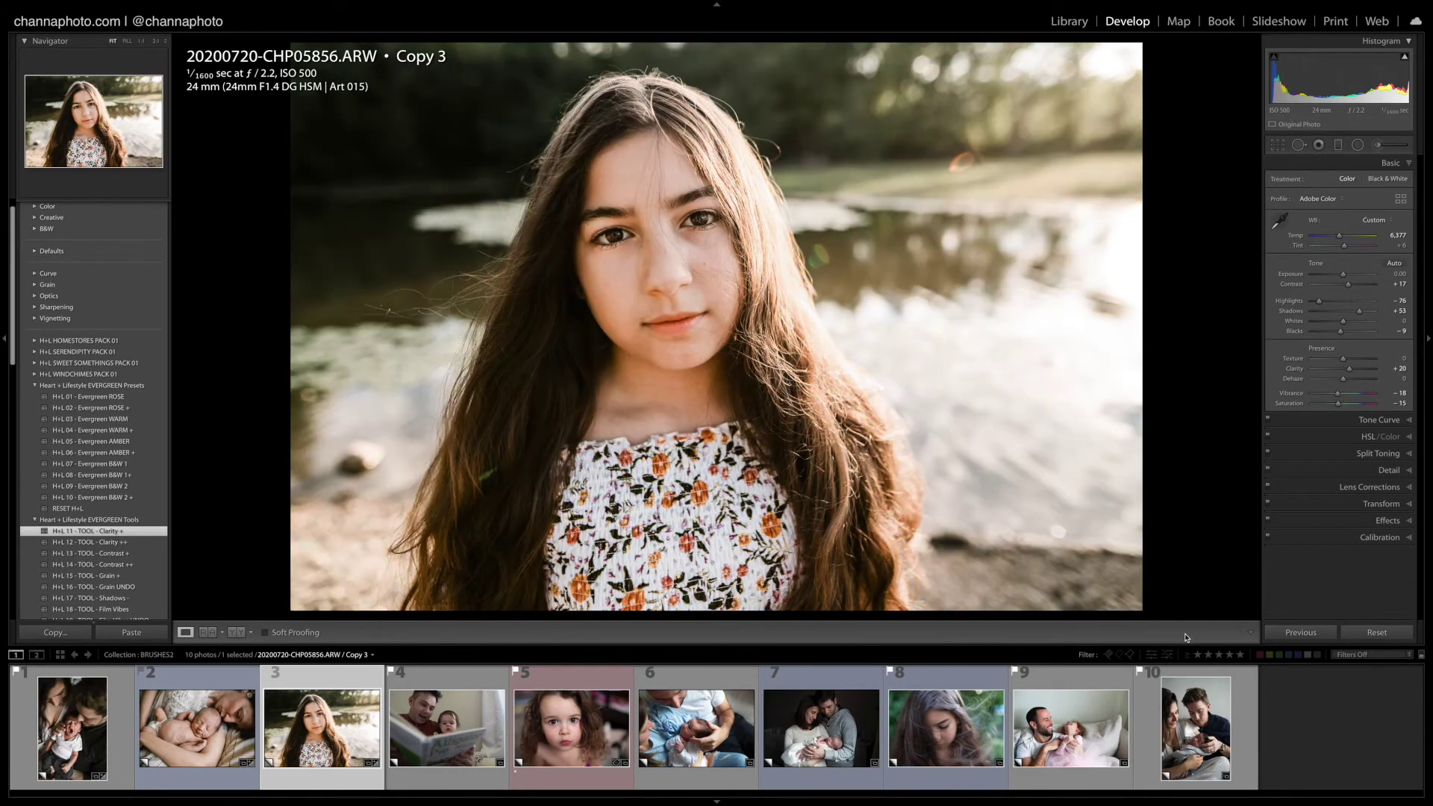
Step: Apply the H+L 03 - Evergreen WARM preset to the father-and-baby reading photo, setting Exposure to +0.50 and Temp to 7,060
key("Right")
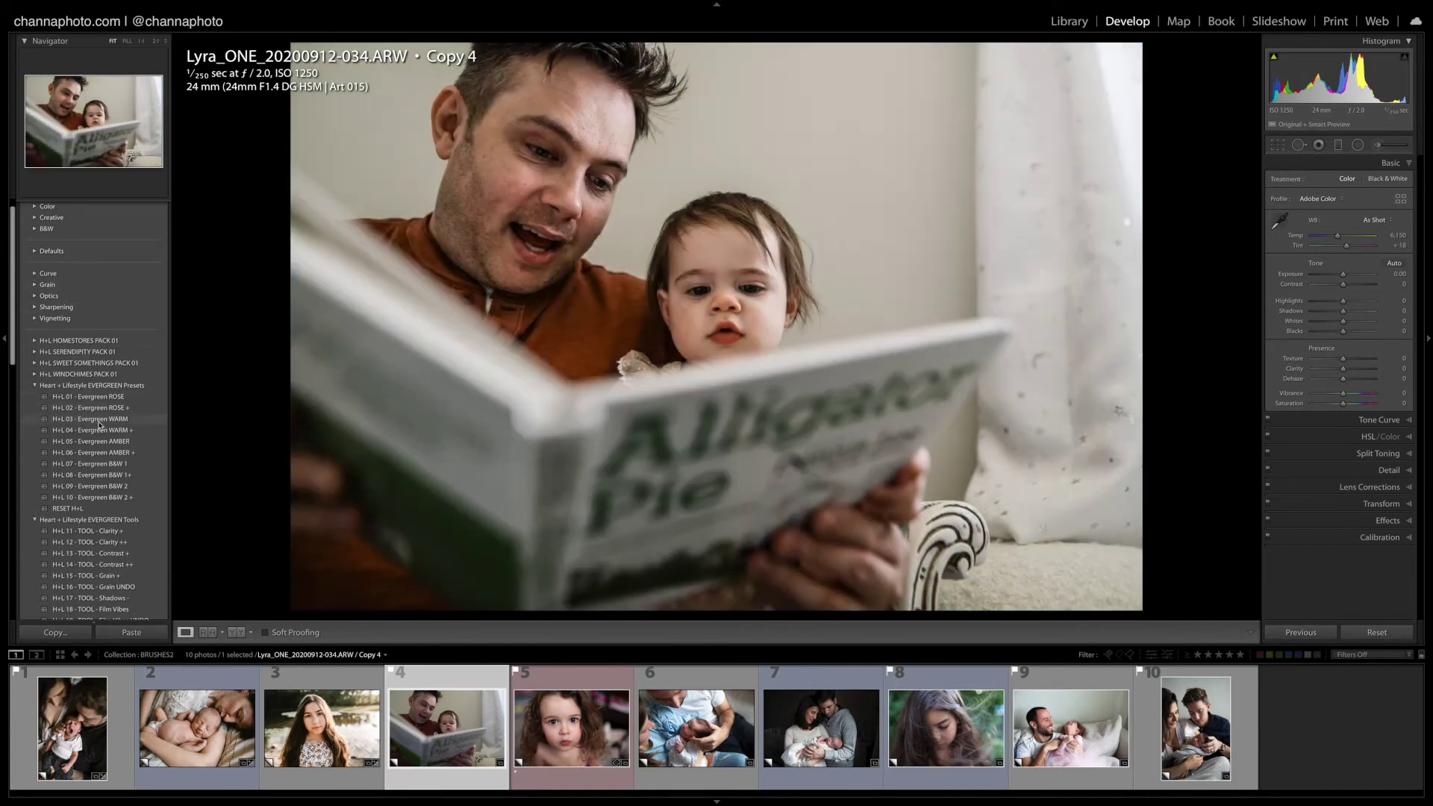
left_click(97, 420)
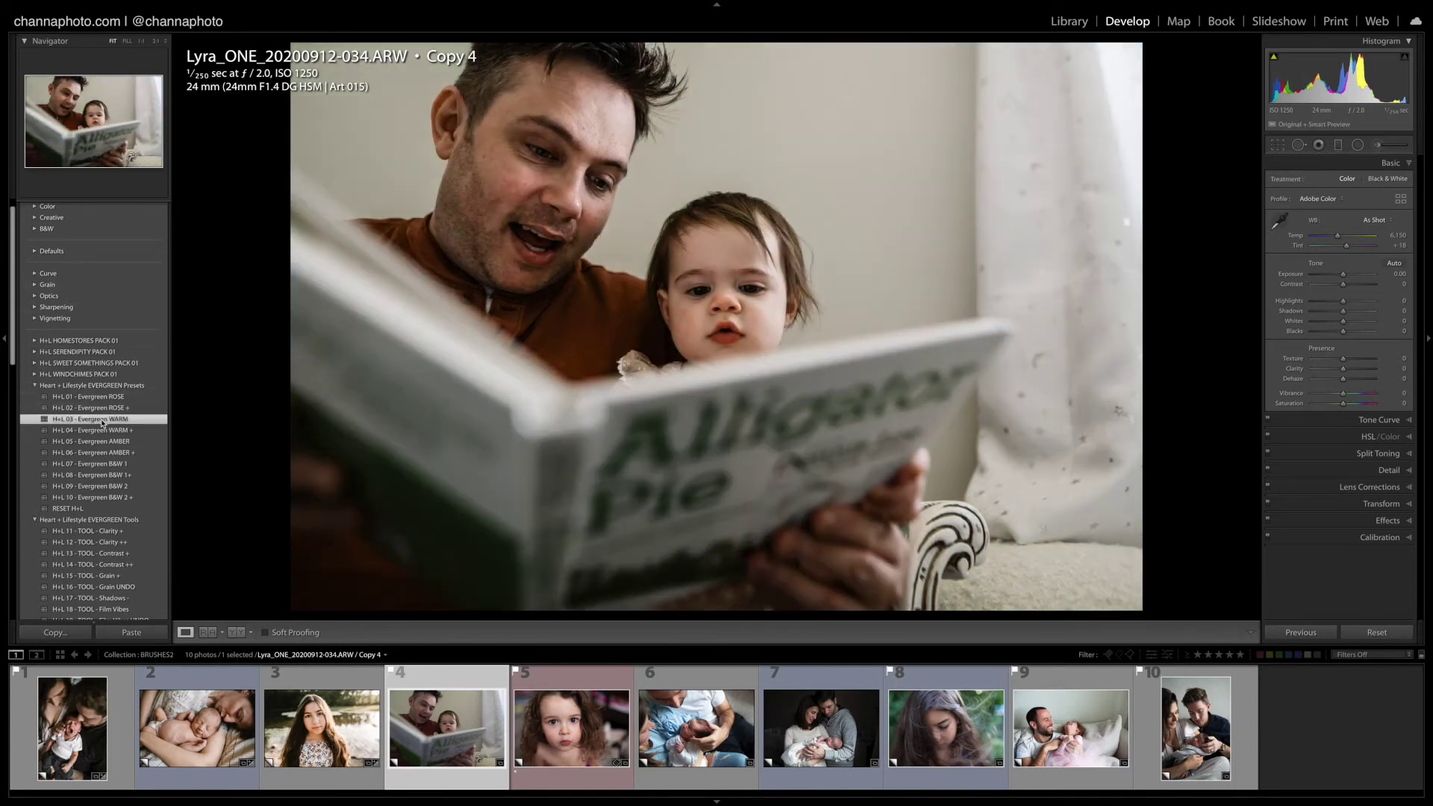
left_click_drag(1346, 273, 1347, 245)
Step: Brush an H+L - EYES - Raise Under-Eye Shadows mask under the father's and the baby's eyes at size 5.0
left_click(1378, 146)
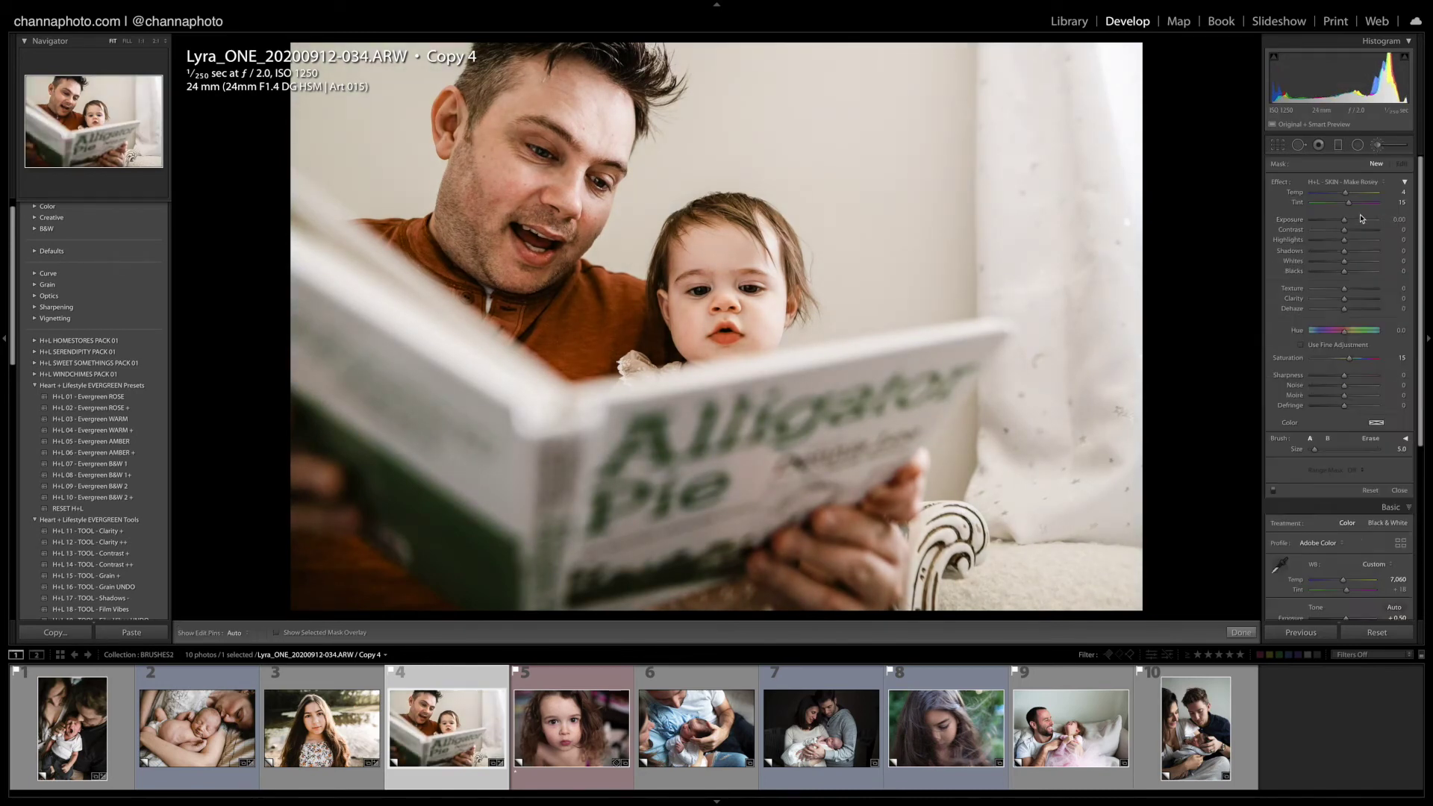
left_click(1363, 184)
left_click(1366, 84)
key("h")
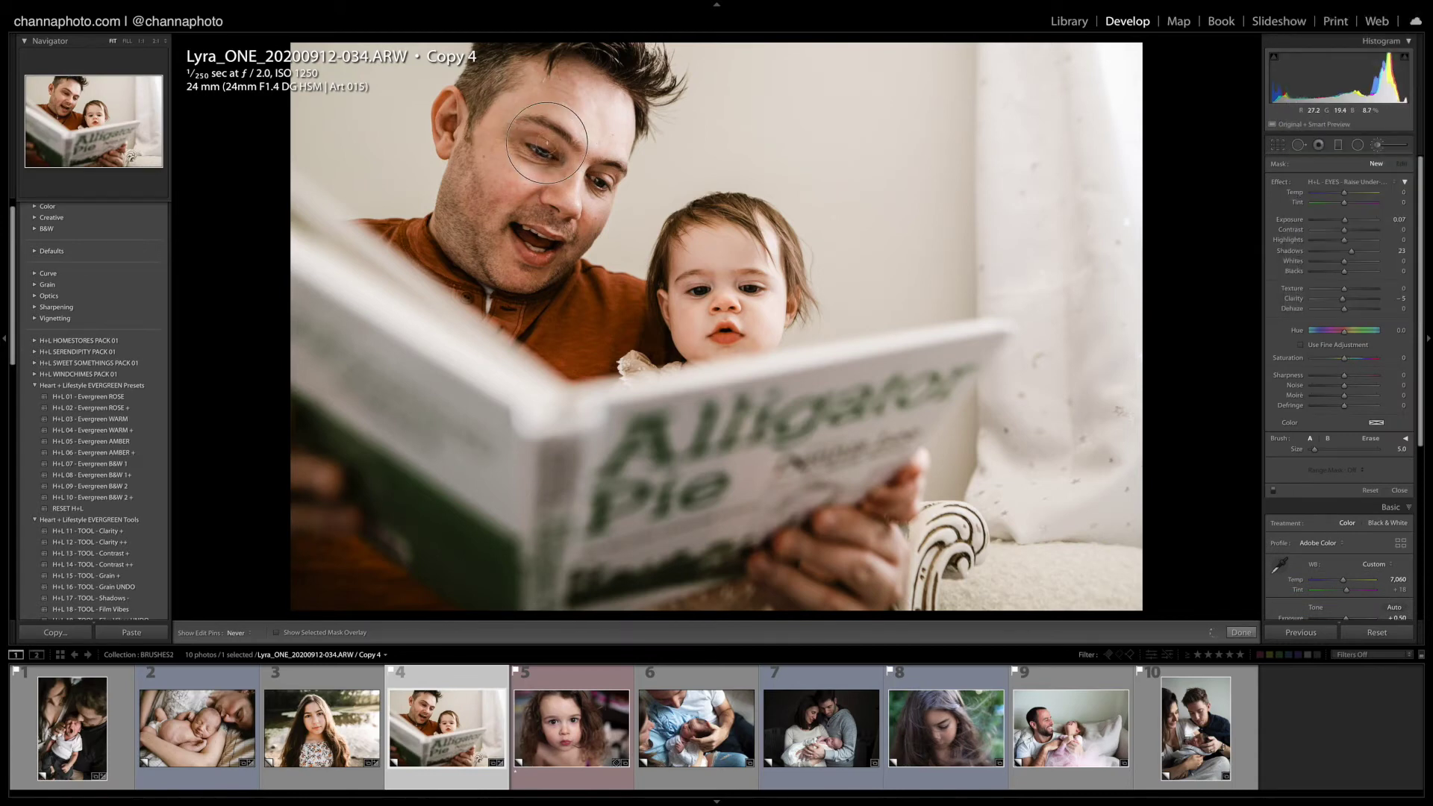
mouse_move(551, 146)
left_mouse_down()
mouse_move(515, 150)
mouse_move(567, 145)
mouse_move(517, 138)
mouse_move(556, 142)
mouse_move(538, 146)
left_mouse_up()
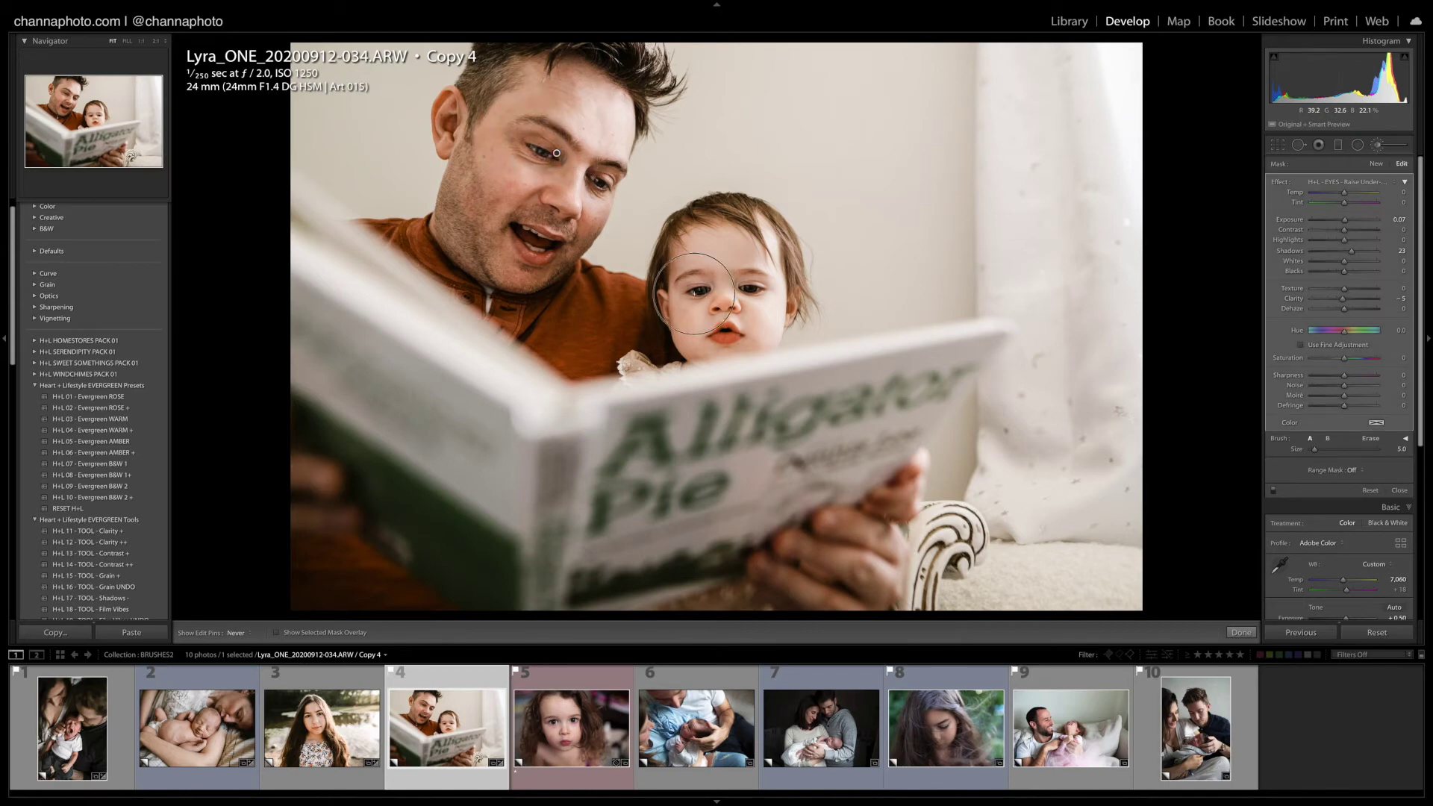
mouse_move(685, 287)
left_mouse_down()
mouse_move(762, 298)
mouse_move(694, 321)
mouse_move(664, 299)
mouse_move(716, 291)
left_mouse_up()
key("h")
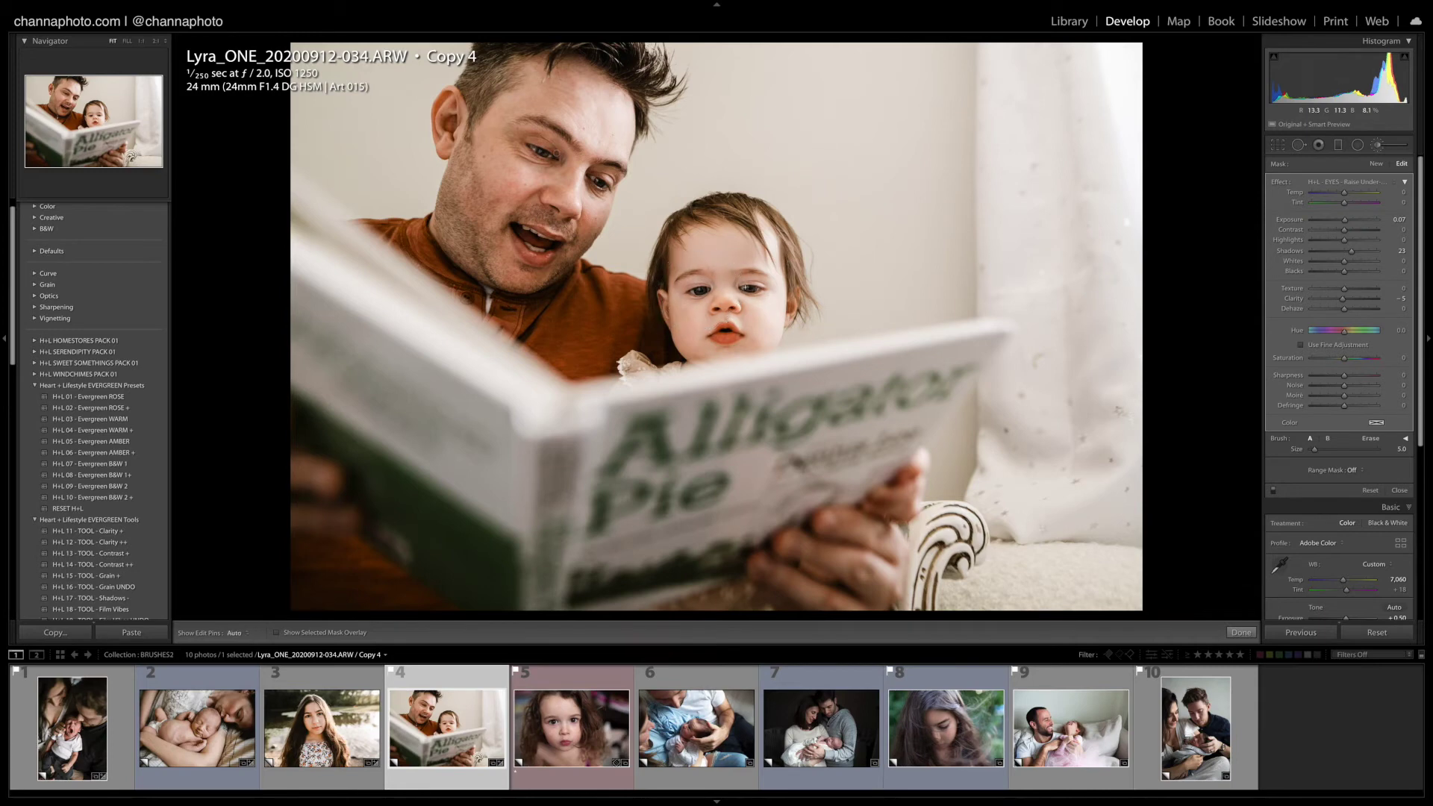
Step: Brush a second Raise Under-Eye Shadows mask across the father's eyes at size 5.0 and finish brush editing
left_click(1377, 165)
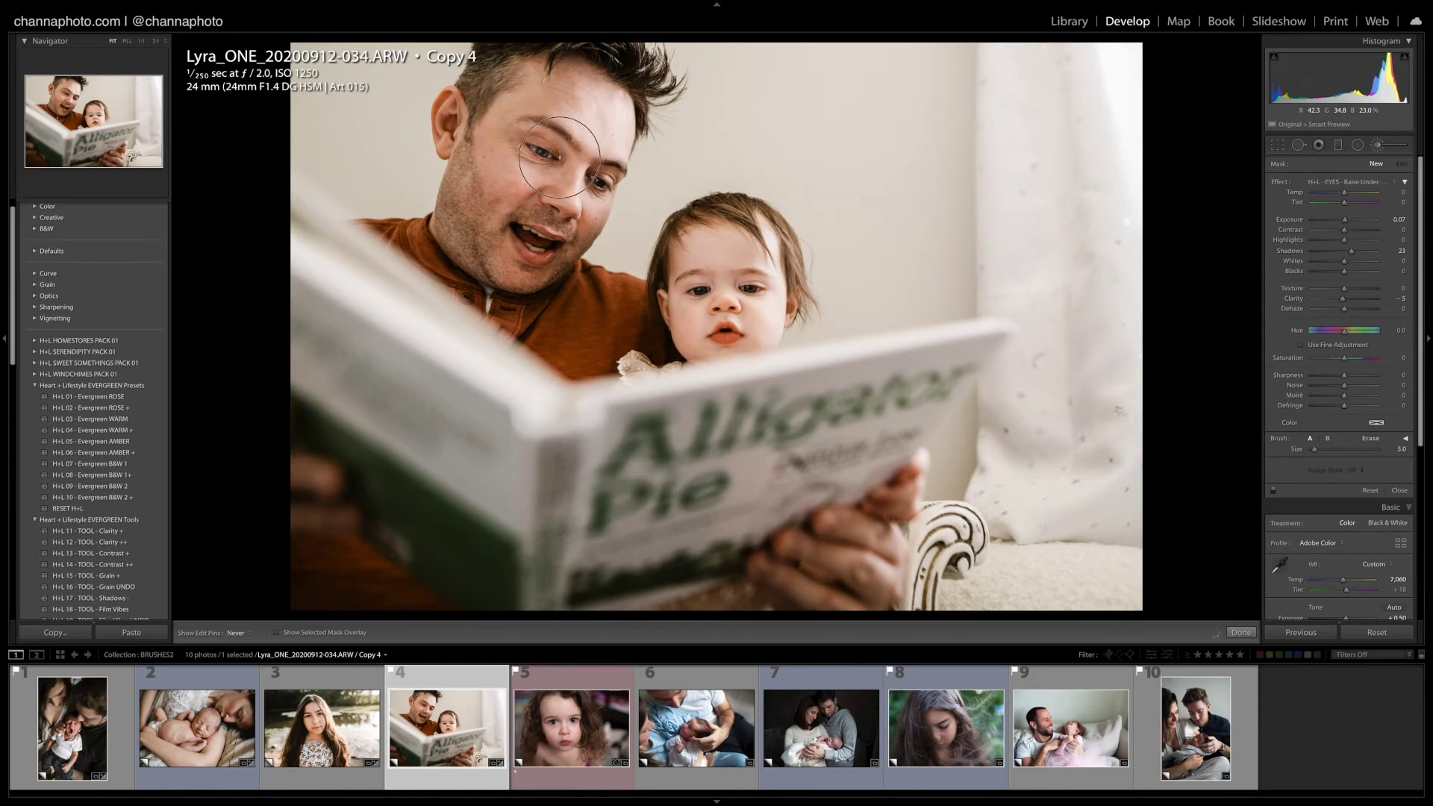
left_click_drag(568, 149, 604, 183)
key("h")
left_click(1241, 633)
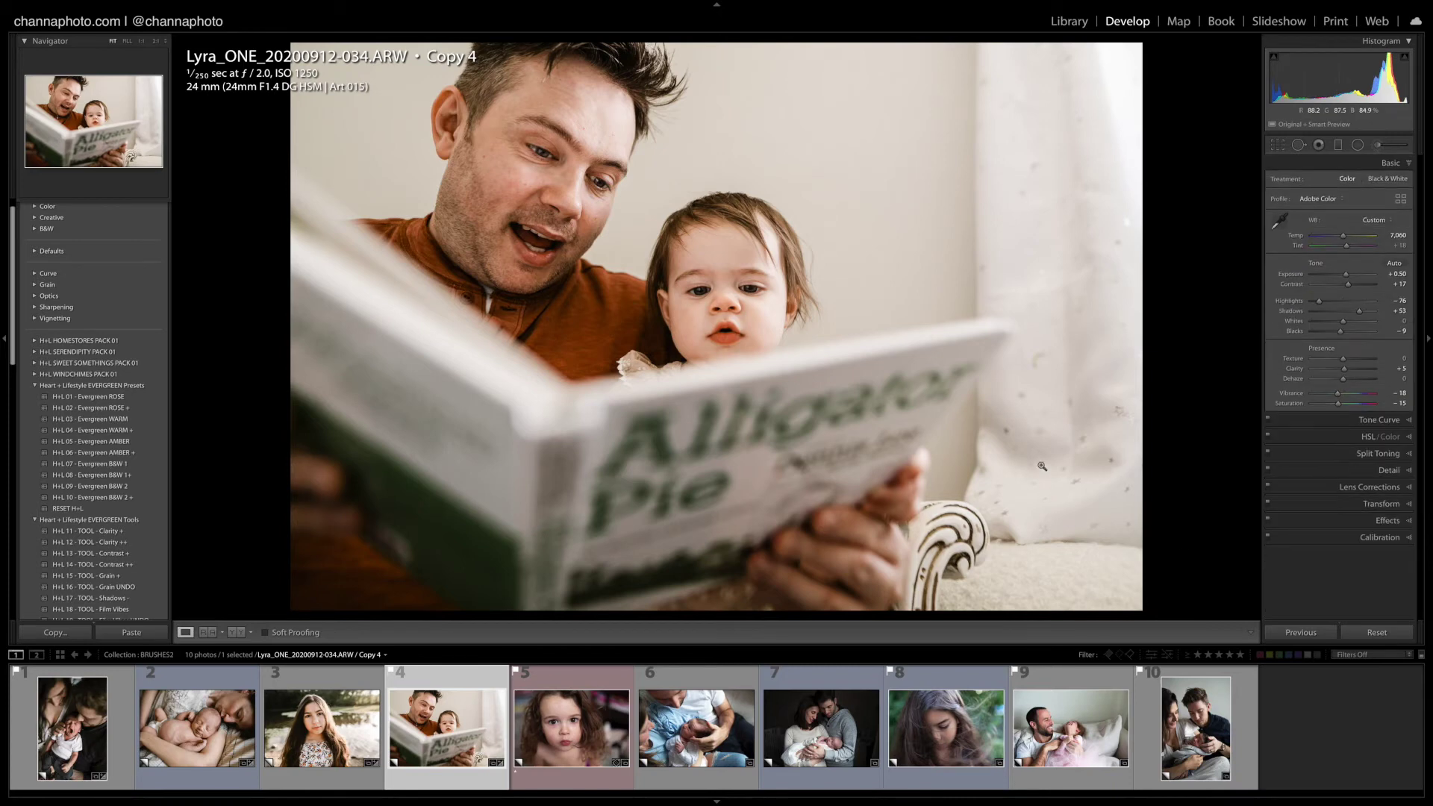
Step: Brush an H+L - SKIN - Smooth mask over the father's forehead and face at size 5.0 and finish brush editing
left_click(1378, 146)
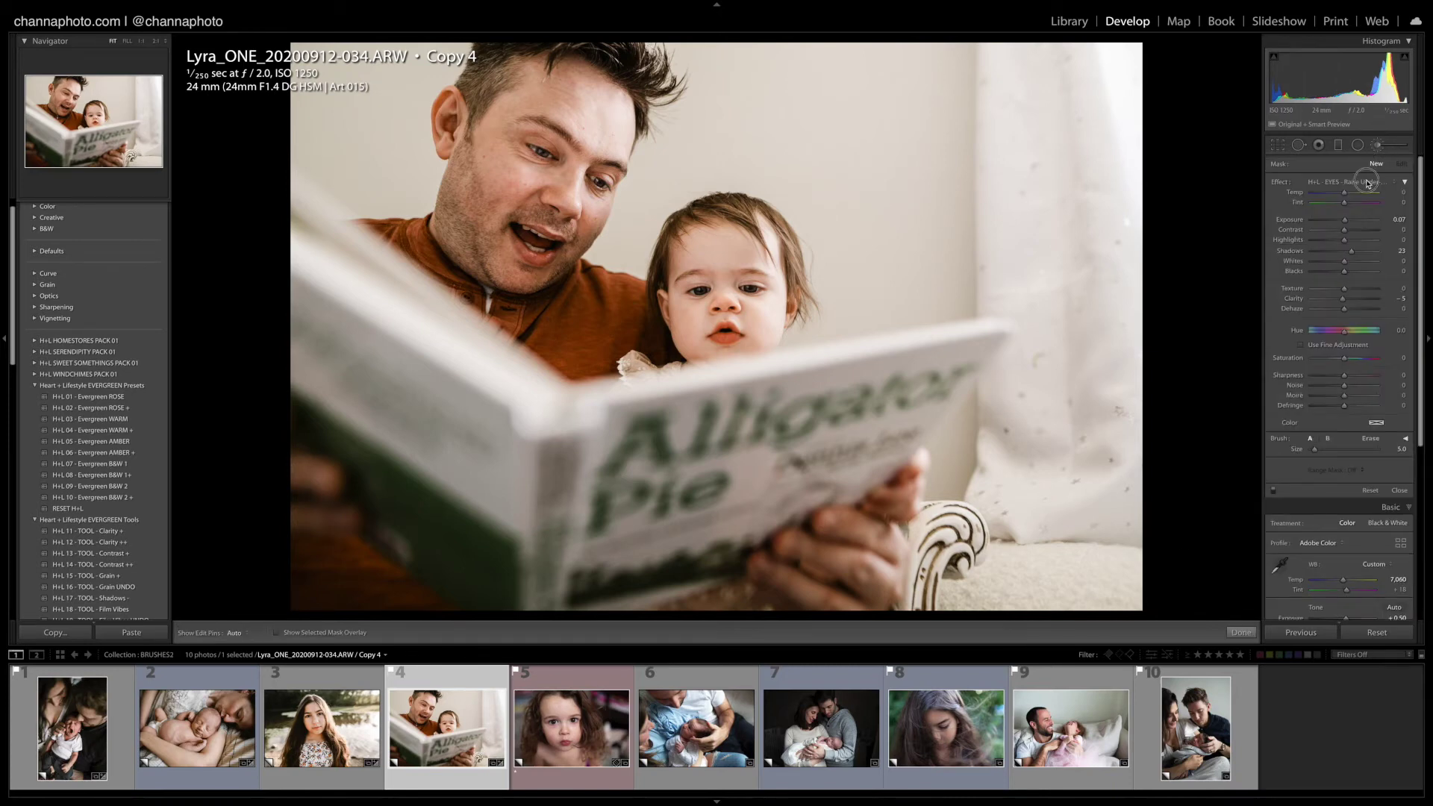
left_click(1367, 184)
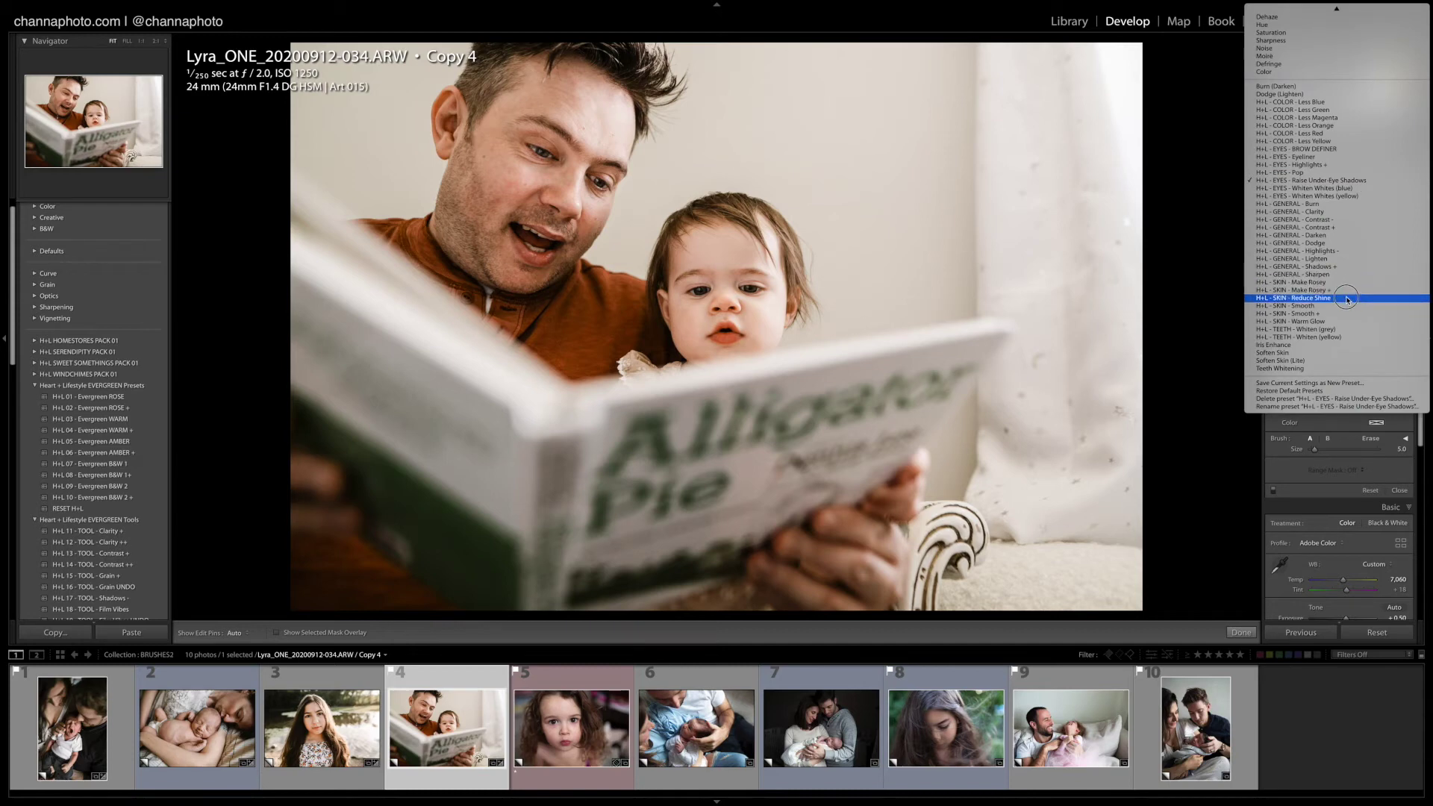
left_click(1343, 306)
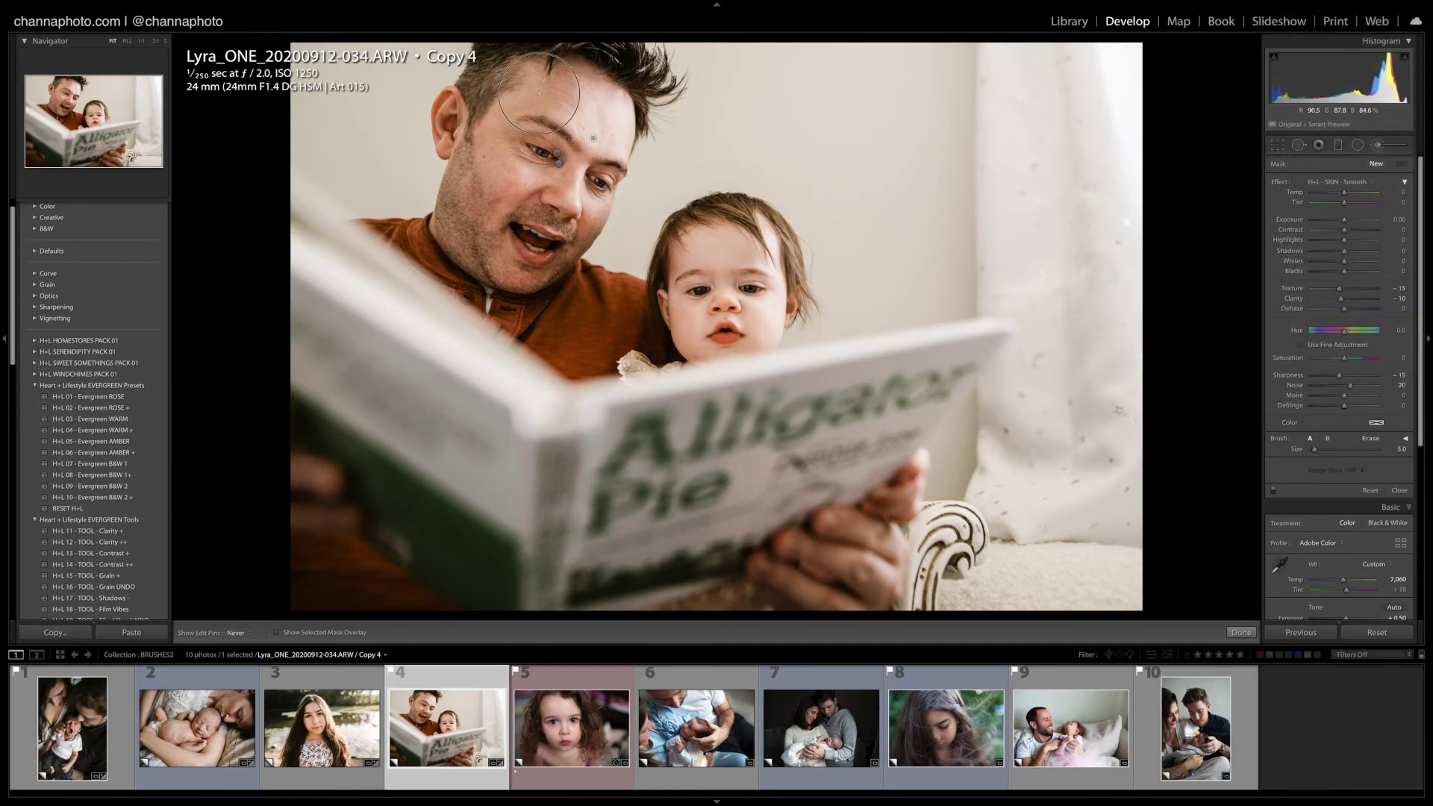
mouse_move(594, 135)
left_mouse_down()
mouse_move(601, 112)
mouse_move(608, 134)
mouse_move(553, 157)
left_mouse_up()
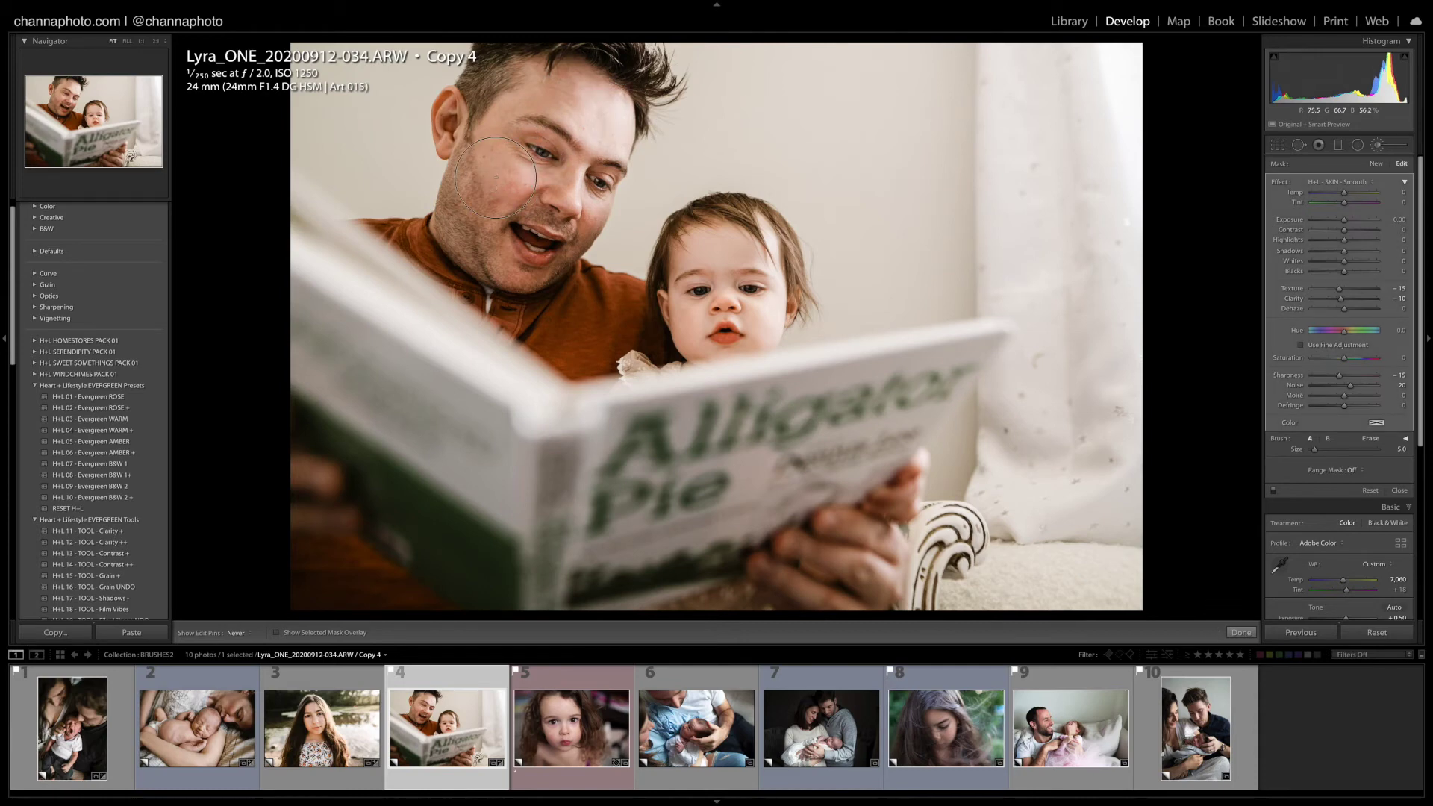
key("h")
key("h")
left_click(1242, 633)
Step: Brush an H+L - GENERAL - Shadows + mask over the baby's eye nearest the father
left_click(724, 287)
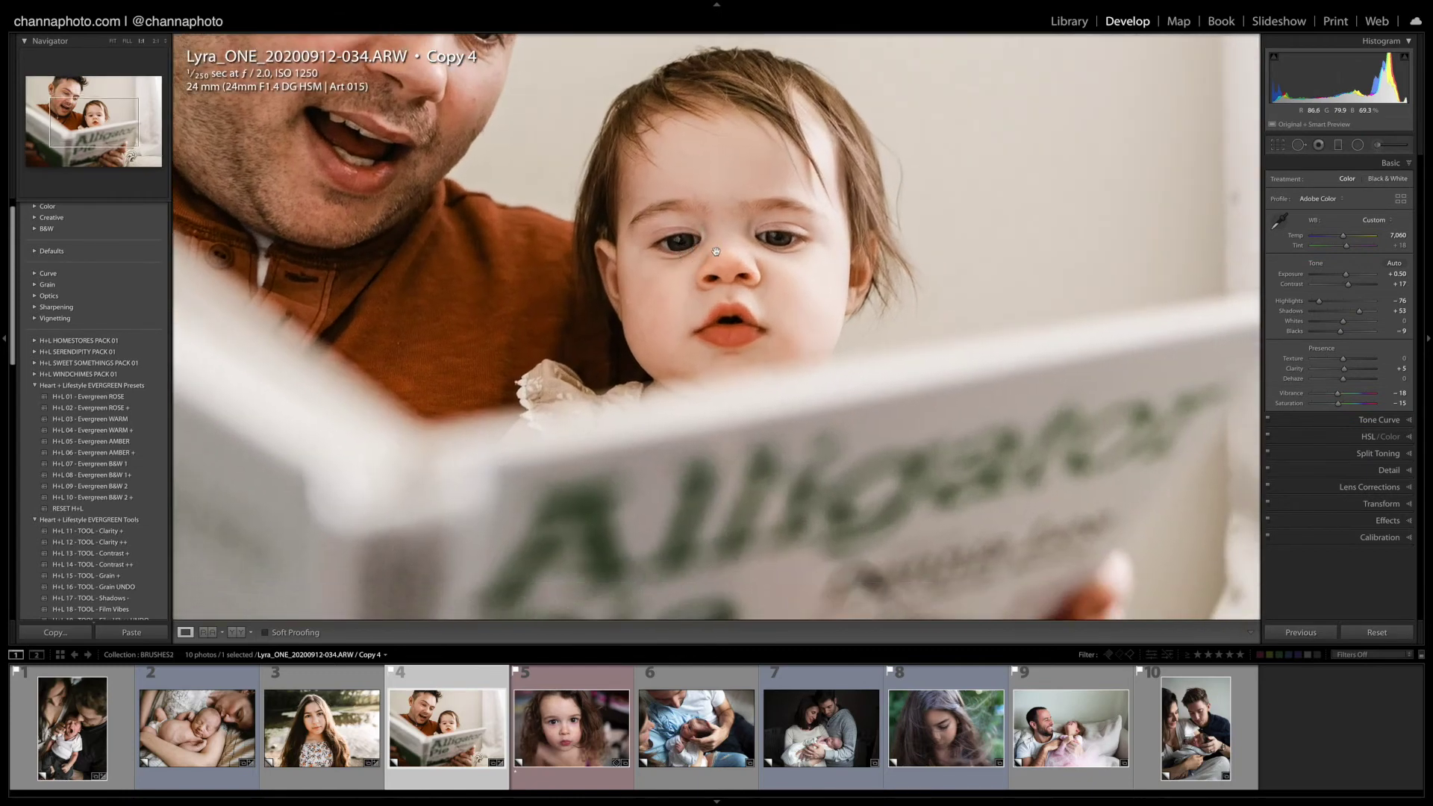
left_click(1378, 145)
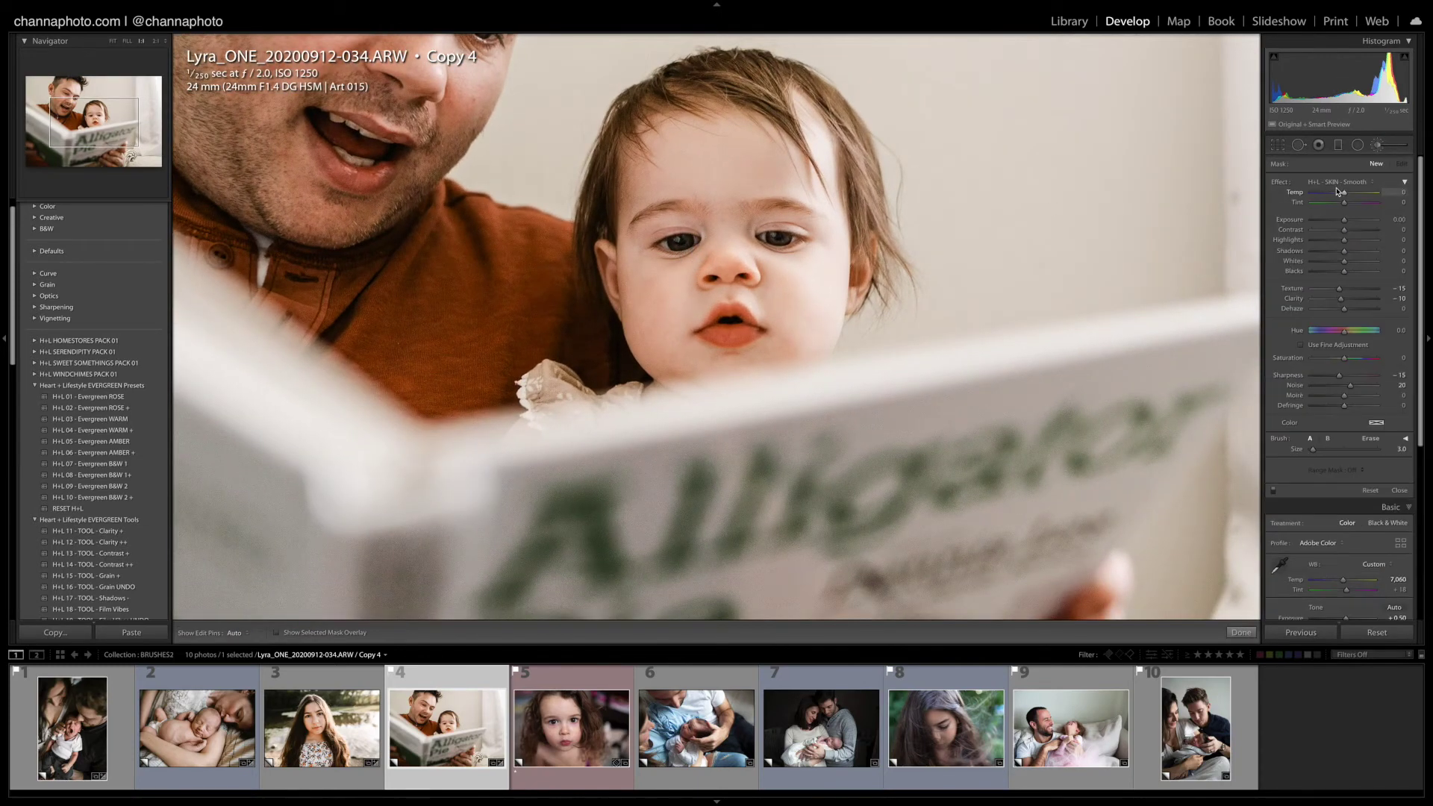
left_click(1340, 183)
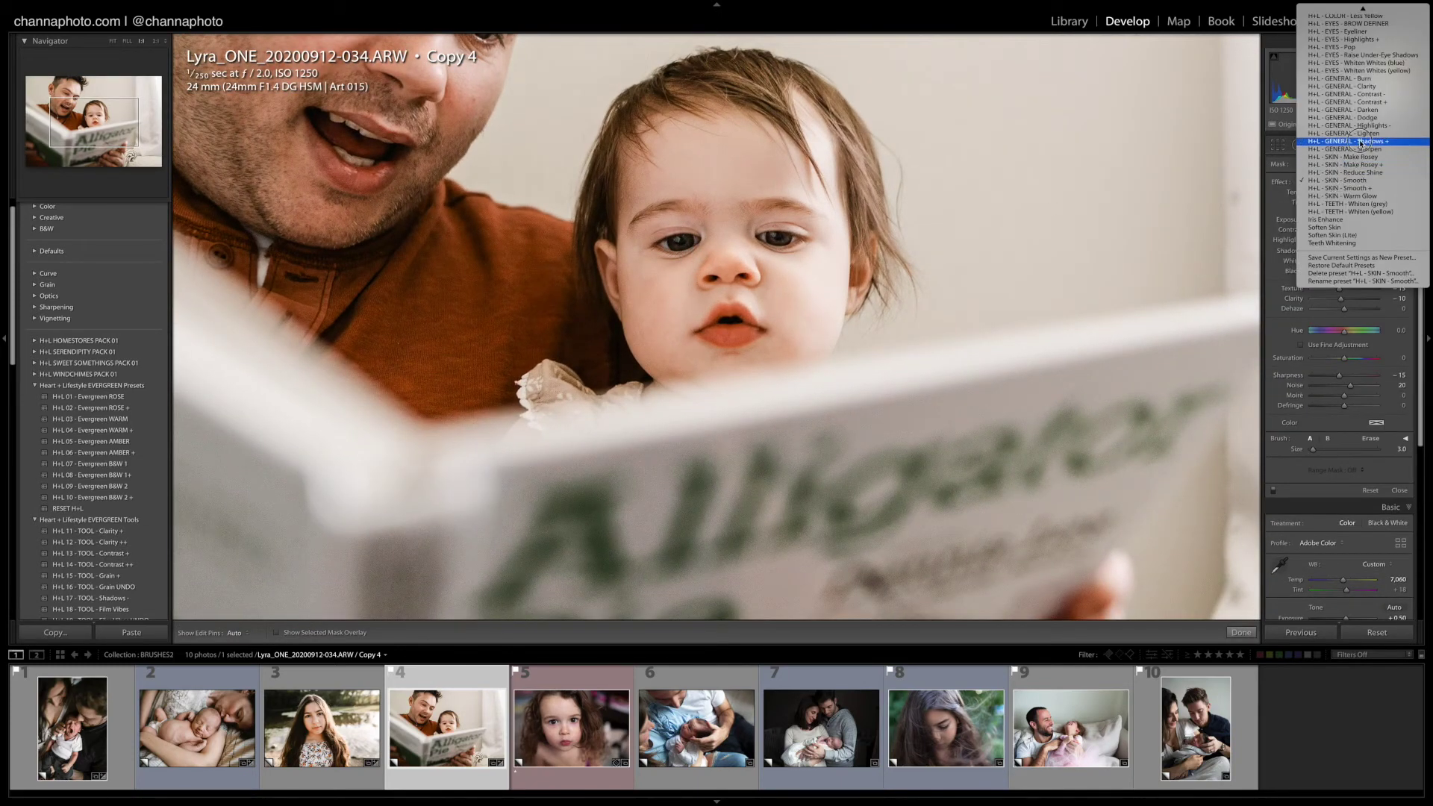
left_click(1353, 141)
key("h")
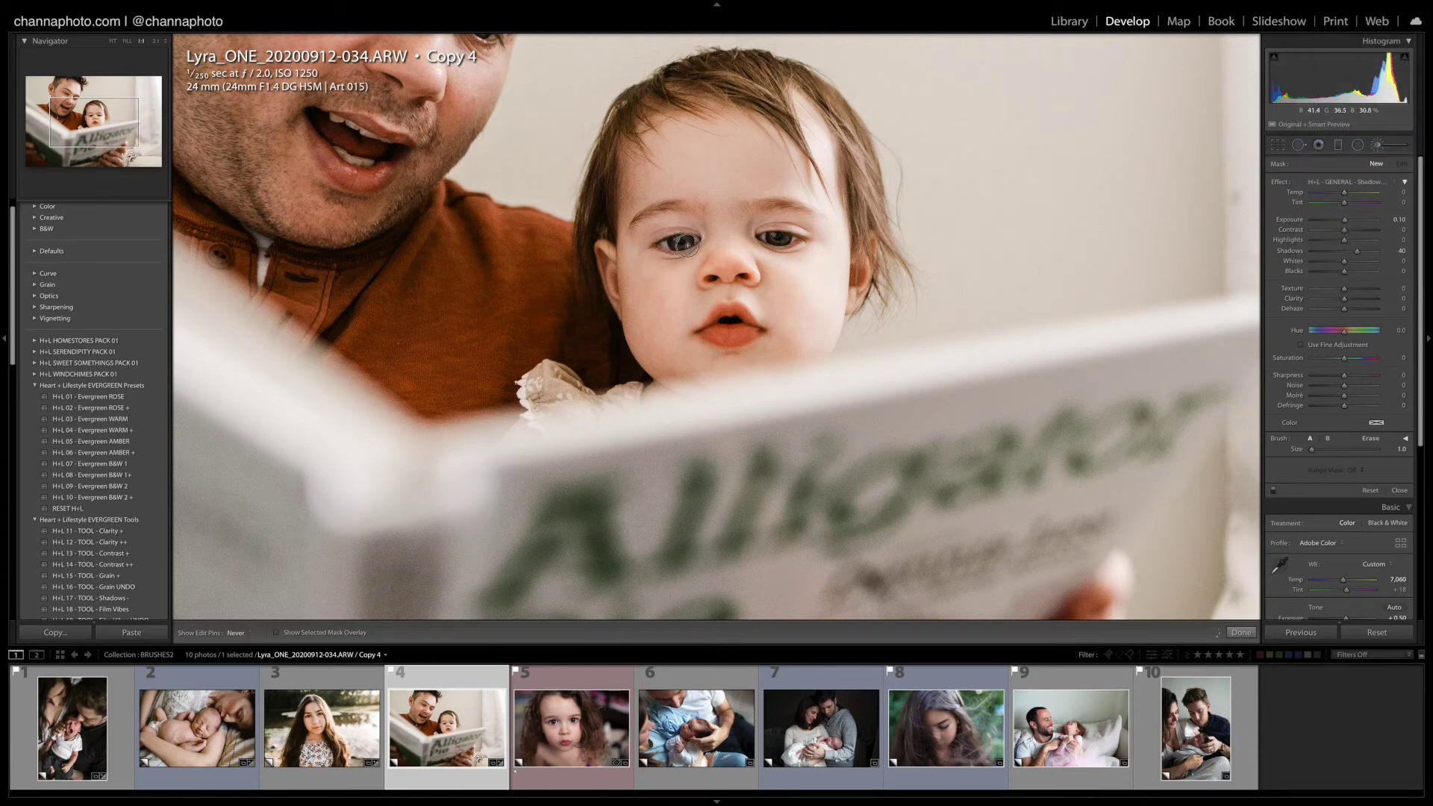
left_click_drag(693, 239, 661, 243)
key("h")
Step: Extend the shadows mask over the baby's other eye at size 5.0, finish brush editing, and compare the photo with its original
key("bracketright")
key("bracketright")
mouse_move(781, 239)
left_mouse_down()
mouse_move(759, 239)
mouse_move(793, 226)
mouse_move(775, 248)
left_mouse_up()
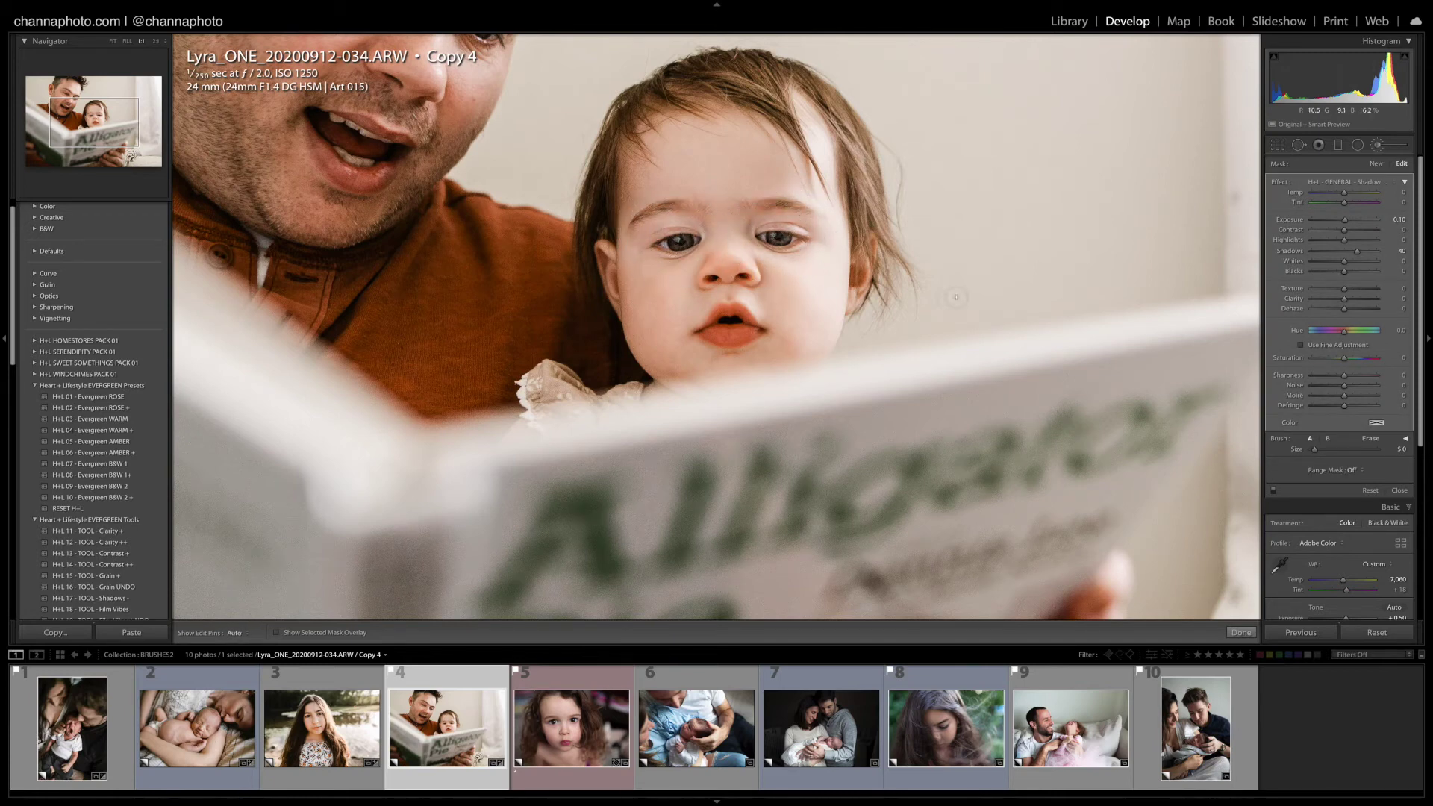
left_click(1241, 633)
left_click(765, 429)
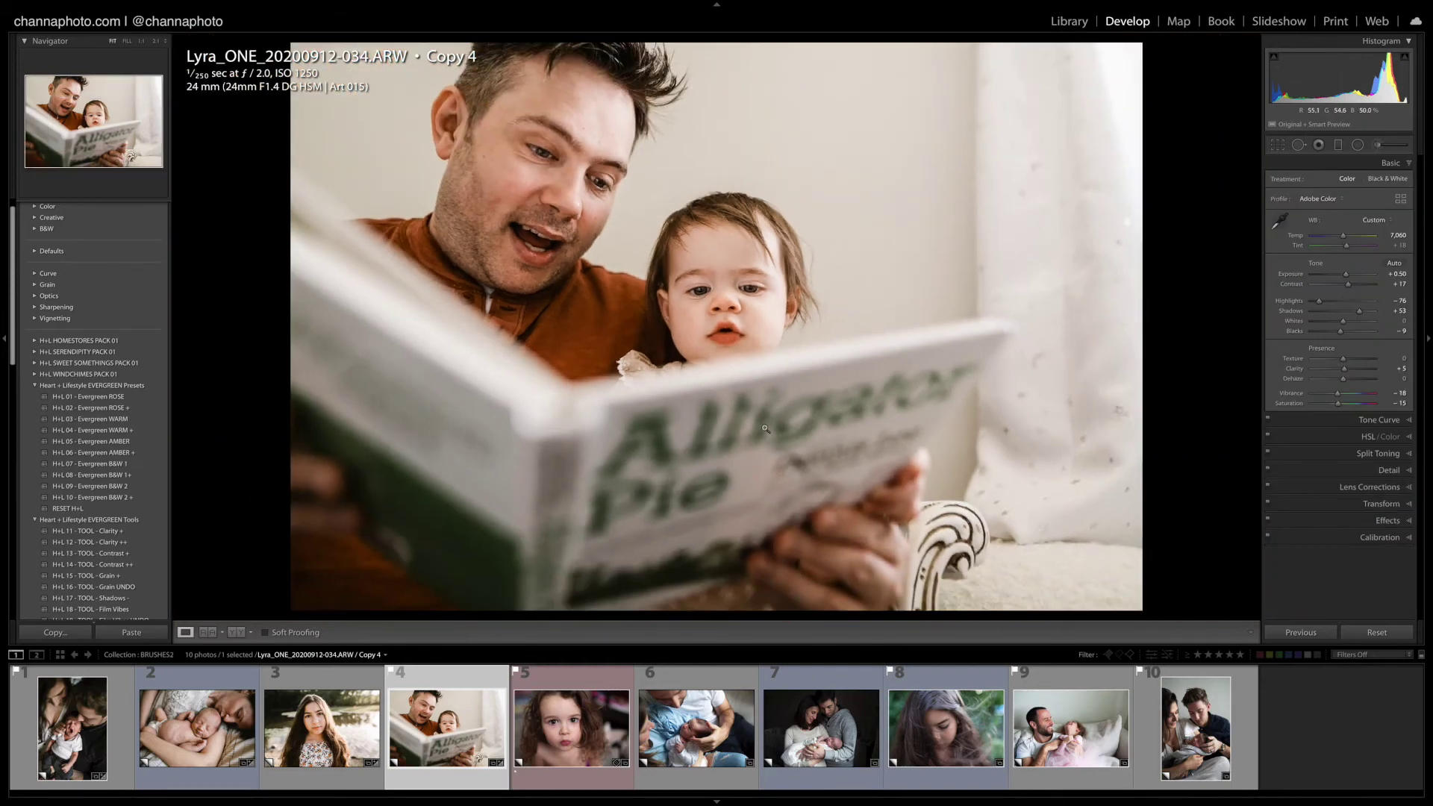
key("backslash")
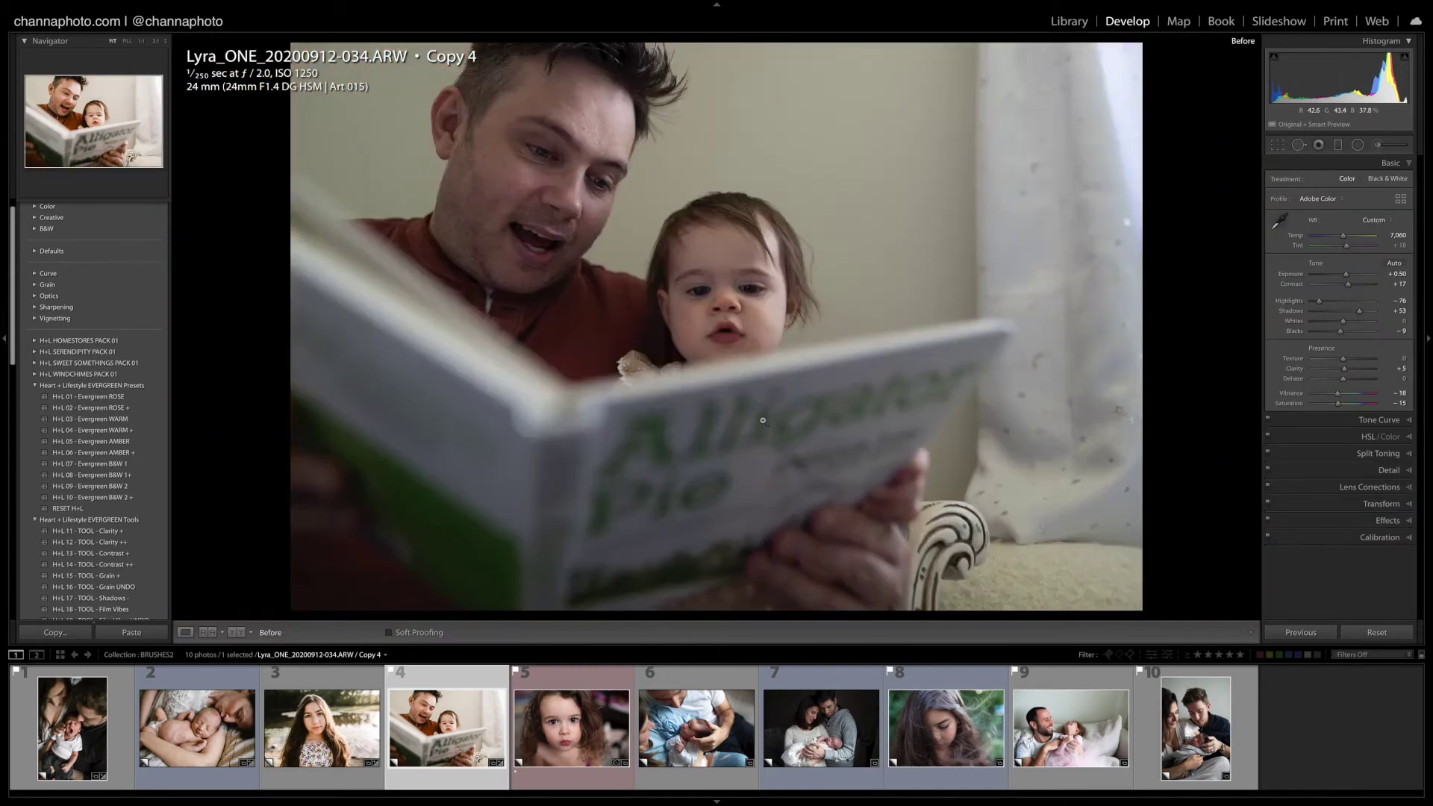
key("backslash")
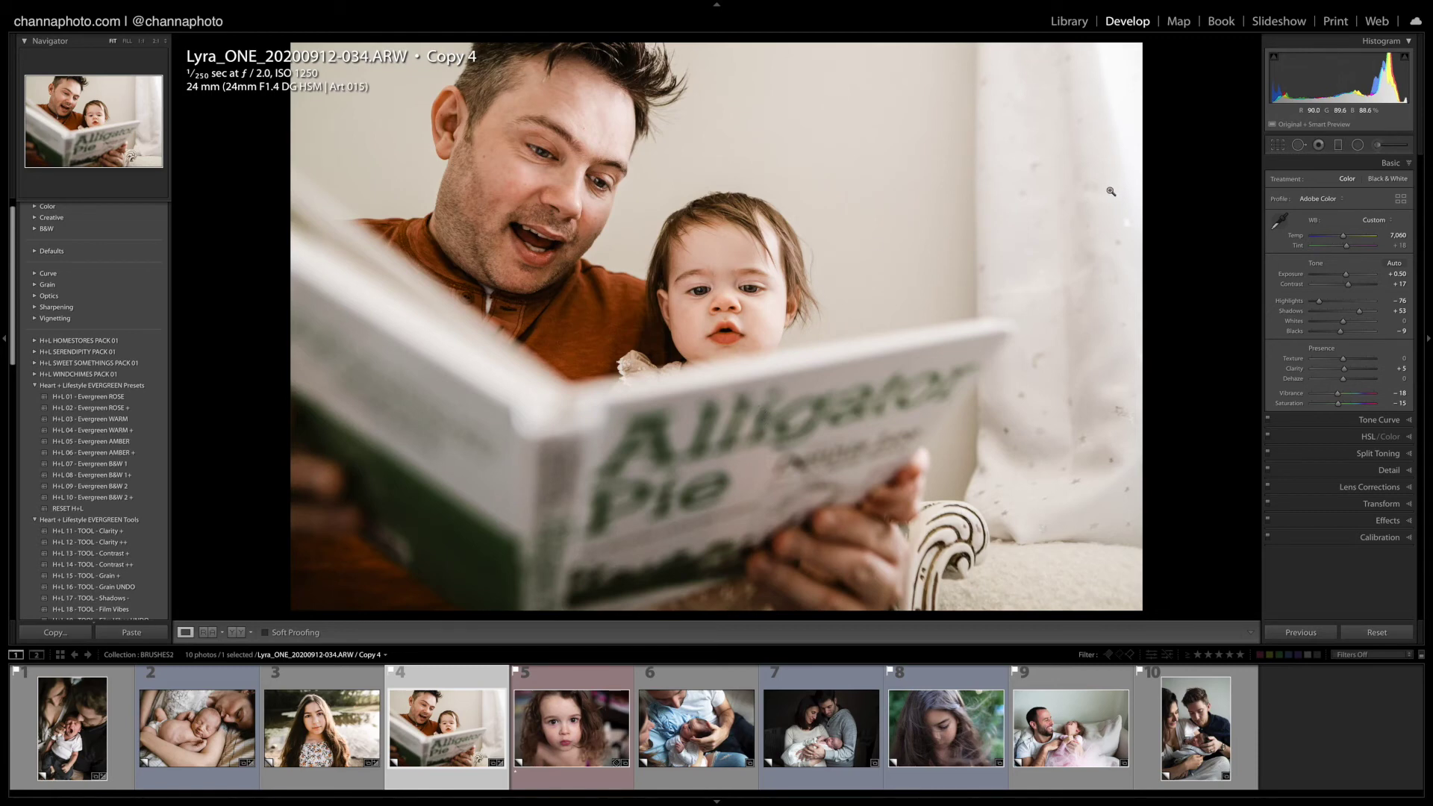
Step: Apply the H+L 01 - Evergreen ROSE preset to the curly-haired girl's close-up and set its Temp to 5,480
key("Right")
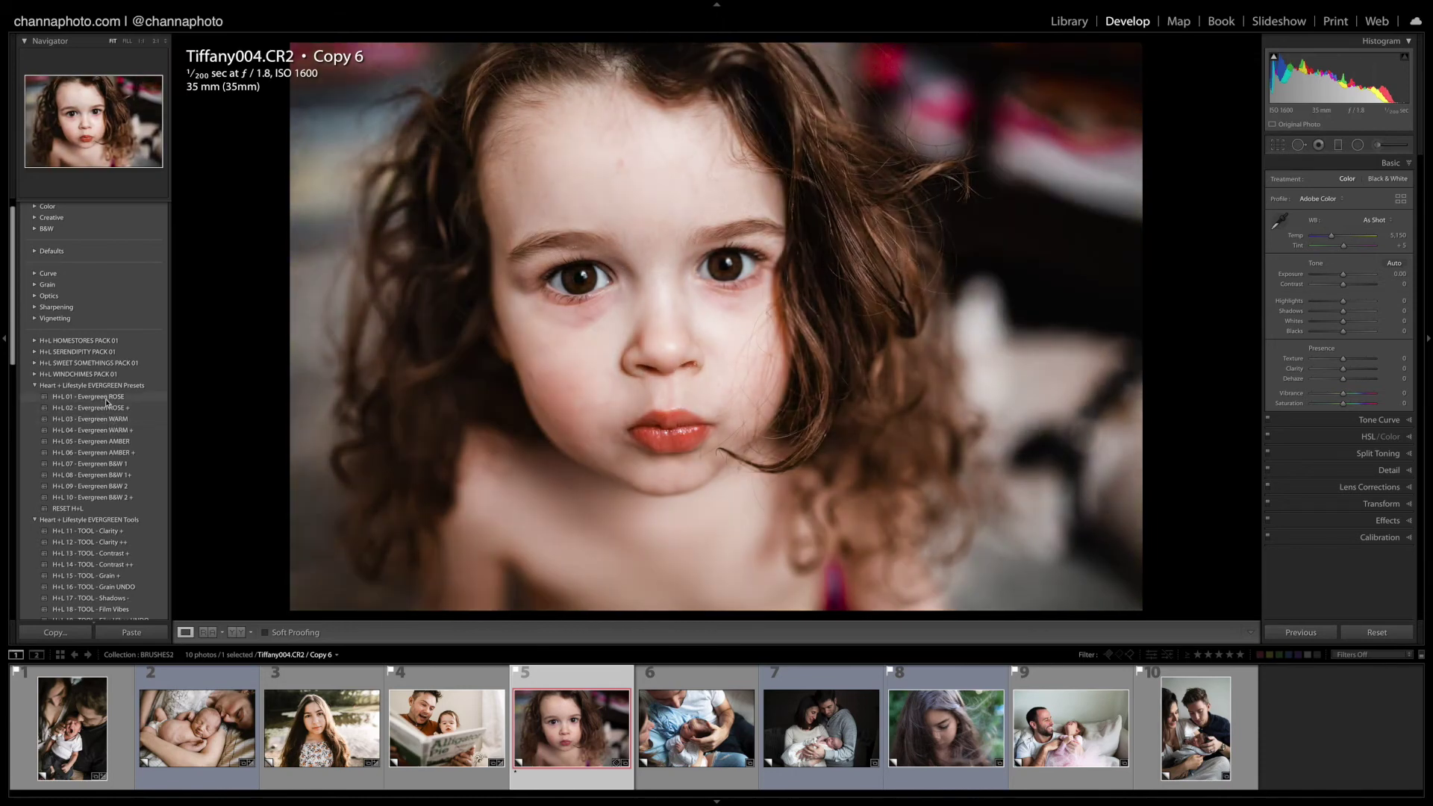
left_click(106, 399)
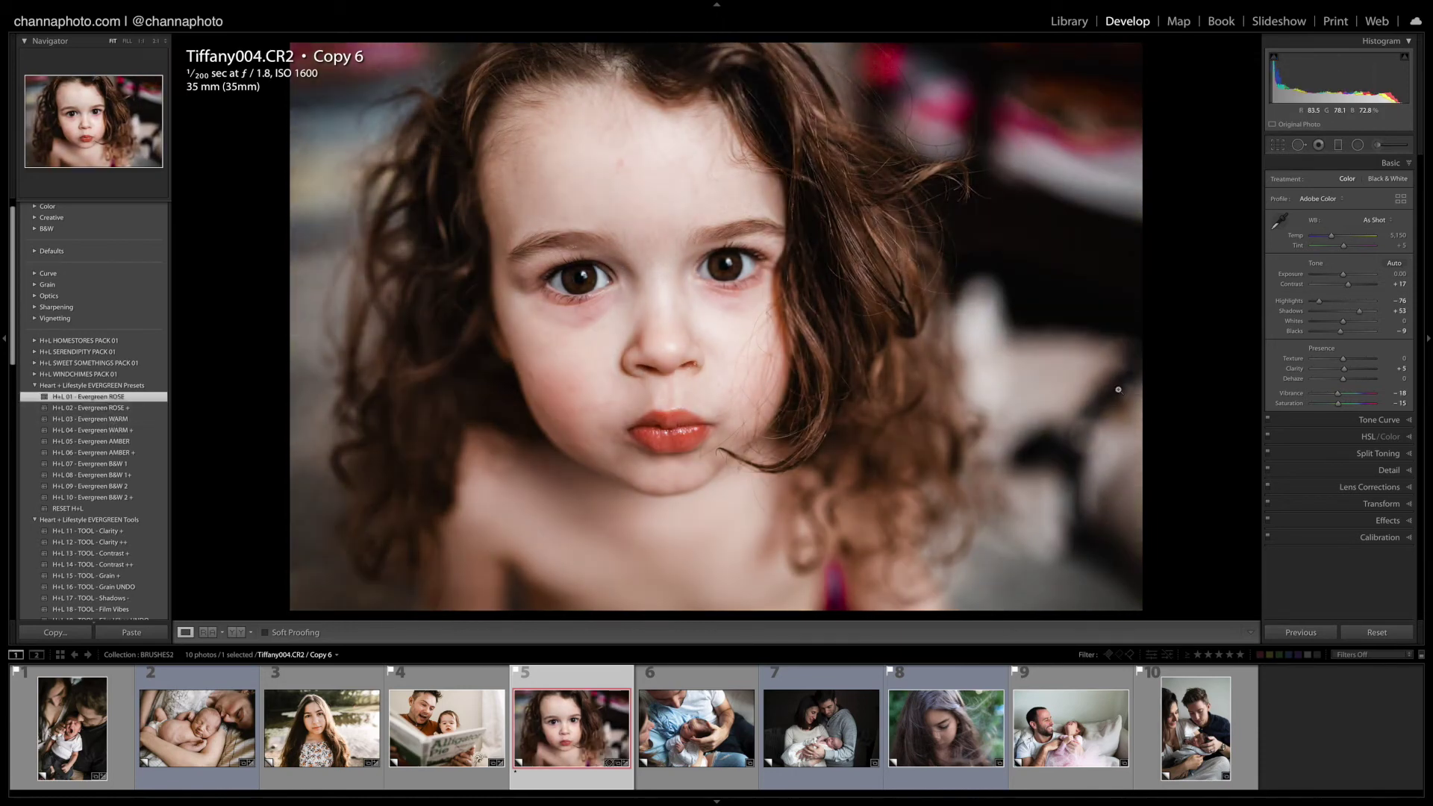
left_click_drag(1333, 238, 1333, 241)
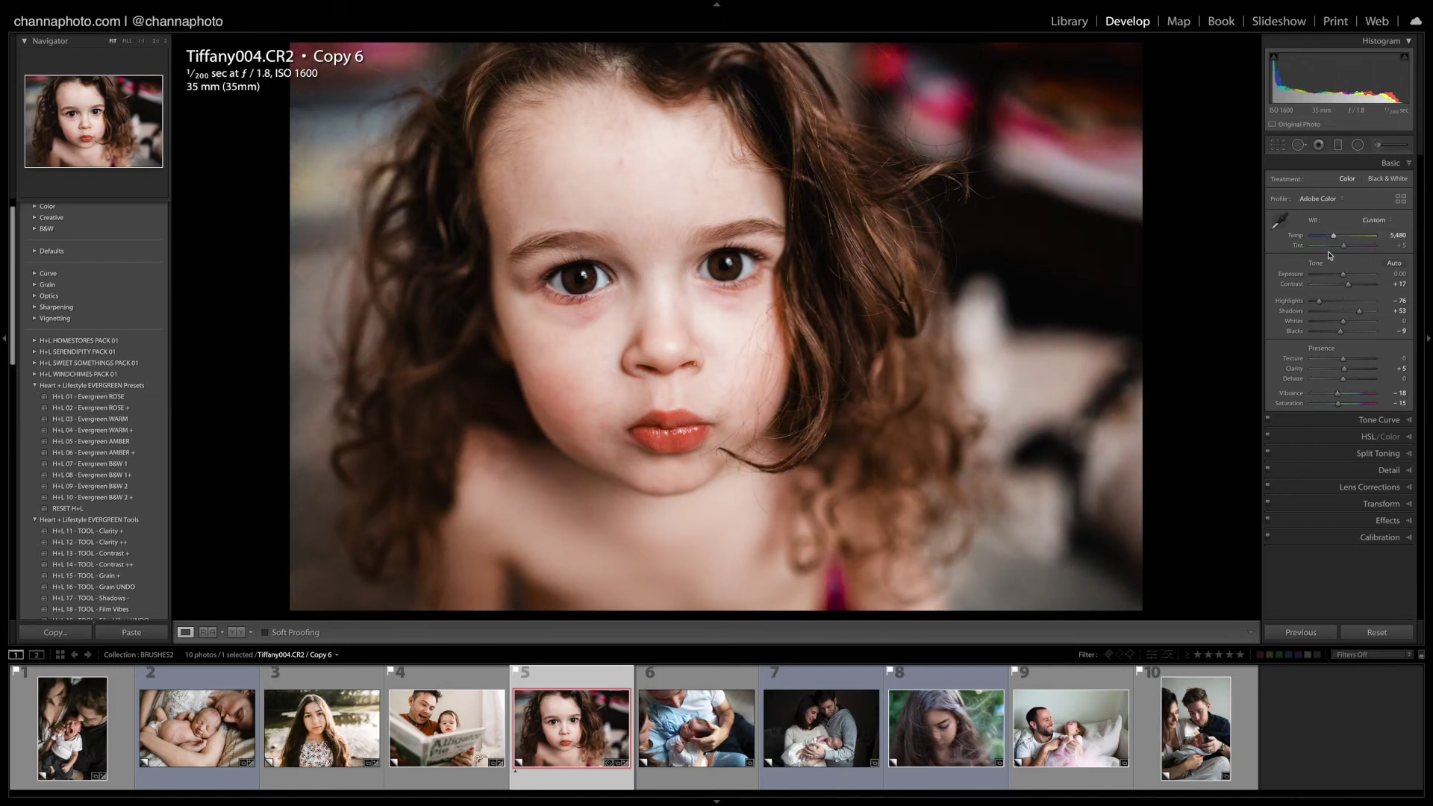
Step: Brush an H+L - EYES - Whiten Whites (blue) mask over both of the girl's eyes
left_click(1378, 147)
left_click(1385, 181)
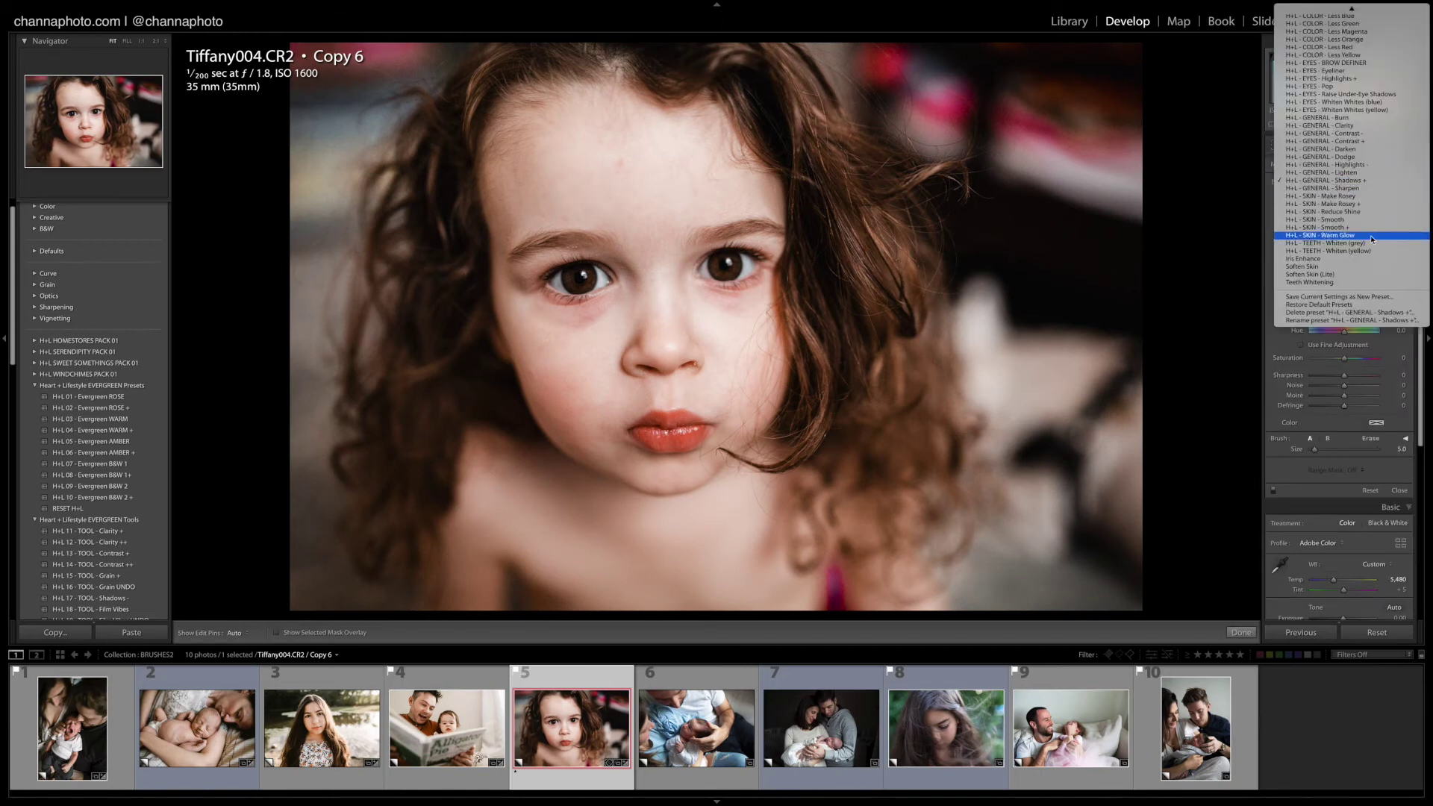
left_click(1367, 102)
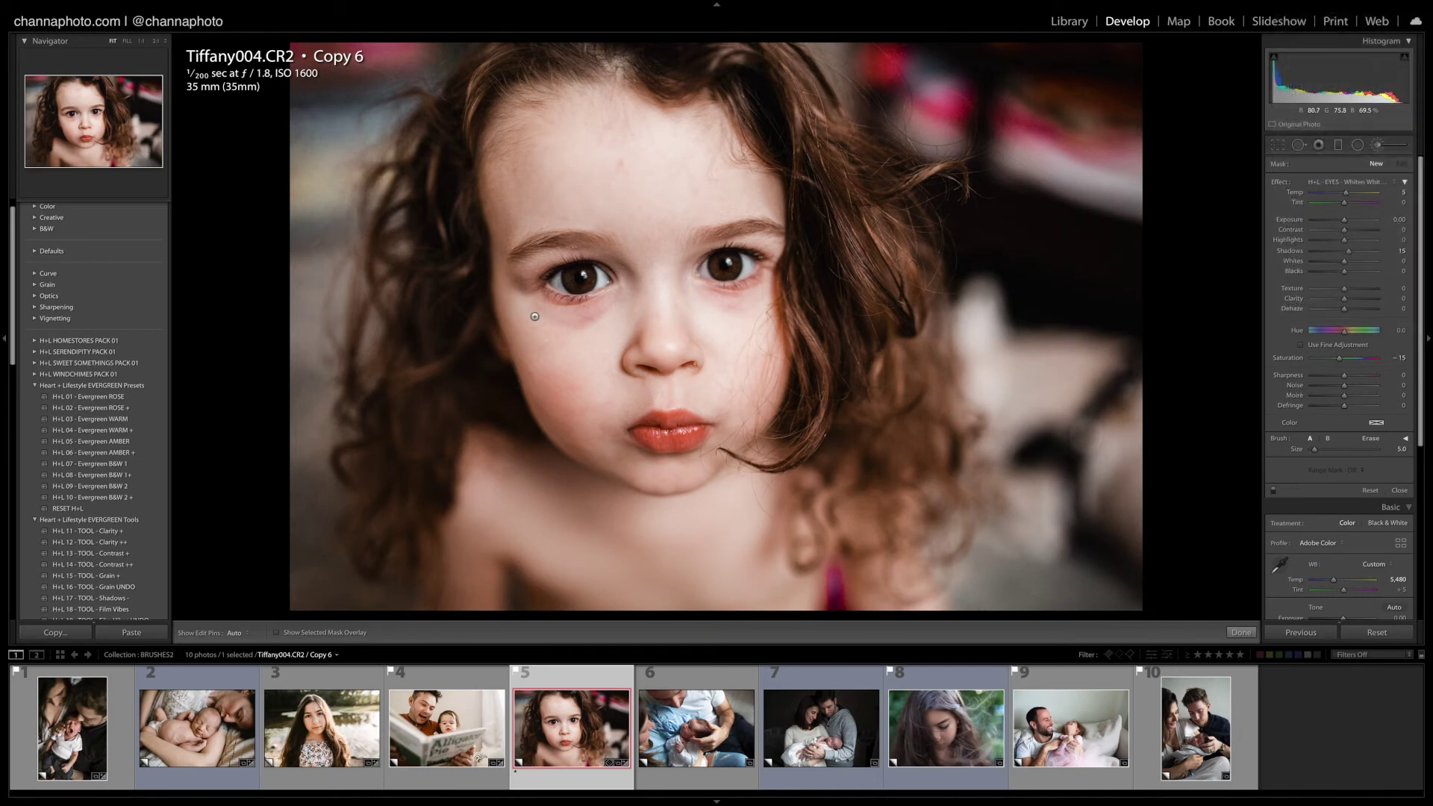
mouse_move(556, 280)
left_mouse_down()
mouse_move(605, 277)
mouse_move(601, 289)
left_mouse_up()
left_click_drag(705, 271, 749, 268)
key("h")
Step: Change the girl's eye mask to the H+L - EYES - Pop effect
left_click(1365, 183)
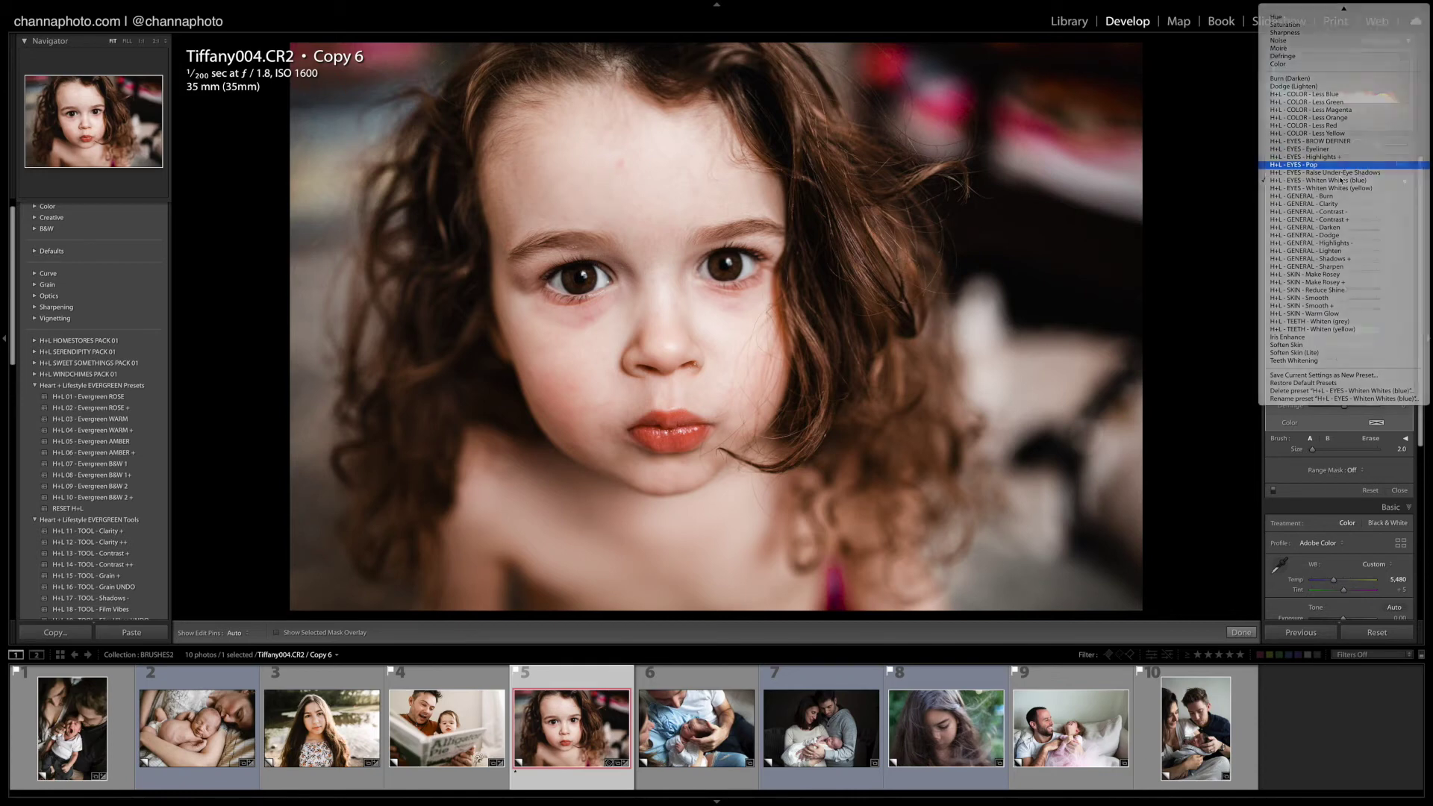
left_click(1314, 164)
key("h")
key("h")
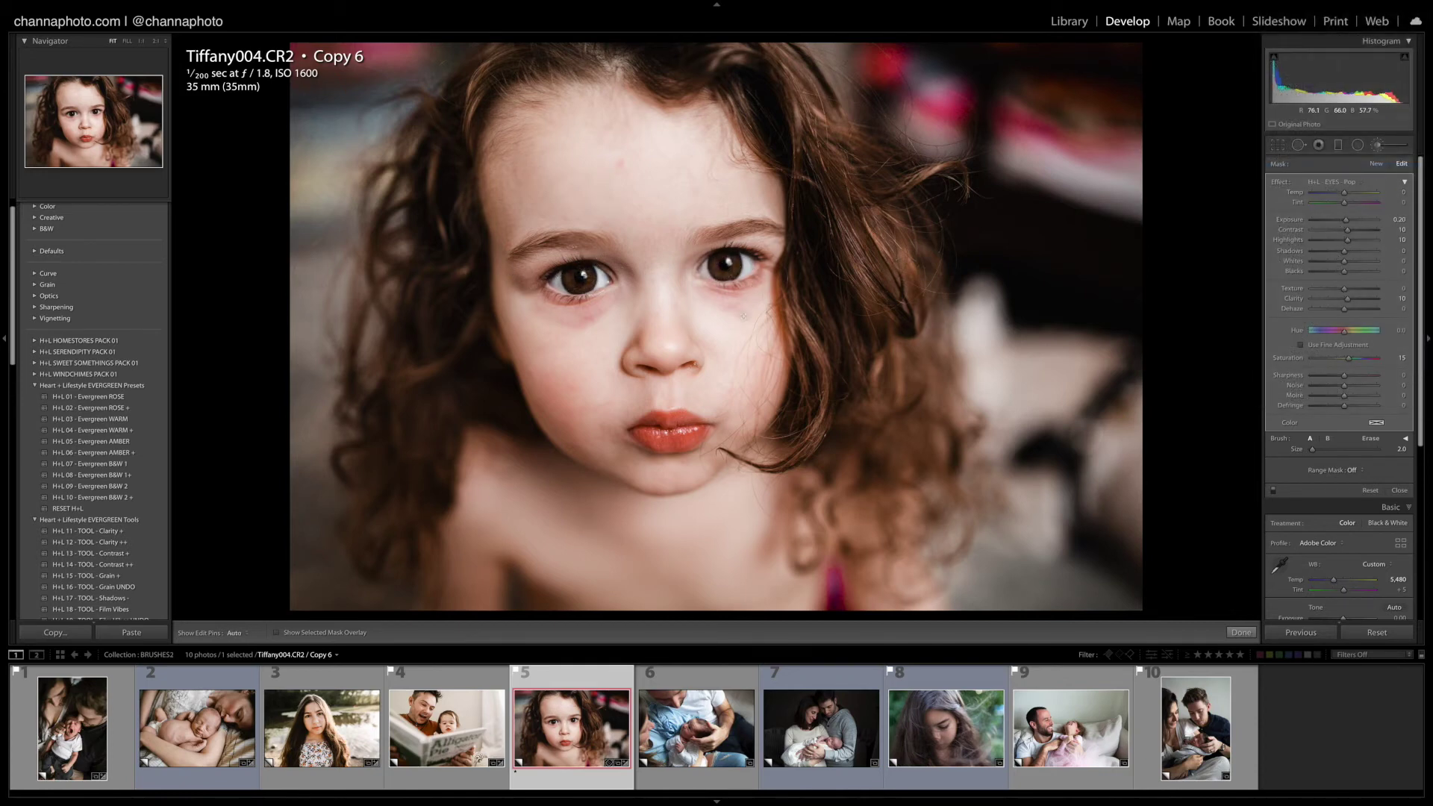
Step: Brush a new H+L - COLOR - Less Red mask under the girl's eyes at size 5.0 and compare with brush adjustments off and on
left_click(1377, 165)
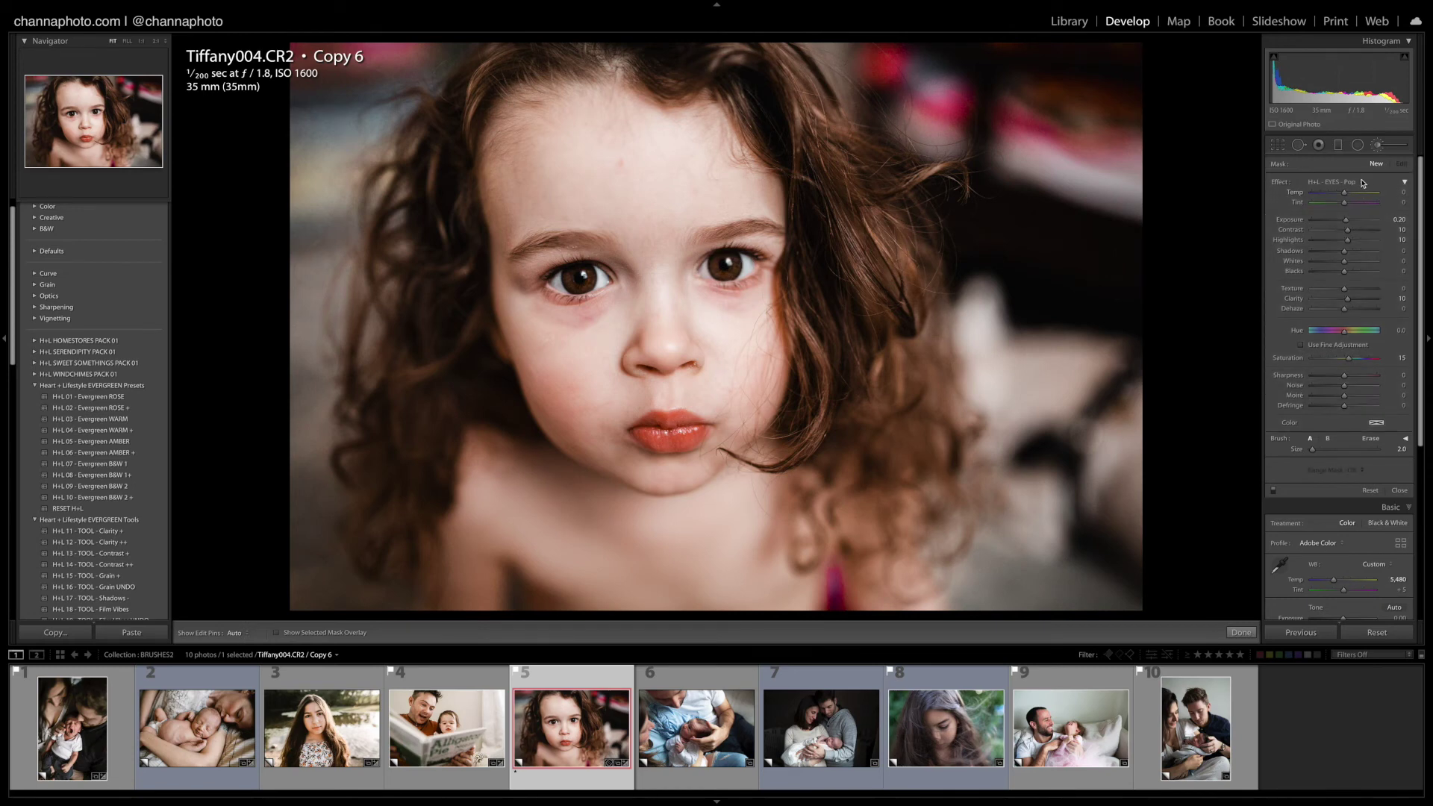
left_click(1364, 182)
left_click(1357, 142)
left_click_drag(592, 289, 617, 292)
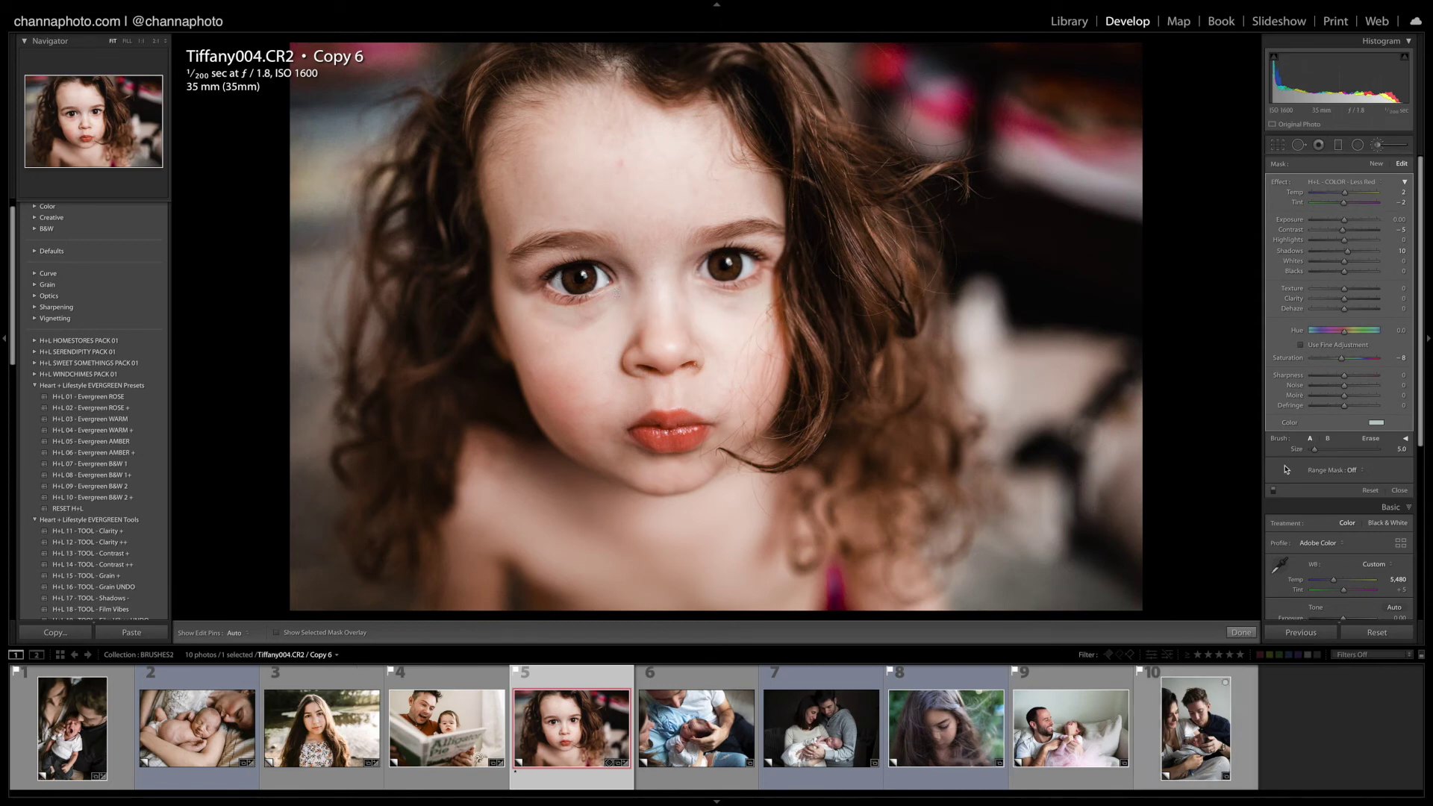
left_click(1274, 491)
left_click(1274, 491)
left_click(1274, 491)
left_click(1274, 491)
Step: Apply the H+L 02 - Heartist Cozy + preset to the photo of the parents cradling their newborn
key("Right")
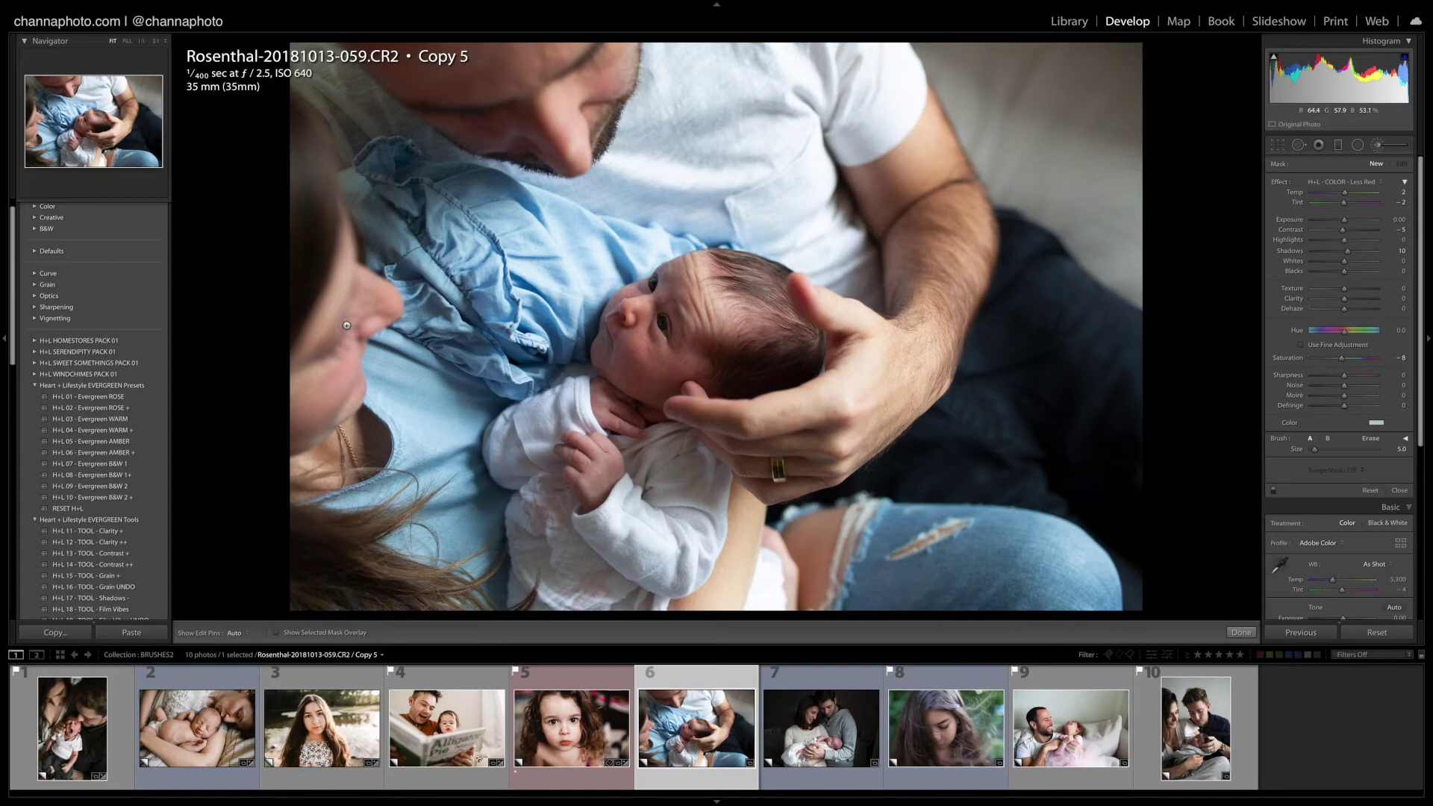
left_click_drag(13, 365, 29, 486)
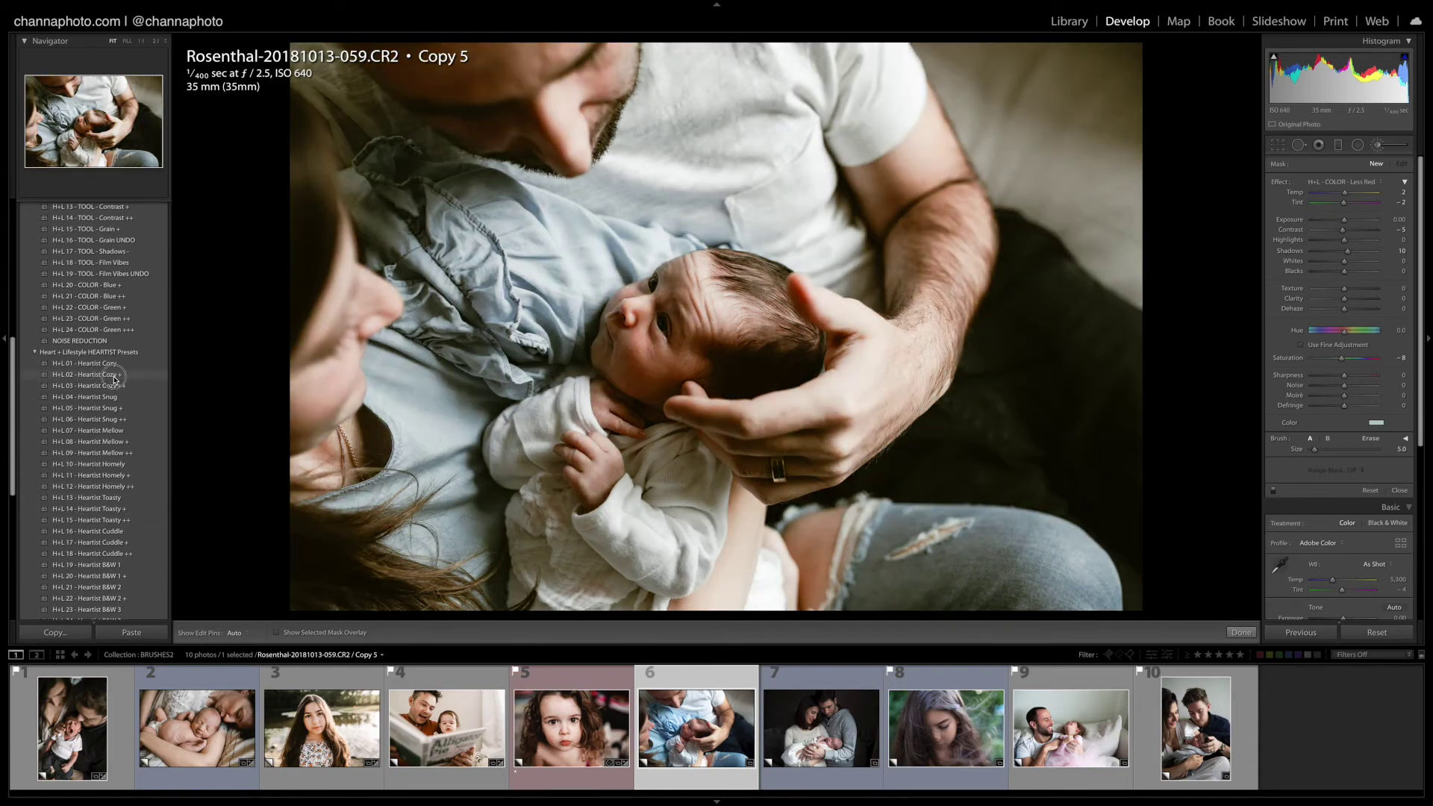
left_click(114, 376)
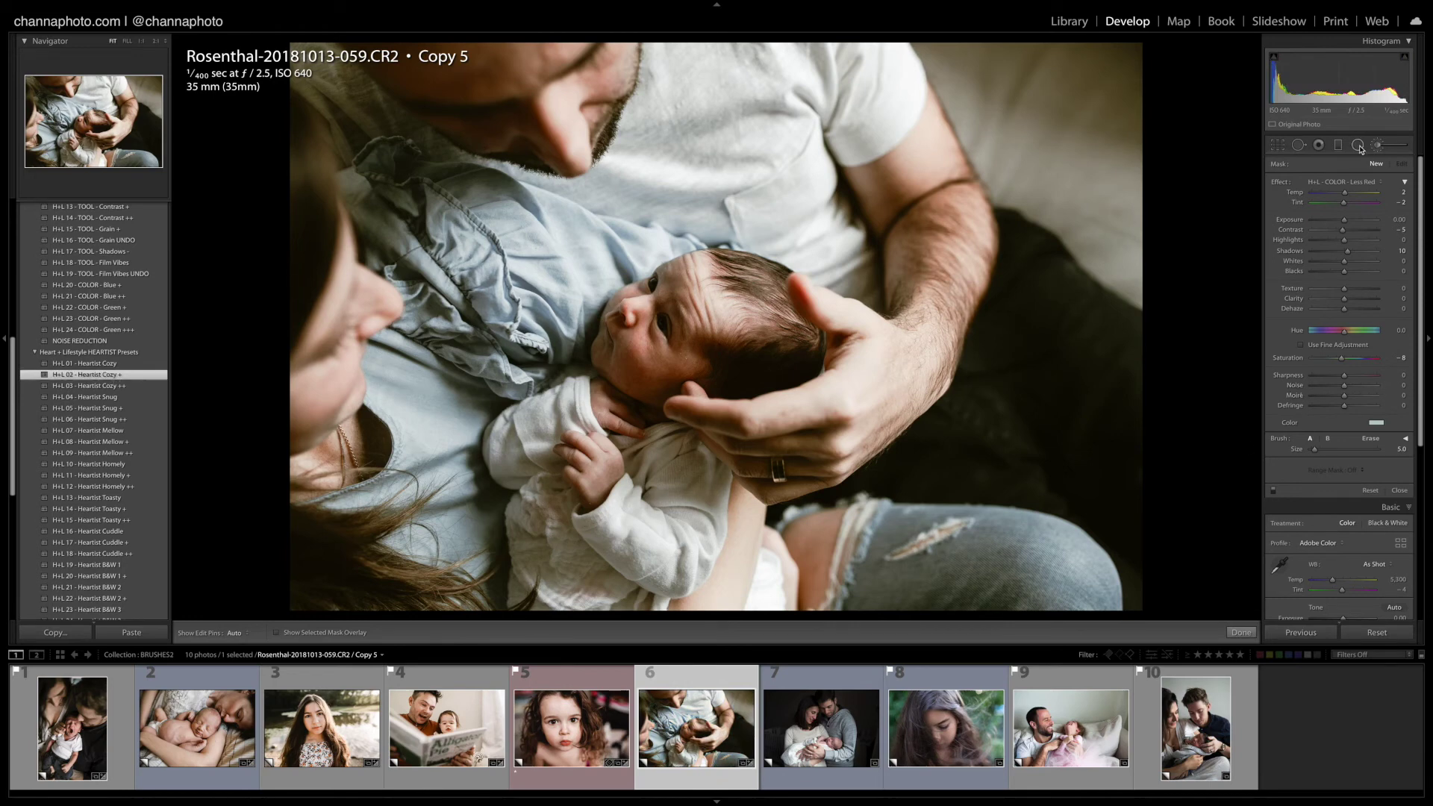
Step: Place a tilted radial filter over the newborn's face and reset all its effect settings
left_click_drag(612, 348, 694, 462)
left_click_drag(669, 218, 721, 242)
double_click(1279, 183)
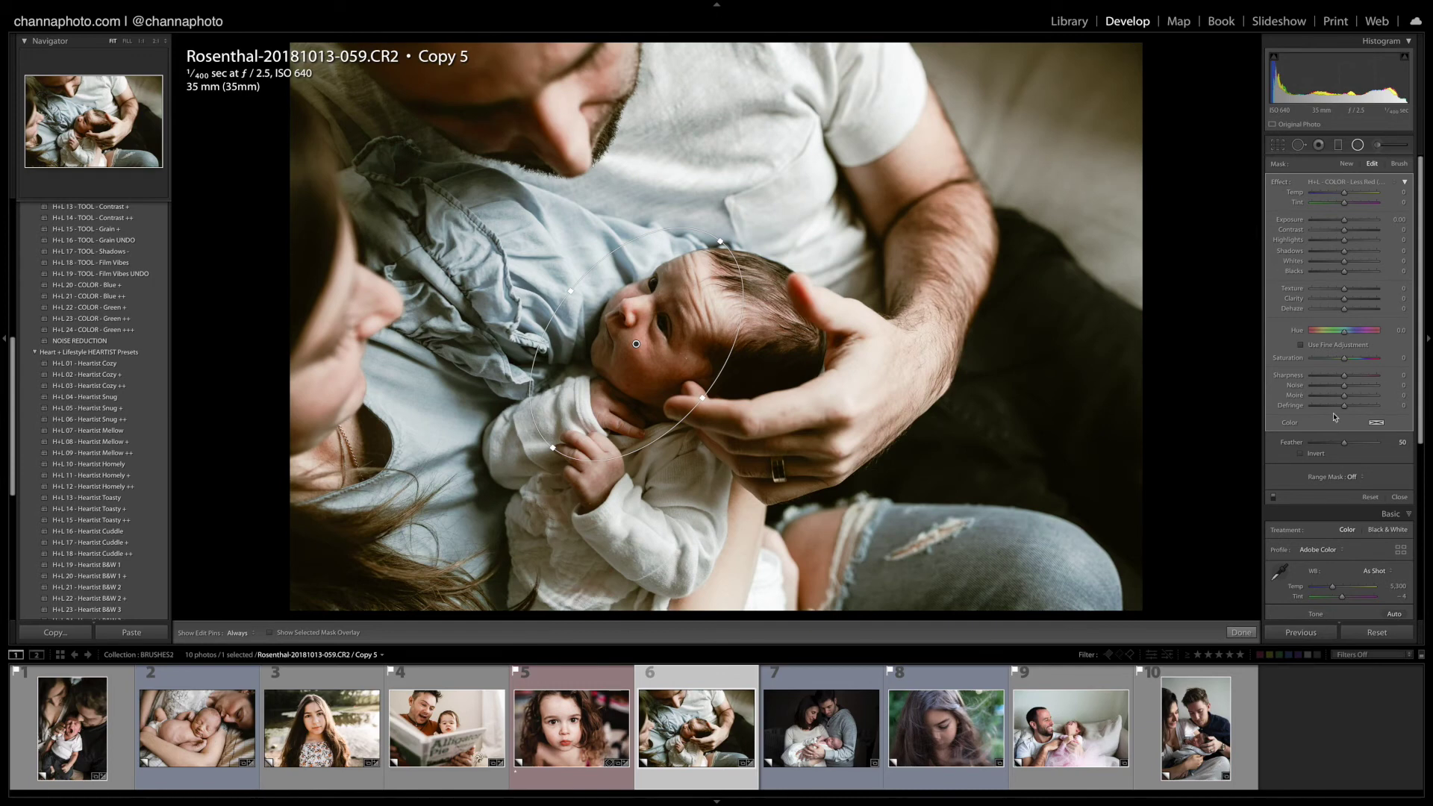
Step: Invert the newborn's radial filter, give it the H+L - GENERAL - Shadows + effect, and enlarge it around the head
left_click(1302, 454)
left_click(1370, 186)
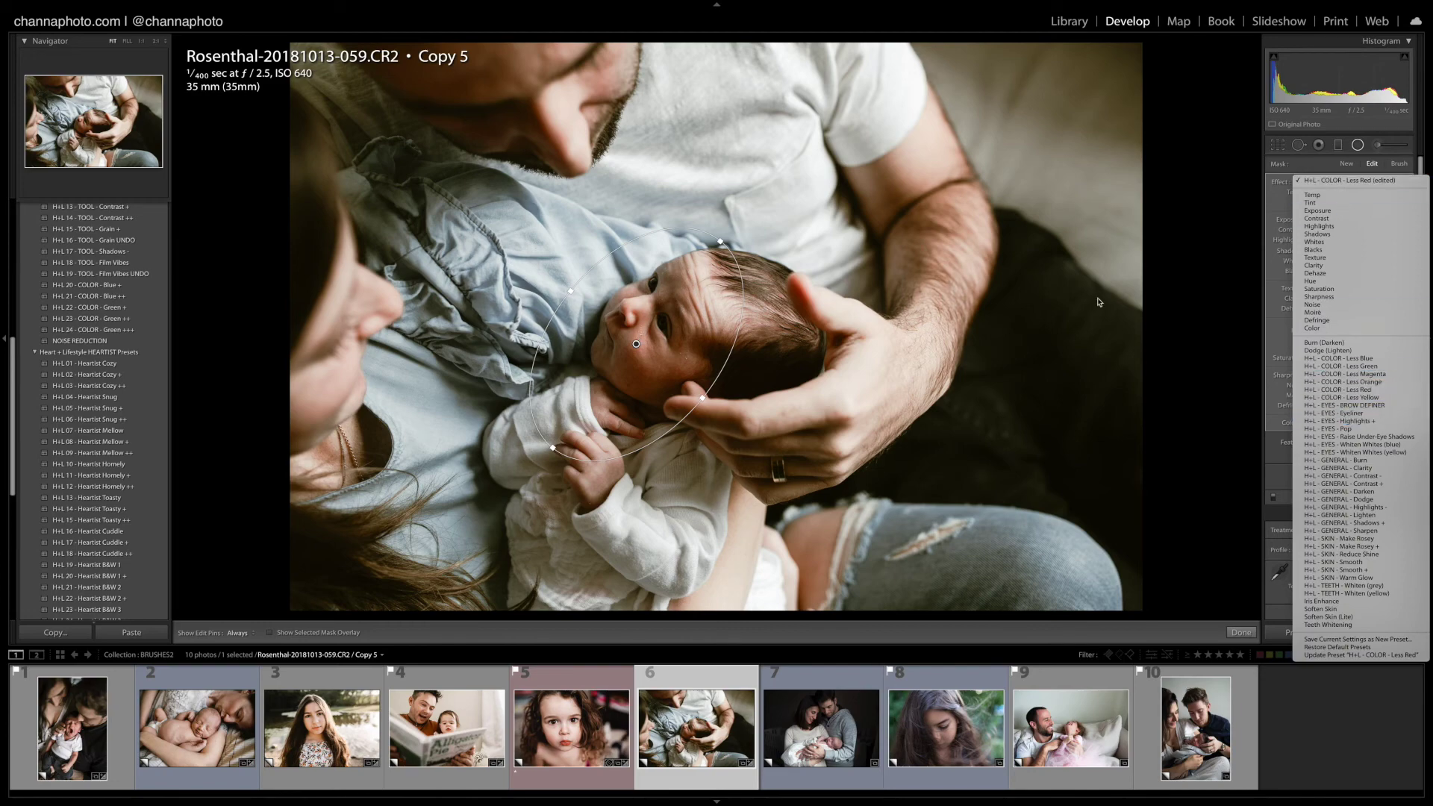
left_click(1396, 526)
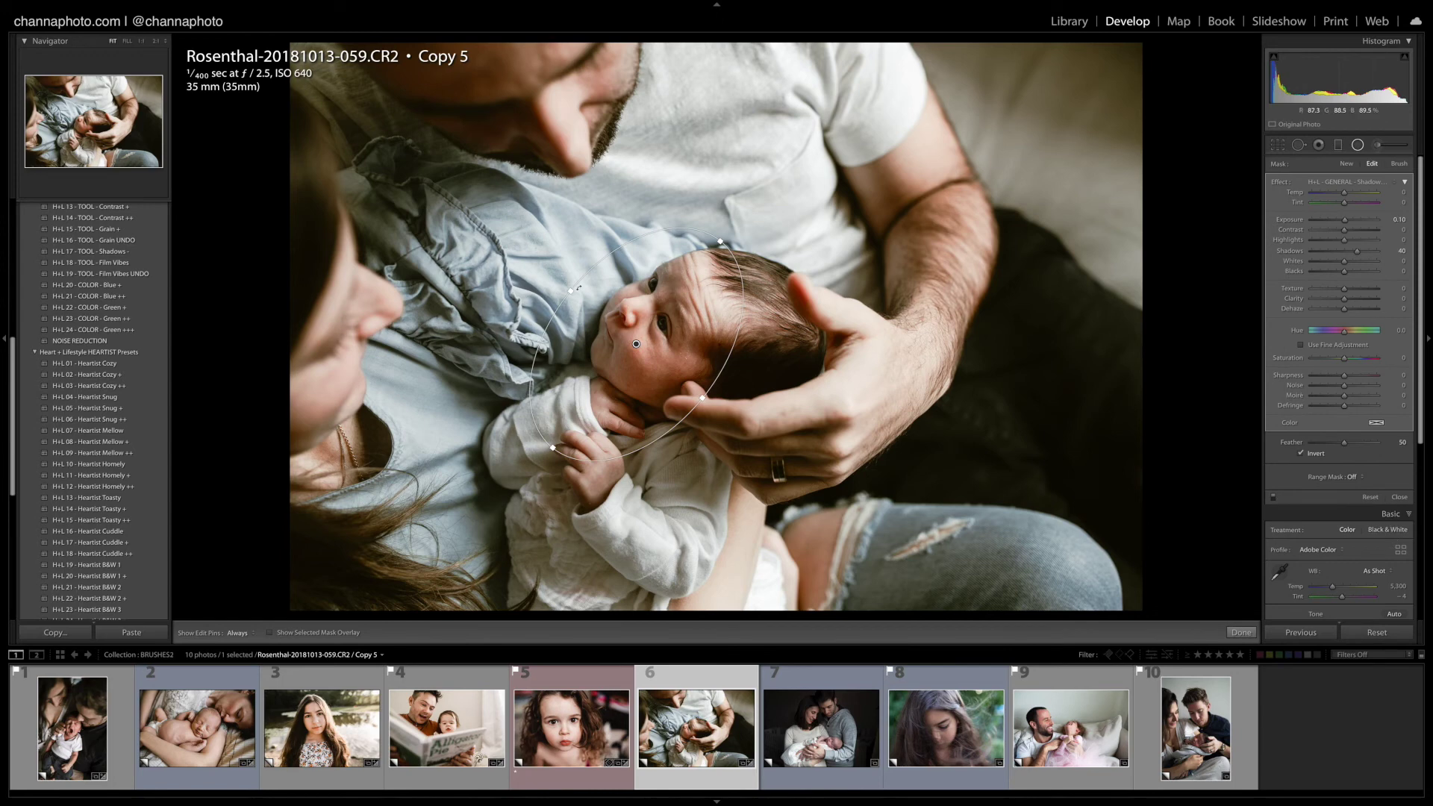
left_click_drag(720, 241, 739, 216)
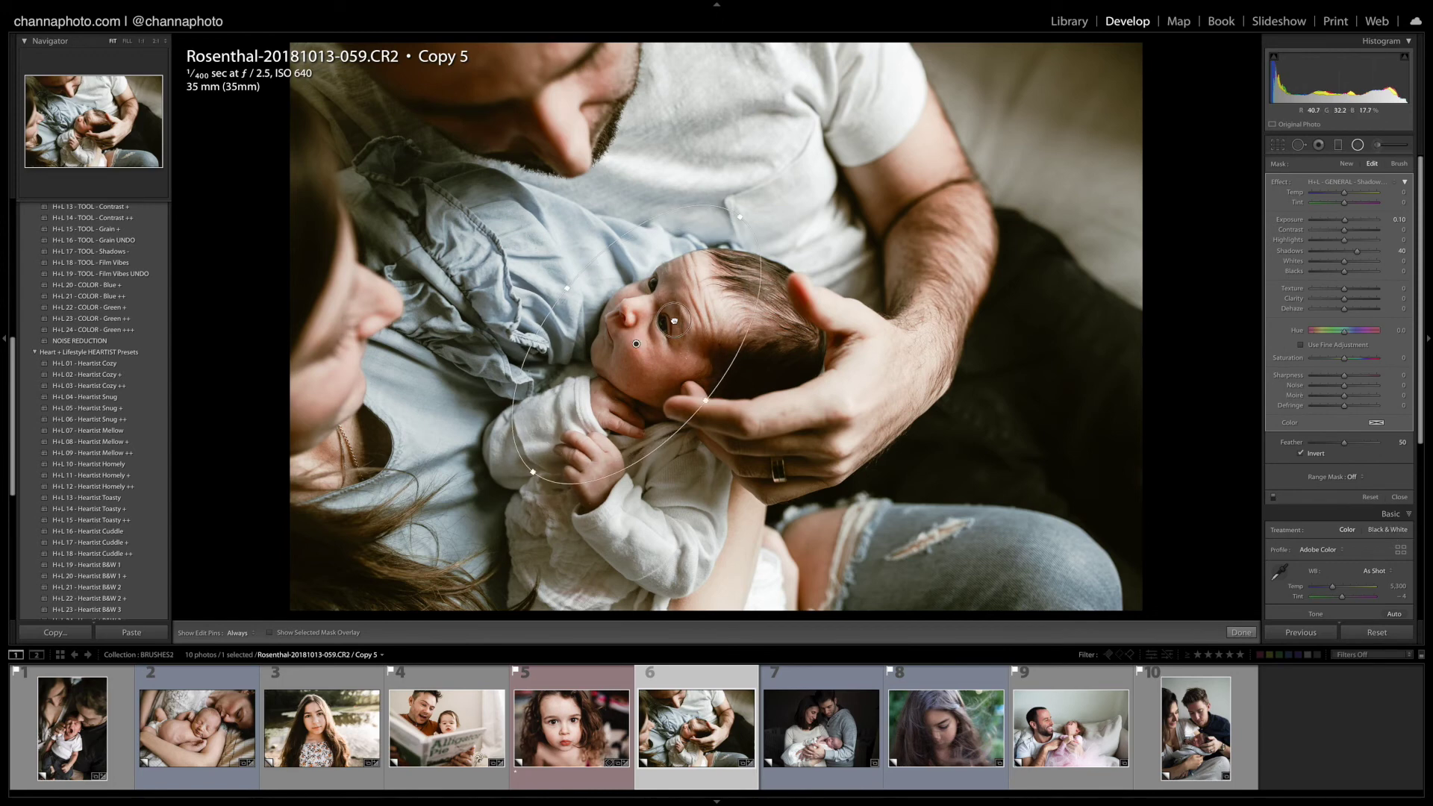
left_click(1241, 633)
Step: Brush an H+L - GENERAL - Highlights - mask over the bright skin on the newborn's forehead with the edit pins hidden
key("k")
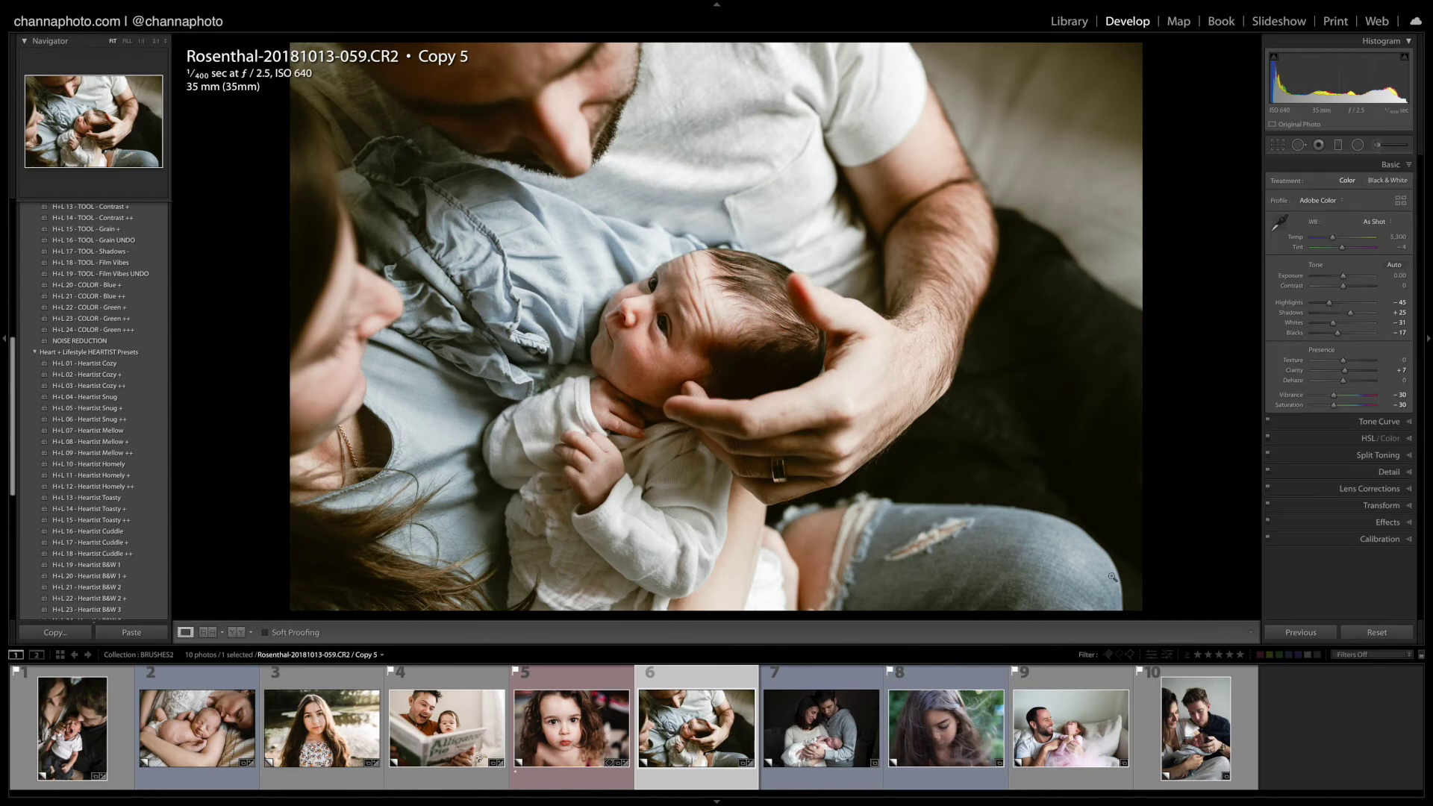
left_click(1363, 183)
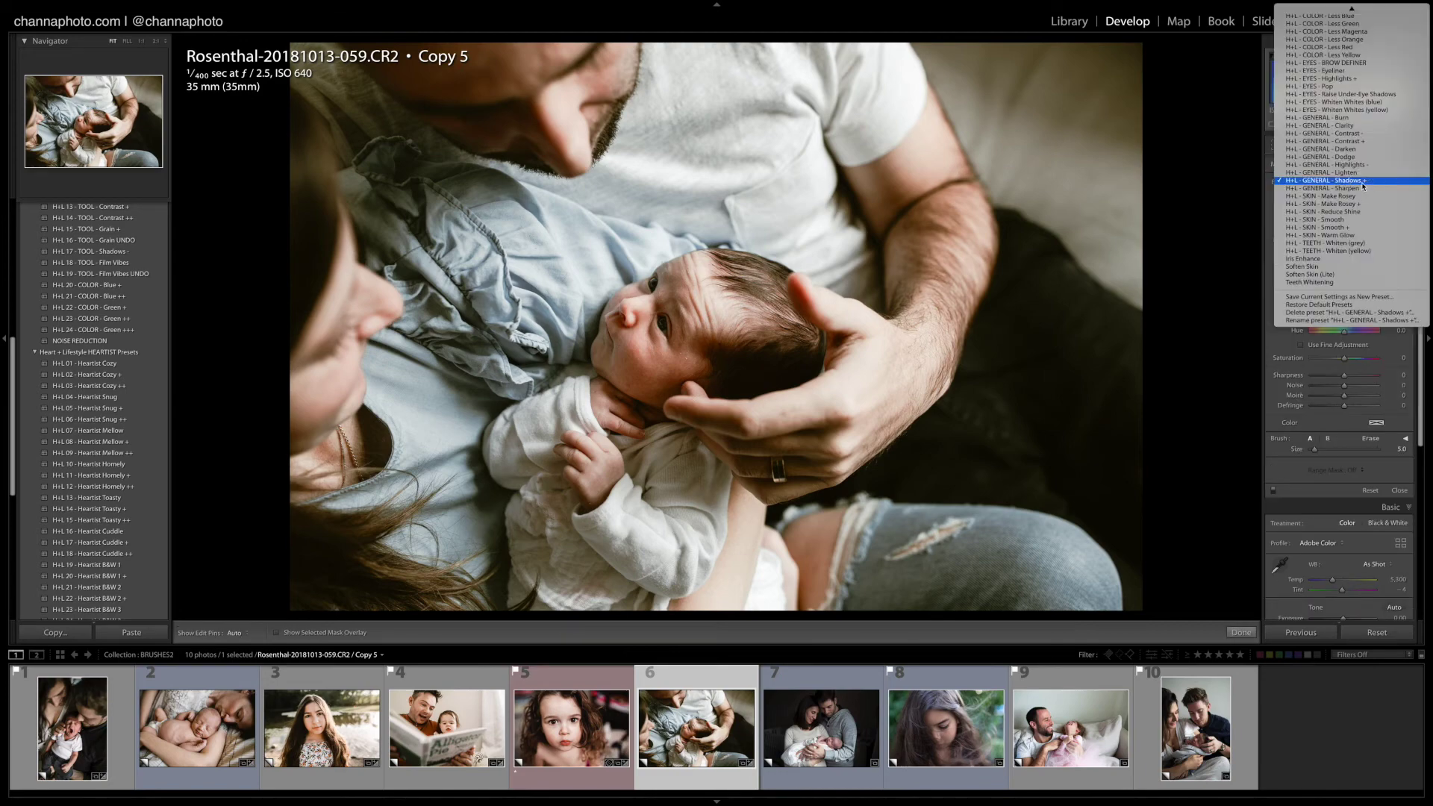
left_click(1329, 164)
key("h")
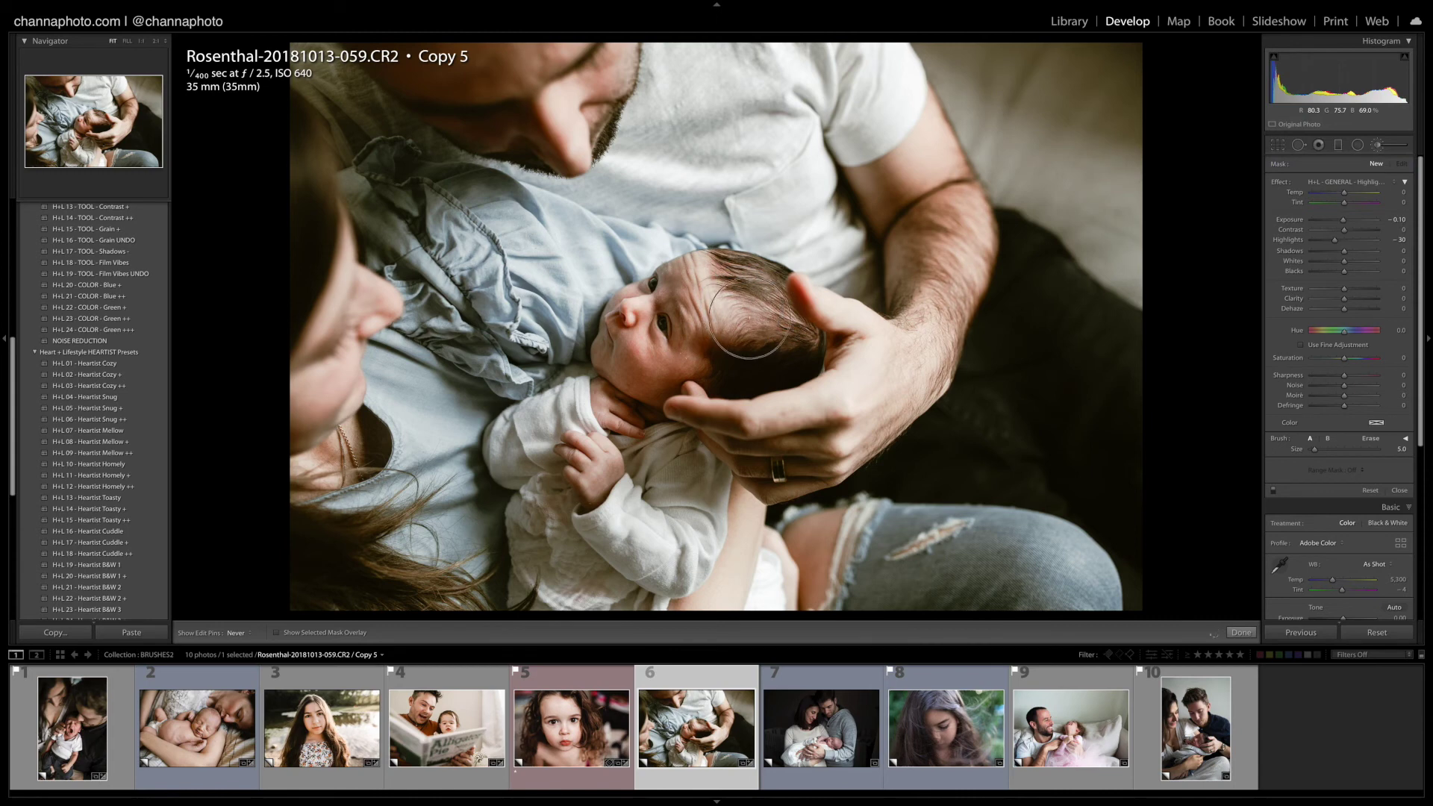
left_click_drag(695, 259, 721, 250)
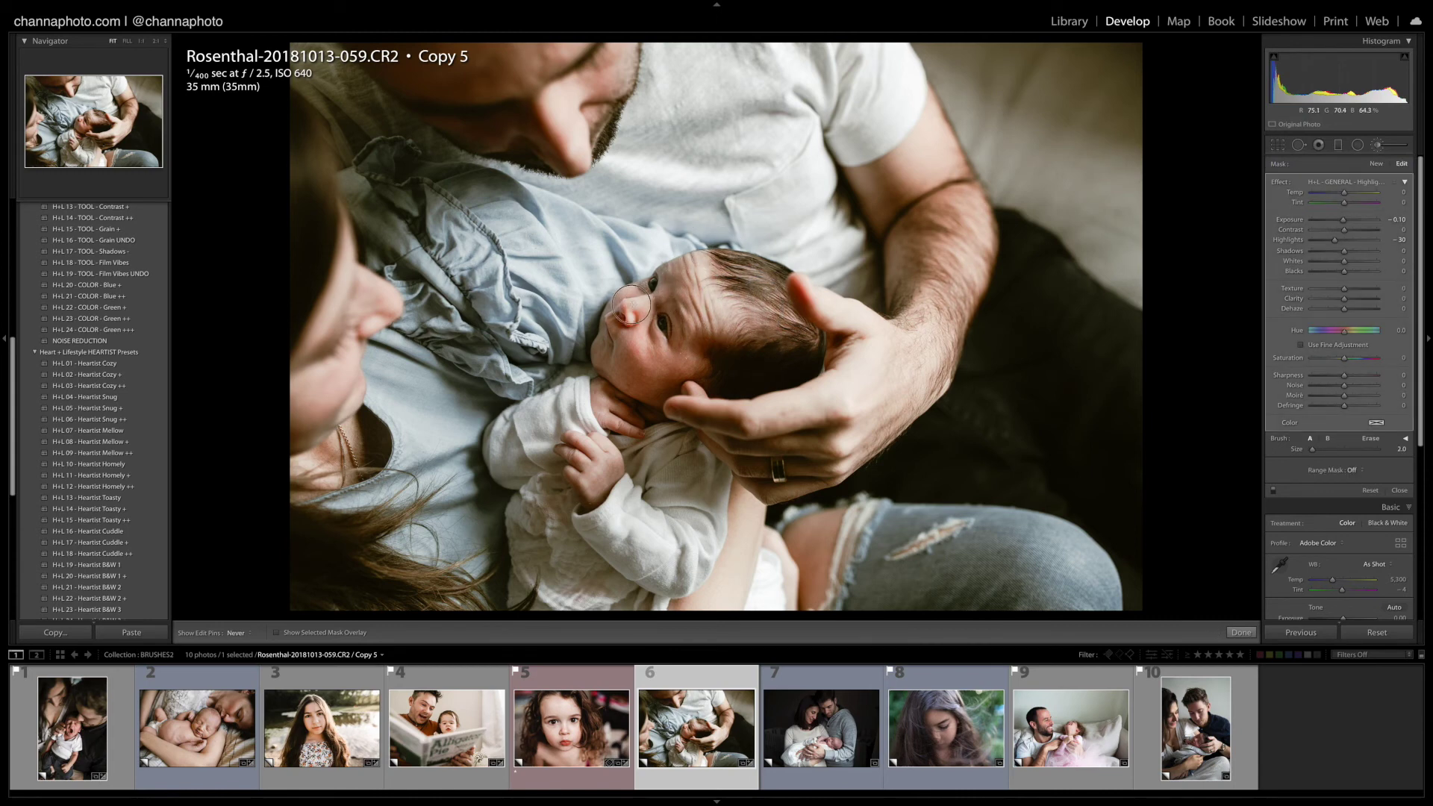
key("h")
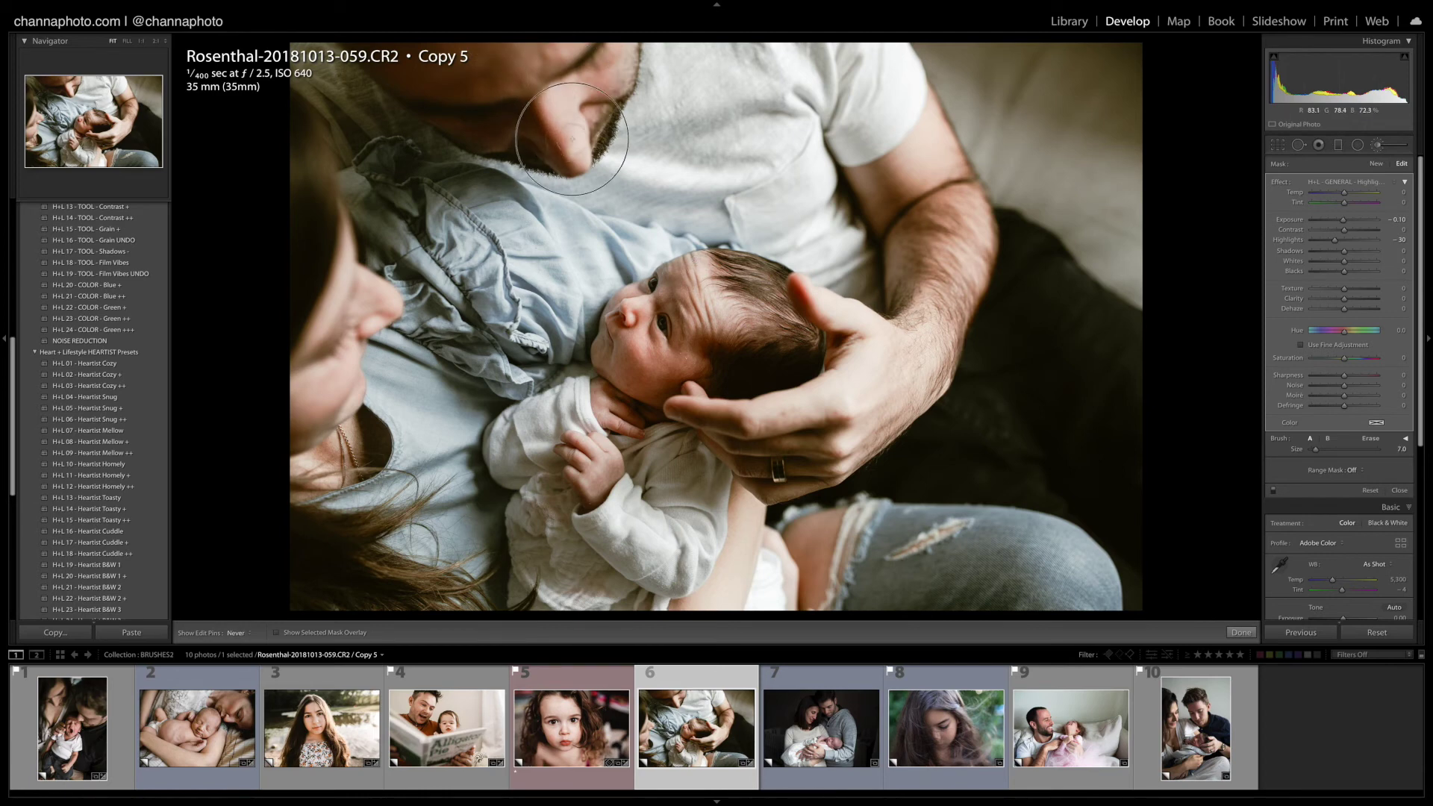
key("h")
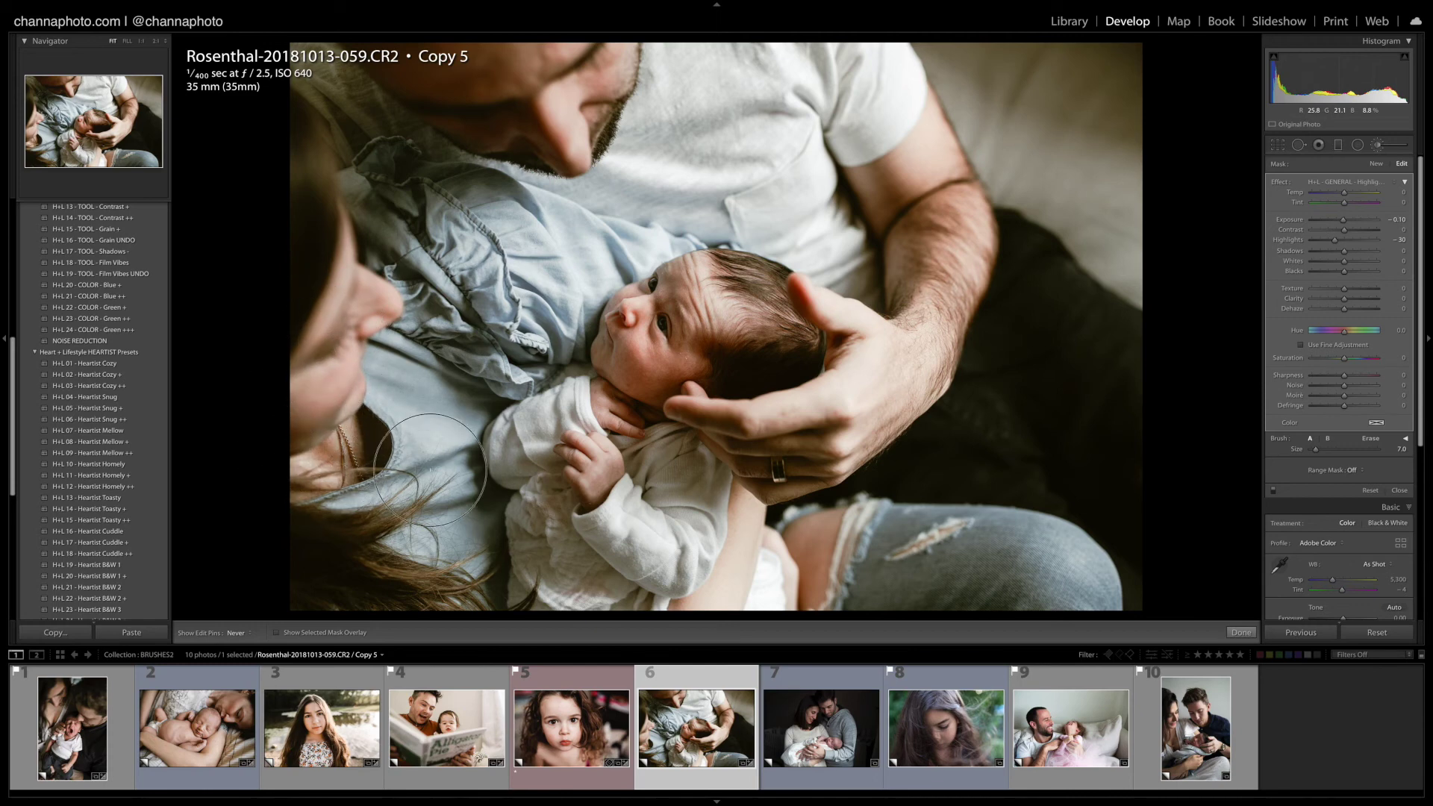
key("h")
key("h")
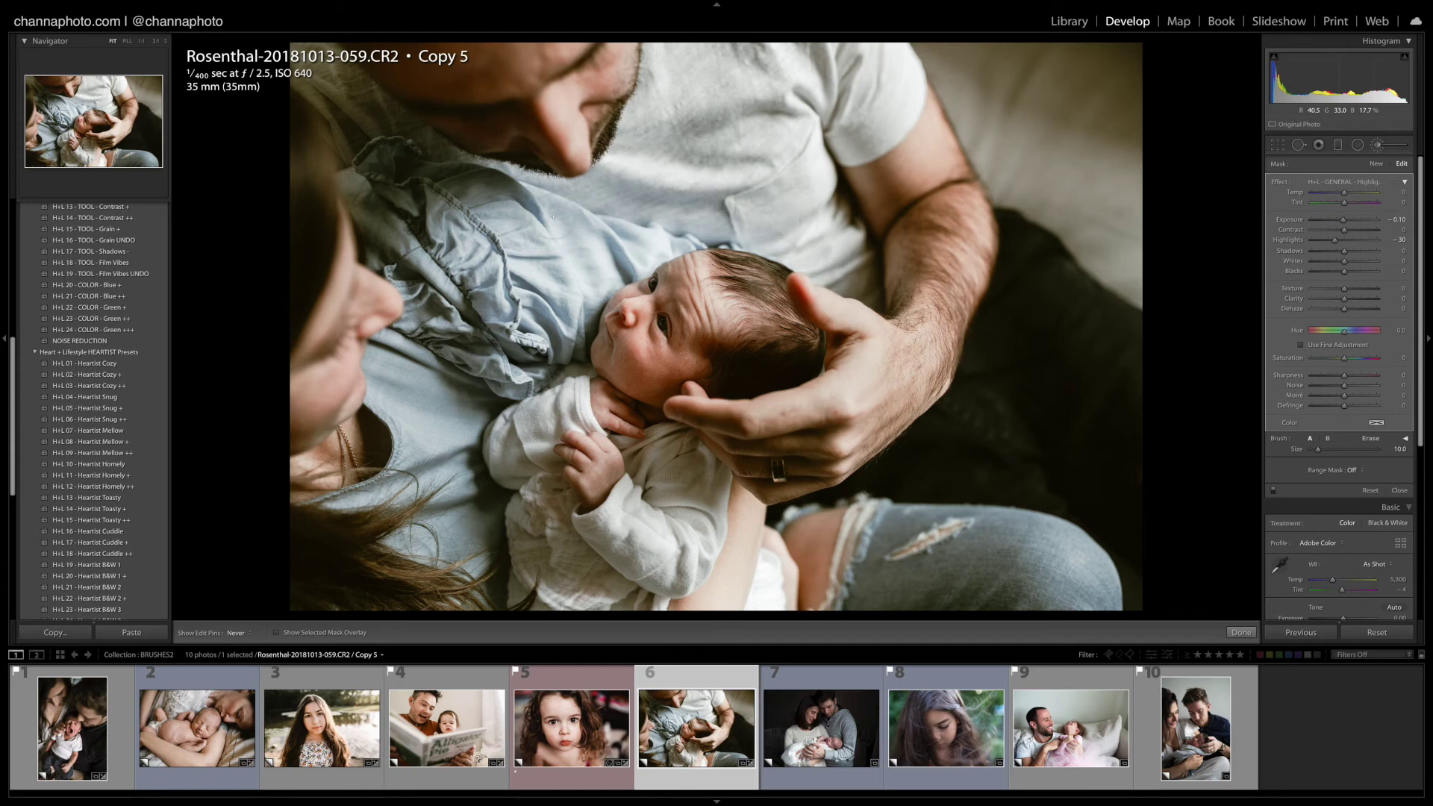
key("h")
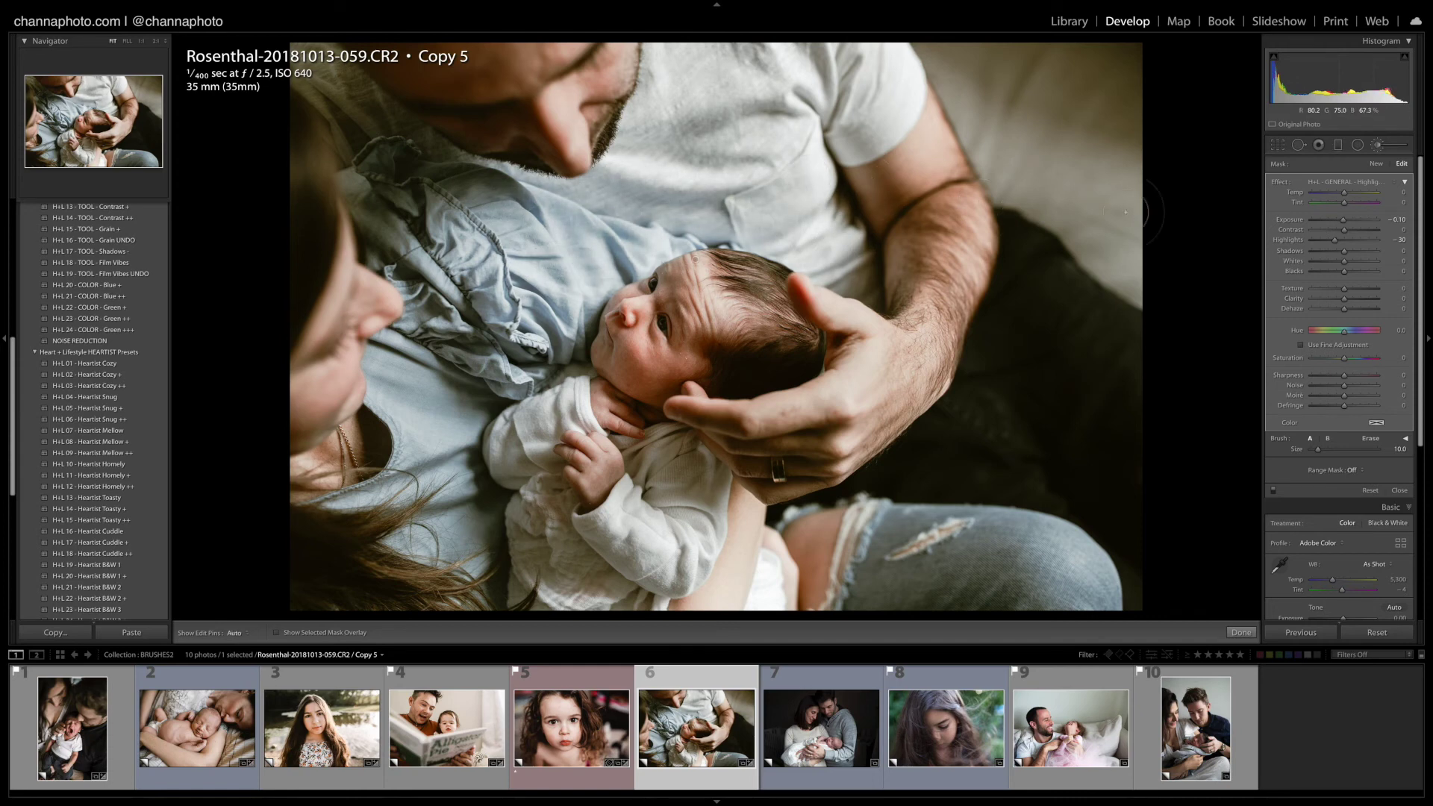
Step: Close the brush adjustments and compare the newborn photo with its unedited version
left_click(1376, 164)
key("h")
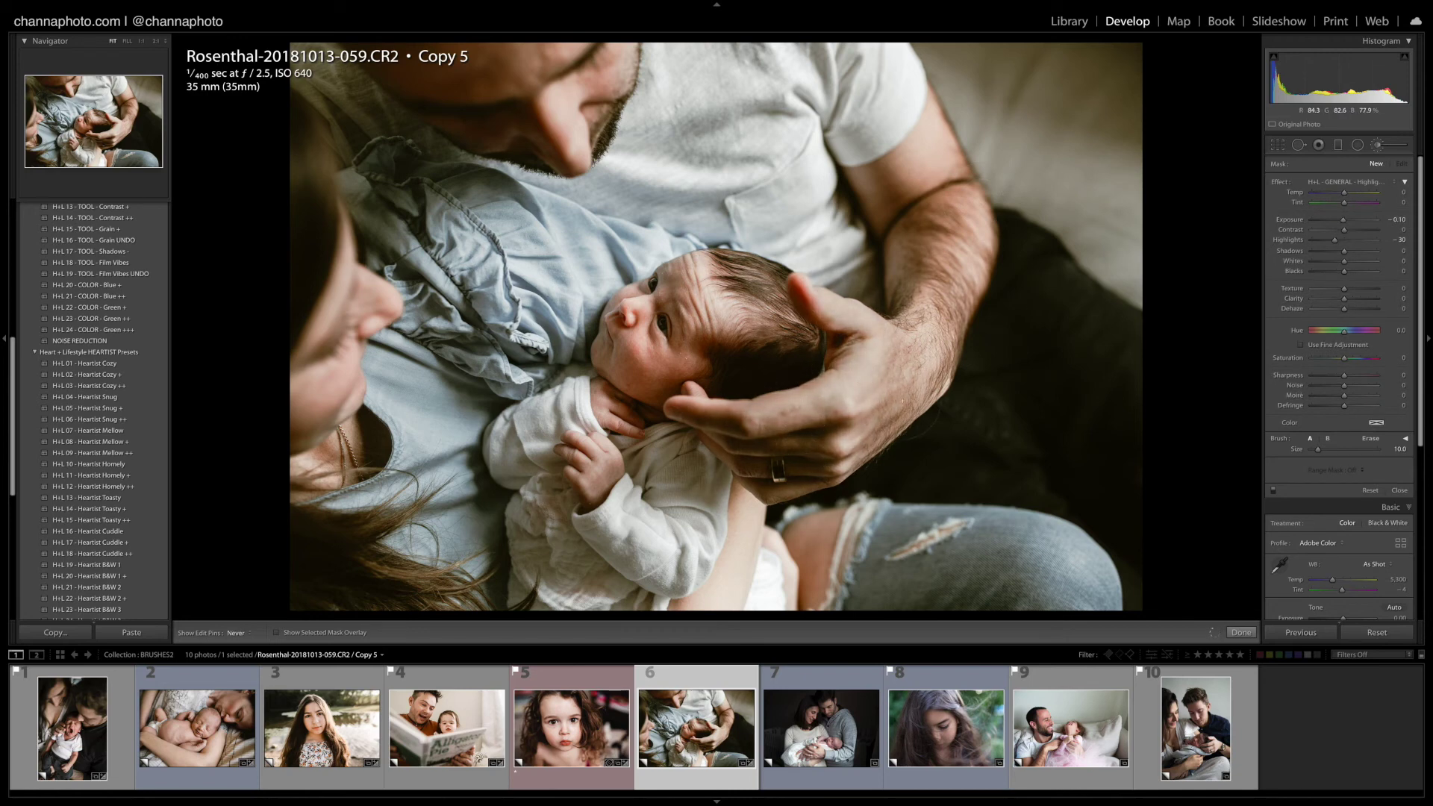
left_click(1241, 632)
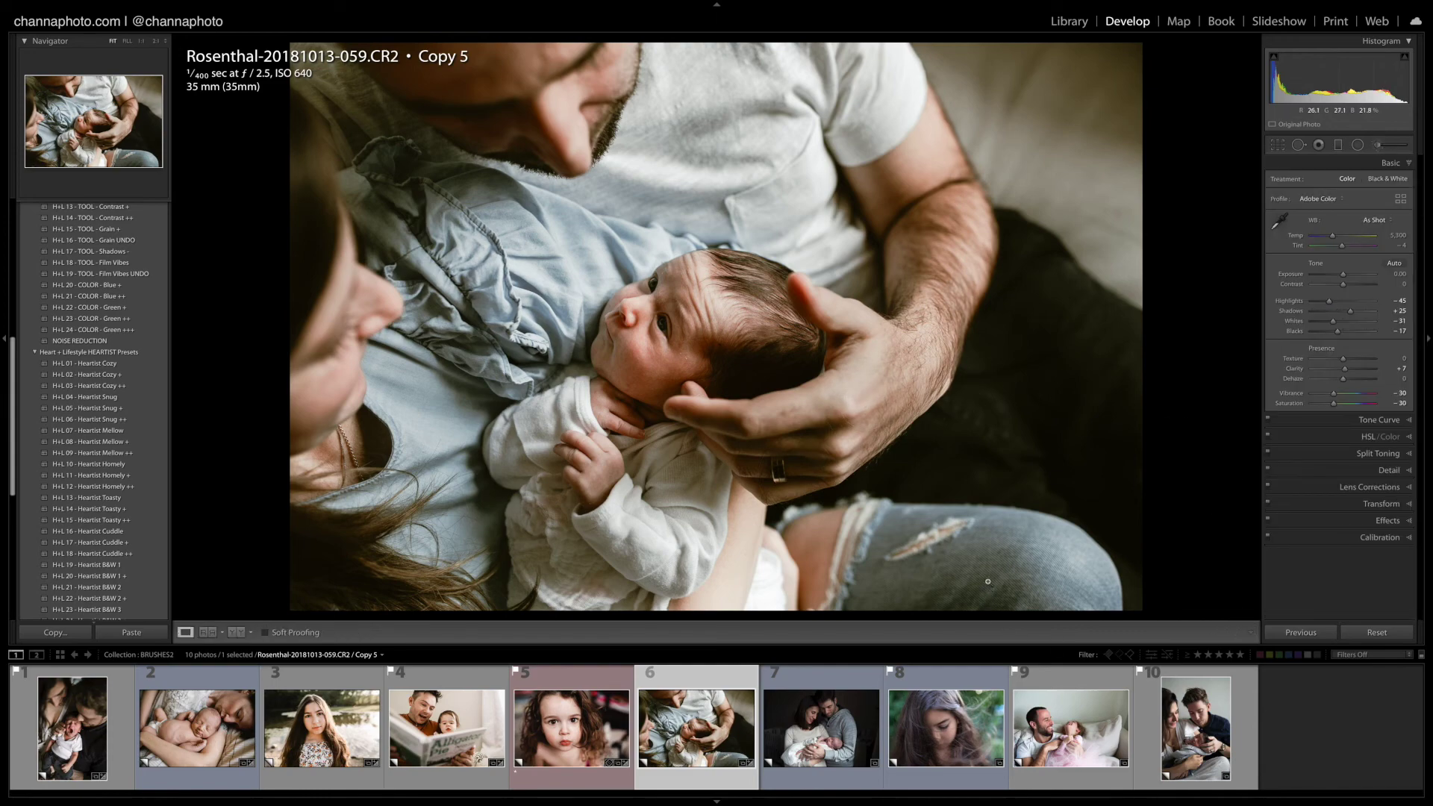
key("backslash")
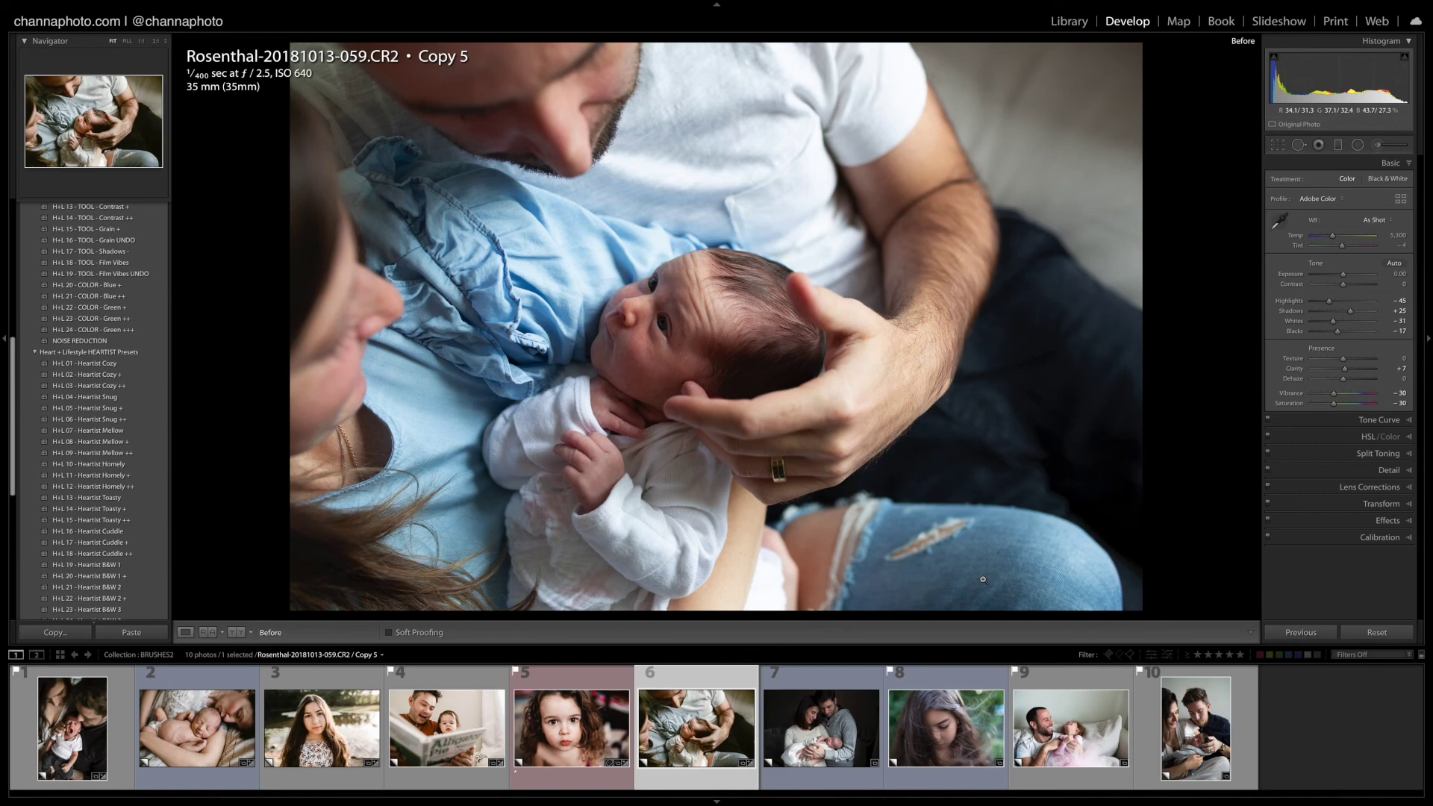
key("backslash")
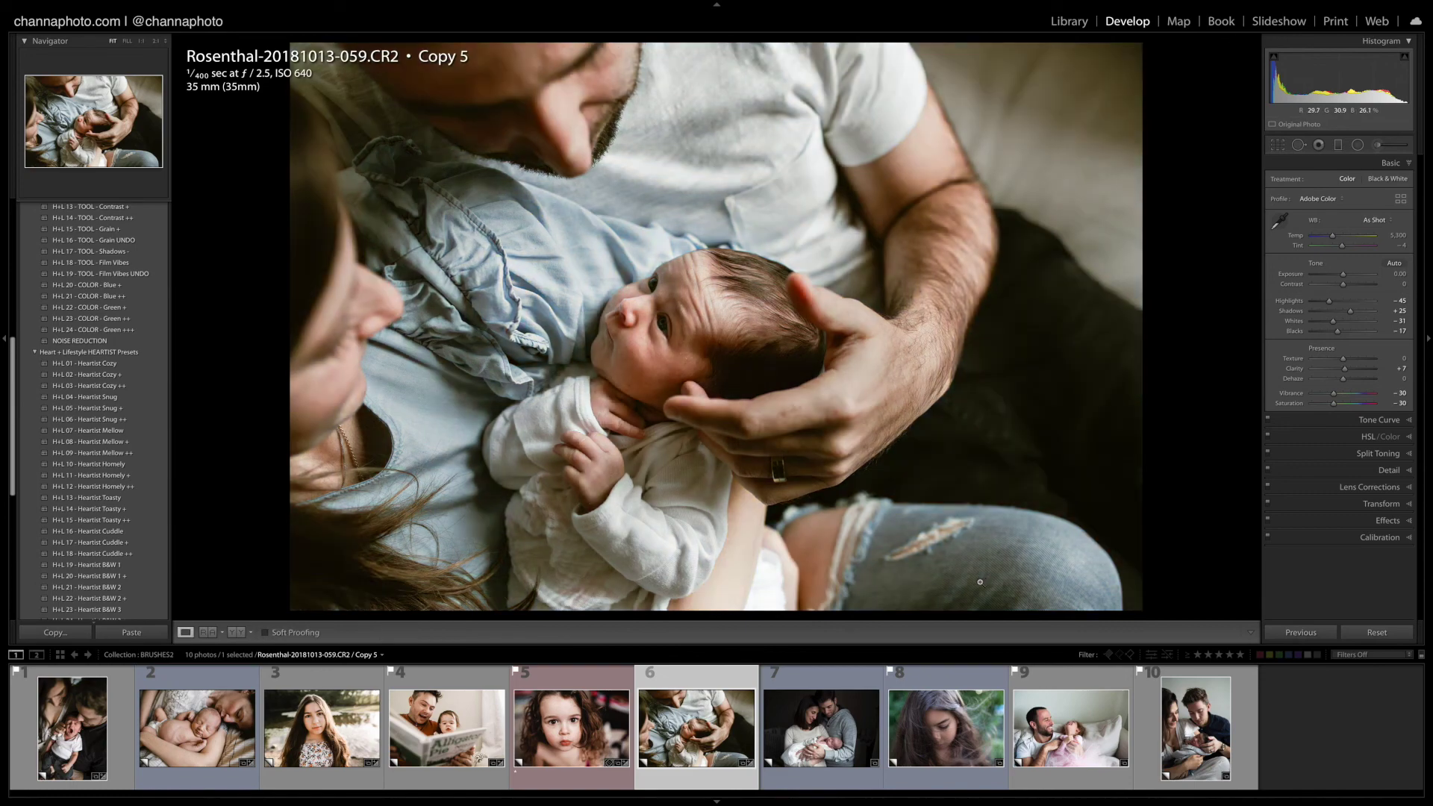
Step: Apply the H+L 03 - Evergreen WARM preset to the photo of the couple holding their sleeping baby and set exposure to +0.35
key("Right")
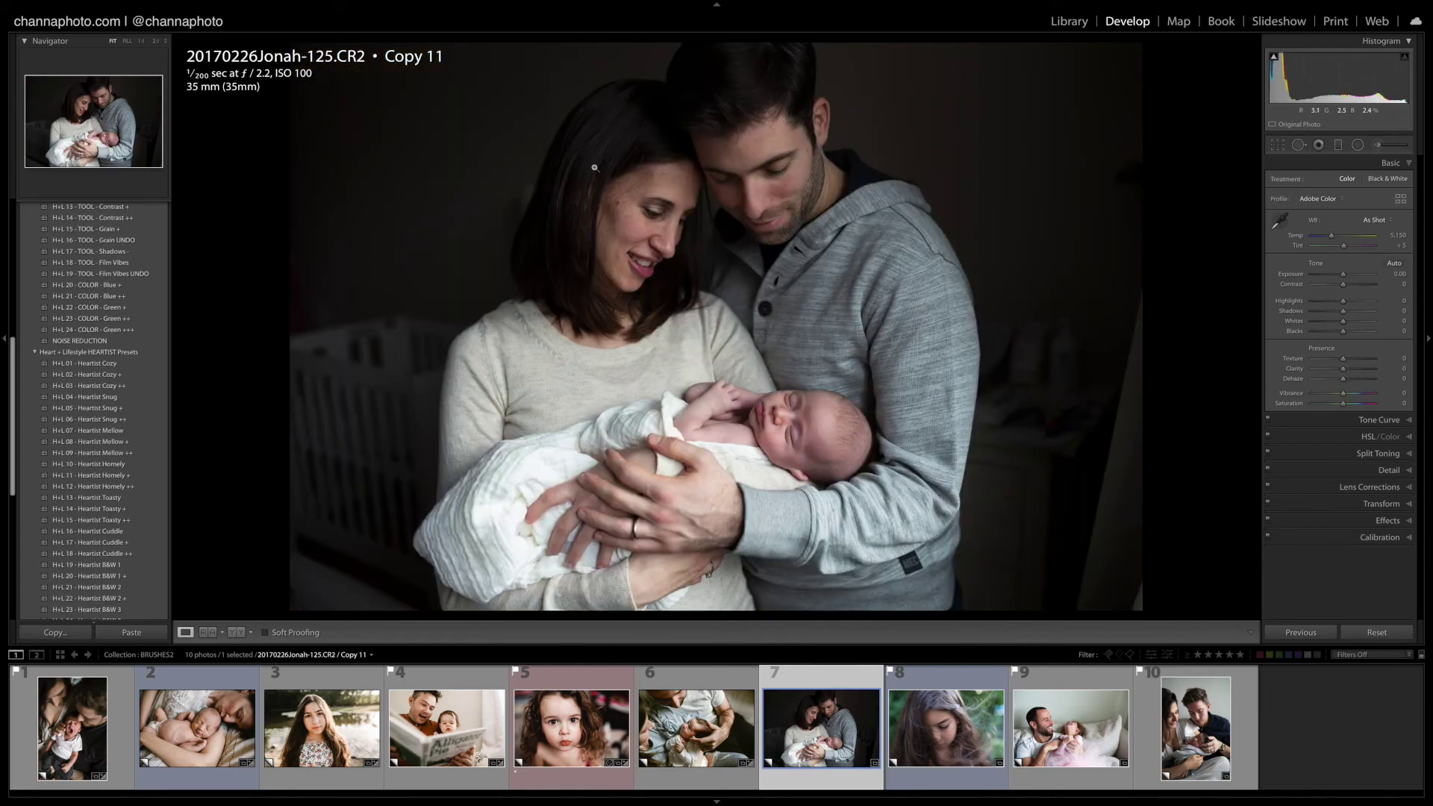
scroll(112, 336, "up", 5)
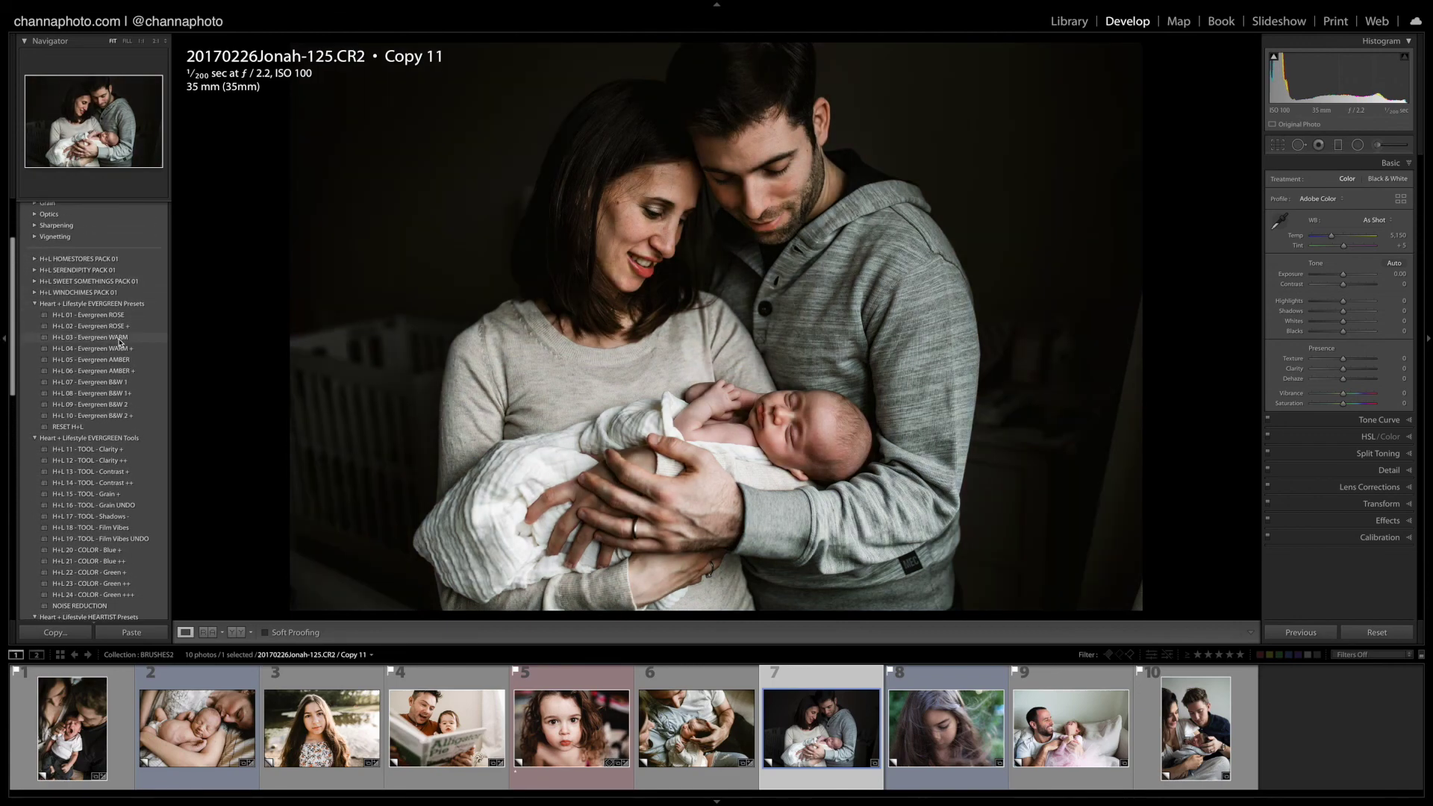
left_click(117, 340)
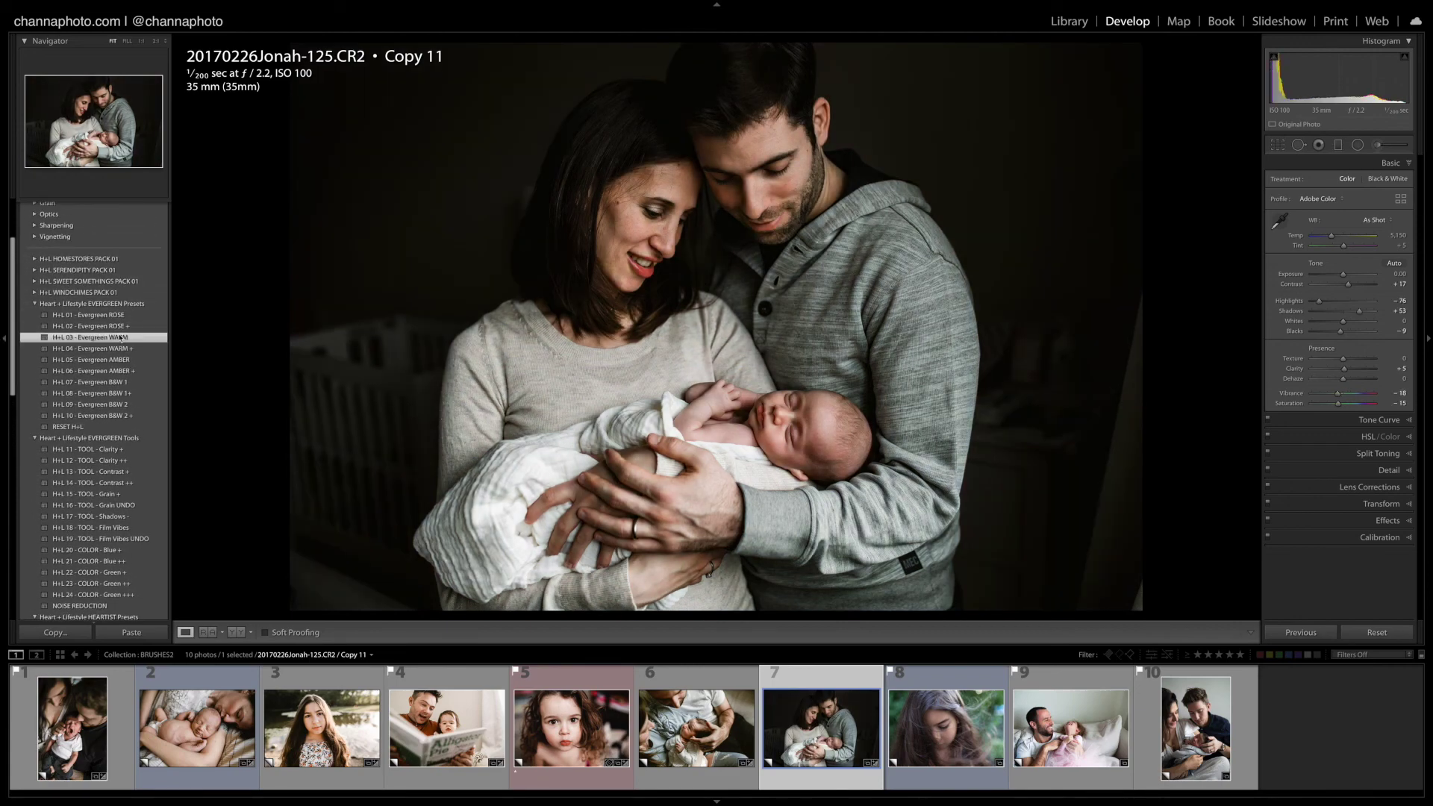
left_click_drag(1343, 274, 1347, 275)
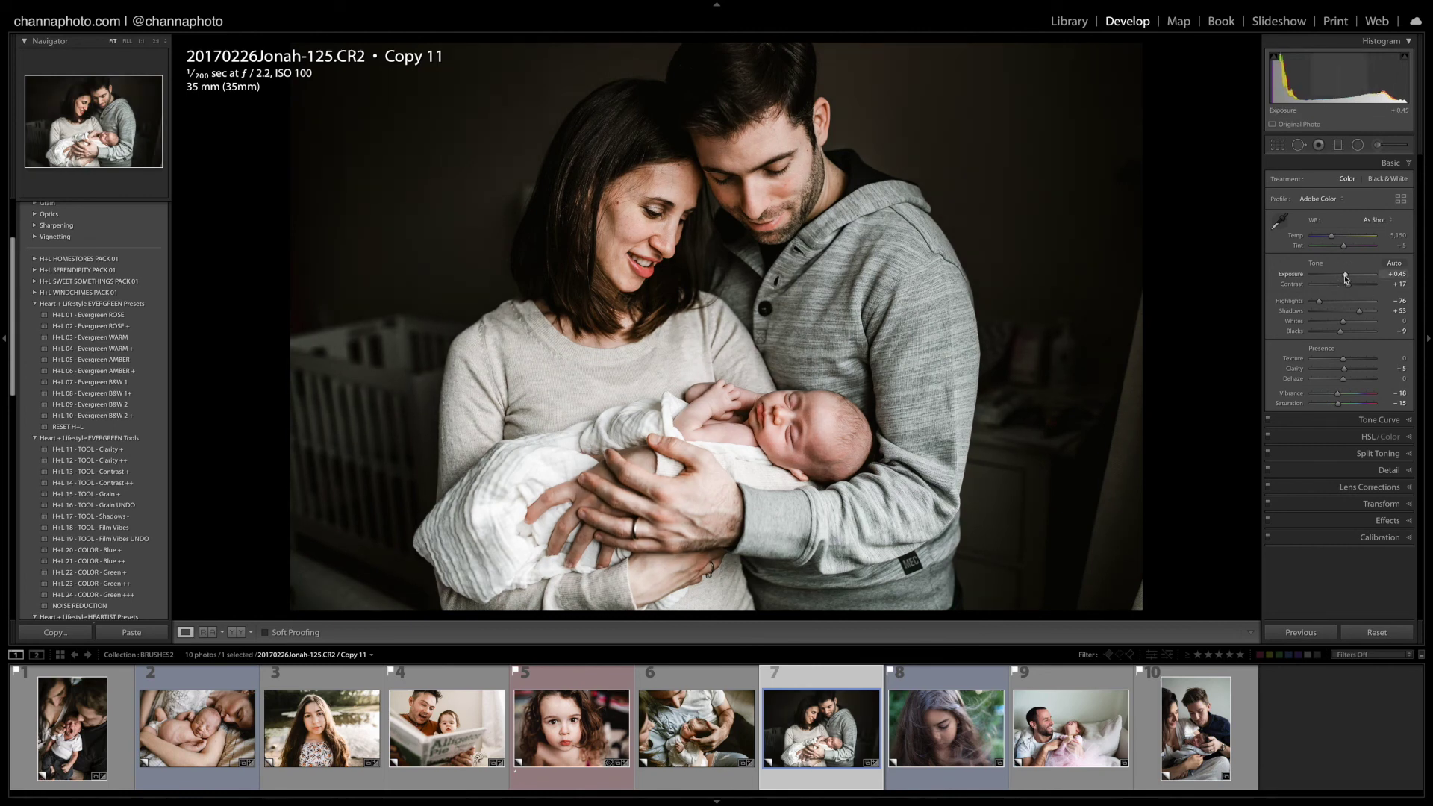
left_click_drag(1347, 277, 1347, 277)
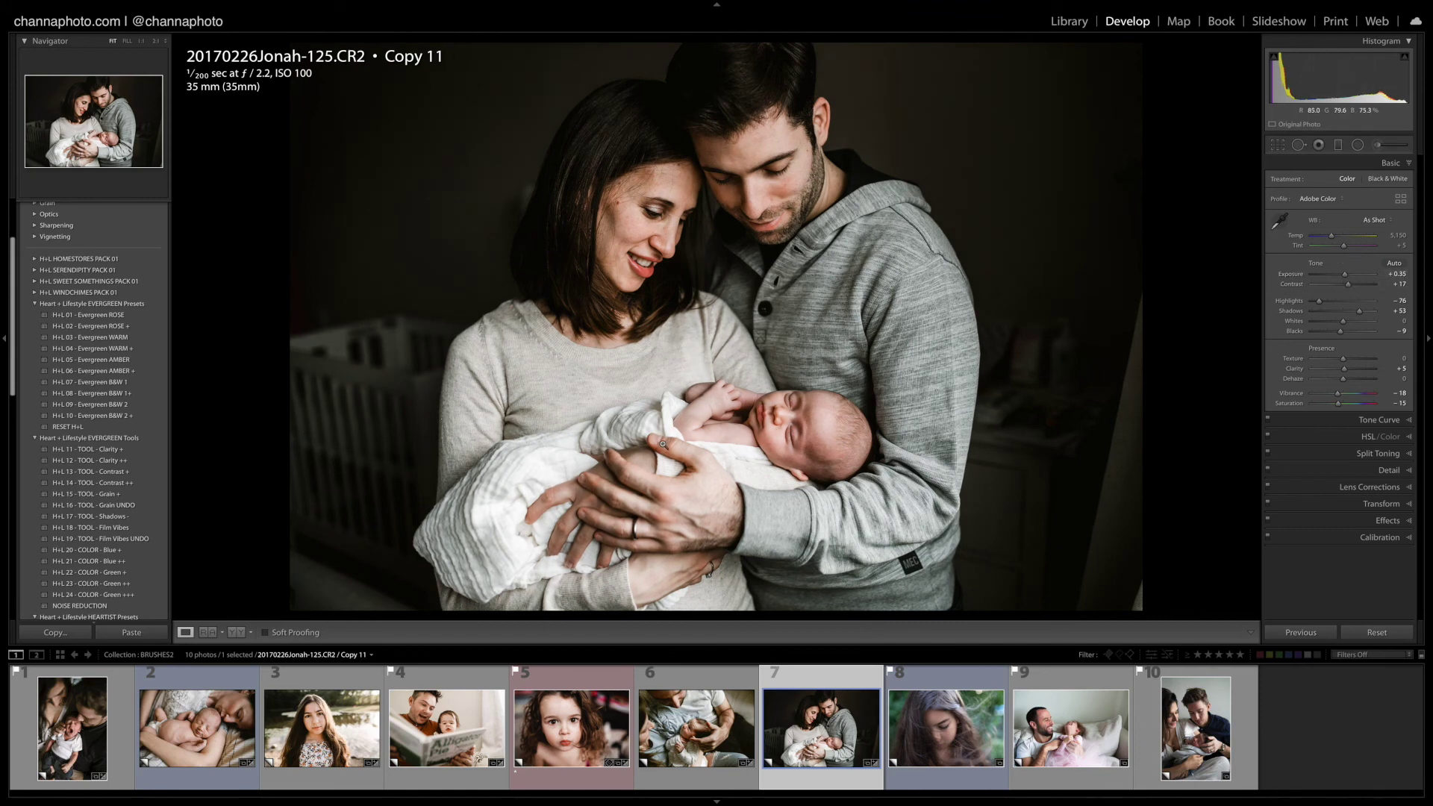
Step: Brush an H+L - SKIN - Warm Glow mask over the sleeping baby and the white blanket at size 10.0
left_click(1378, 147)
left_click(1355, 181)
left_click(1360, 250)
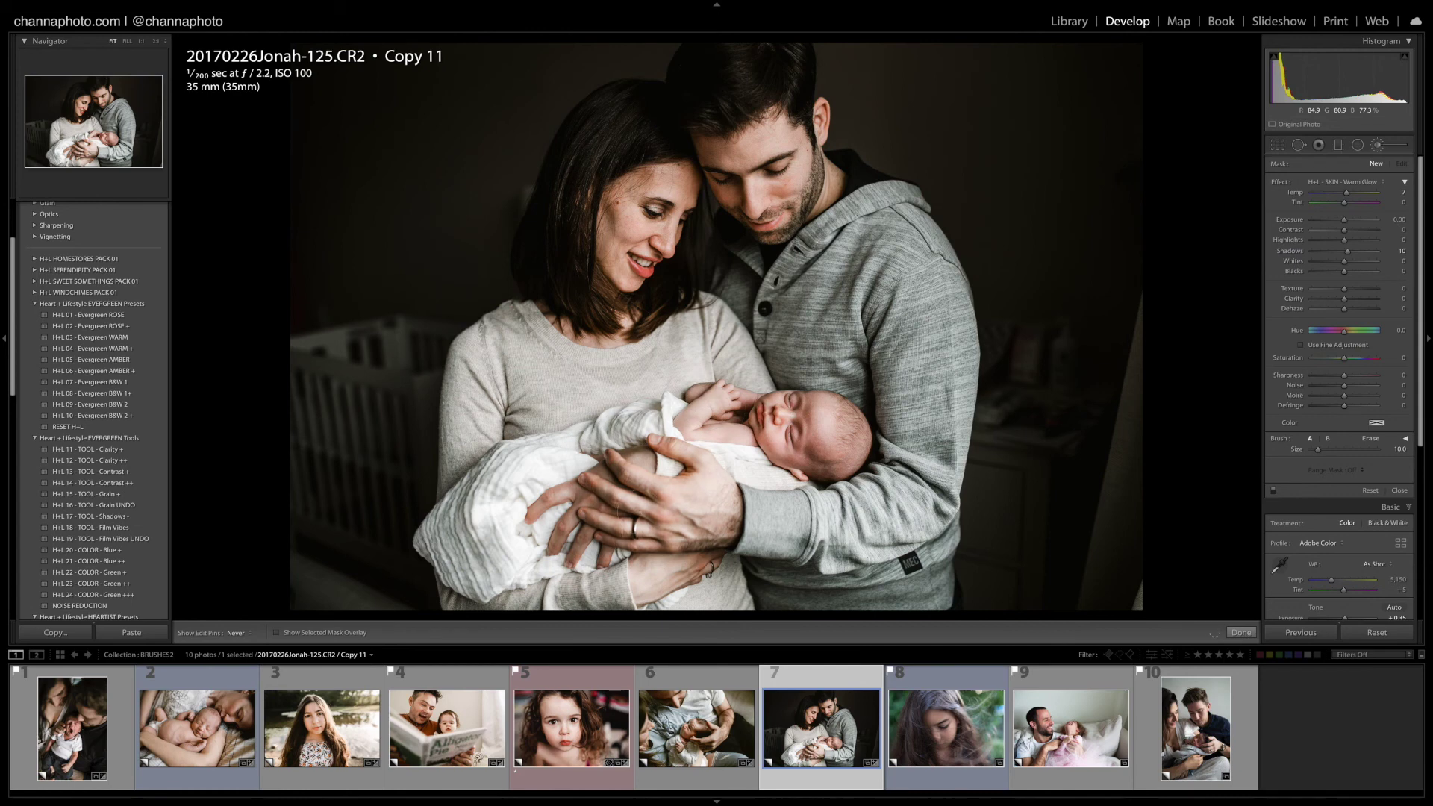
left_click_drag(759, 470, 722, 475)
left_click_drag(524, 481, 481, 515)
left_click_drag(540, 477, 537, 478)
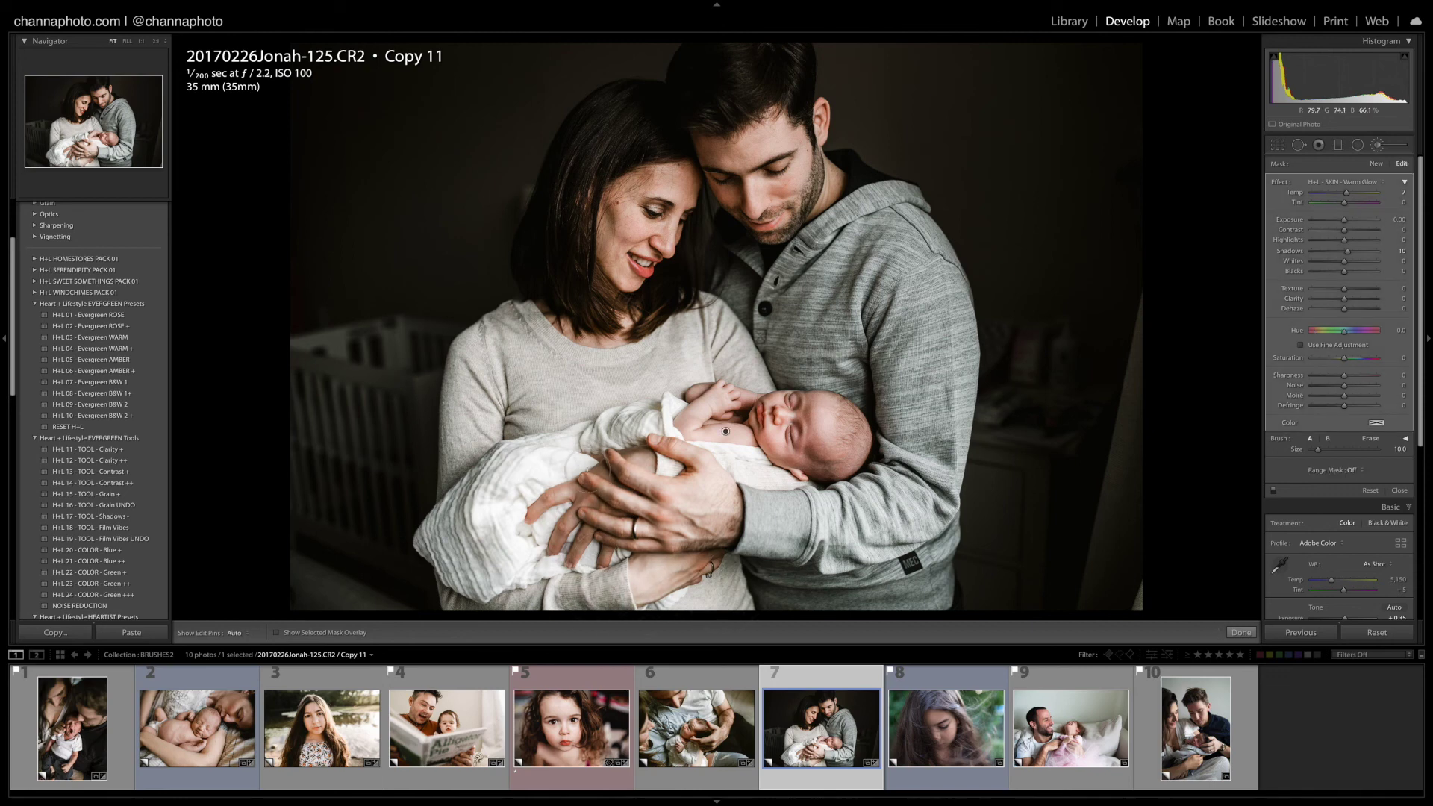
Step: Brush a new H+L - GENERAL - Highlights - mask over the blanket and hands at size 10.0 and adjust its highlights amount
left_click(1375, 181)
left_click(1340, 110)
key("h")
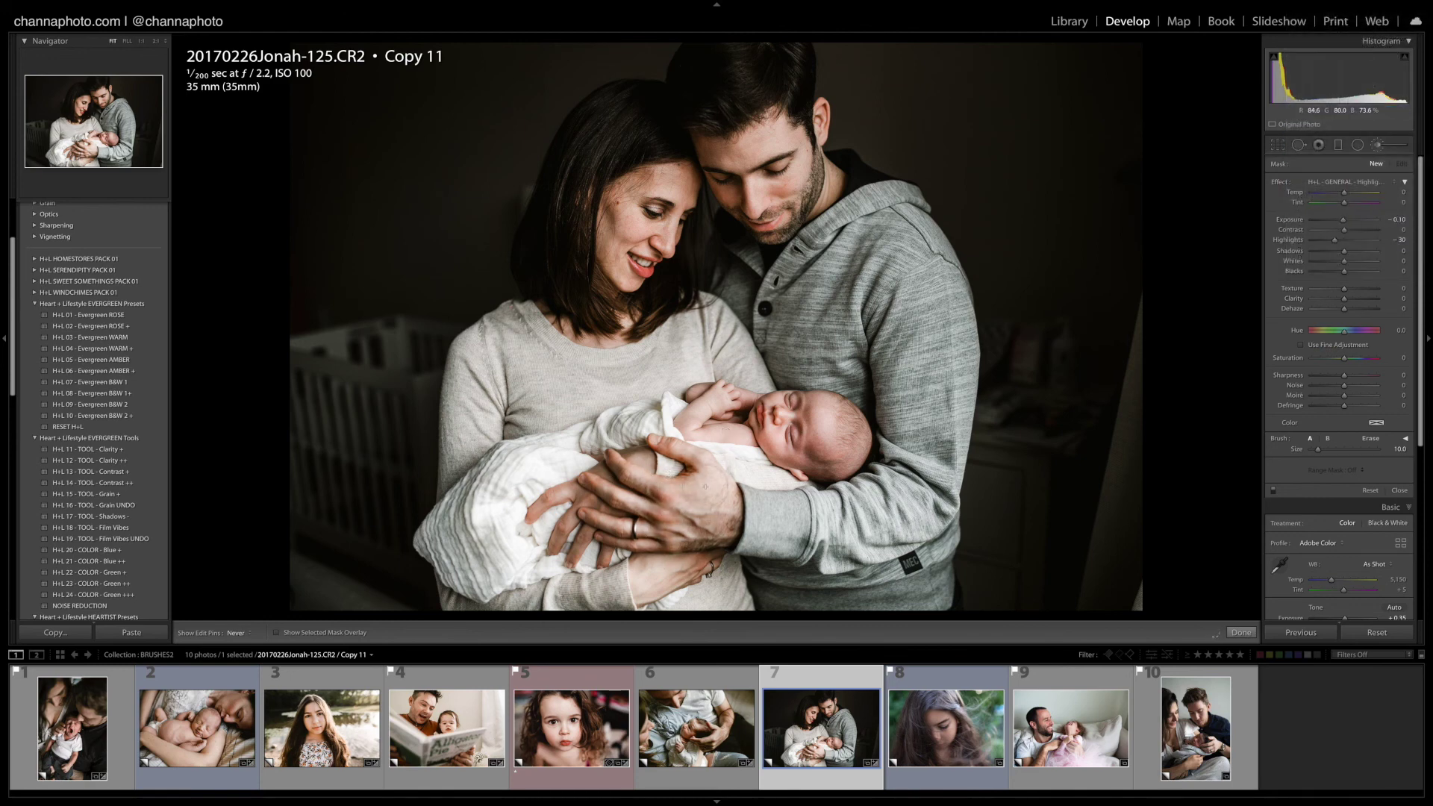
mouse_move(557, 491)
left_mouse_down()
mouse_move(563, 458)
mouse_move(457, 531)
mouse_move(468, 568)
mouse_move(601, 548)
left_mouse_up()
mouse_move(482, 516)
left_mouse_down()
mouse_move(721, 459)
mouse_move(702, 418)
mouse_move(754, 482)
mouse_move(642, 421)
mouse_move(544, 480)
mouse_move(668, 589)
mouse_move(527, 598)
mouse_move(694, 614)
mouse_move(728, 593)
left_mouse_up()
left_click_drag(1334, 240, 1342, 254)
left_click(1399, 490)
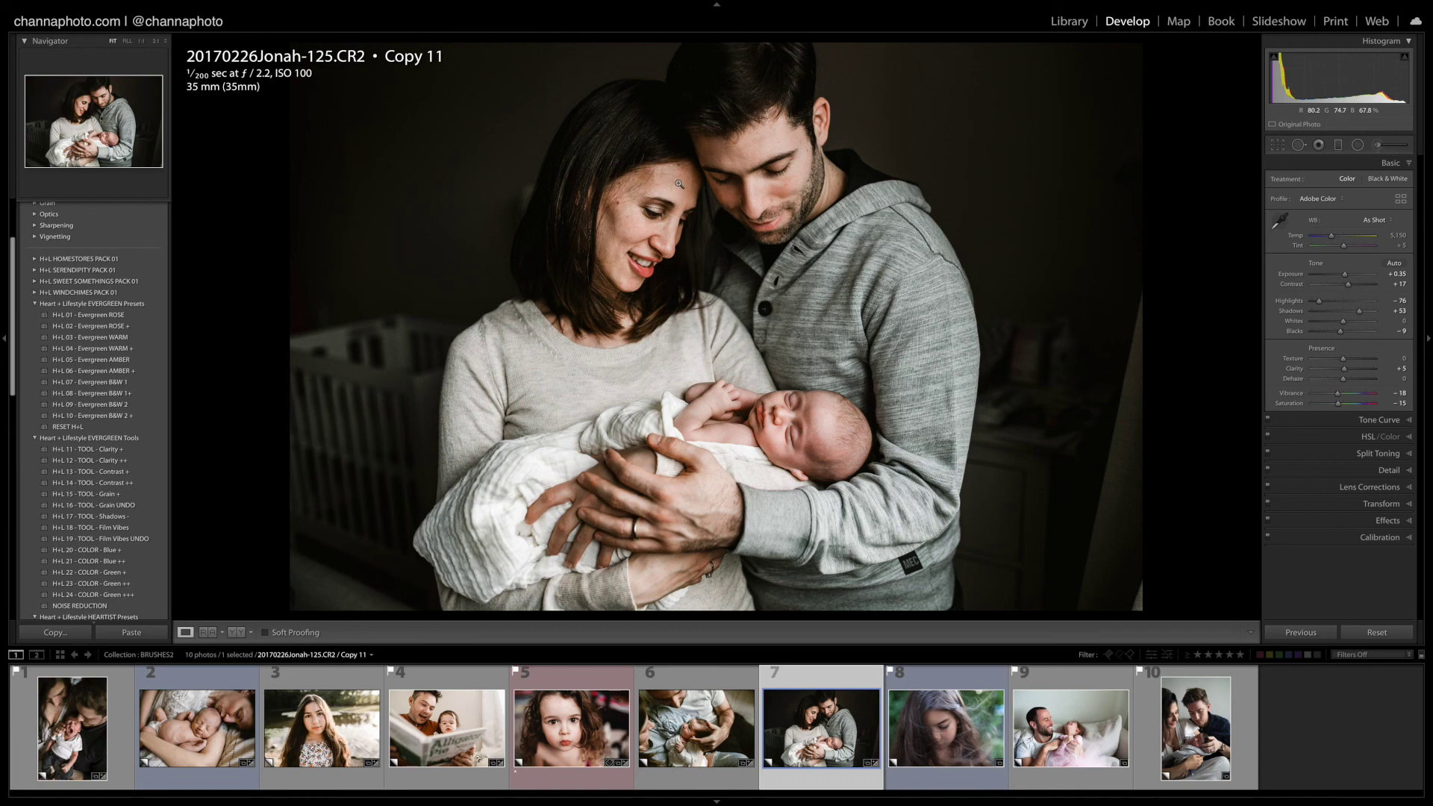
Step: Brush an H+L - SKIN - Smooth mask over the mother's forehead and cheek with a smaller brush
left_click(1378, 144)
left_click(1392, 180)
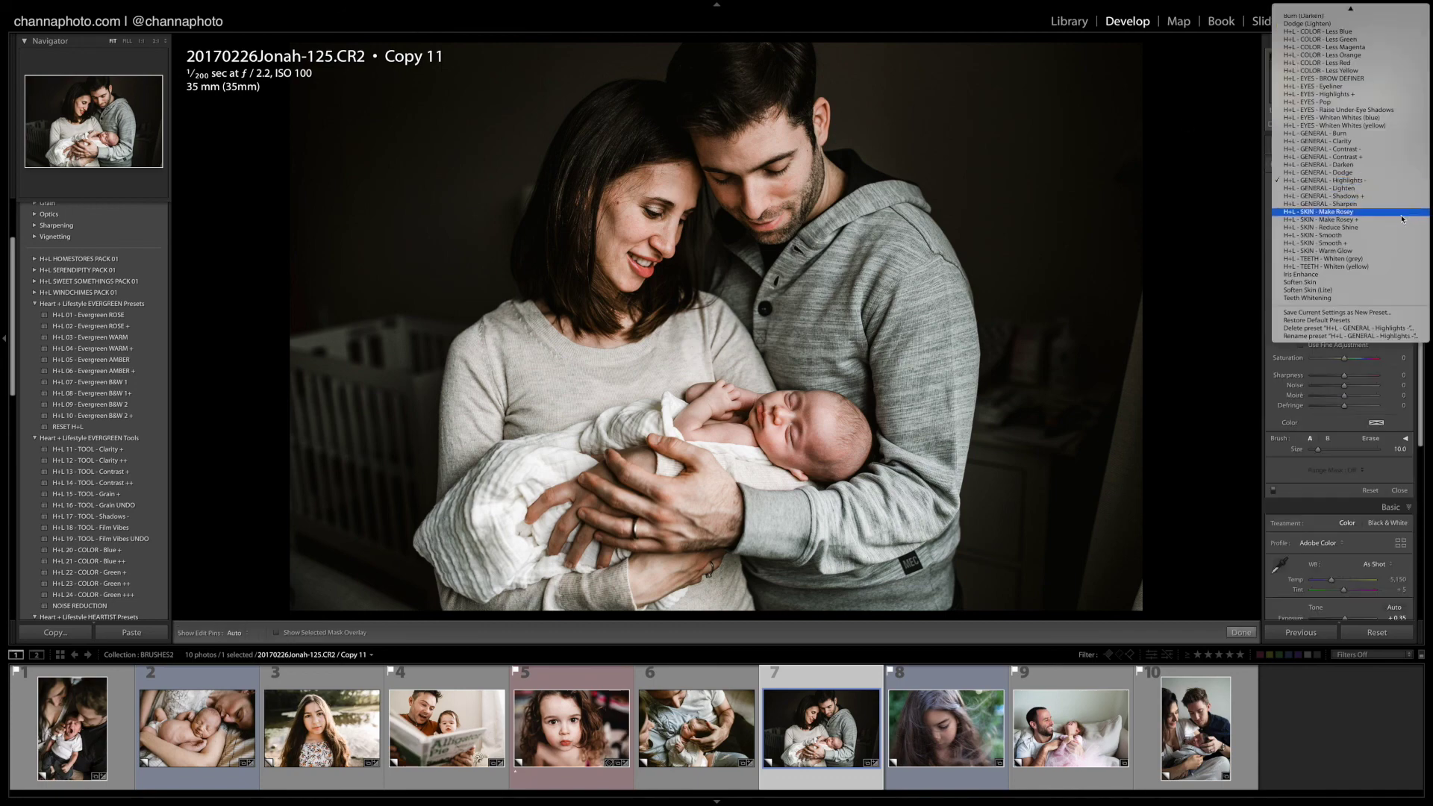
left_click(1348, 235)
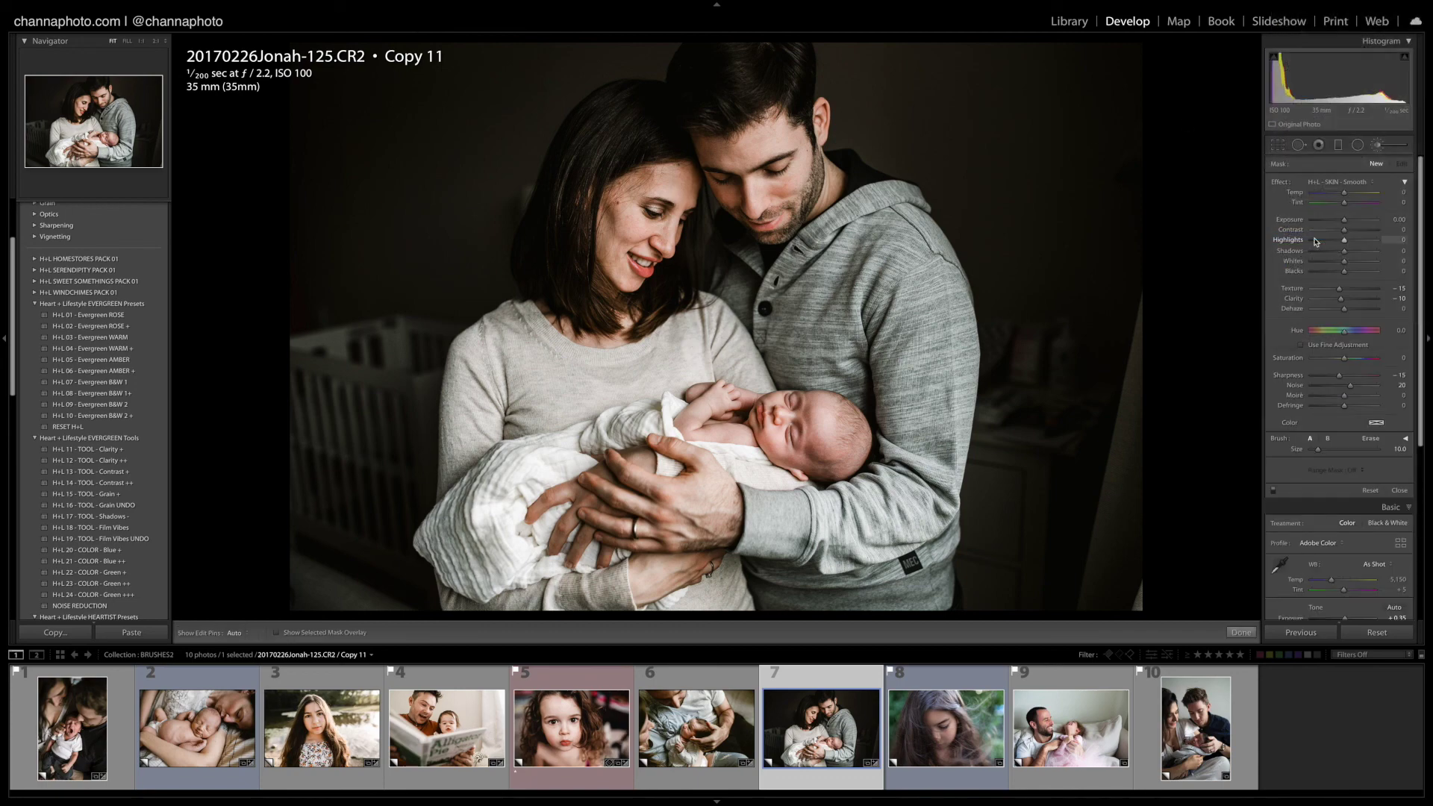
key("h")
scroll(627, 185, "down", 2)
mouse_move(627, 185)
left_mouse_down()
mouse_move(620, 282)
mouse_move(623, 235)
mouse_move(657, 224)
mouse_move(670, 253)
mouse_move(659, 243)
mouse_move(668, 251)
mouse_move(683, 224)
mouse_move(657, 246)
mouse_move(642, 238)
left_mouse_up()
scroll(656, 224, "down", 2)
key("h")
key("h")
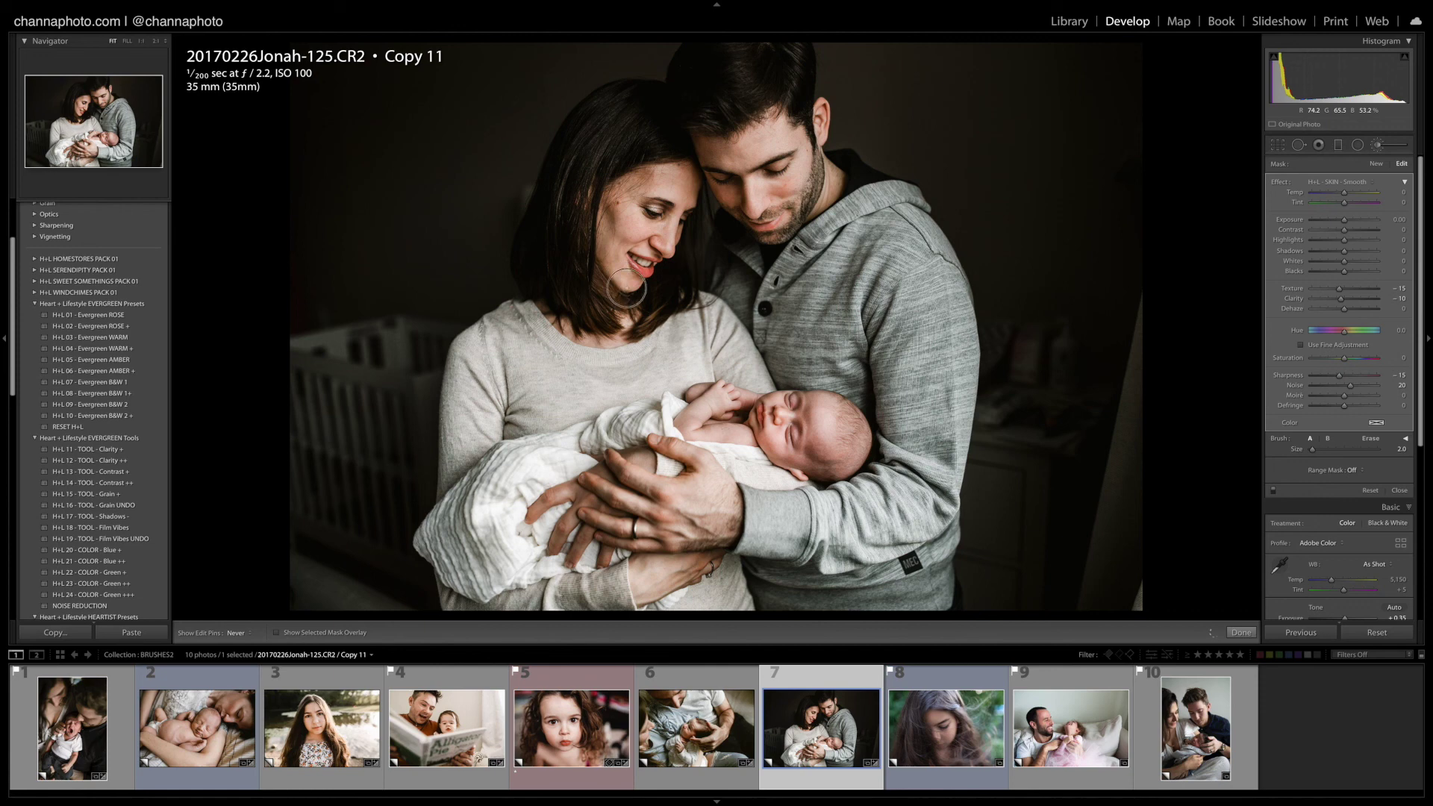
Step: Enlarge the brush to size 7.0 and check the skin smoothing mask's coverage with its overlay on and off
scroll(609, 325, "up", 3)
key("h")
key("o")
key("o")
key("h")
key("h")
key("h")
scroll(636, 502, "up", 1)
Step: Brush a new H+L - GENERAL - Contrast - mask over the parents' hands, set its shadows to 41 and warm its temperature
left_click(1376, 165)
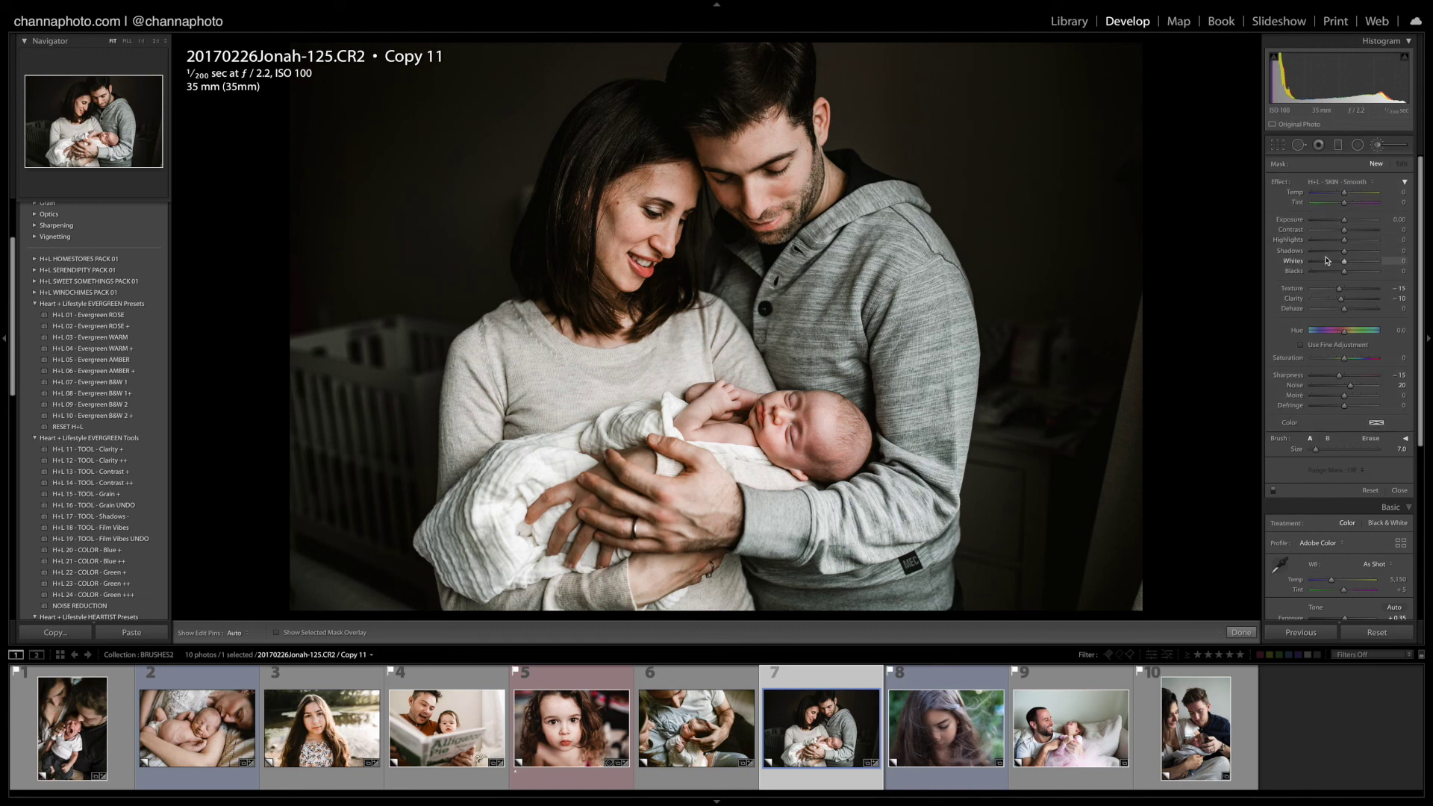
left_click(1362, 182)
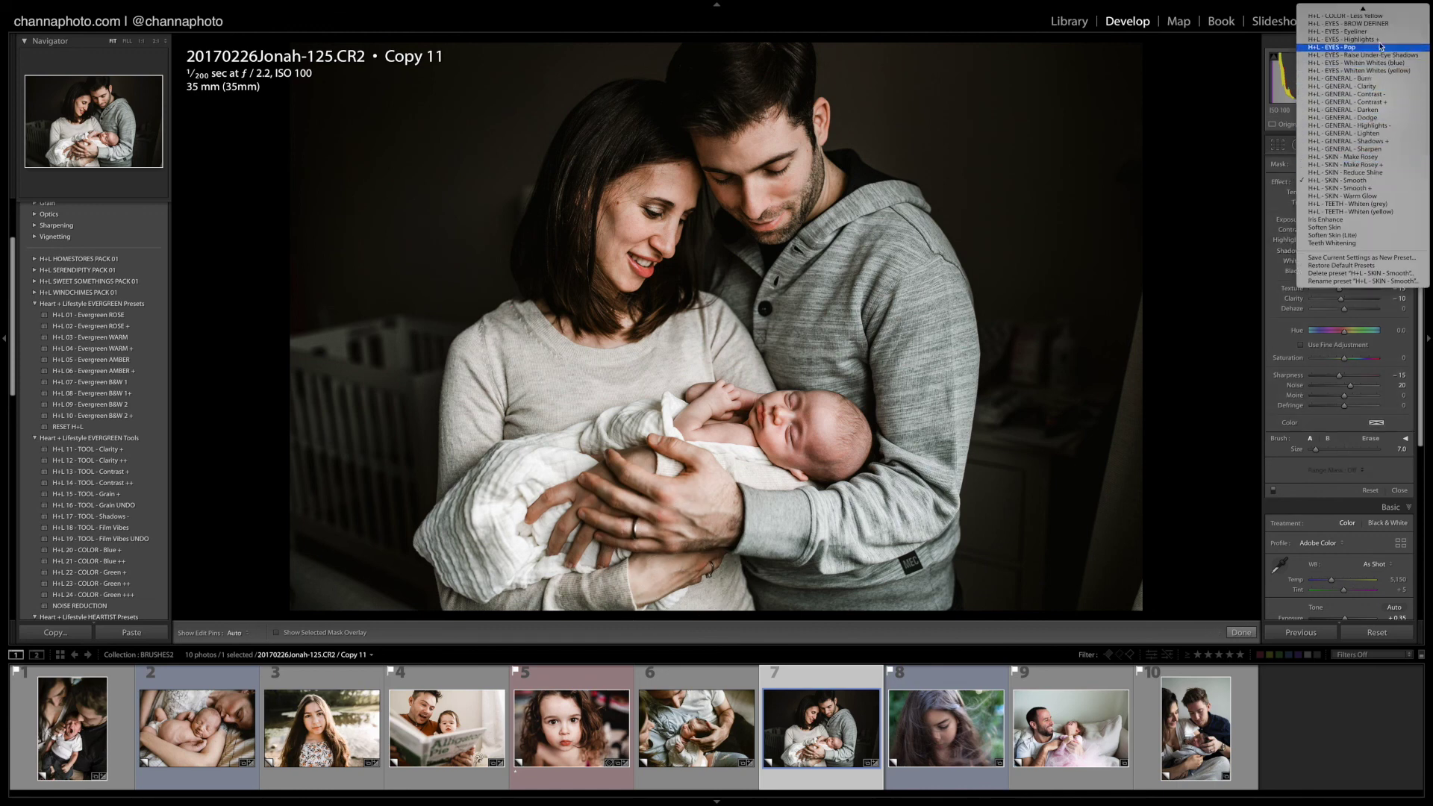
left_click(1381, 94)
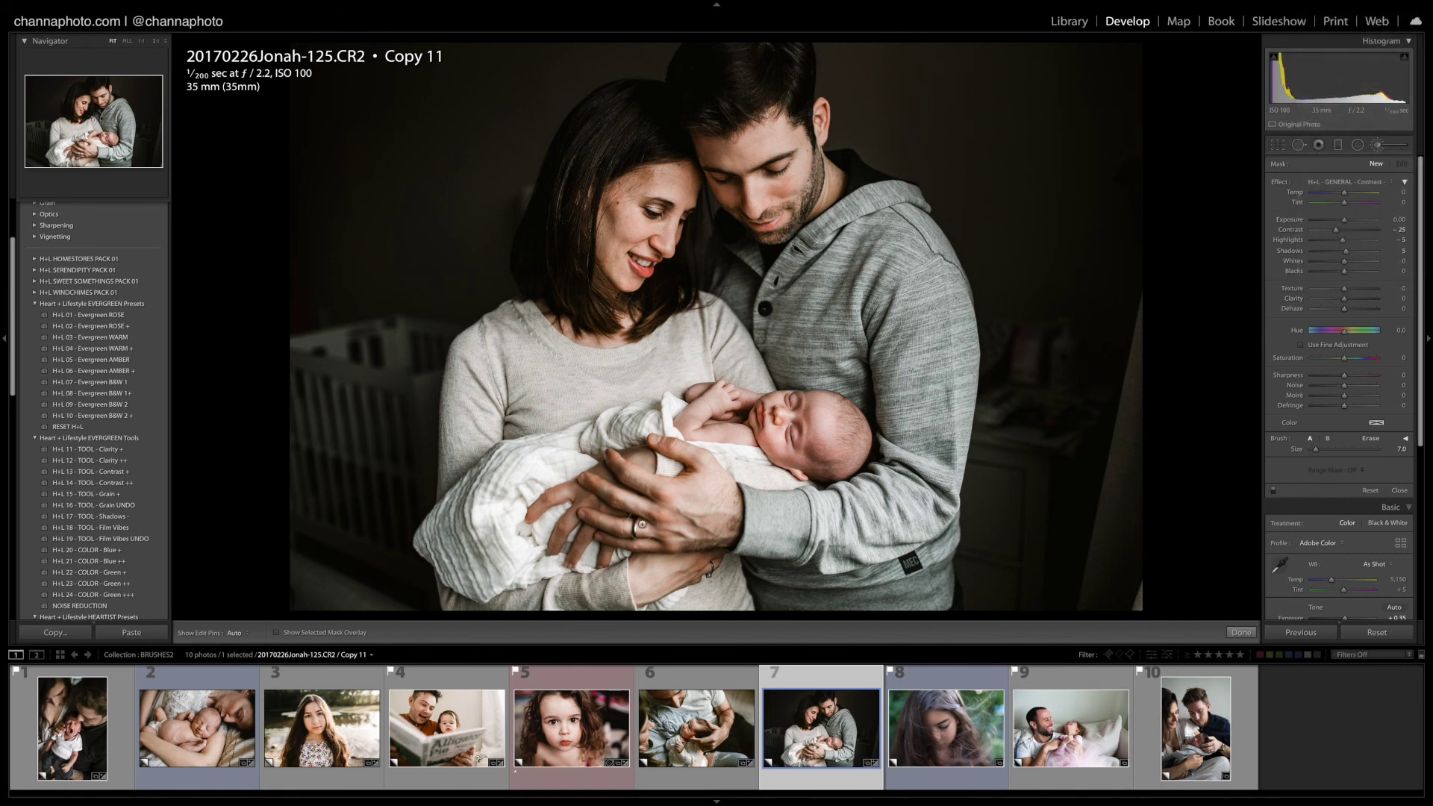
mouse_move(701, 531)
left_mouse_down()
mouse_move(697, 561)
mouse_move(677, 520)
mouse_move(630, 536)
mouse_move(627, 479)
mouse_move(609, 516)
mouse_move(597, 484)
mouse_move(580, 518)
mouse_move(597, 472)
left_mouse_up()
left_click_drag(1345, 251, 1359, 254)
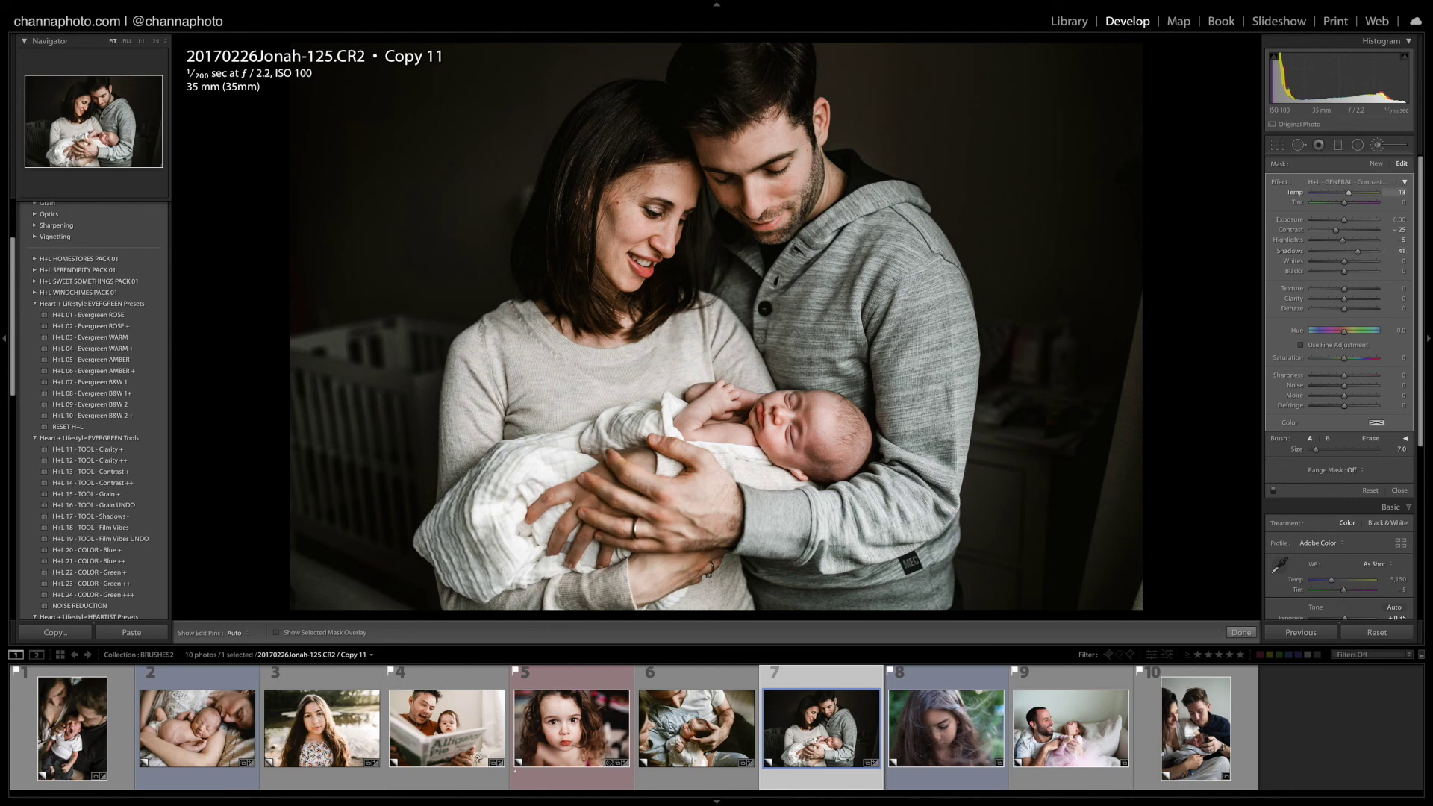
left_click(1250, 631)
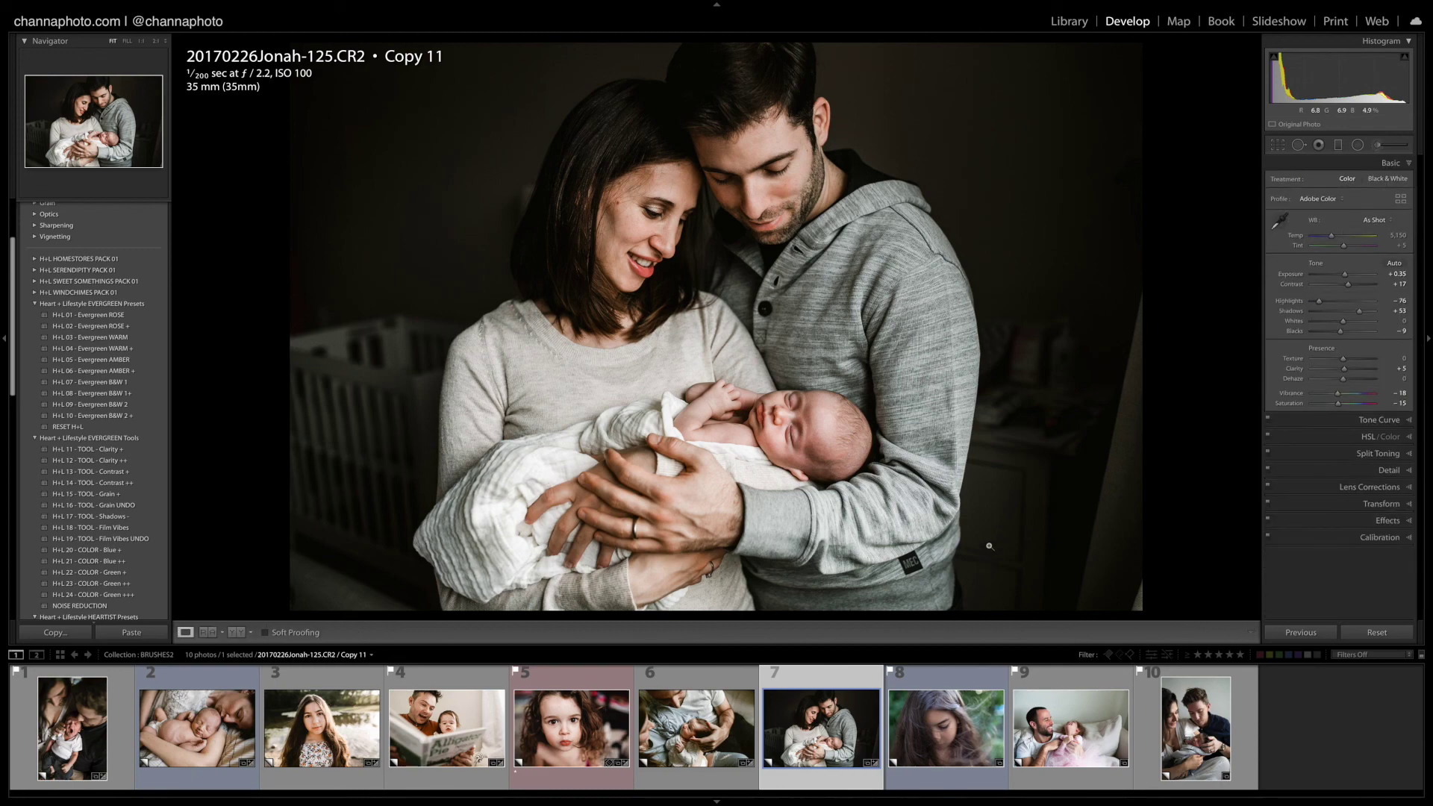